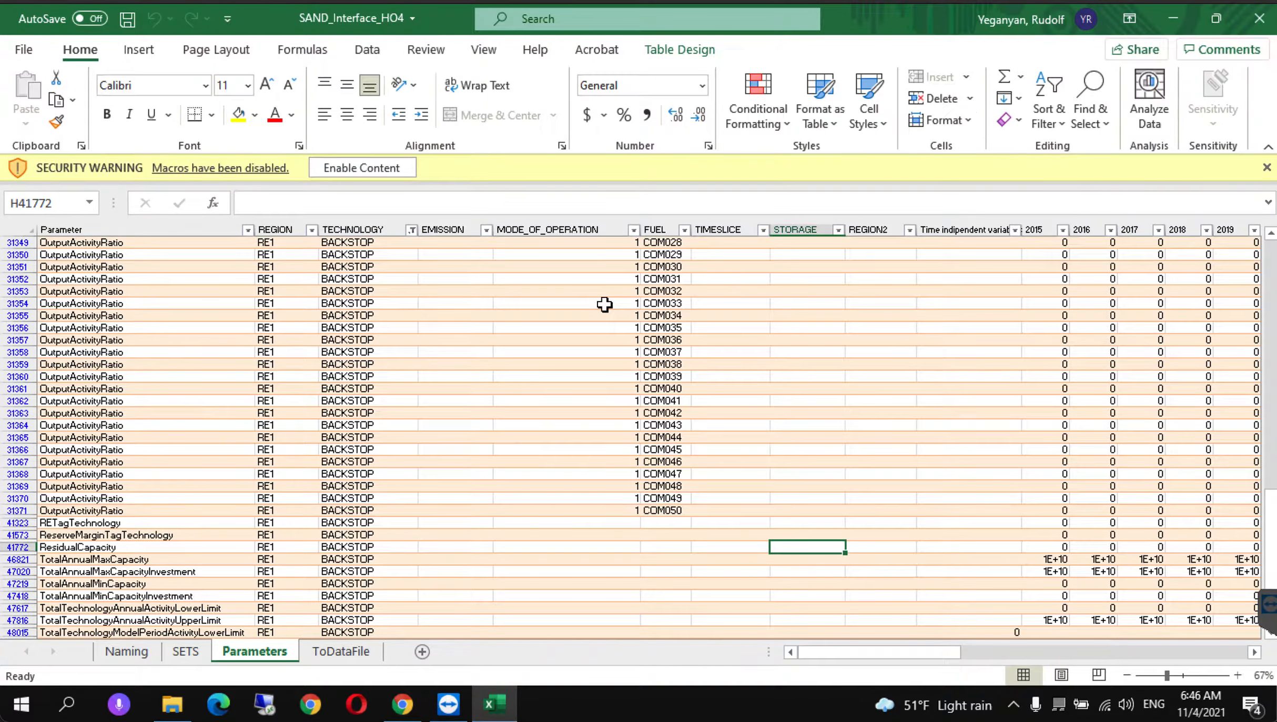
# Step: Enable the workbook's blocked content and change the technology code in cell B4 of the SETS sheet to MINCOA
pyautogui.click(362, 168)
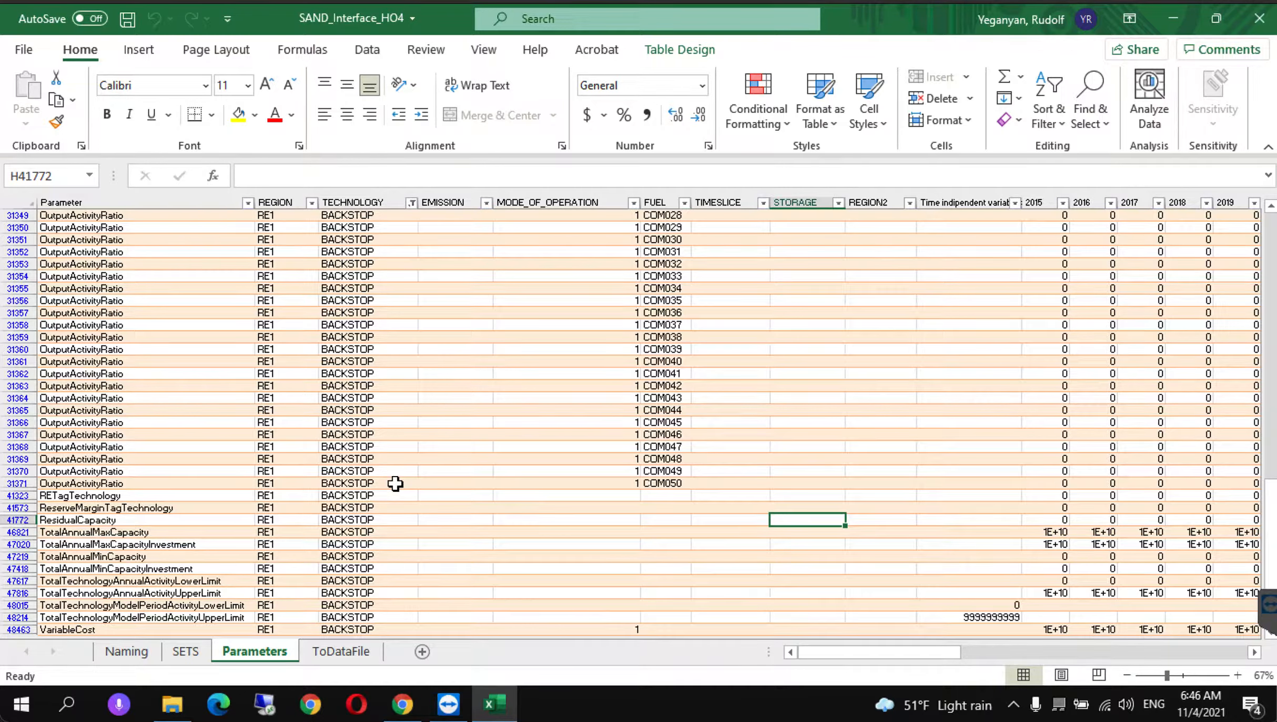
pyautogui.click(187, 652)
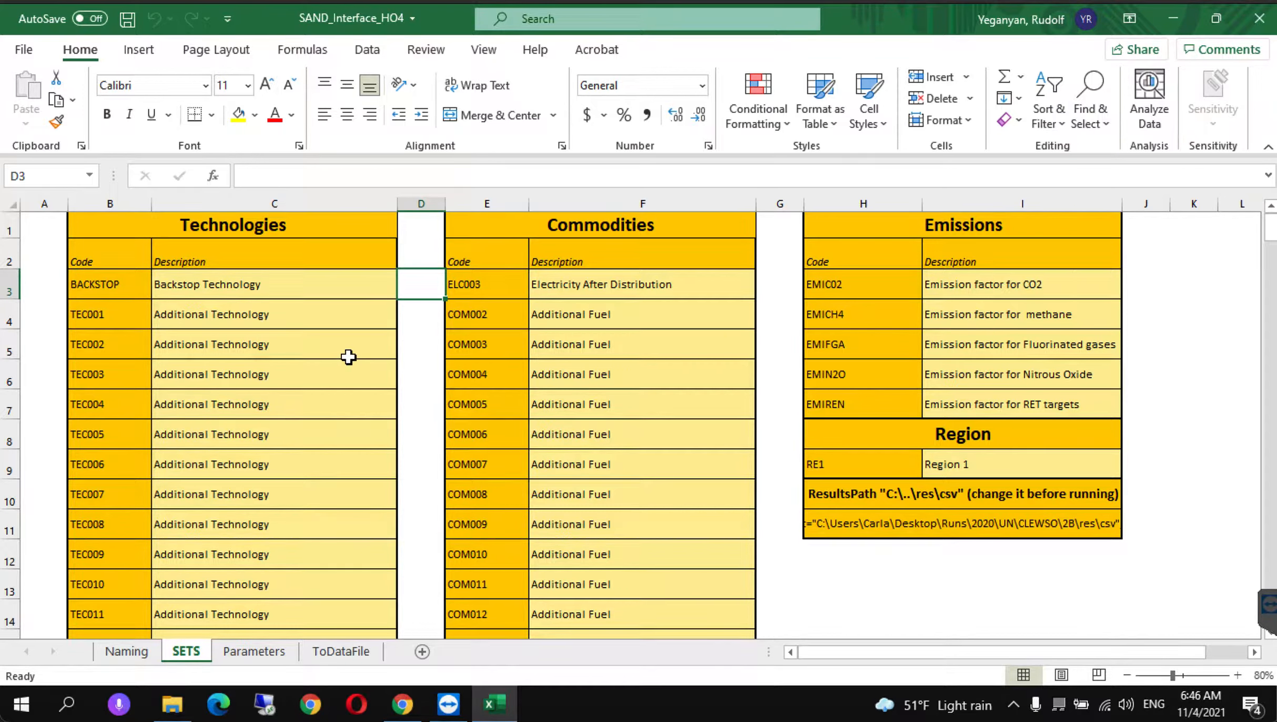
pyautogui.click(105, 319)
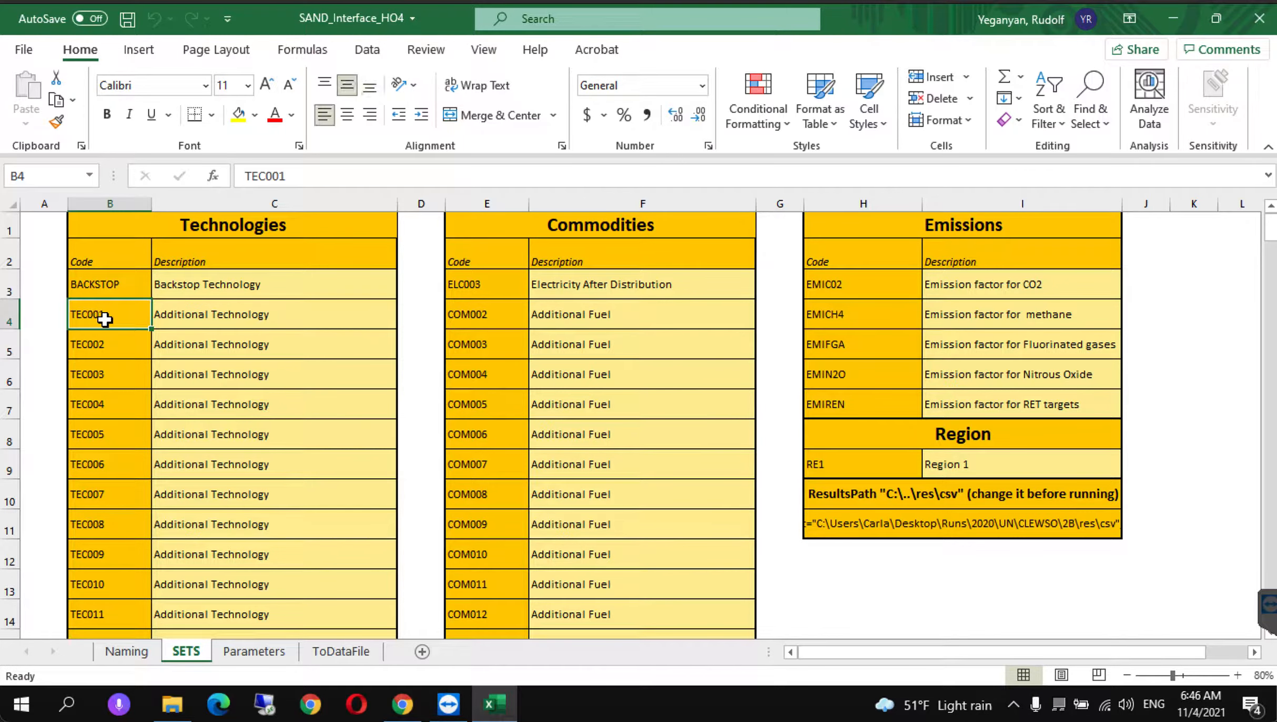
pyautogui.doubleClick(273, 176)
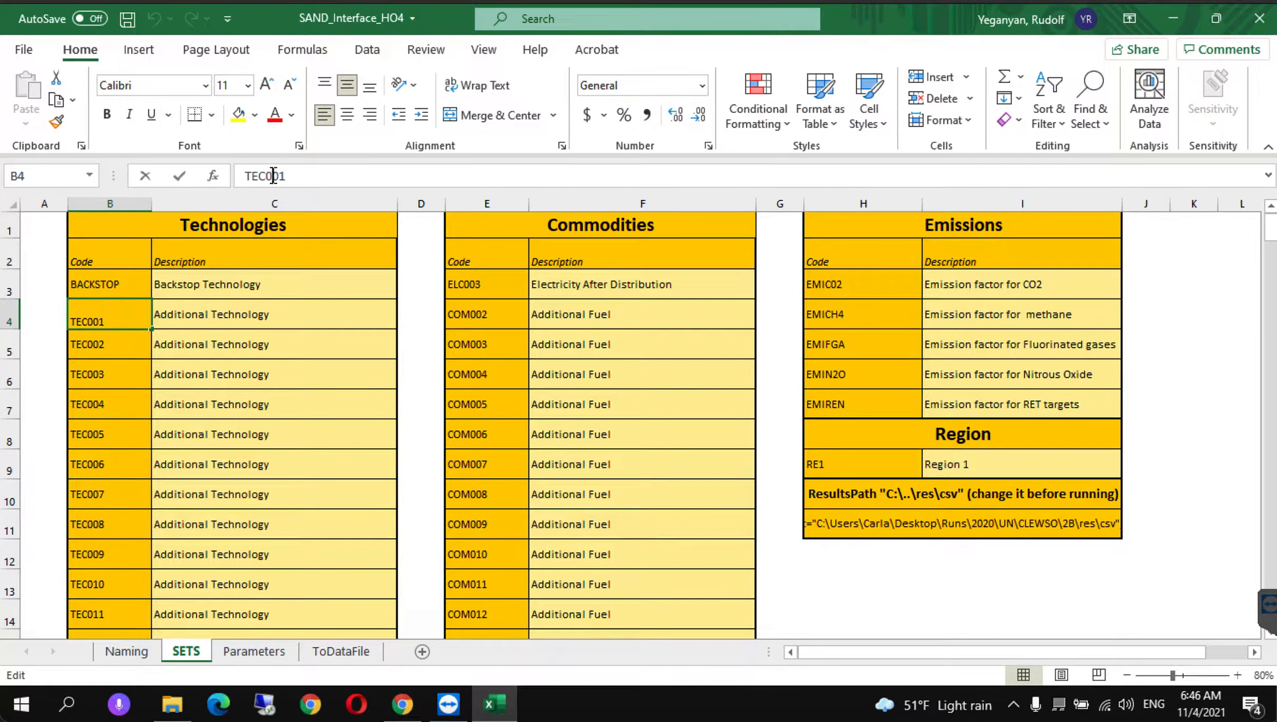
pyautogui.write('MINCOA')
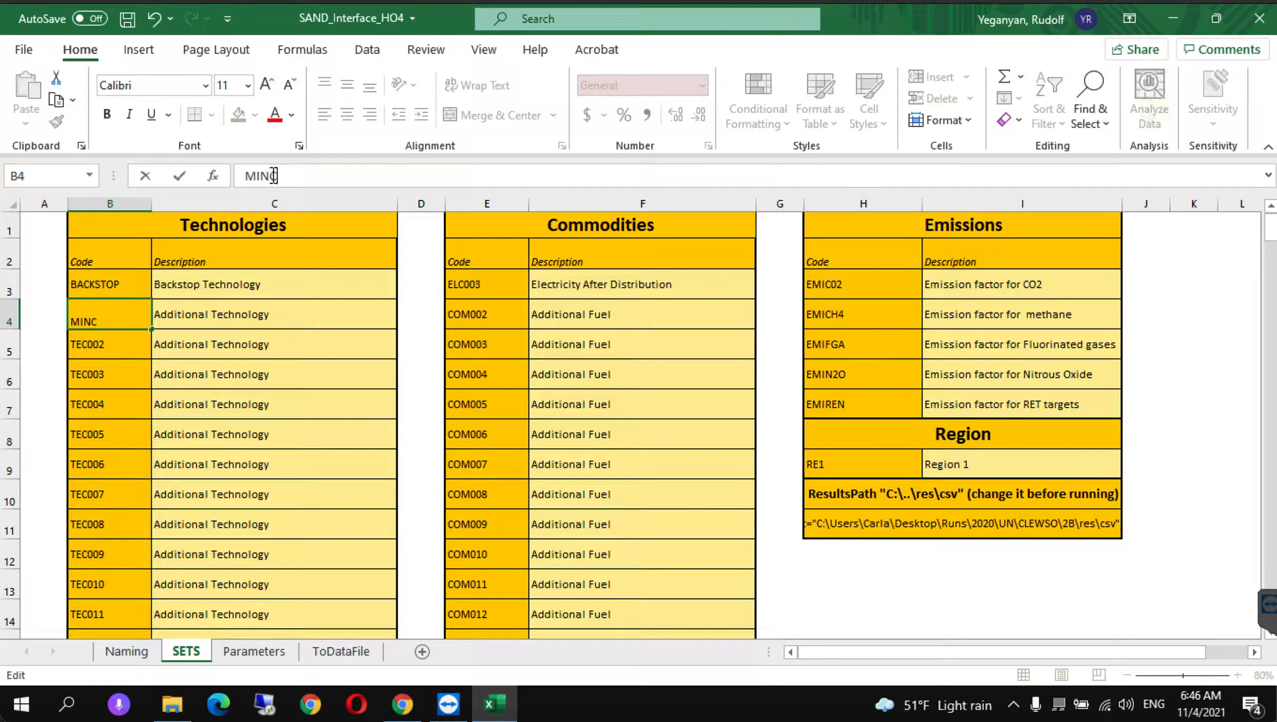
# Step: Replace the MINCOA technology's description in cell C4 with "Coal Domestic Production"
pyautogui.click(170, 326)
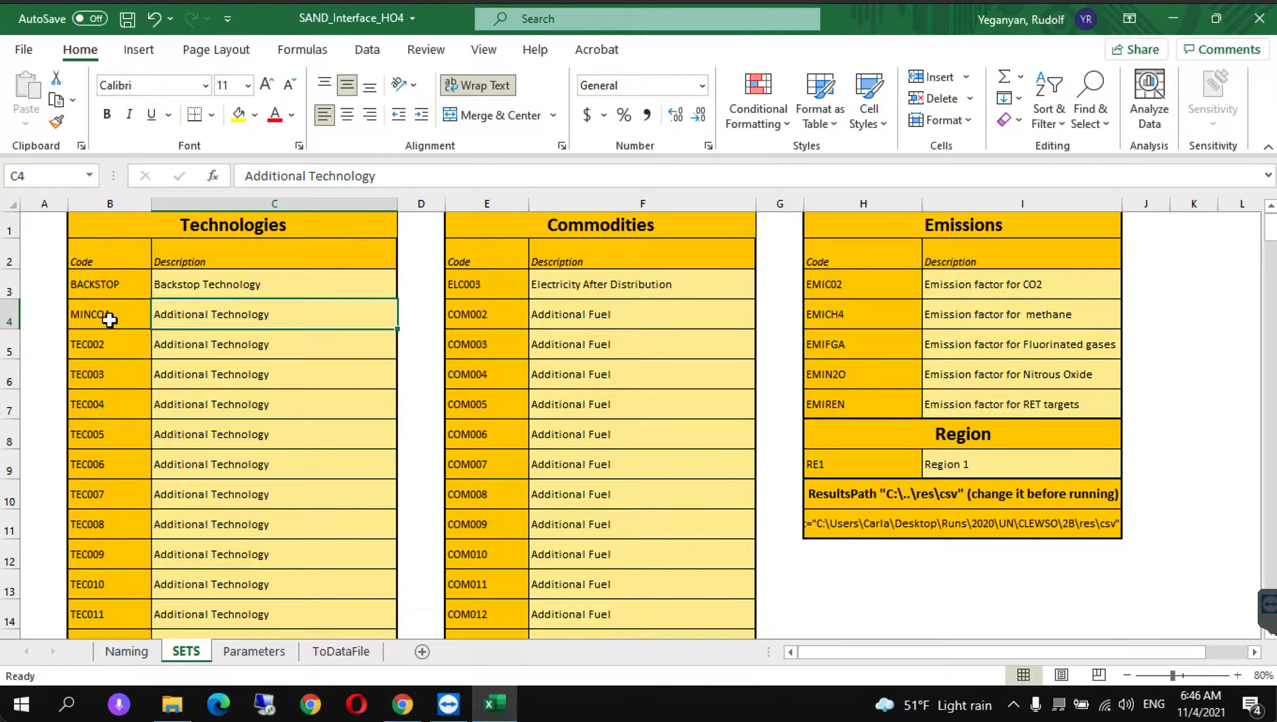
pyautogui.click(330, 178)
pyautogui.doubleClick(329, 178)
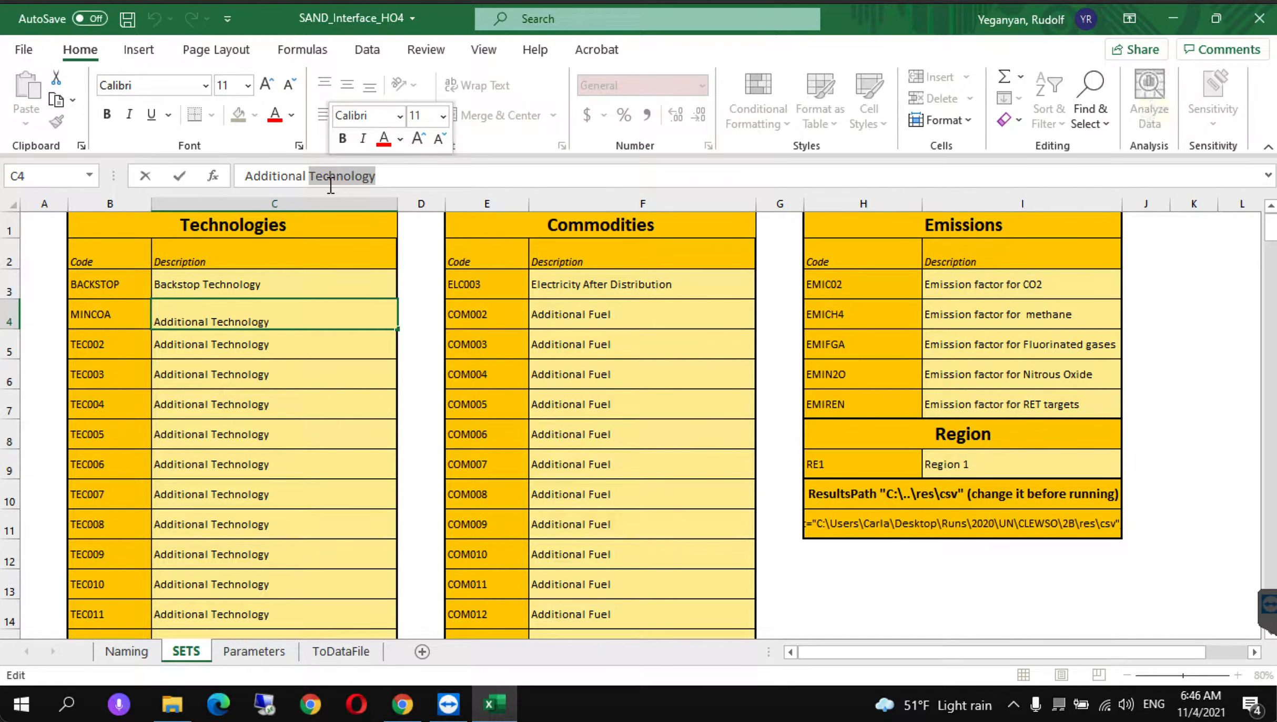
pyautogui.tripleClick(331, 178)
pyautogui.press('BackSpace')
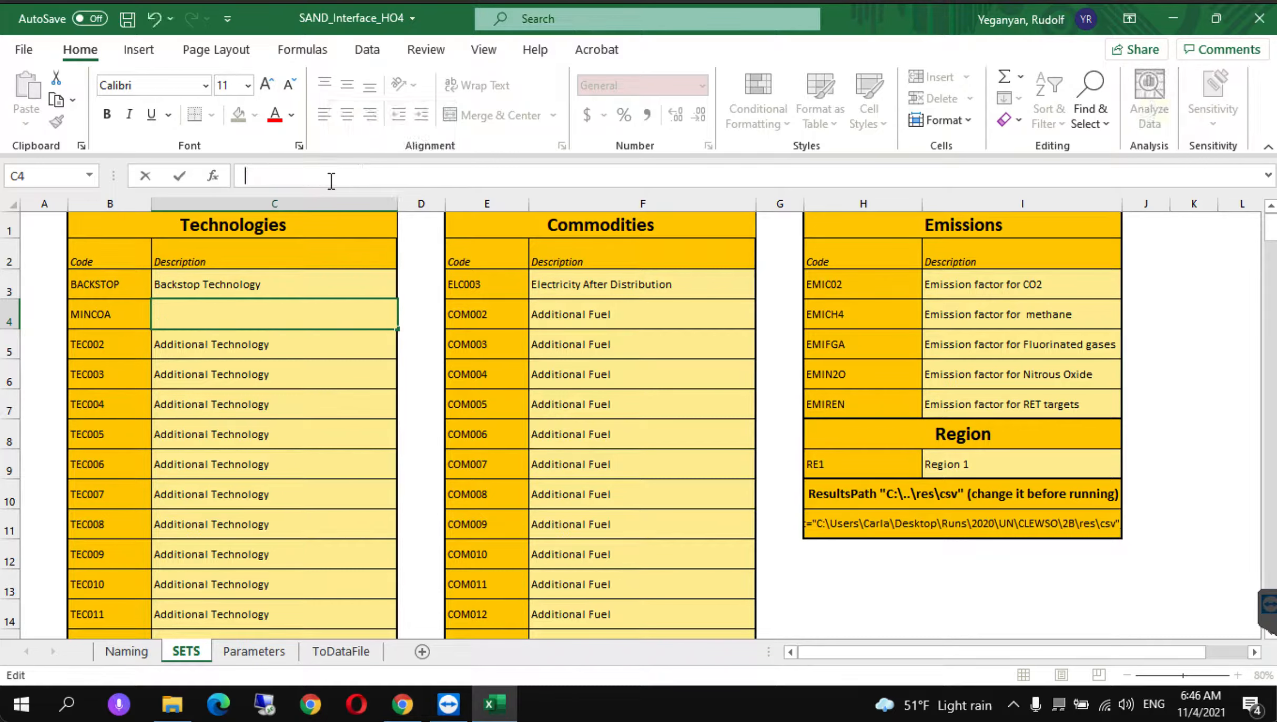
pyautogui.write('Coal Domestic P')
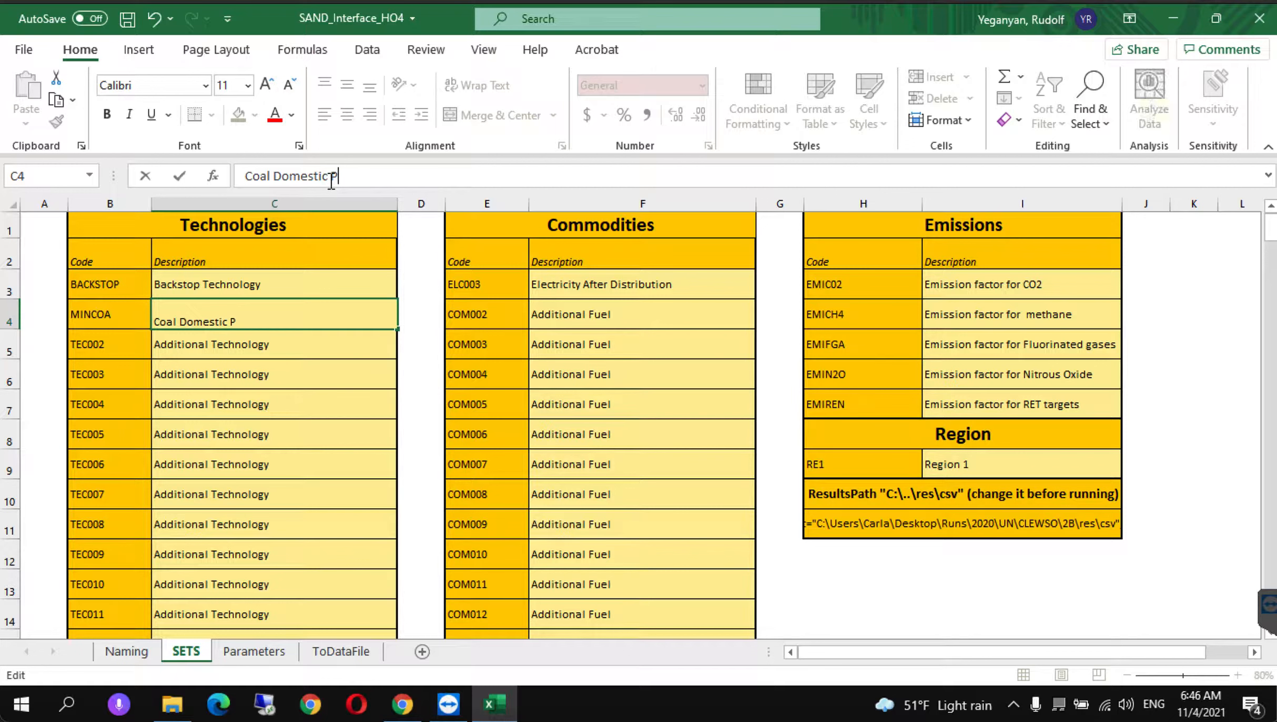
pyautogui.write('roduction')
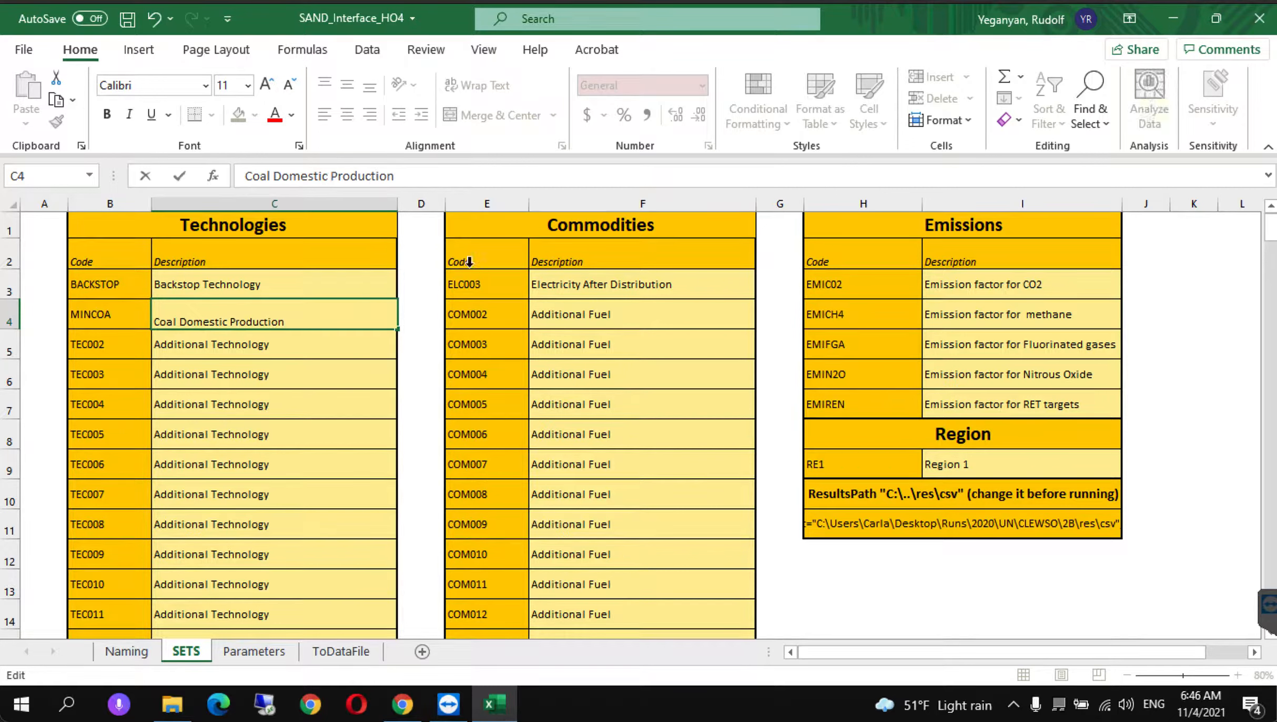
pyautogui.click(416, 336)
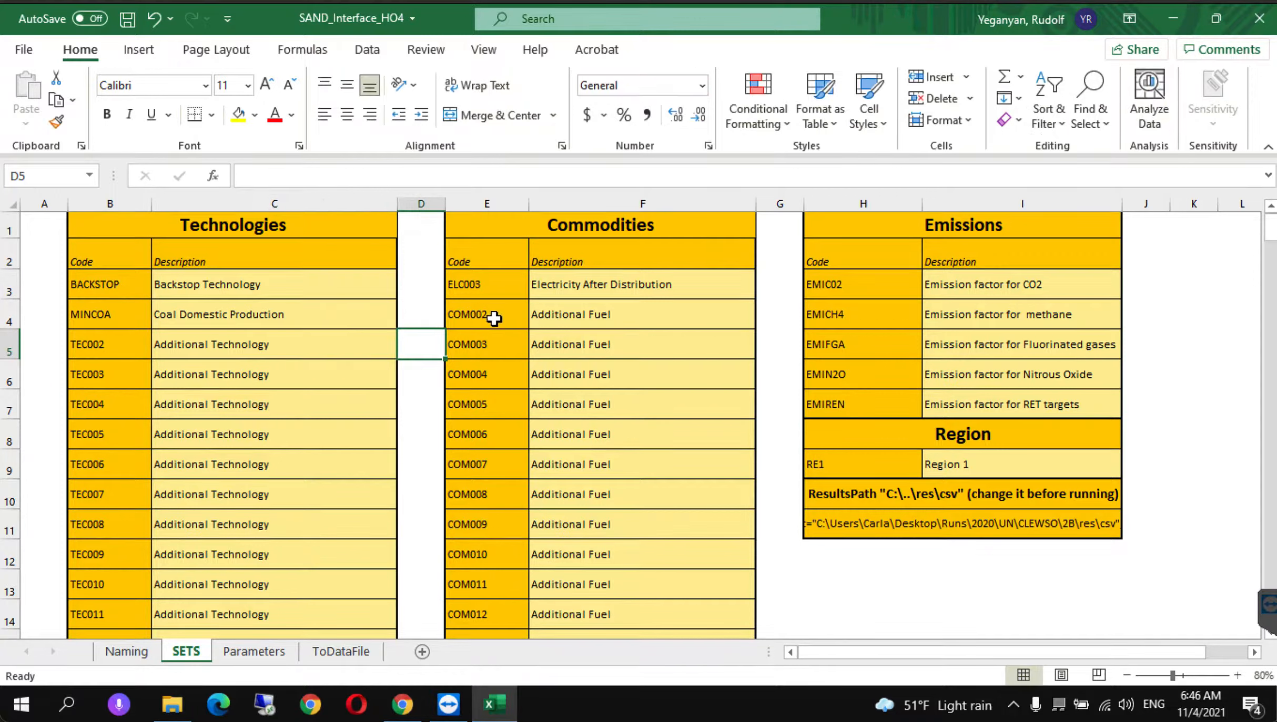
# Step: Change the commodity code in cell E4 of the SETS sheet to COA
pyautogui.click(492, 318)
pyautogui.click(330, 181)
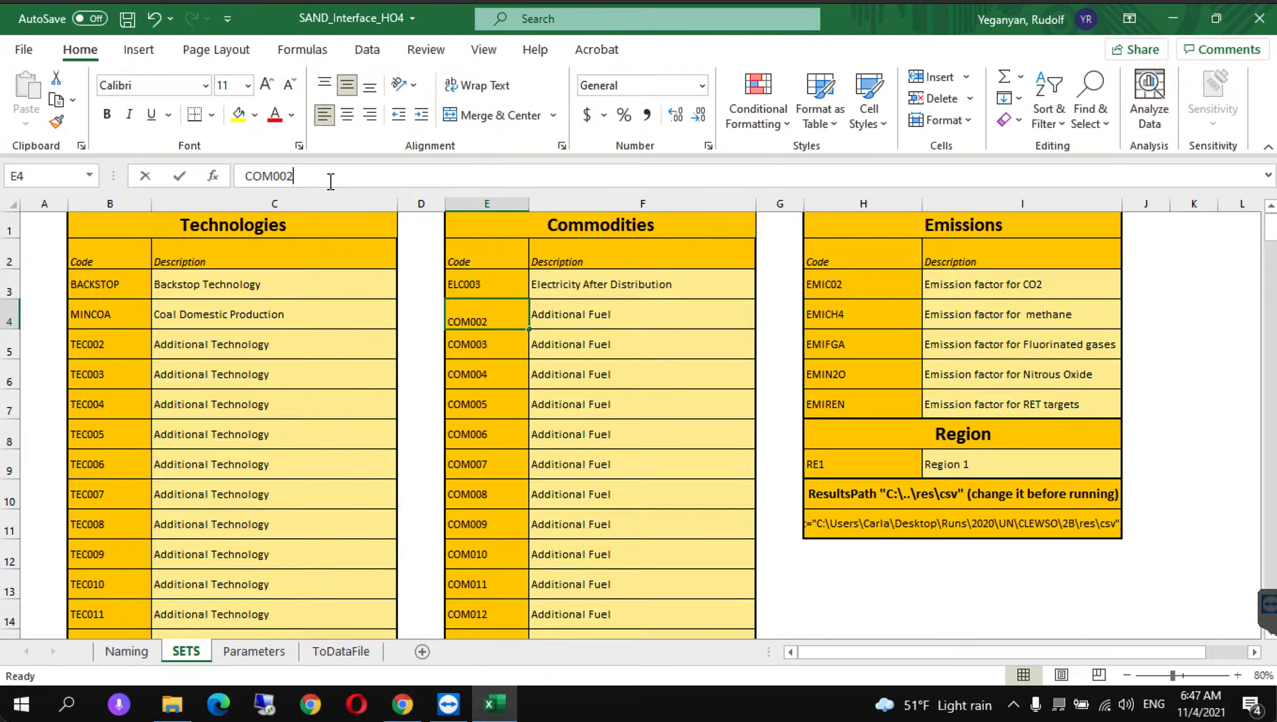
pyautogui.doubleClick(331, 182)
pyautogui.write('c')
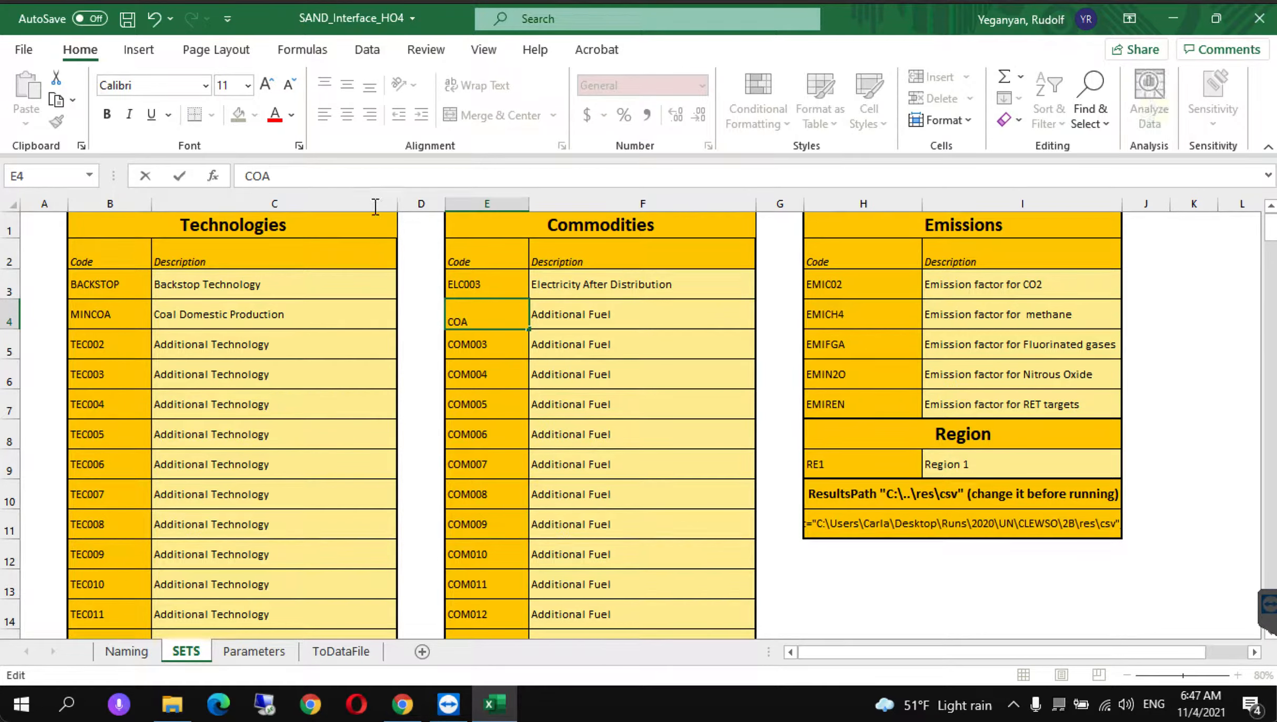
# Step: Replace the COA commodity's description in cell F4 with "Coal Fuel"
pyautogui.click(573, 318)
pyautogui.click(307, 181)
pyautogui.tripleClick(307, 181)
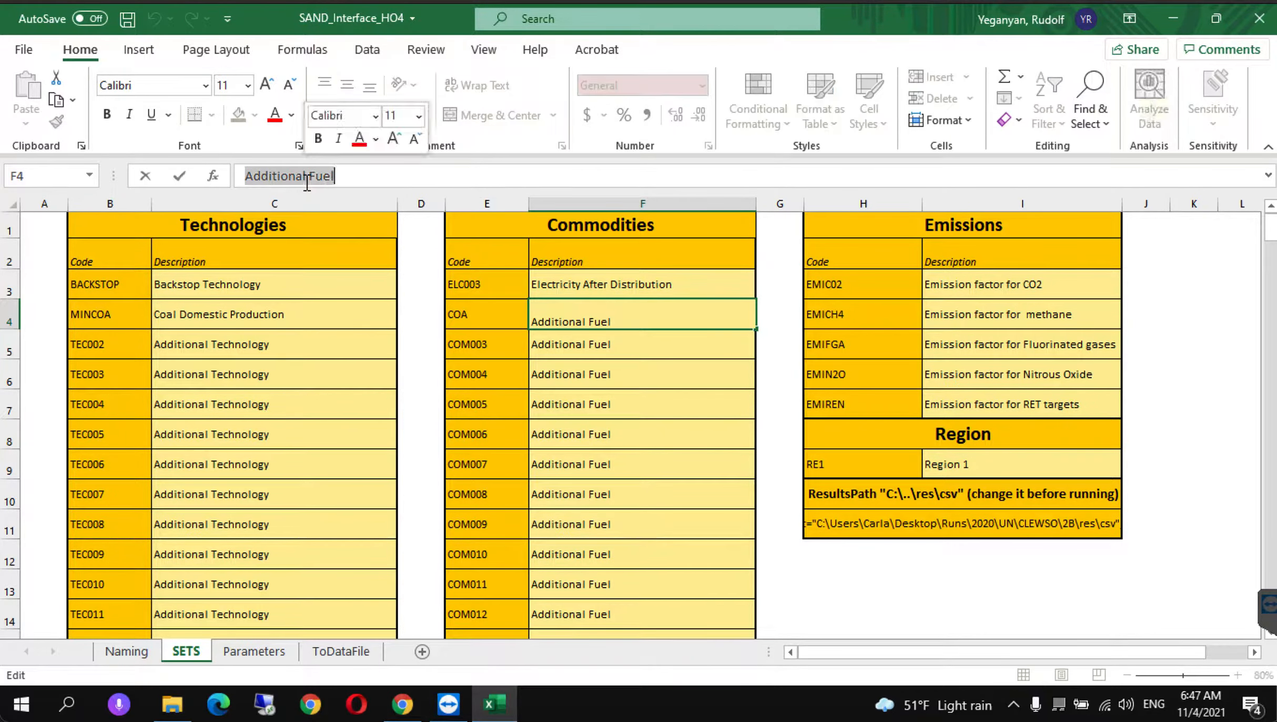
pyautogui.write('c')
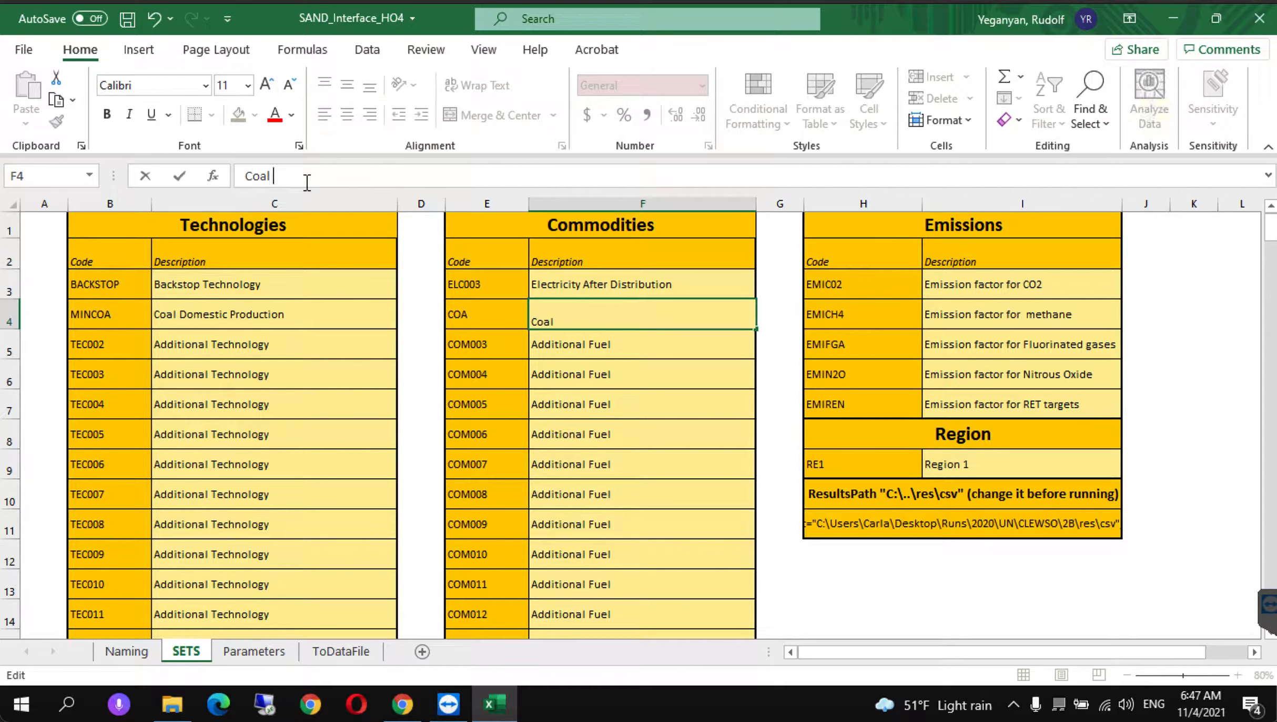
pyautogui.write('oal Fuel')
pyautogui.click(432, 335)
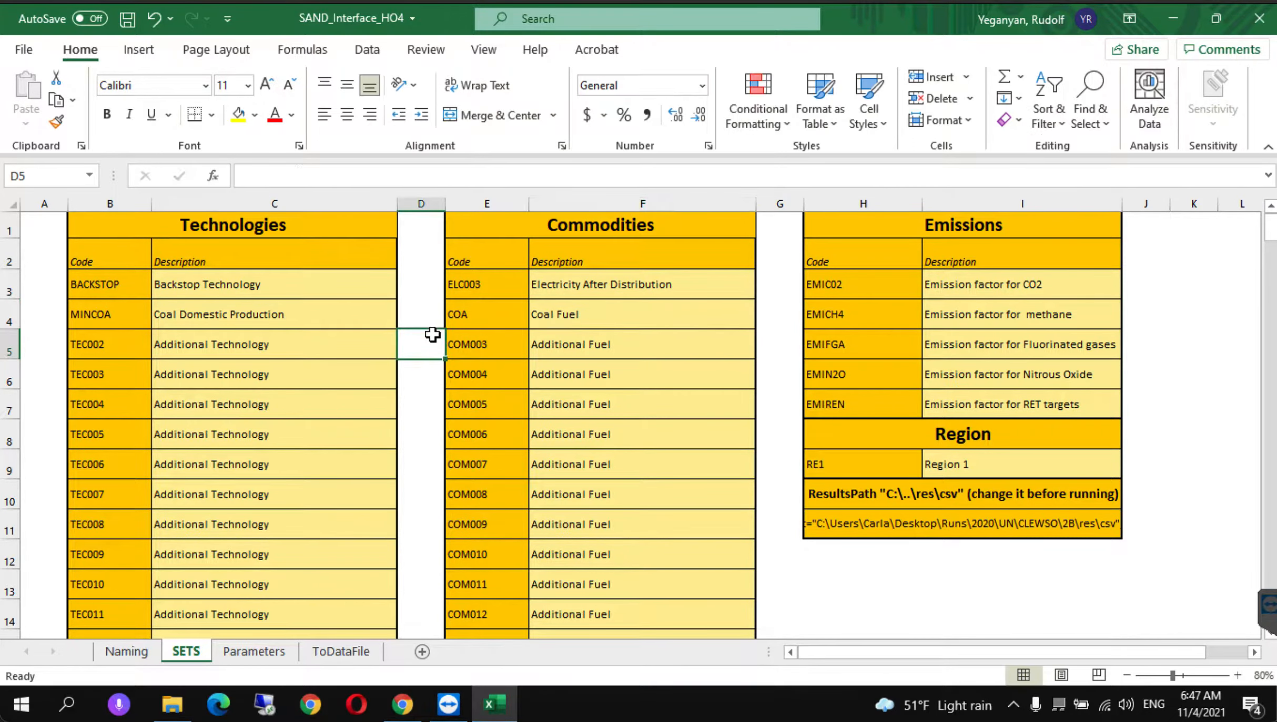
# Step: Filter the TECHNOLOGY column of the Parameters sheet to show only MINCOA
pyautogui.click(251, 655)
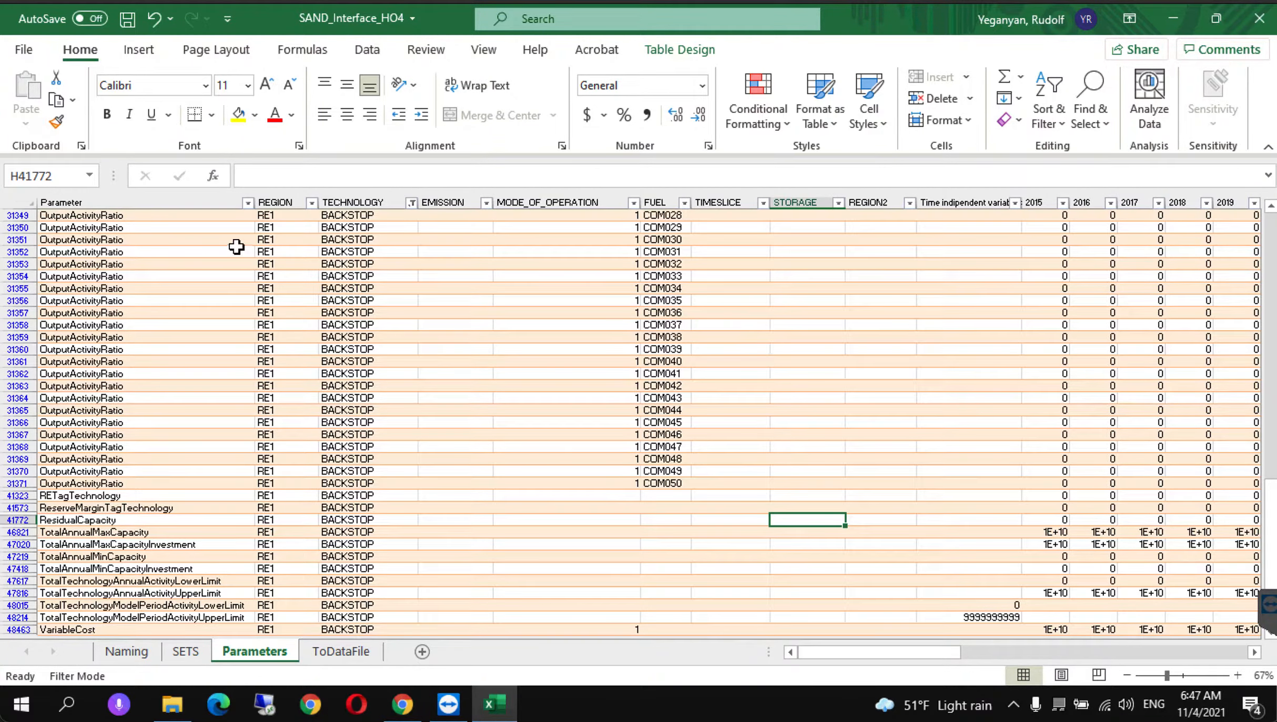
pyautogui.click(248, 203)
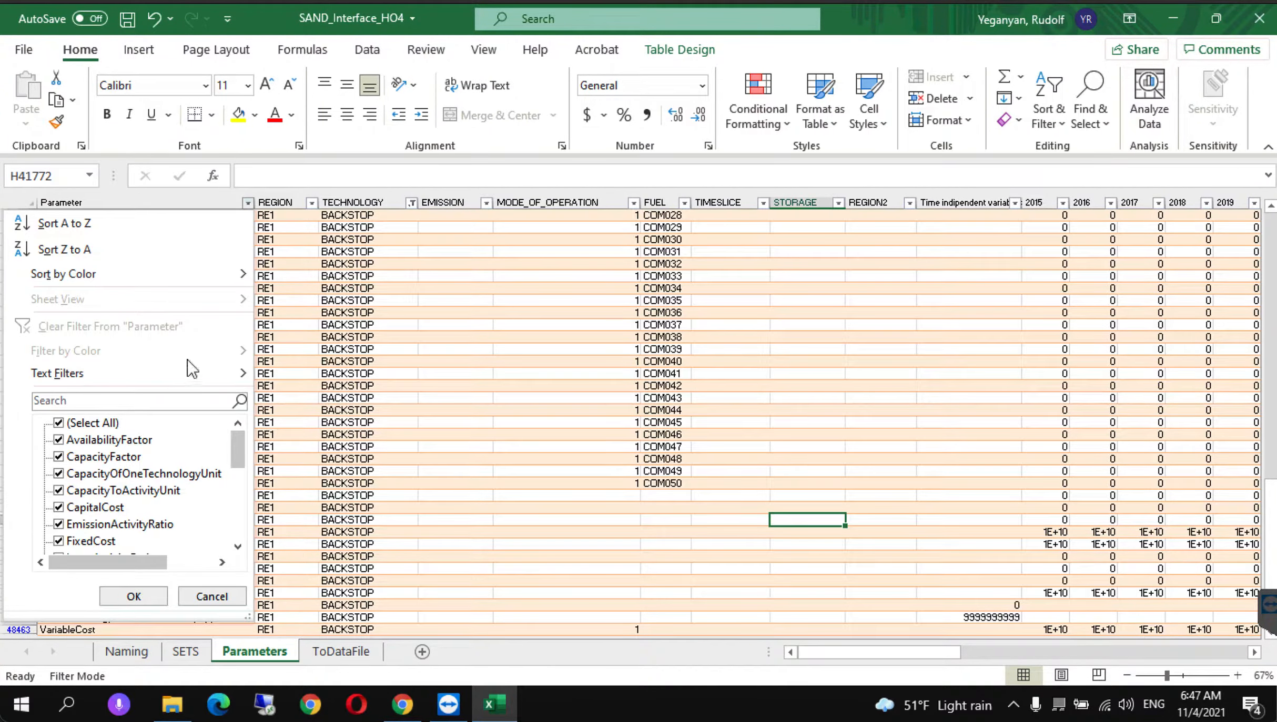
pyautogui.click(399, 323)
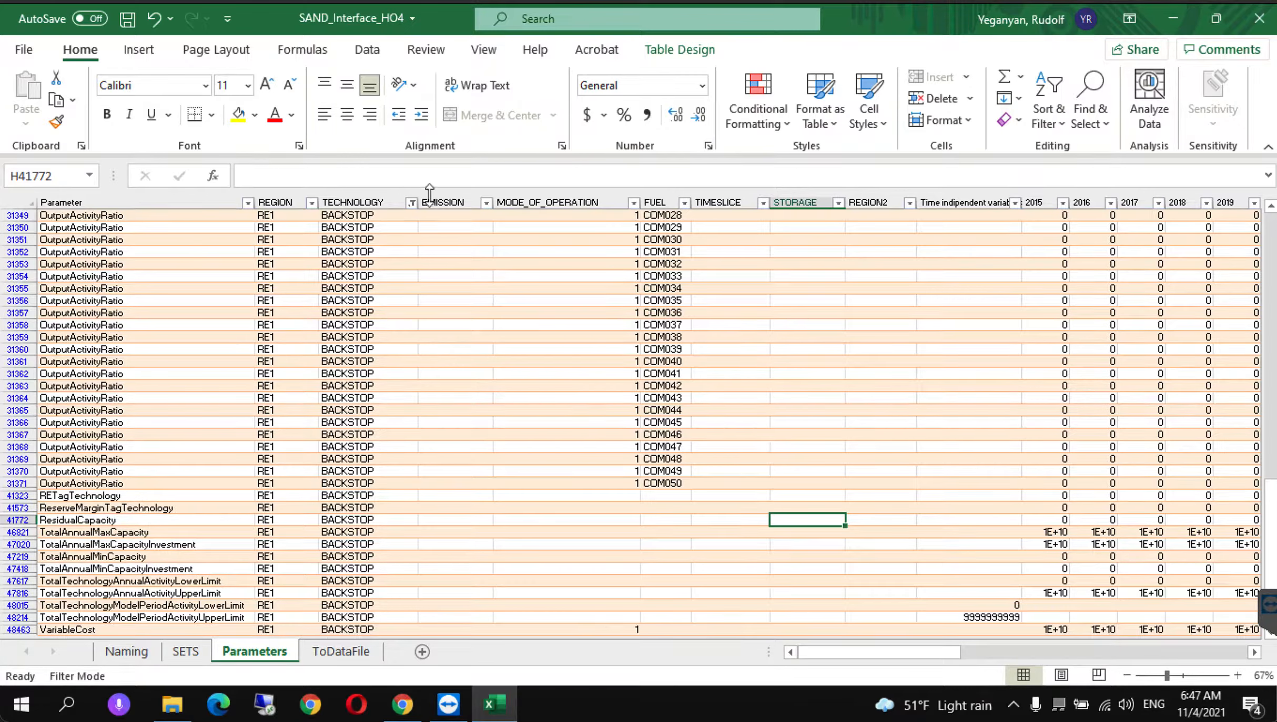
pyautogui.click(413, 203)
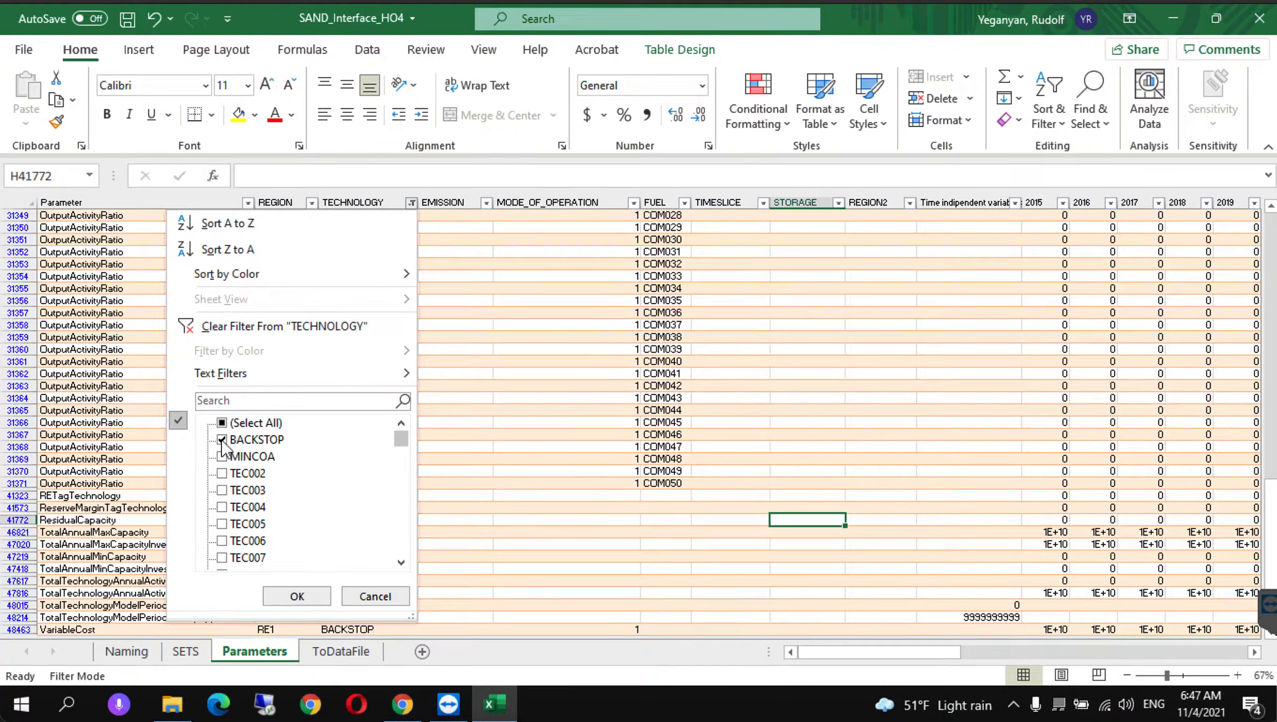
pyautogui.click(221, 423)
pyautogui.click(222, 423)
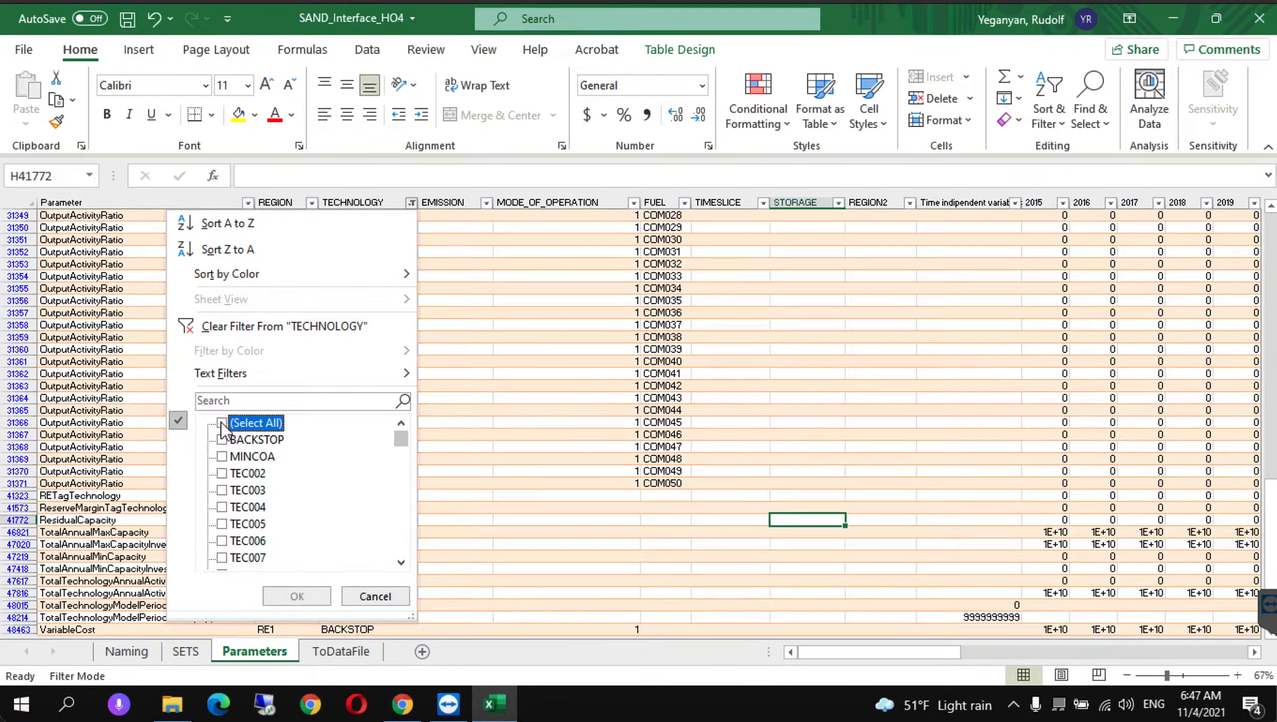
pyautogui.click(220, 453)
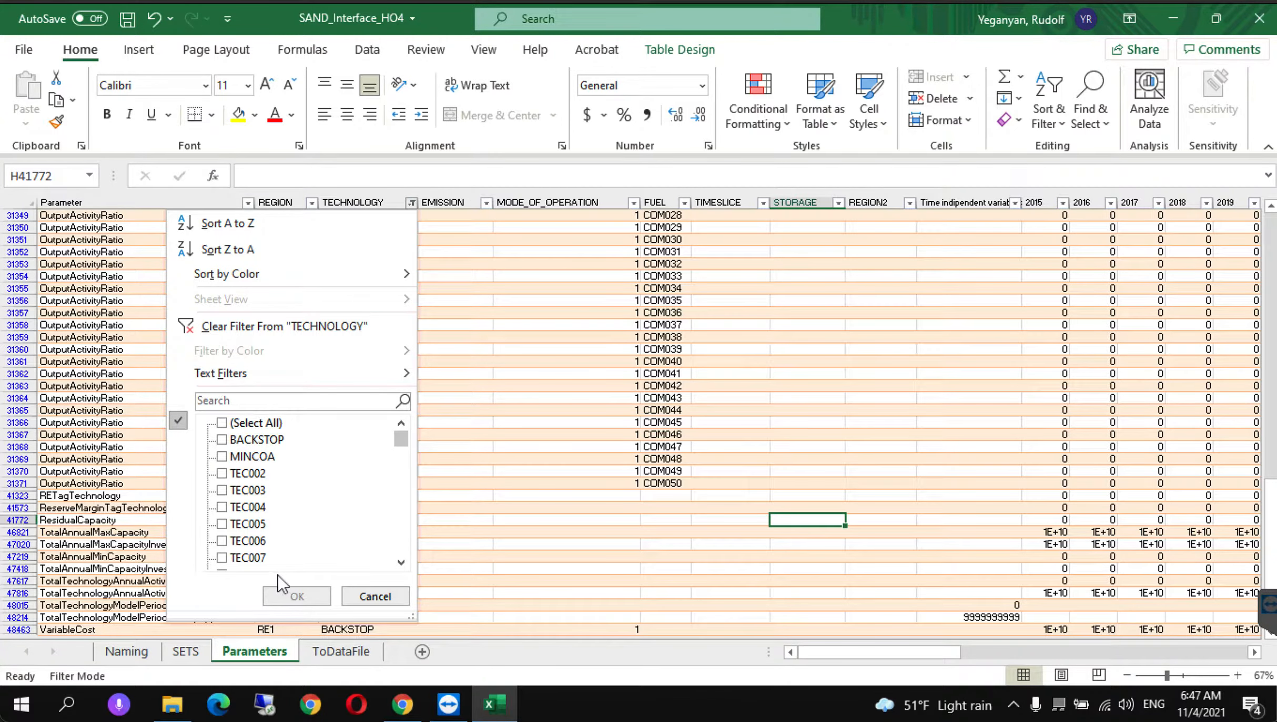
pyautogui.click(221, 439)
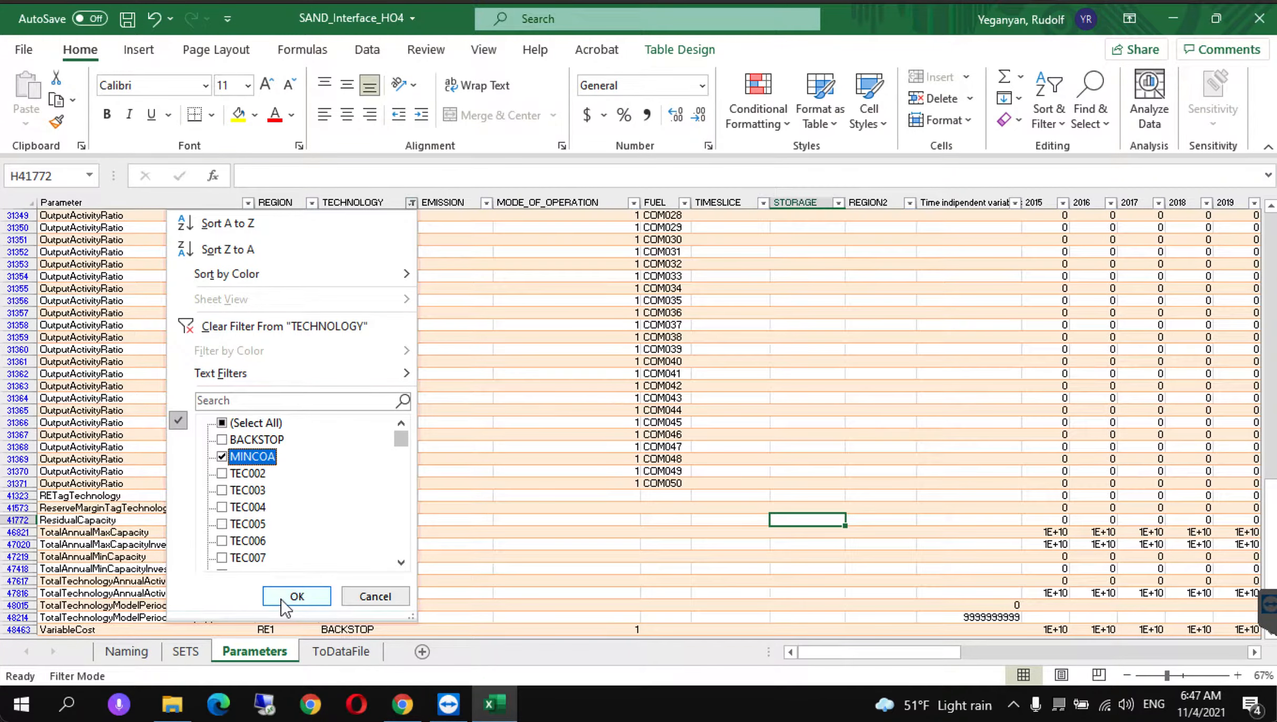
pyautogui.click(297, 596)
pyautogui.scroll(9, 421, 512)
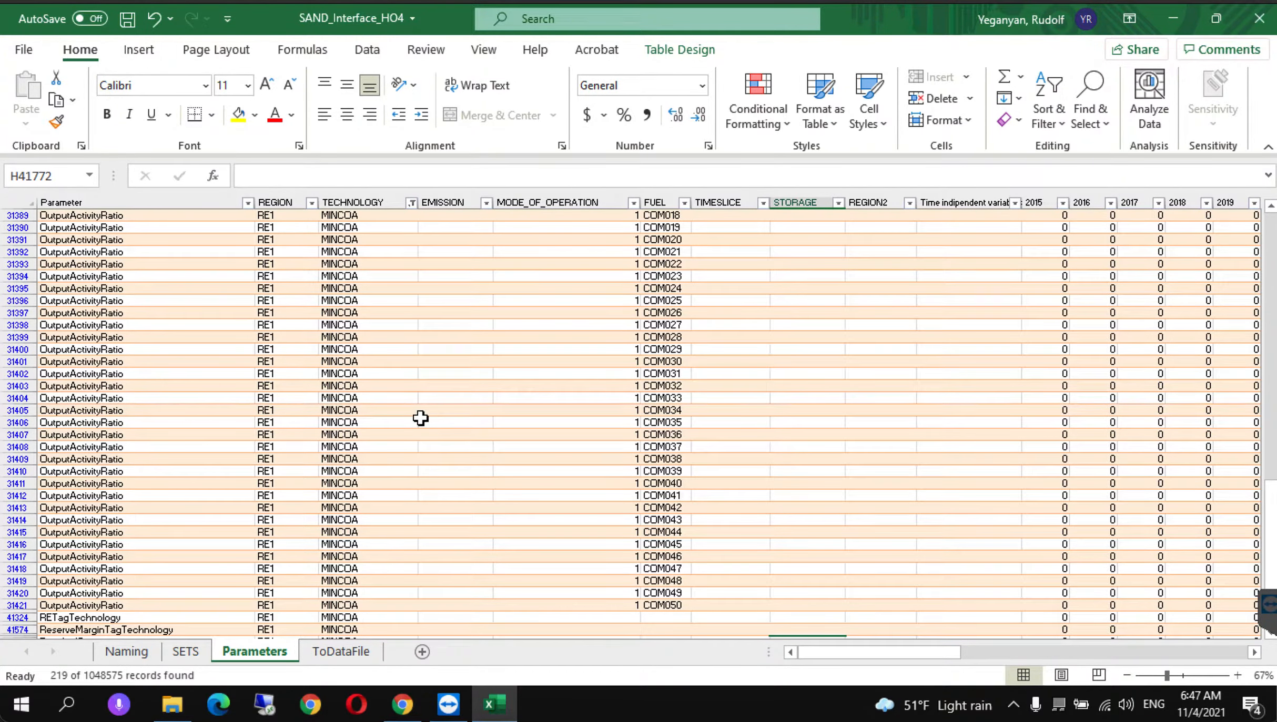
# Step: Switch to the exercise PDF in Chrome, open its DataPrep file link in a new tab, and download "Data preparation for Hands-on 4.xlsx"
pyautogui.click(406, 707)
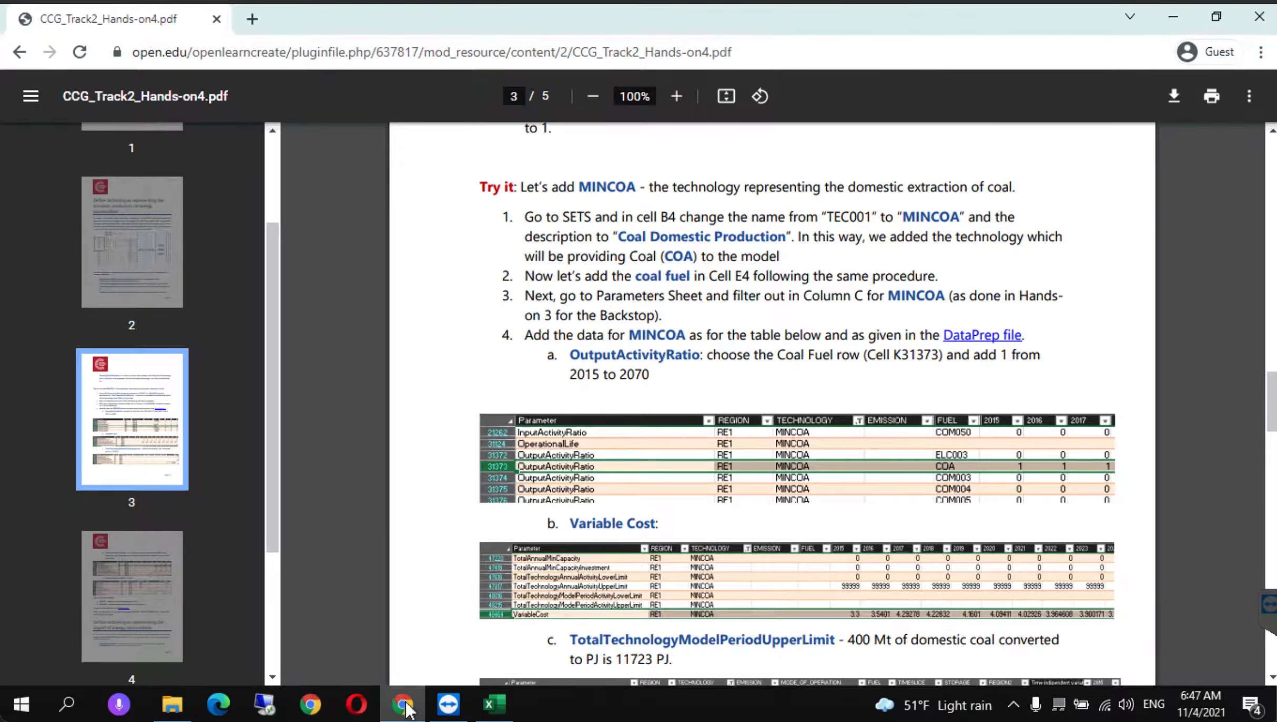
pyautogui.rightClick(960, 335)
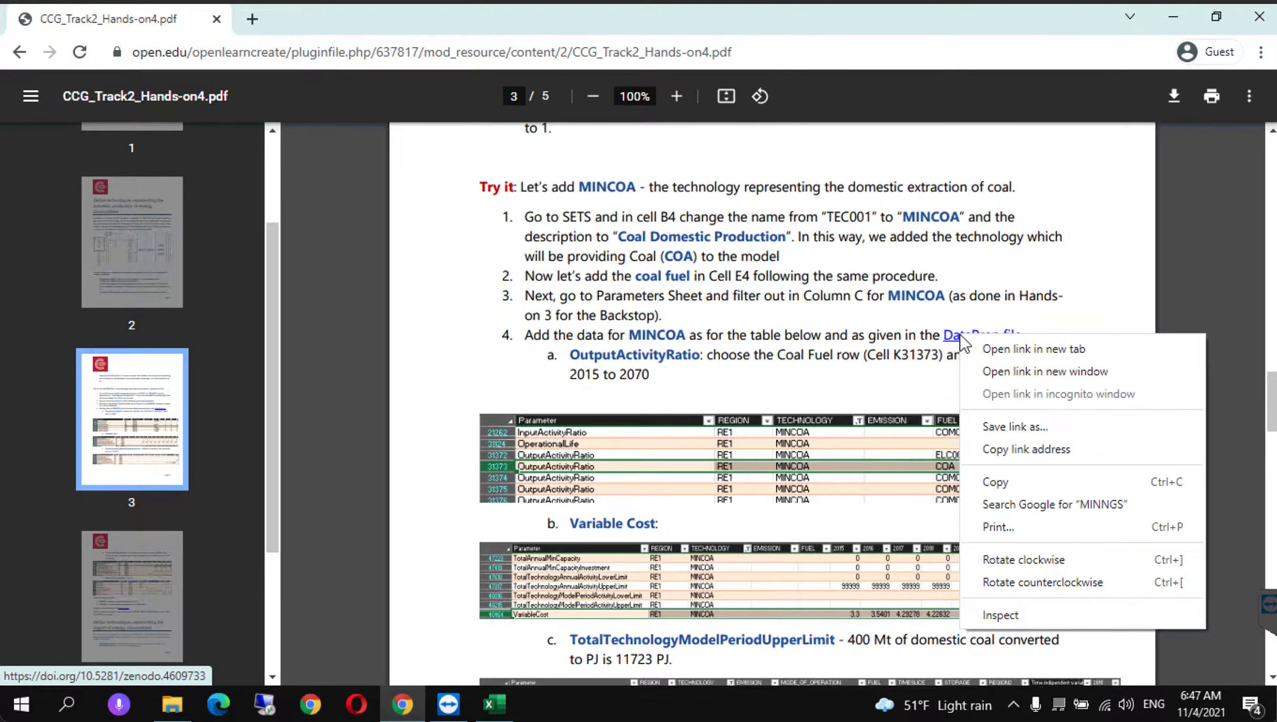
pyautogui.click(1002, 353)
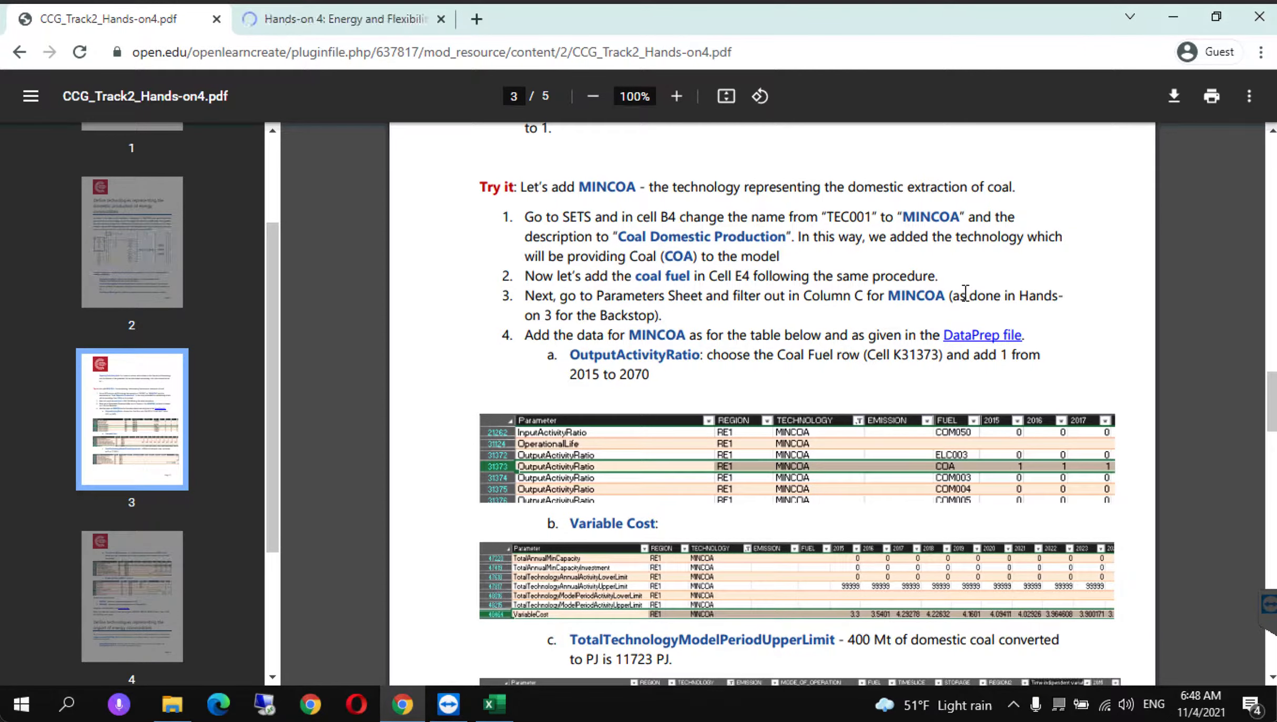
pyautogui.click(308, 26)
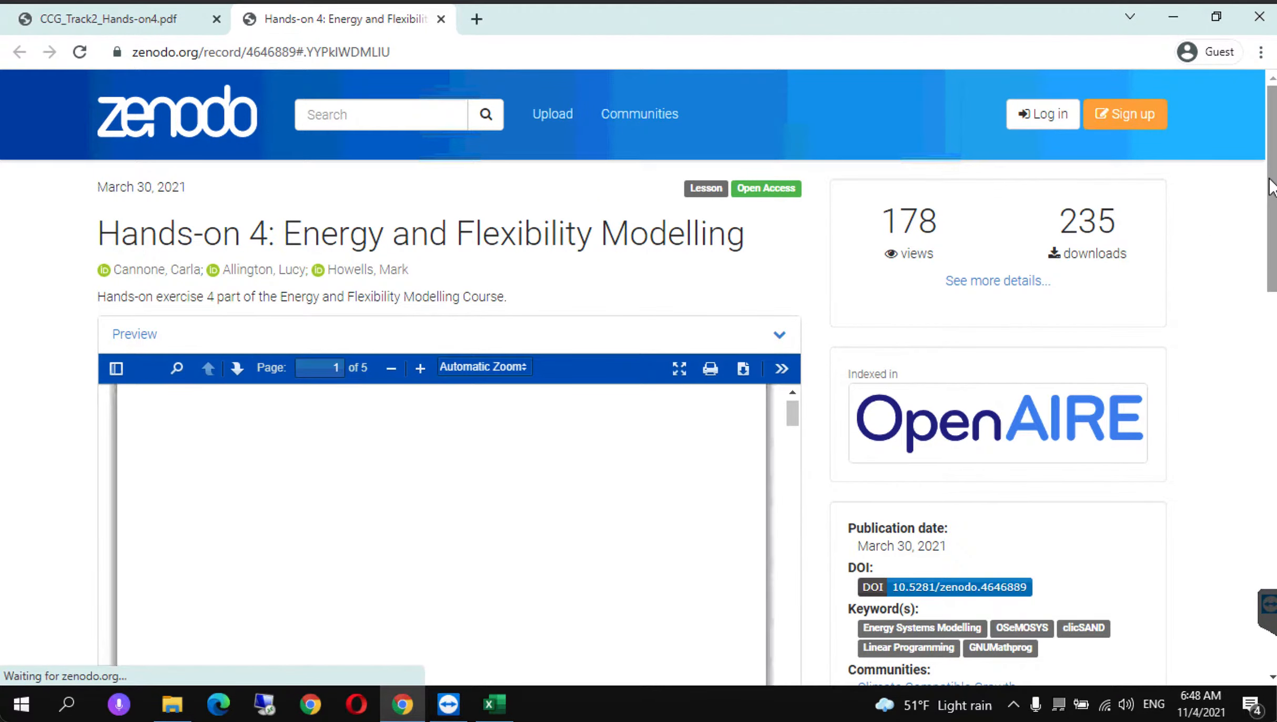
pyautogui.moveTo(1269, 166); pyautogui.dragTo(1268, 257)
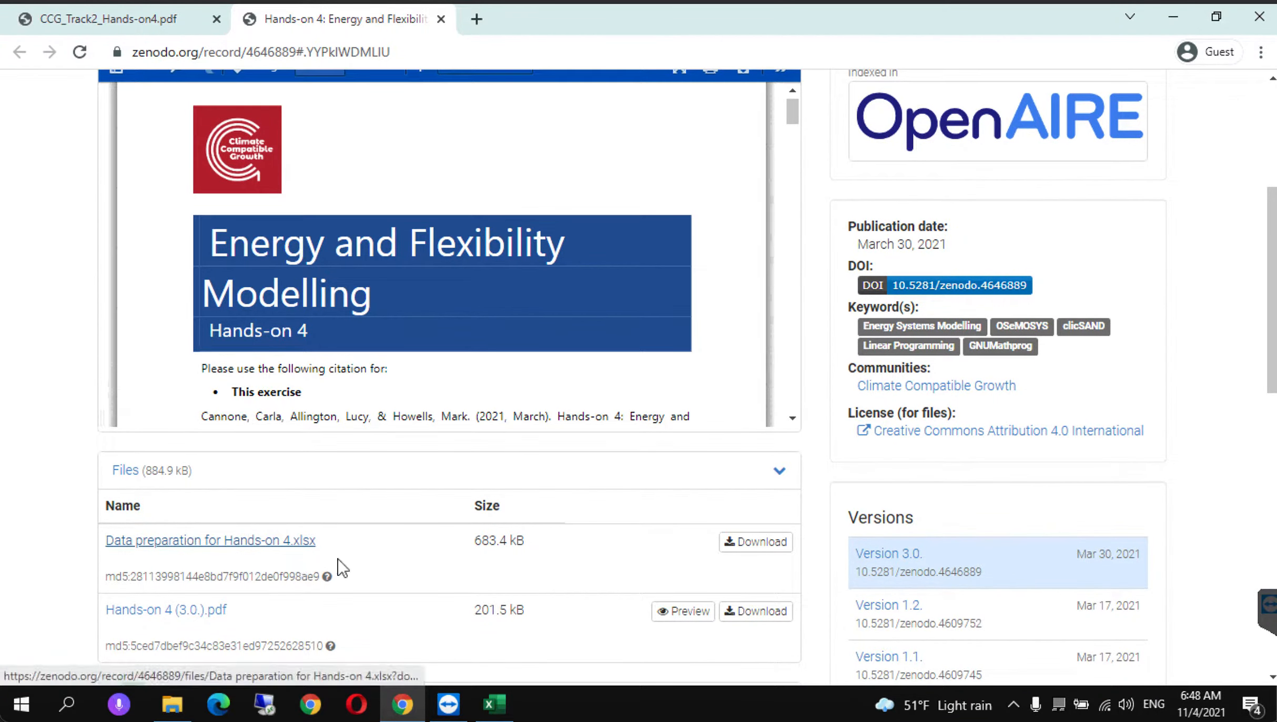
pyautogui.click(742, 547)
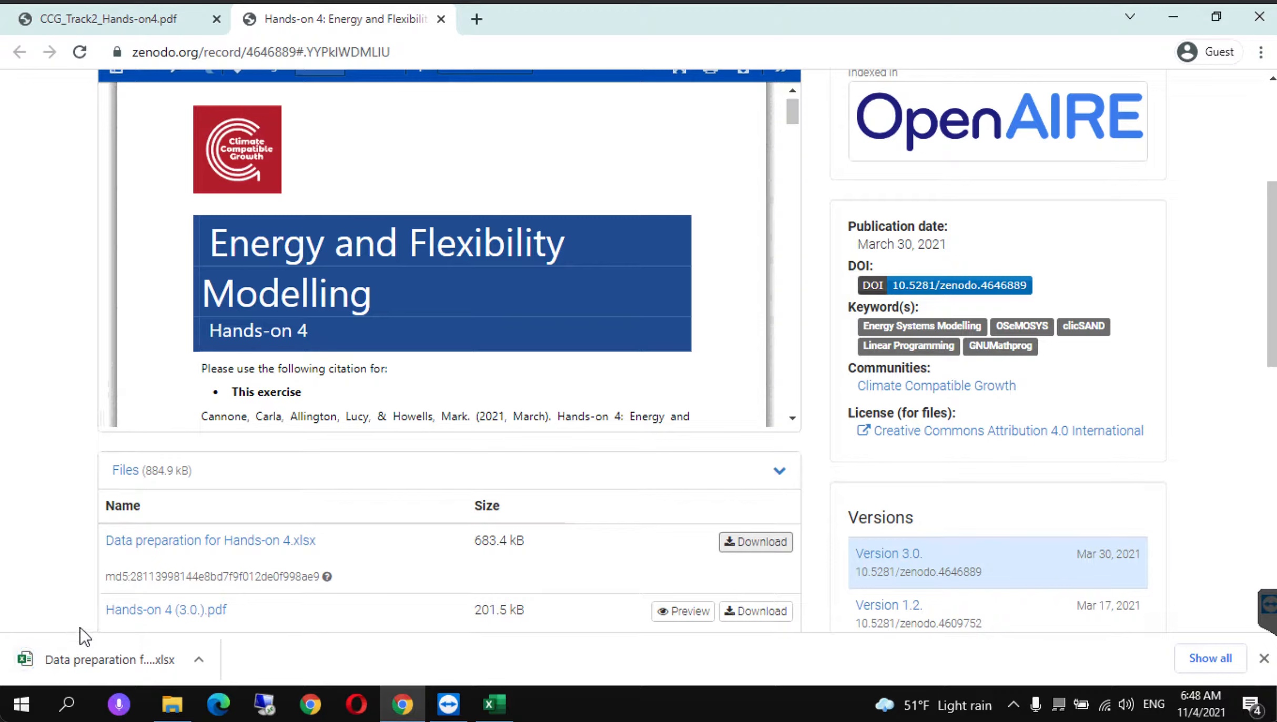
# Step: Open the downloaded data preparation workbook with editing enabled and bring up the parameter table on the (4) MINCOA sheet
pyautogui.click(63, 659)
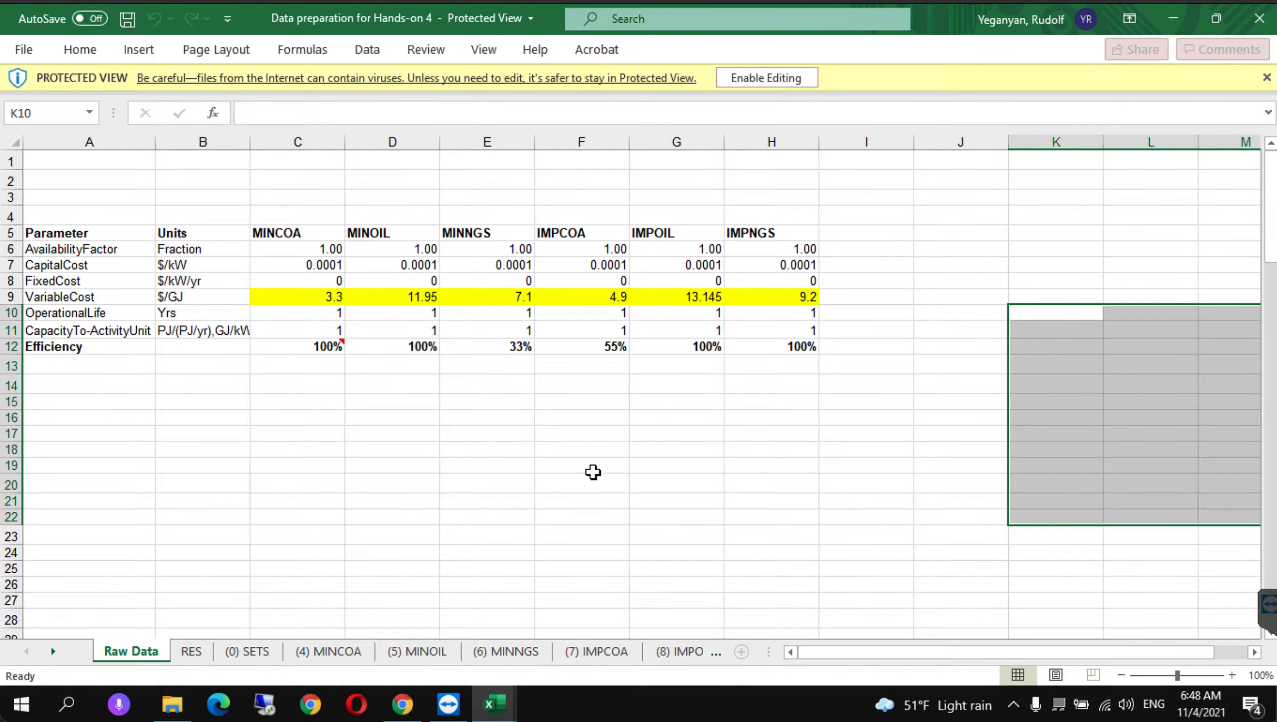
pyautogui.click(738, 84)
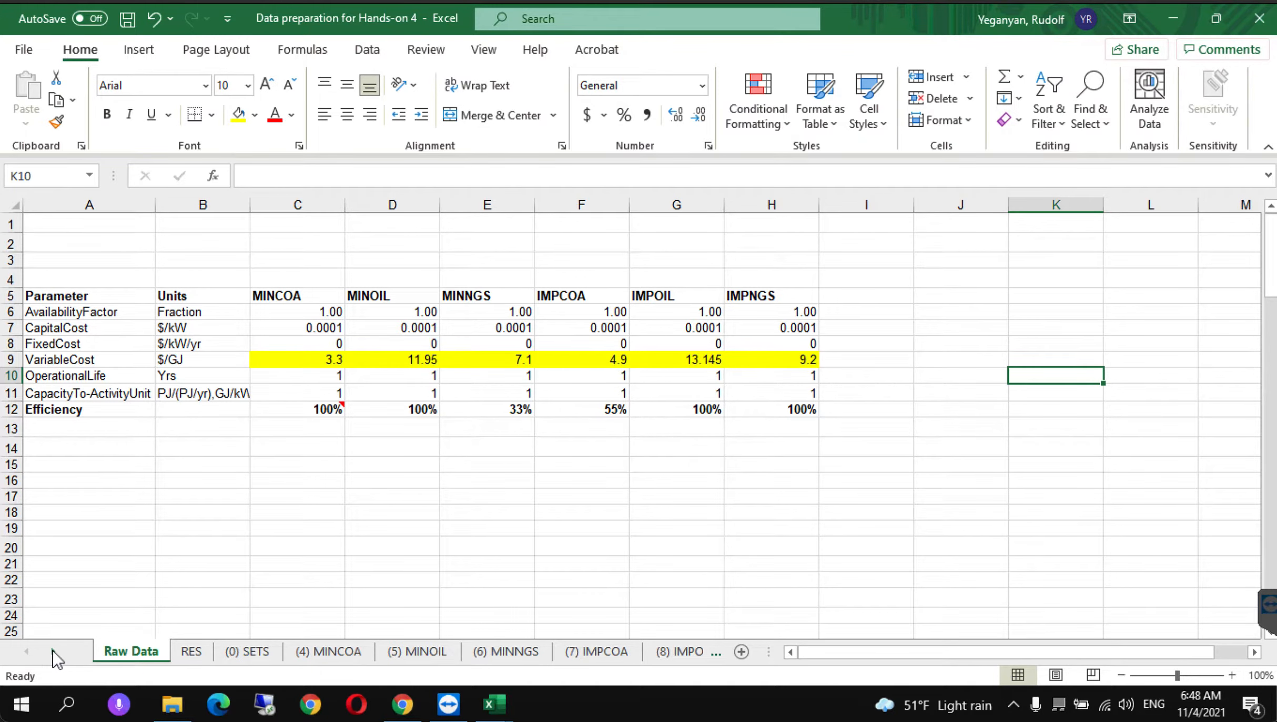
pyautogui.click(319, 663)
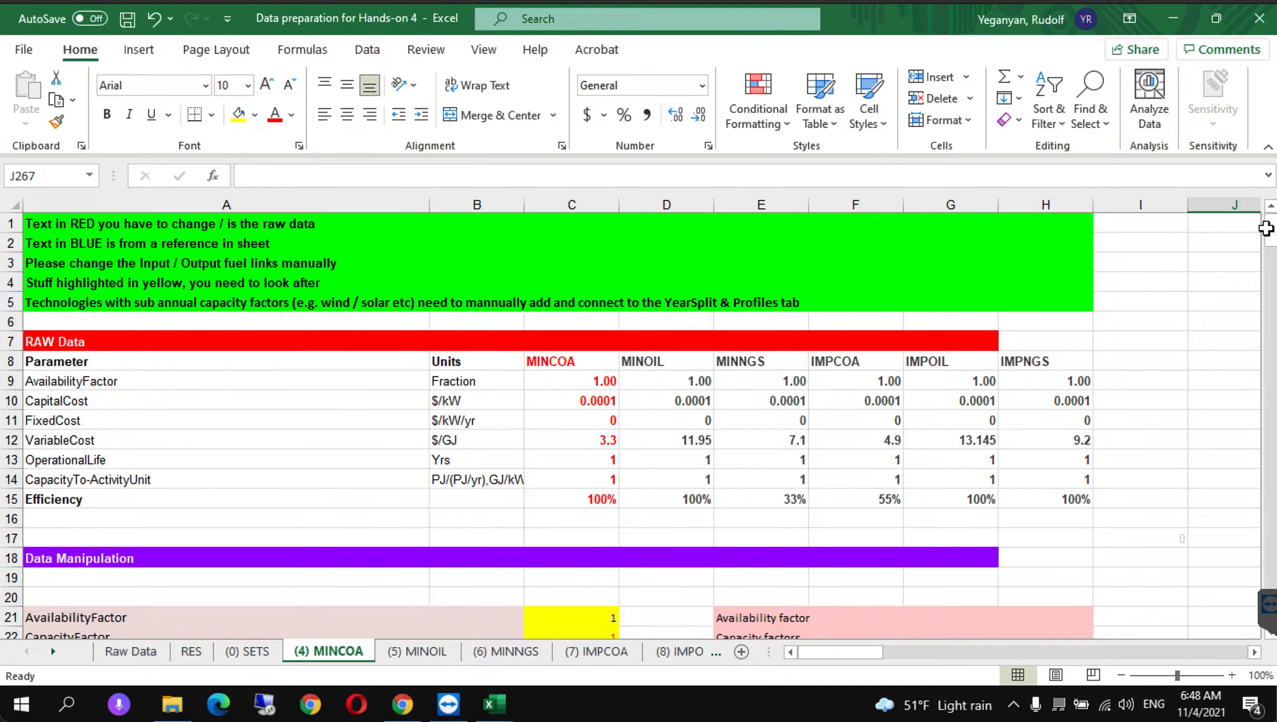
pyautogui.moveTo(1270, 232); pyautogui.dragTo(1271, 306)
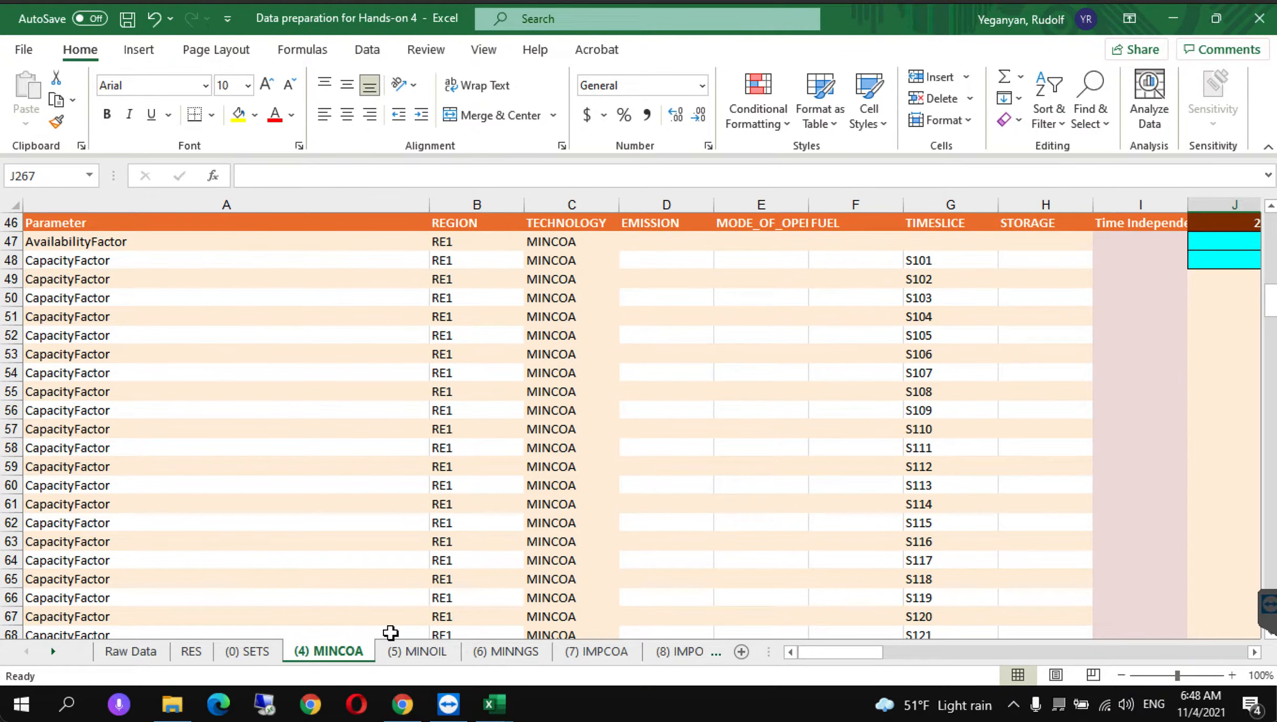
# Step: Switch to the exercise PDF in Chrome and review the MINCOA instructions for OutputActivityRatio, Variable Cost and TotalTechnologyModelPeriodUpperLimit
pyautogui.click(402, 704)
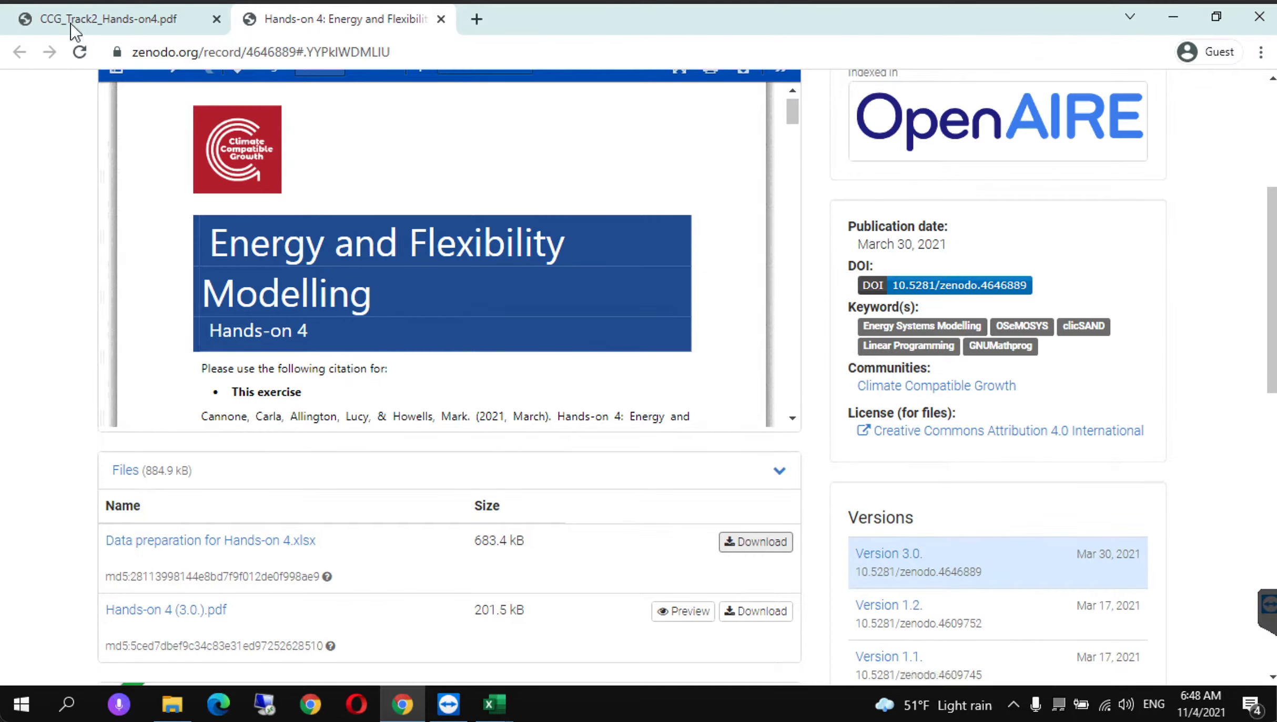
pyautogui.click(67, 24)
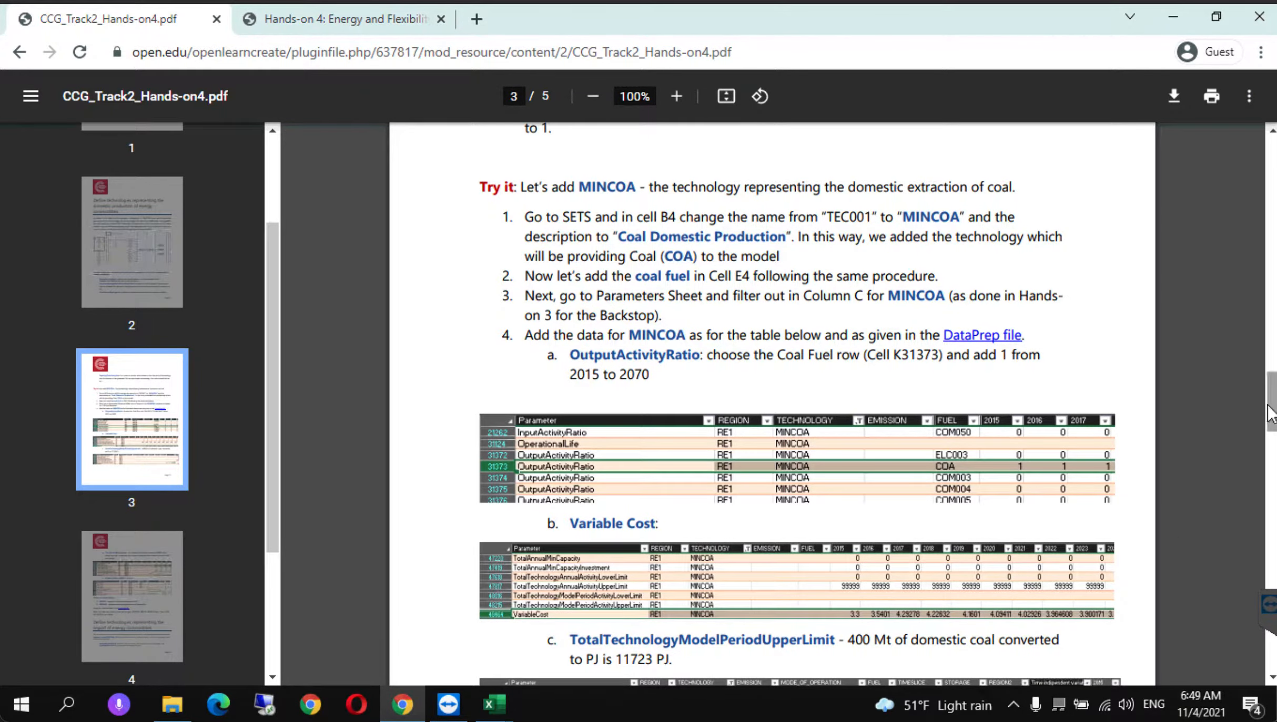
pyautogui.scroll(-3, 1271, 423)
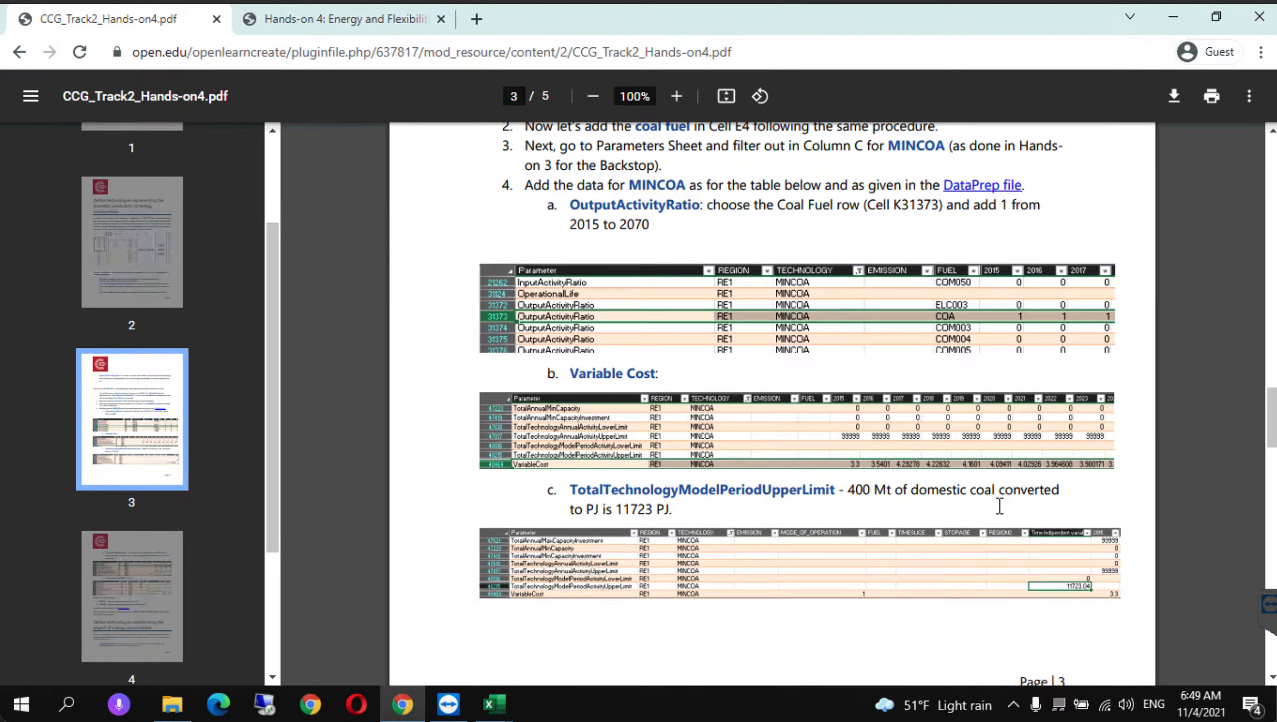
pyautogui.moveTo(1271, 421)
pyautogui.mouseDown()
pyautogui.moveTo(1264, 498)
pyautogui.moveTo(1260, 415)
pyautogui.moveTo(1259, 426)
pyautogui.mouseUp()
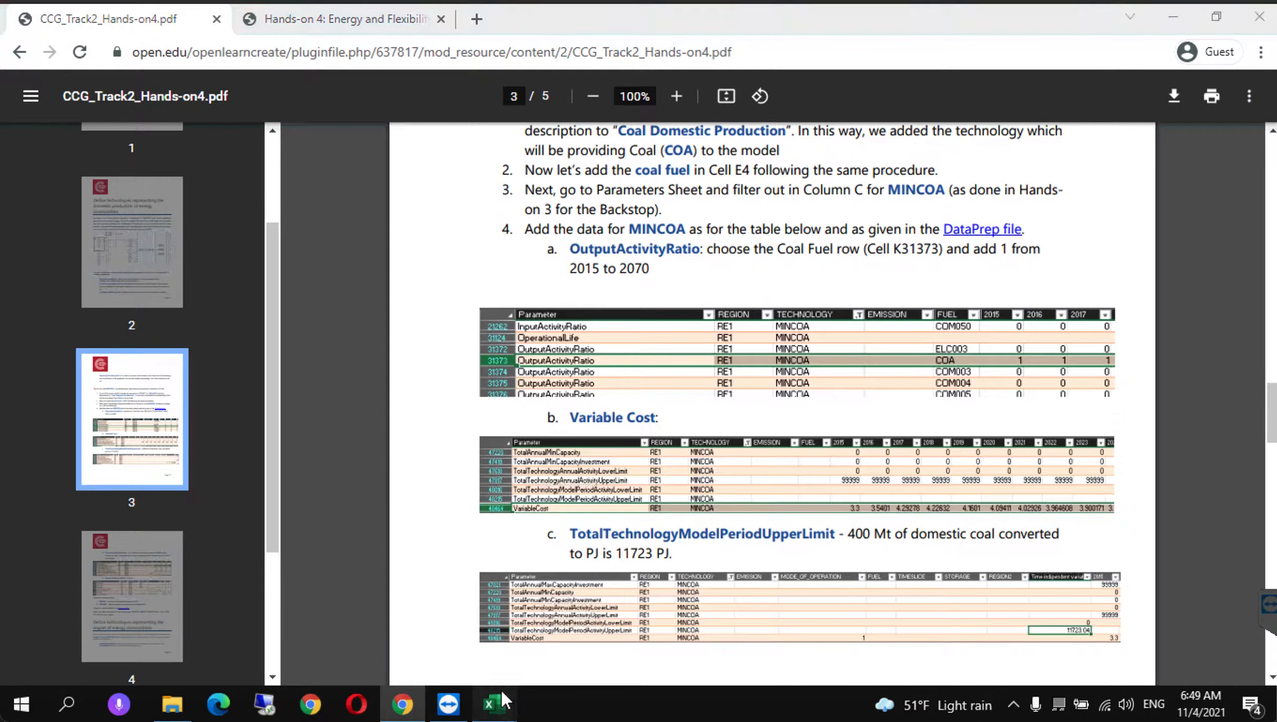
# Step: Return to the Data preparation for Hands-on 4 workbook and look through the MINCOA parameter rows as far as CapacityToActivityUnit, selecting its time-independent value in I145
pyautogui.moveTo(503, 701)
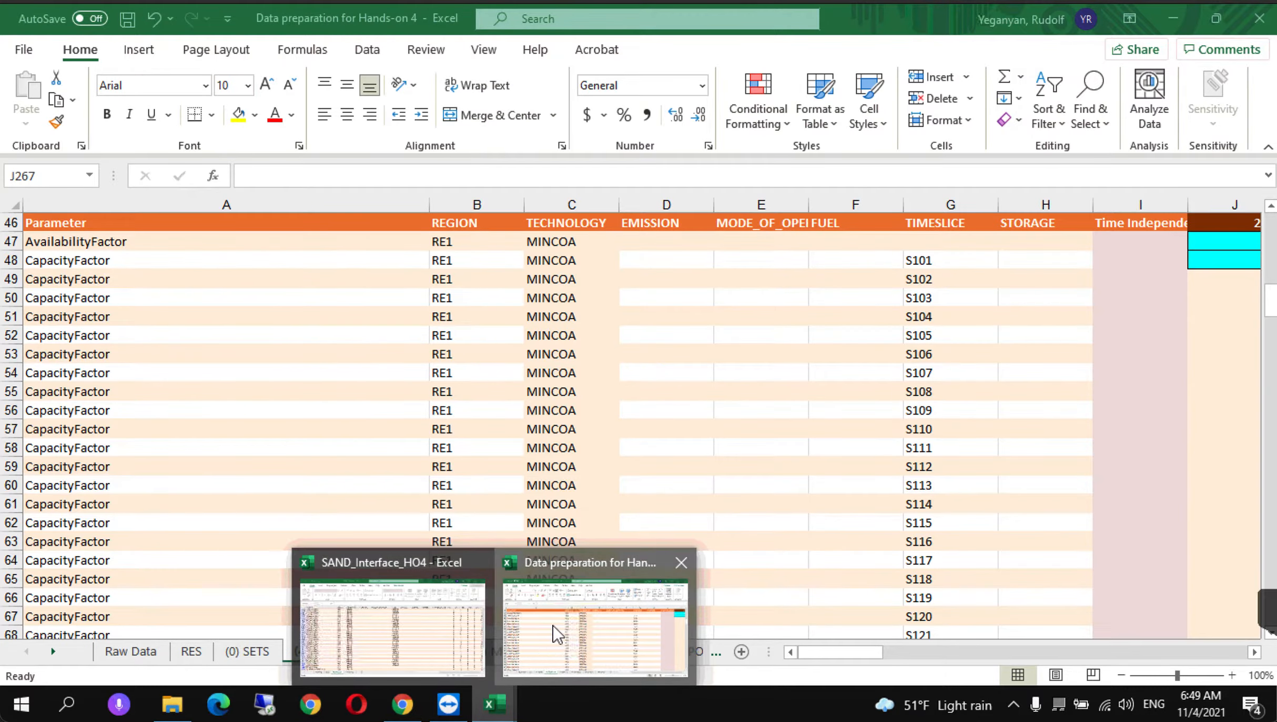
pyautogui.click(552, 624)
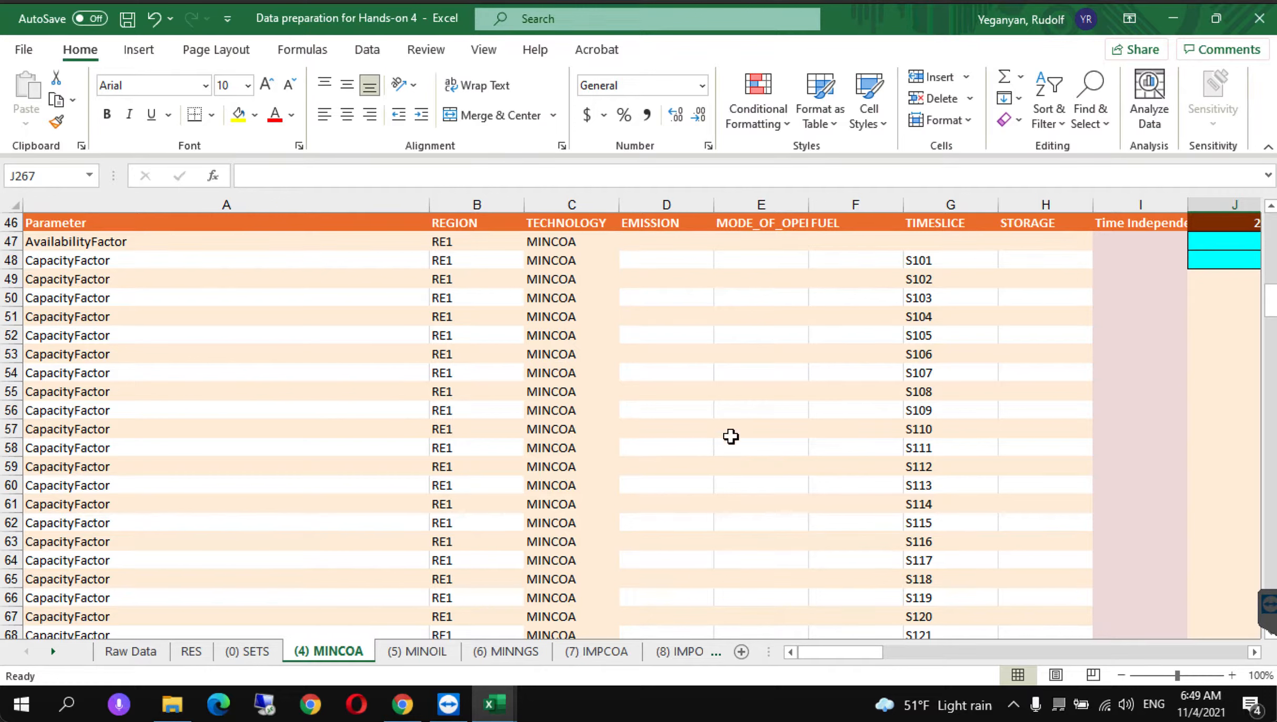
pyautogui.moveTo(828, 652); pyautogui.dragTo(790, 661)
pyautogui.press('Down')
pyautogui.press('Down')
pyautogui.press('Down')
pyautogui.press('Down')
pyautogui.press('Down')
pyautogui.press('Down')
pyautogui.press('Down')
pyautogui.press('Down')
pyautogui.press('Down')
pyautogui.press('Down')
pyautogui.press('Down')
pyautogui.press('Down')
pyautogui.press('Down')
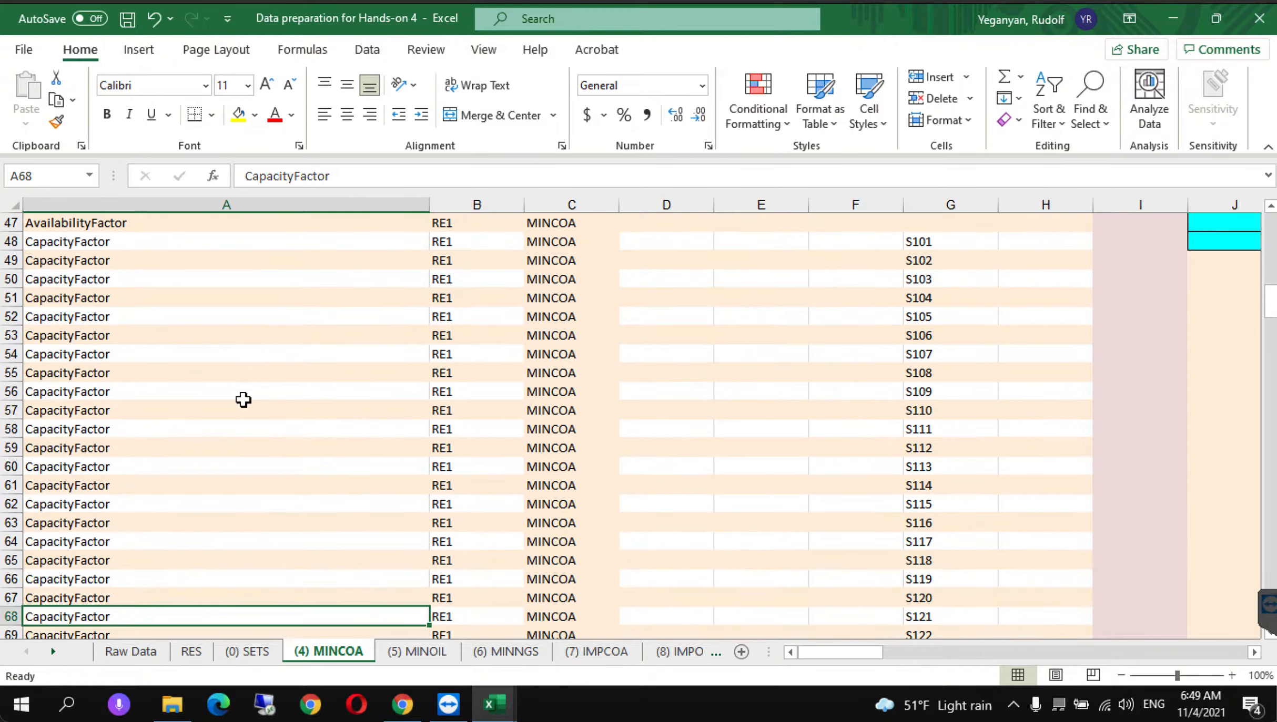
pyautogui.press('Down')
pyautogui.press('Down')
pyautogui.press('Down')
pyautogui.press('Down')
pyautogui.press('Down')
pyautogui.press('Down')
pyautogui.press('Down')
pyautogui.press('Down')
pyautogui.press('Down')
pyautogui.press('Down')
pyautogui.press('Down')
pyautogui.press('Down')
pyautogui.press('Down')
pyautogui.press('Down')
pyautogui.press('Down')
pyautogui.press('Down')
pyautogui.press('Down')
pyautogui.press('Down')
pyautogui.press('Down')
pyautogui.press('Down')
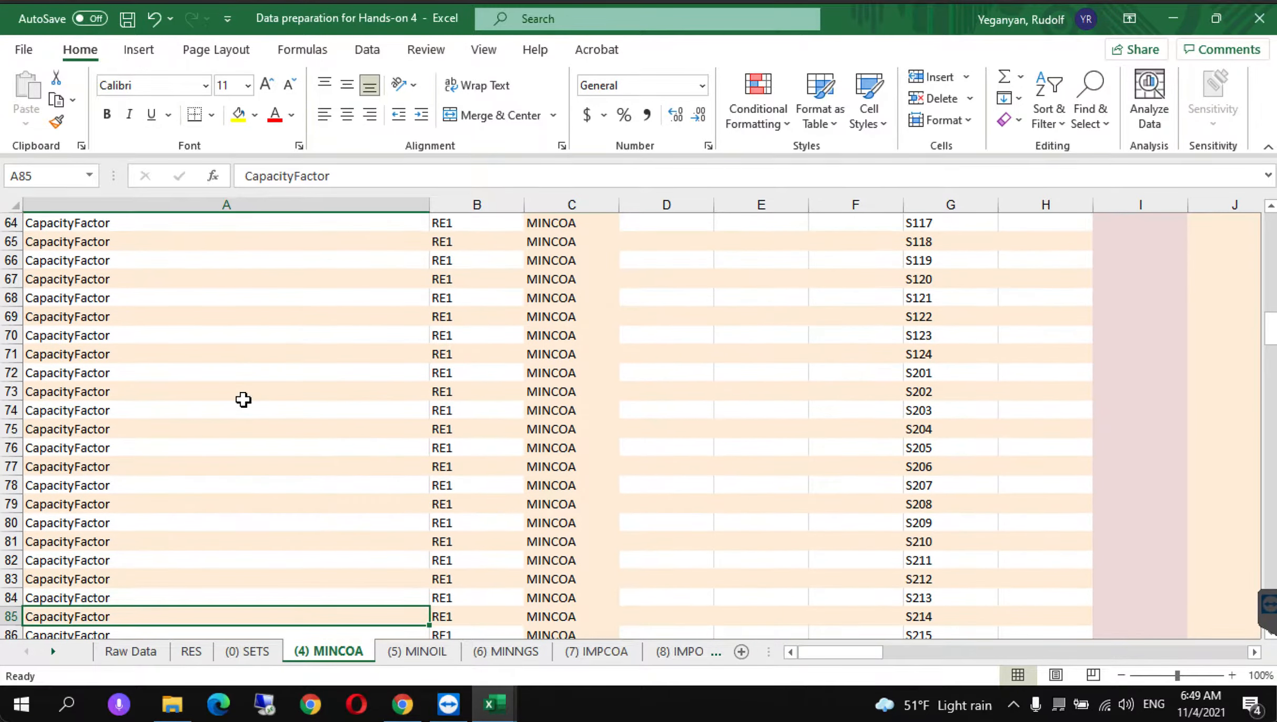
pyautogui.press('Down')
pyautogui.press('Down')
pyautogui.press('Down')
pyautogui.press('Down')
pyautogui.press('Down')
pyautogui.press('Down')
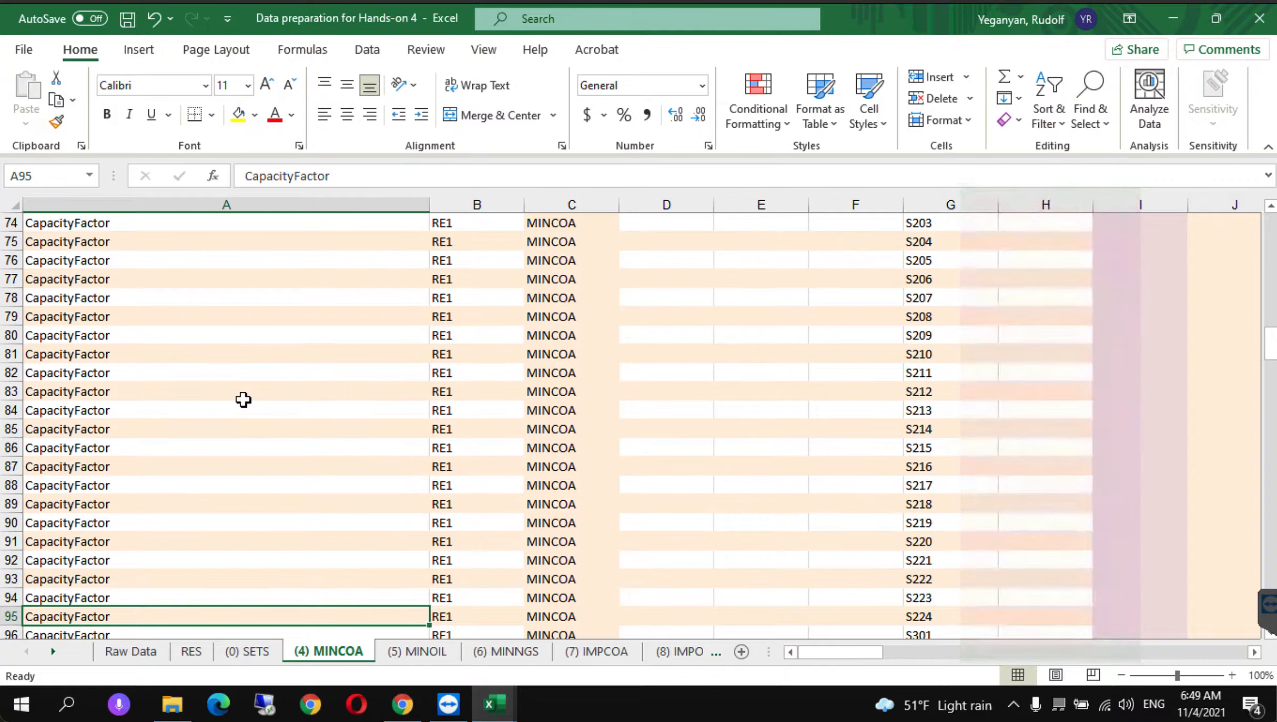
pyautogui.press('Down')
pyautogui.press('Down')
pyautogui.press('Down')
pyautogui.press('Down')
pyautogui.press('Down')
pyautogui.press('Down')
pyautogui.press('Down')
pyautogui.press('Down')
pyautogui.press('Down')
pyautogui.press('Down')
pyautogui.press('Down')
pyautogui.press('Down')
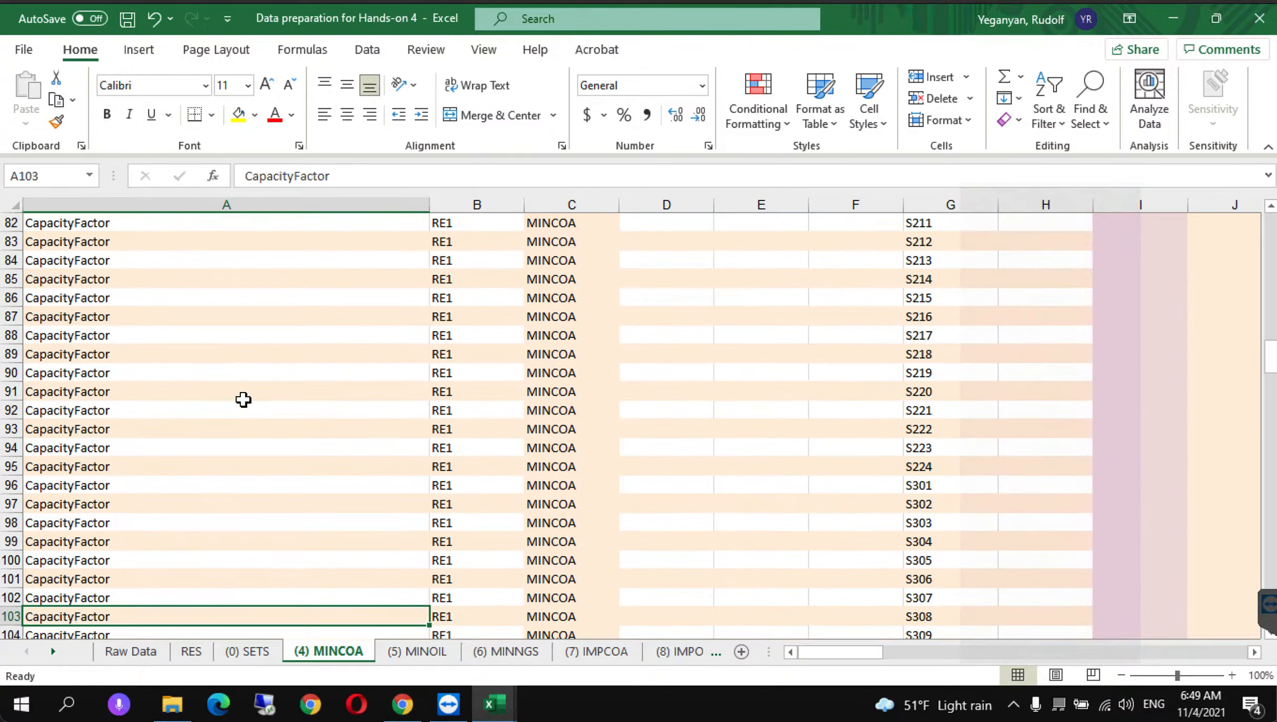
pyautogui.press('Down')
pyautogui.press('Down')
pyautogui.press('Down')
pyautogui.press('Down')
pyautogui.press('Down')
pyautogui.press('Down')
pyautogui.press('Down')
pyautogui.press('Down')
pyautogui.press('Down')
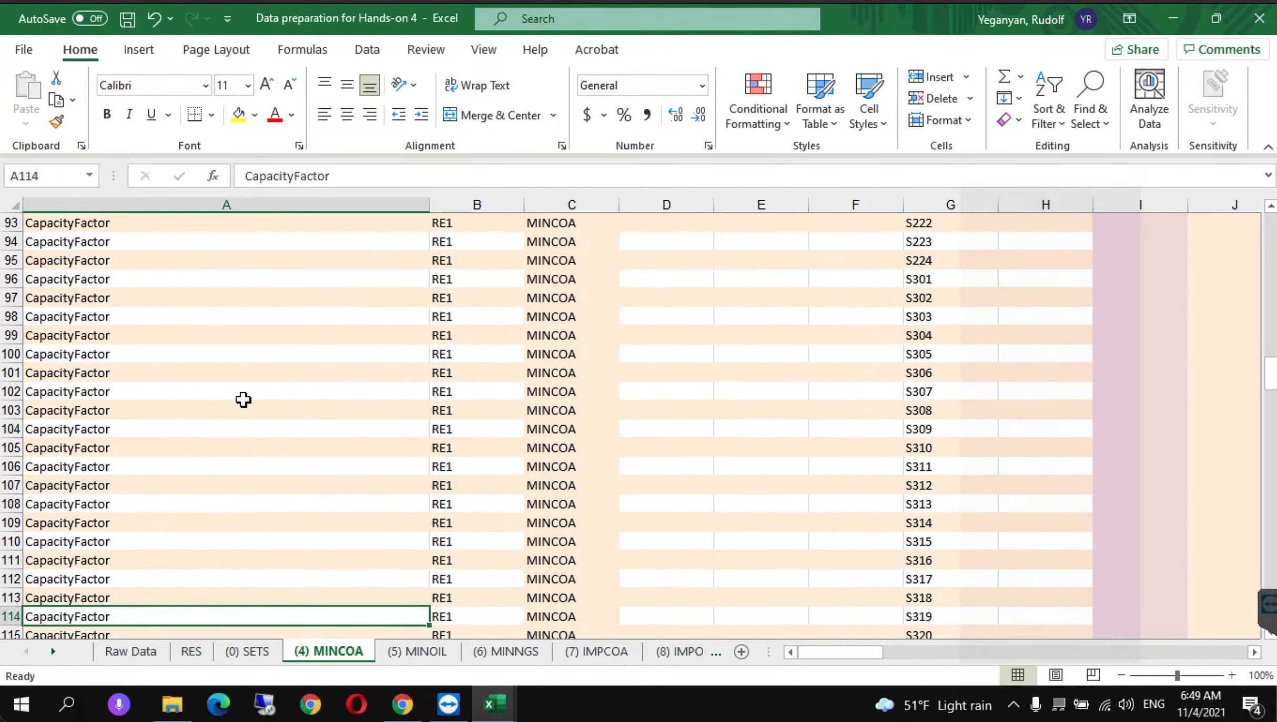
pyautogui.press('Down')
pyautogui.press('Down')
pyautogui.press('Down')
pyautogui.press('Down')
pyautogui.press('Down')
pyautogui.press('Down')
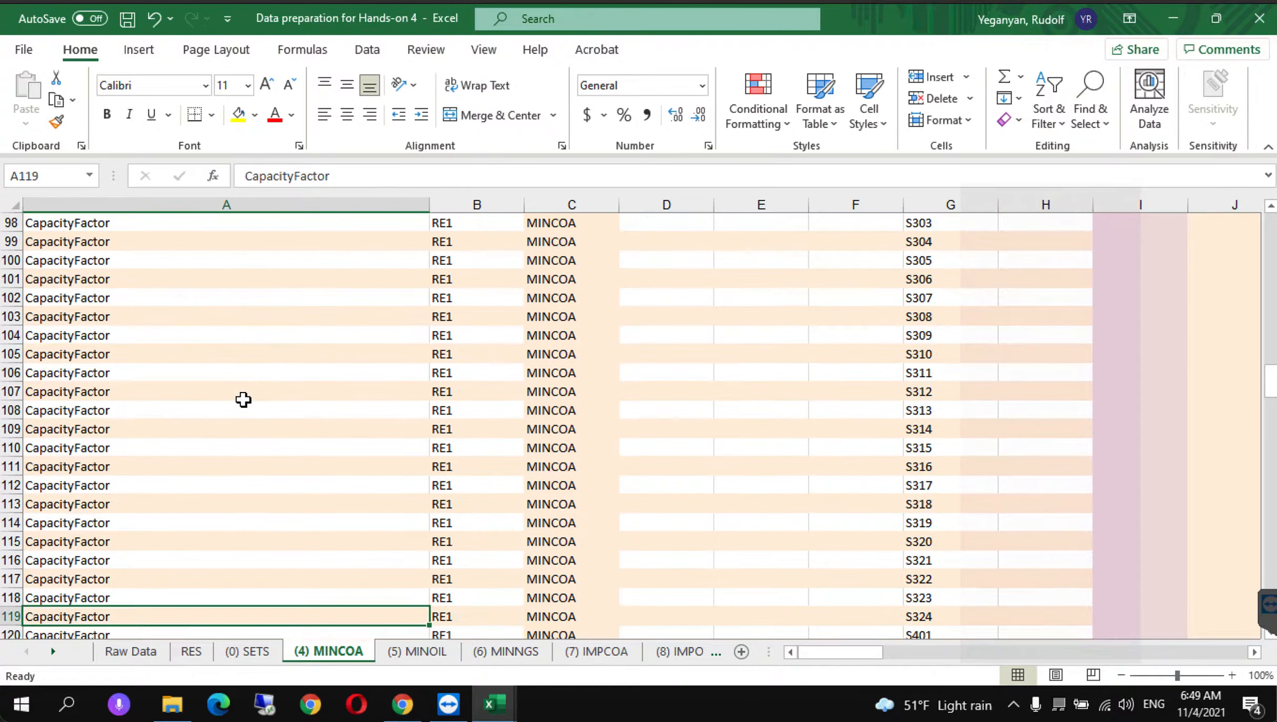
pyautogui.press('Down')
pyautogui.press('Down')
pyautogui.press('Down')
pyautogui.press('Down')
pyautogui.press('Down')
pyautogui.press('Down')
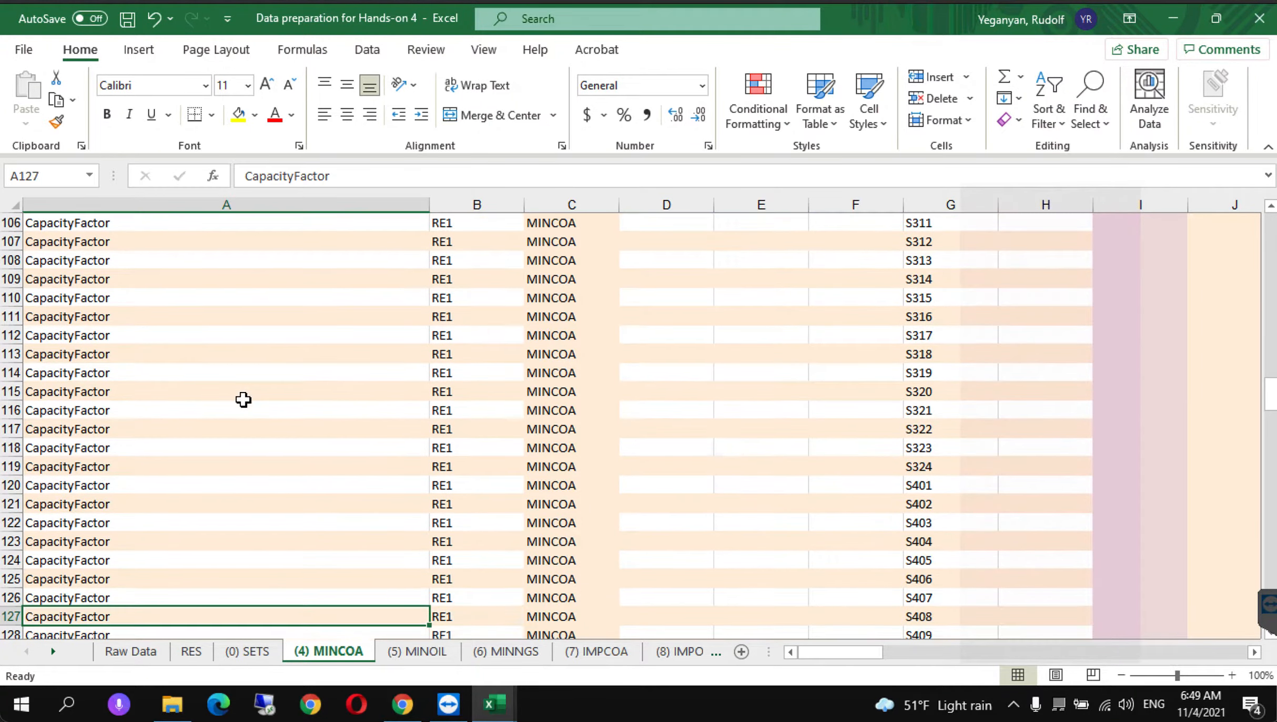
pyautogui.press('Down')
pyautogui.press('Down')
pyautogui.press('Down')
pyautogui.press('Down')
pyautogui.press('Down')
pyautogui.press('Down')
pyautogui.press('Down')
pyautogui.press('Down')
pyautogui.press('Down')
pyautogui.press('Down')
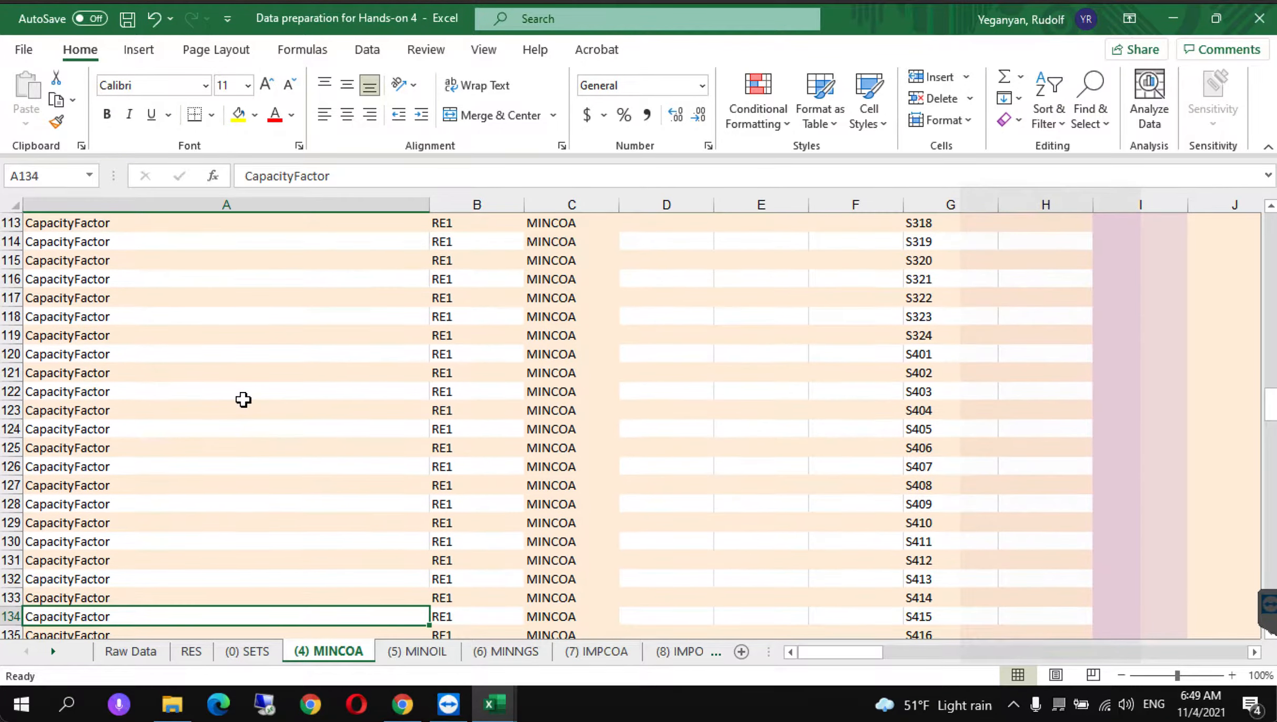
pyautogui.press('Down')
pyautogui.press('Down')
pyautogui.press('Down')
pyautogui.press('Down')
pyautogui.press('Down')
pyautogui.press('Down')
pyautogui.press('Down')
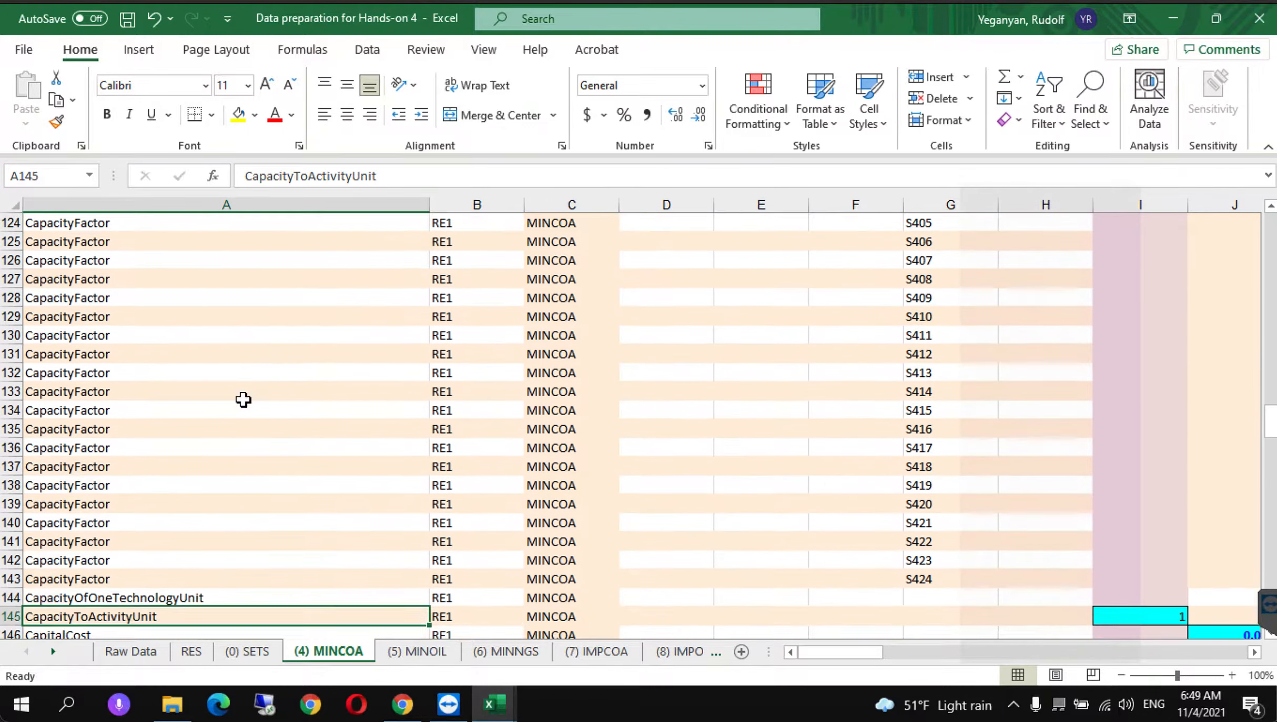
pyautogui.press('Up')
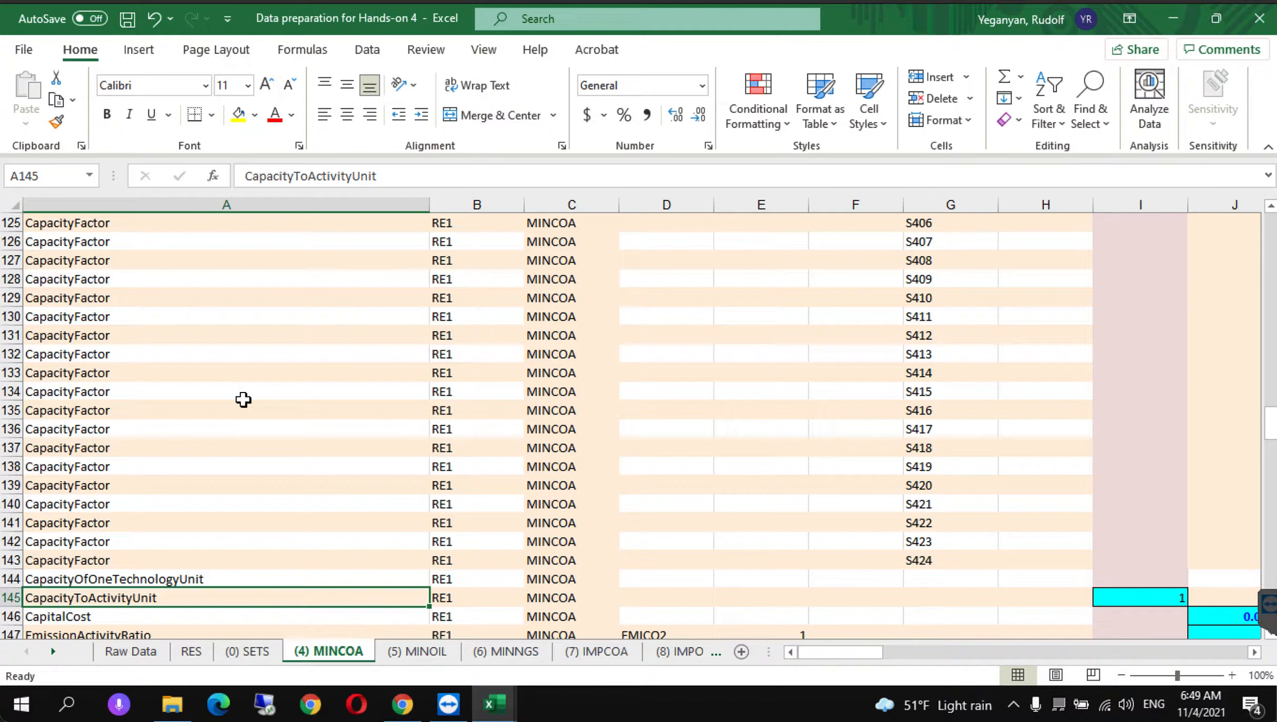
pyautogui.click(1133, 615)
pyautogui.click(1131, 601)
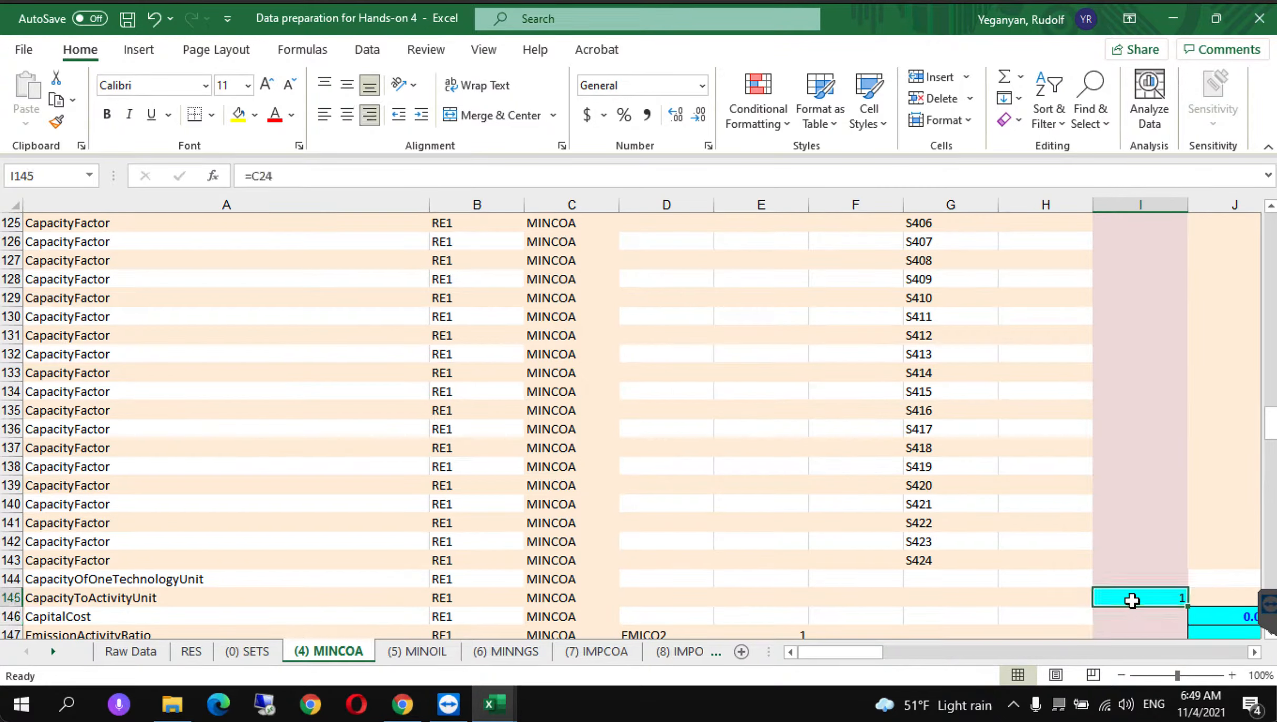
# Step: Switch to the SAND_Interface_HO4 workbook and set MINCOA's CapacityToActivityUnit time-independent value to 1 on the Parameters sheet
pyautogui.moveTo(494, 705)
pyautogui.click(433, 633)
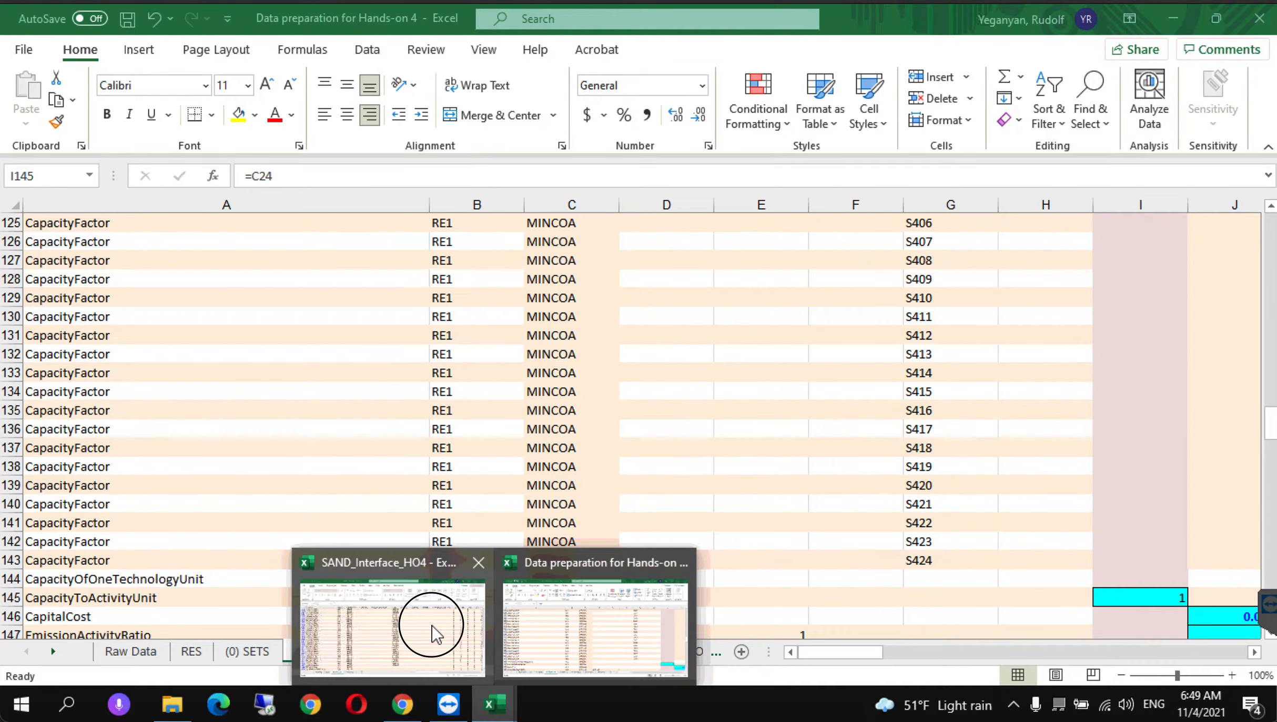
pyautogui.click(194, 398)
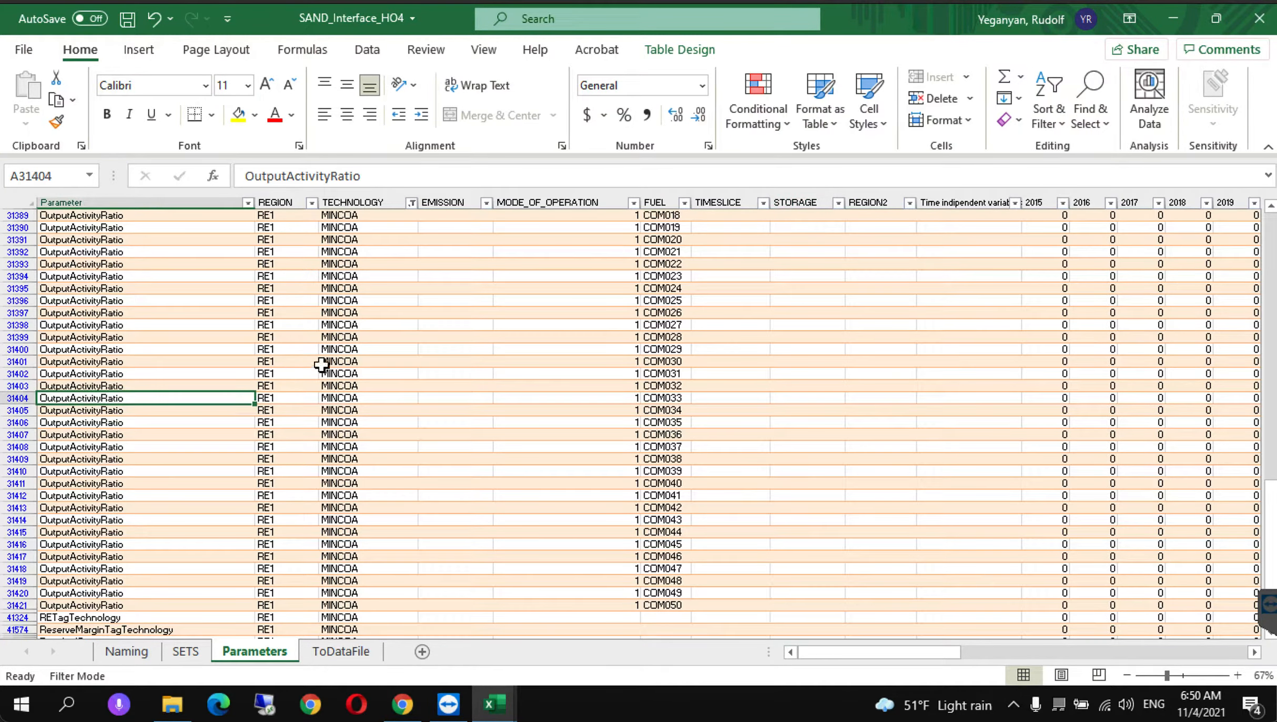
pyautogui.scroll(6, 349, 362)
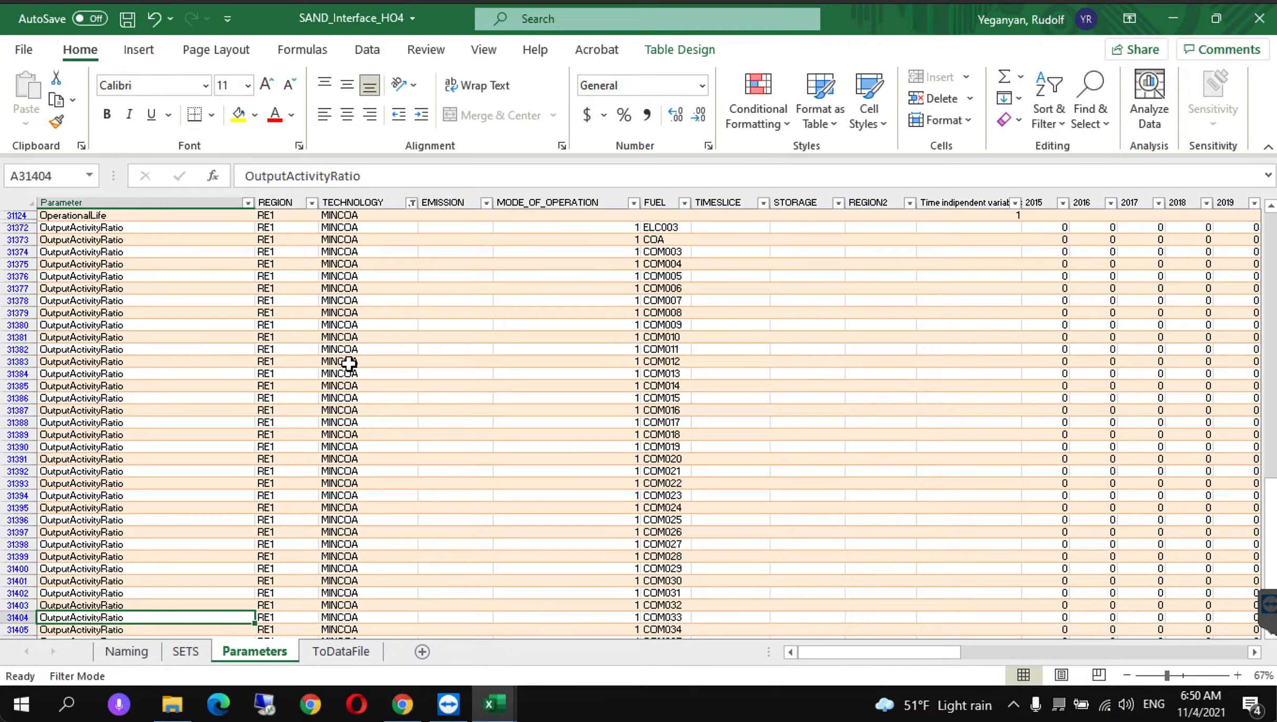
pyautogui.click(197, 277)
pyautogui.press('Up')
pyautogui.press('Up')
pyautogui.press('Up')
pyautogui.press('Up')
pyautogui.press('Up')
pyautogui.press('Up')
pyautogui.press('Up')
pyautogui.press('Up')
pyautogui.press('Up')
pyautogui.press('Up')
pyautogui.press('Up')
pyautogui.press('Up')
pyautogui.press('Up')
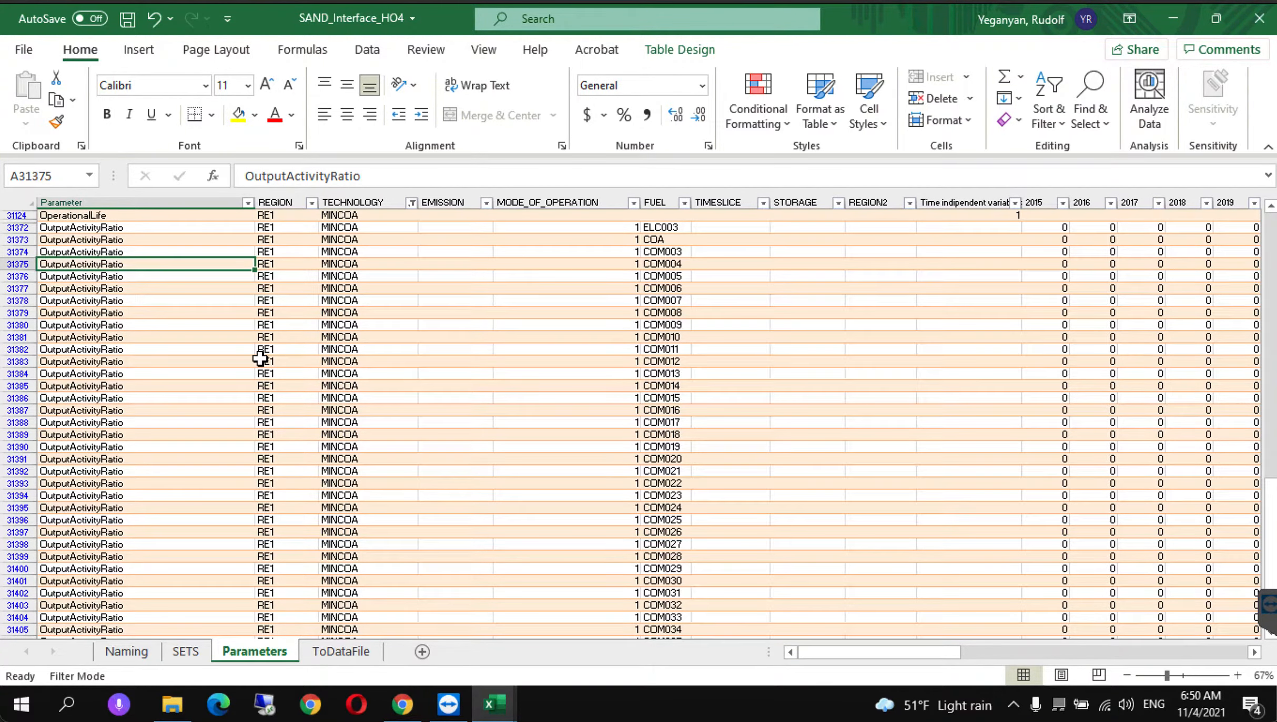
pyautogui.press('Up')
pyautogui.press('Up')
pyautogui.press('Up')
pyautogui.press('Up')
pyautogui.press('Up')
pyautogui.press('Up')
pyautogui.press('Up')
pyautogui.press('Up')
pyautogui.press('Up')
pyautogui.press('Up')
pyautogui.press('Up')
pyautogui.press('Up')
pyautogui.press('Up')
pyautogui.press('Up')
pyautogui.press('Up')
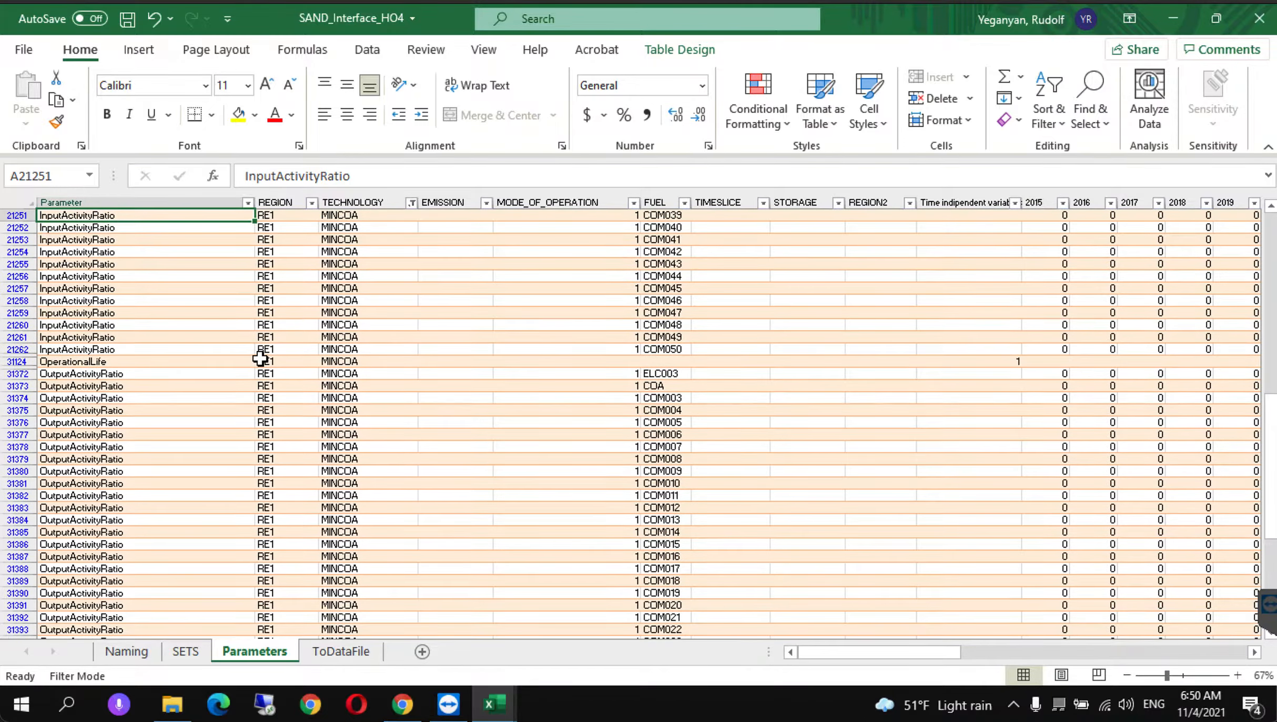
pyautogui.press('Up')
pyautogui.press('Up')
pyautogui.press('Up')
pyautogui.press('Up')
pyautogui.press('Up')
pyautogui.press('Up')
pyautogui.press('Up')
pyautogui.press('Up')
pyautogui.press('Up')
pyautogui.press('Up')
pyautogui.press('Up')
pyautogui.press('Up')
pyautogui.press('Up')
pyautogui.press('Up')
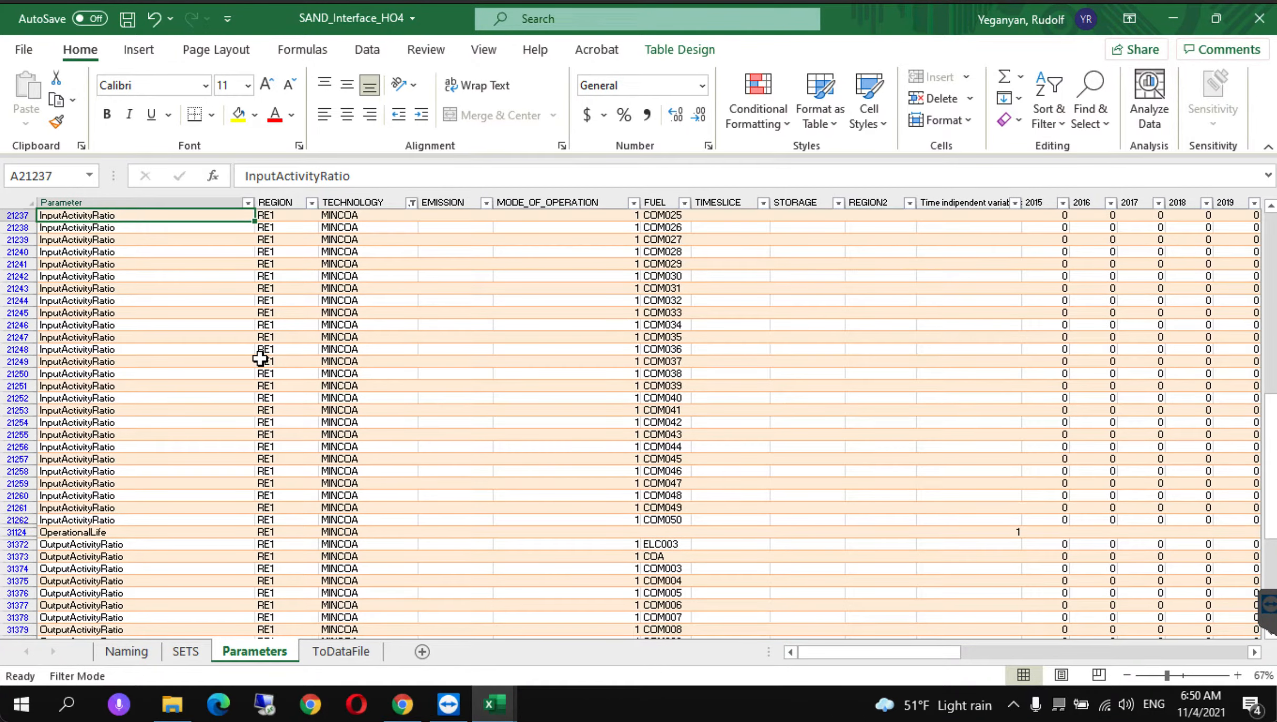
pyautogui.press('Up')
pyautogui.press('Up')
pyautogui.press('Up')
pyautogui.press('Up')
pyautogui.press('Up')
pyautogui.press('Up')
pyautogui.press('Up')
pyautogui.press('Up')
pyautogui.press('Up')
pyautogui.press('Up')
pyautogui.press('Up')
pyautogui.press('Up')
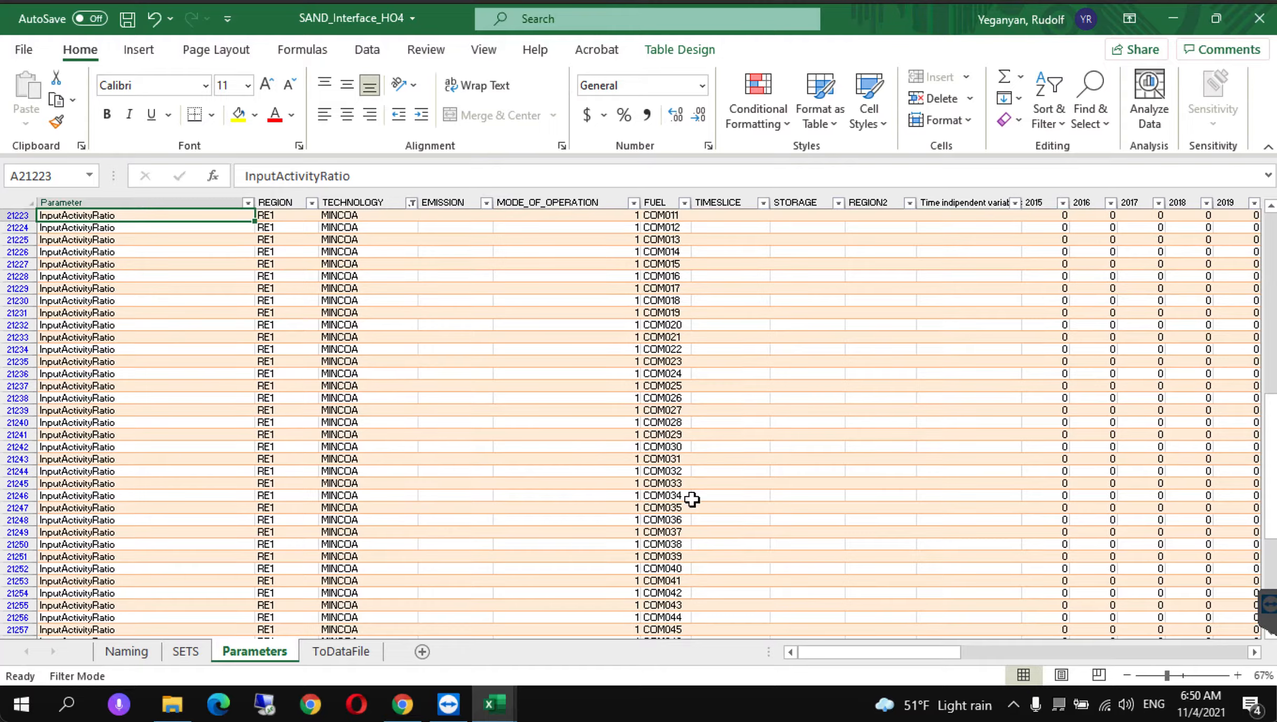
pyautogui.press('Up')
pyautogui.press('Up')
pyautogui.press('Up')
pyautogui.press('Up')
pyautogui.press('Up')
pyautogui.press('Up')
pyautogui.press('Up')
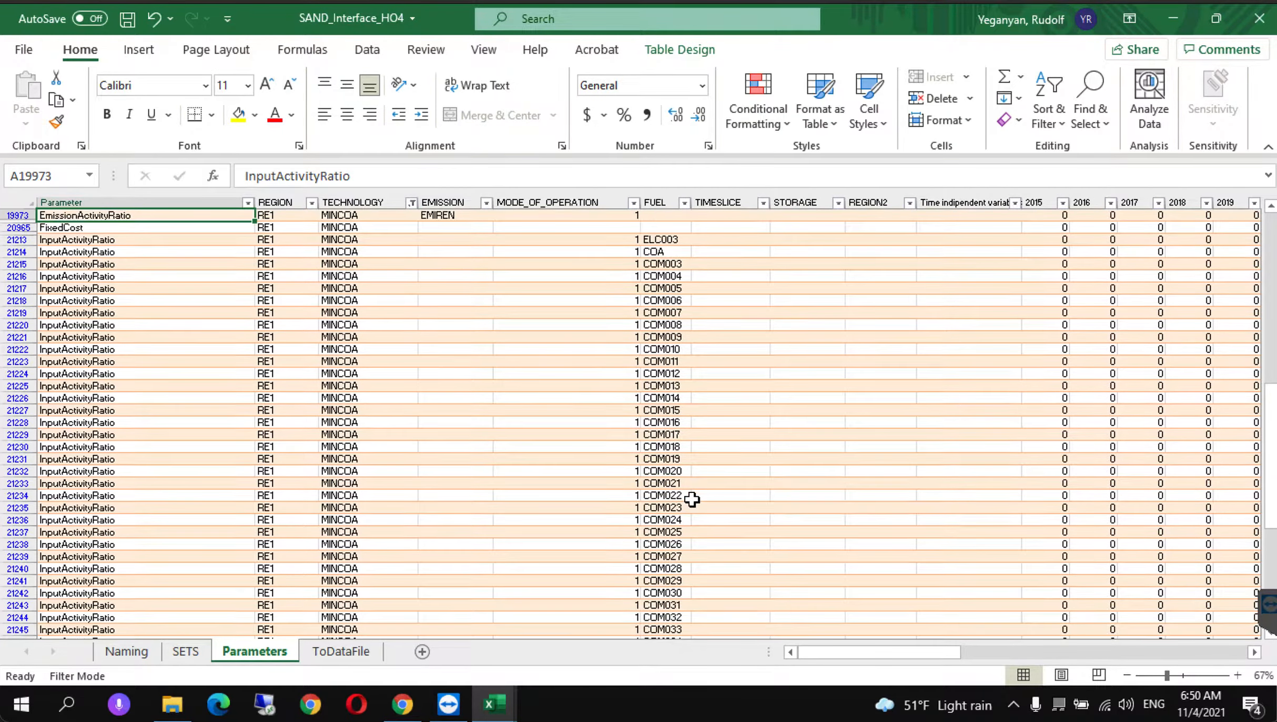
pyautogui.press('Up')
pyautogui.press('Up')
pyautogui.press('Up')
pyautogui.press('Up')
pyautogui.press('Up')
pyautogui.press('Up')
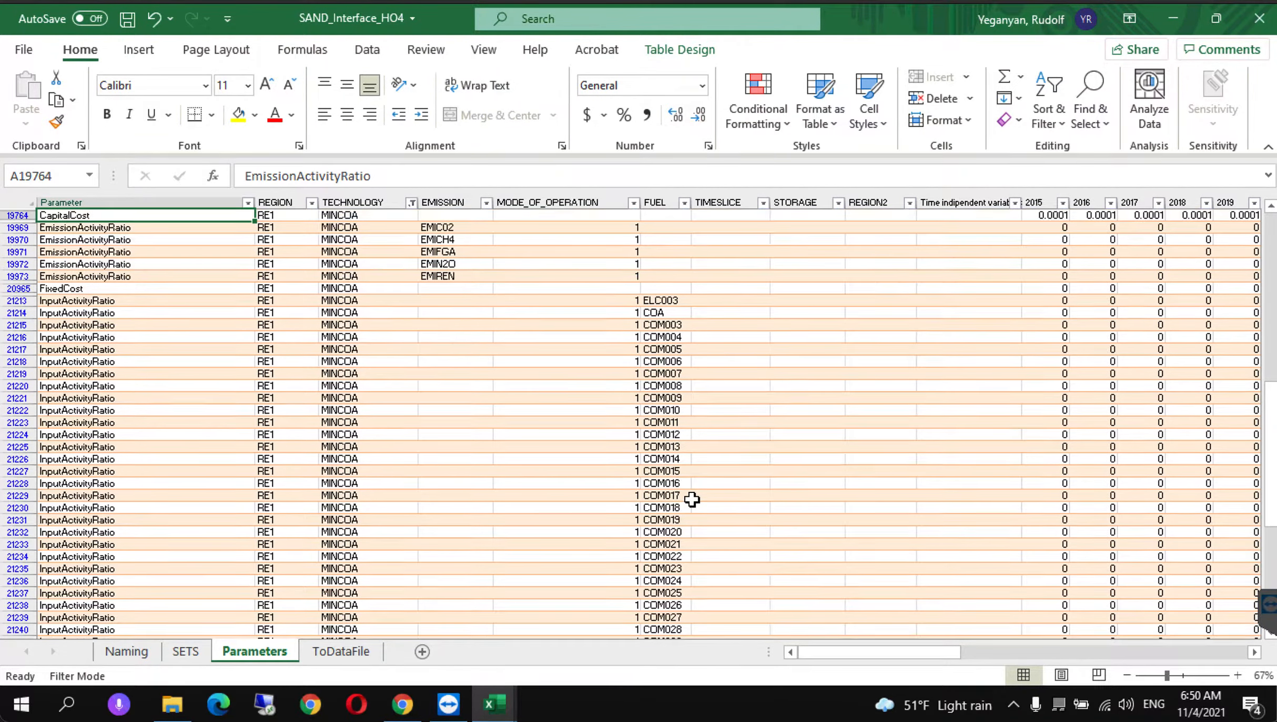
pyautogui.press('Down')
pyautogui.press('Down')
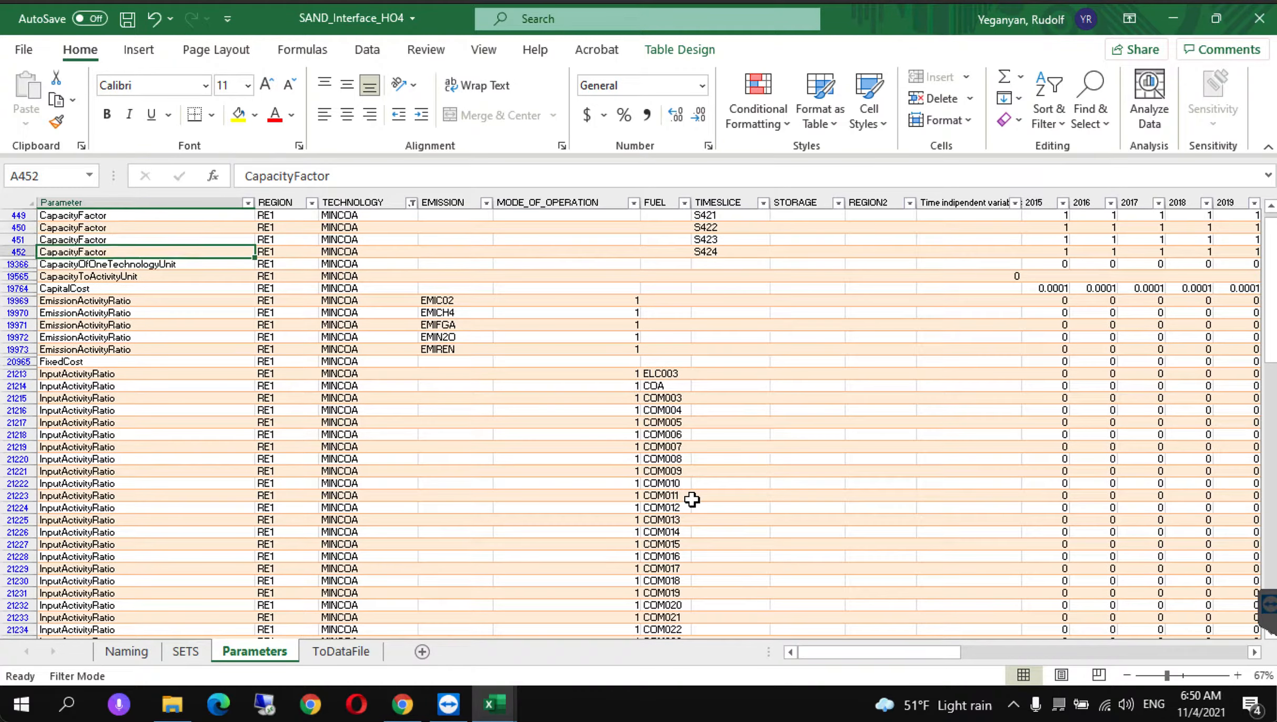
pyautogui.click(191, 276)
pyautogui.click(997, 278)
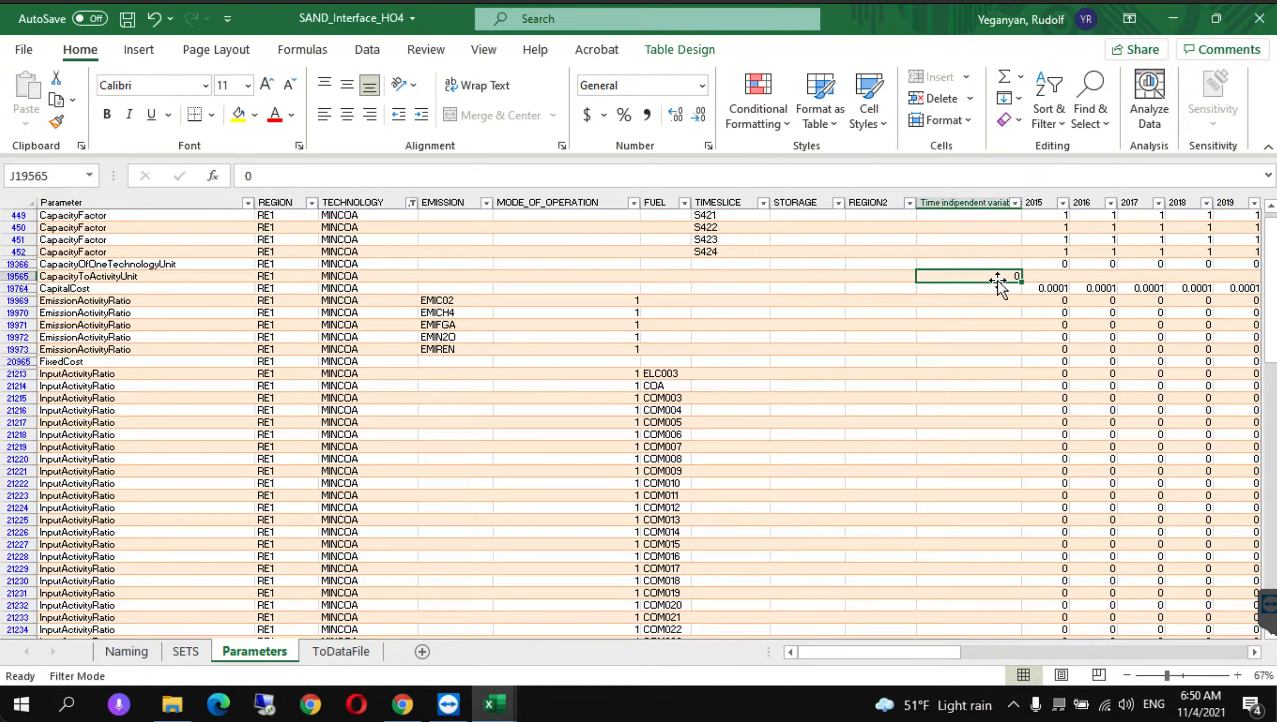
pyautogui.write('1')
pyautogui.click(865, 351)
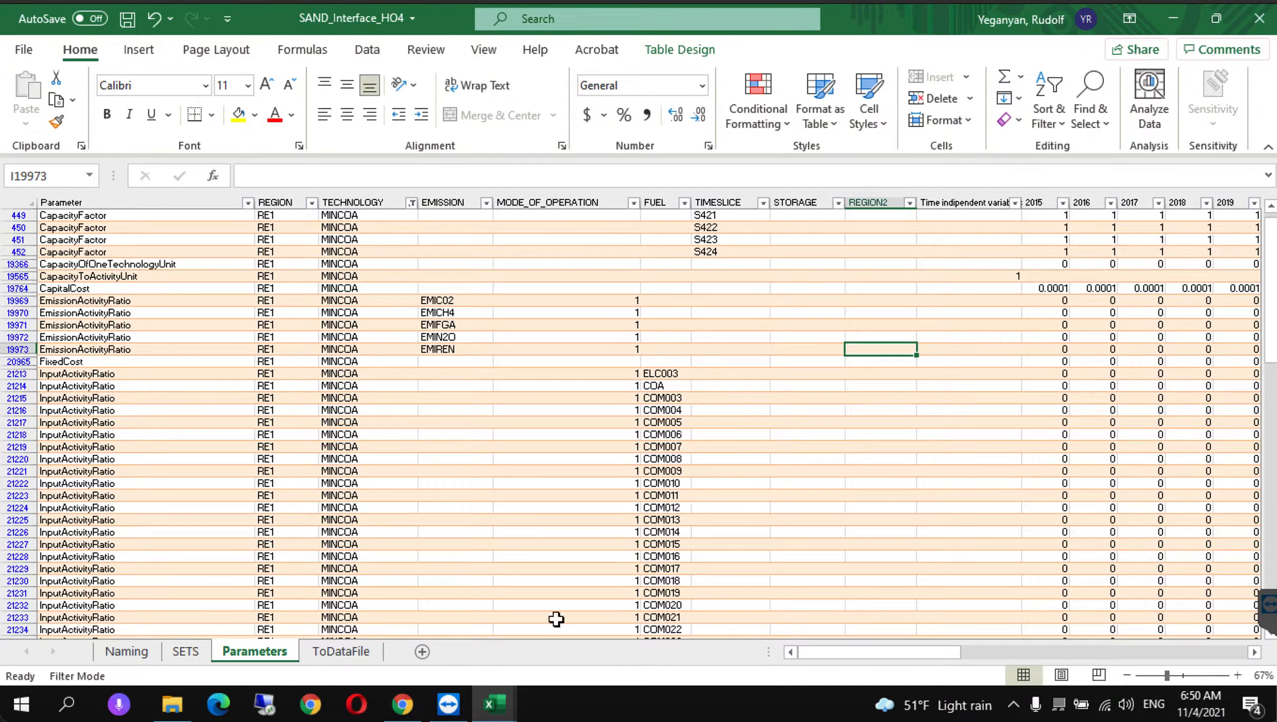
# Step: Switch to the Data preparation for Hands-on 4 workbook and look through the MINCOA parameter rows from CapacityToActivityUnit down through InputActivityRatio
pyautogui.moveTo(491, 714)
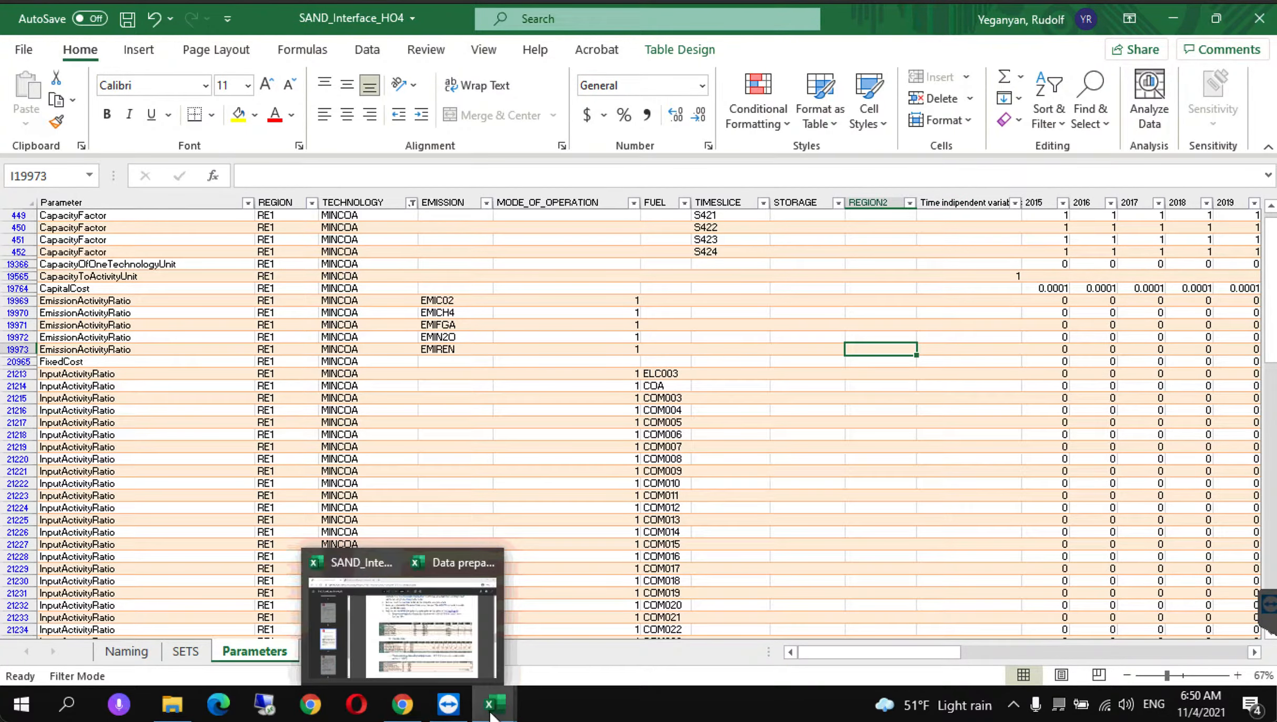
pyautogui.click(598, 651)
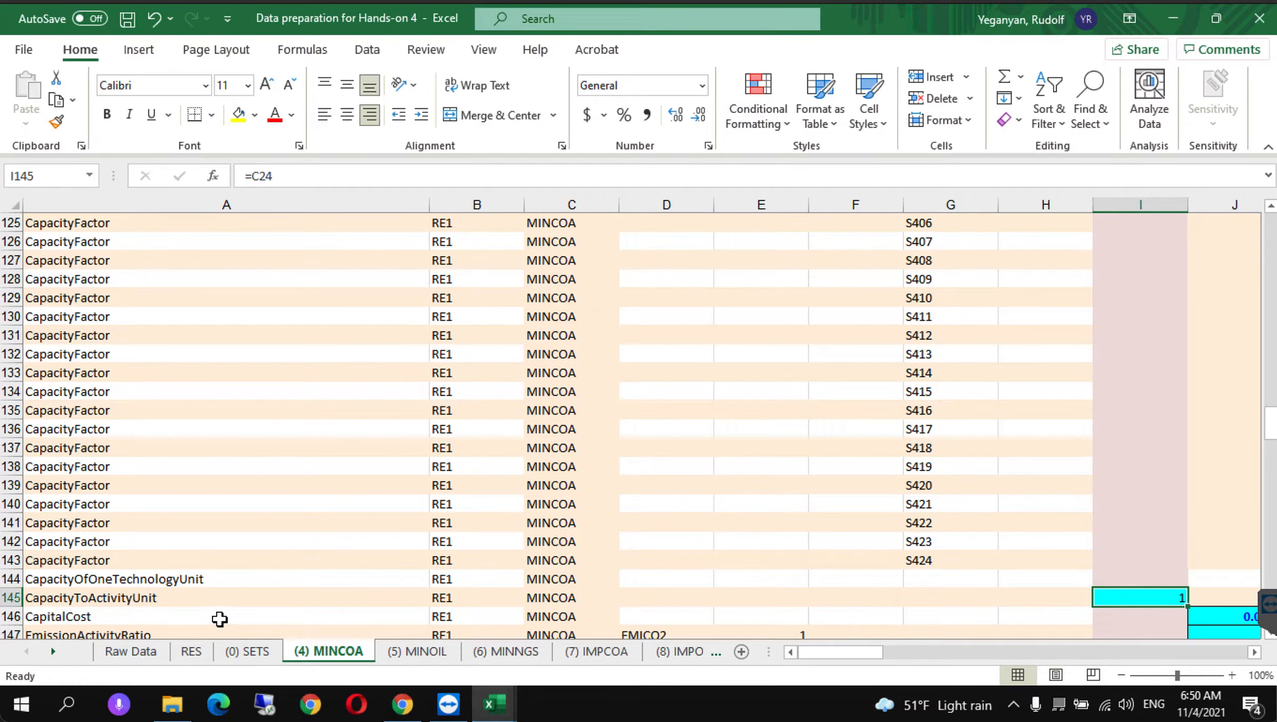
pyautogui.click(257, 580)
pyautogui.press('Down')
pyautogui.press('Down')
pyautogui.press('Down')
pyautogui.press('Down')
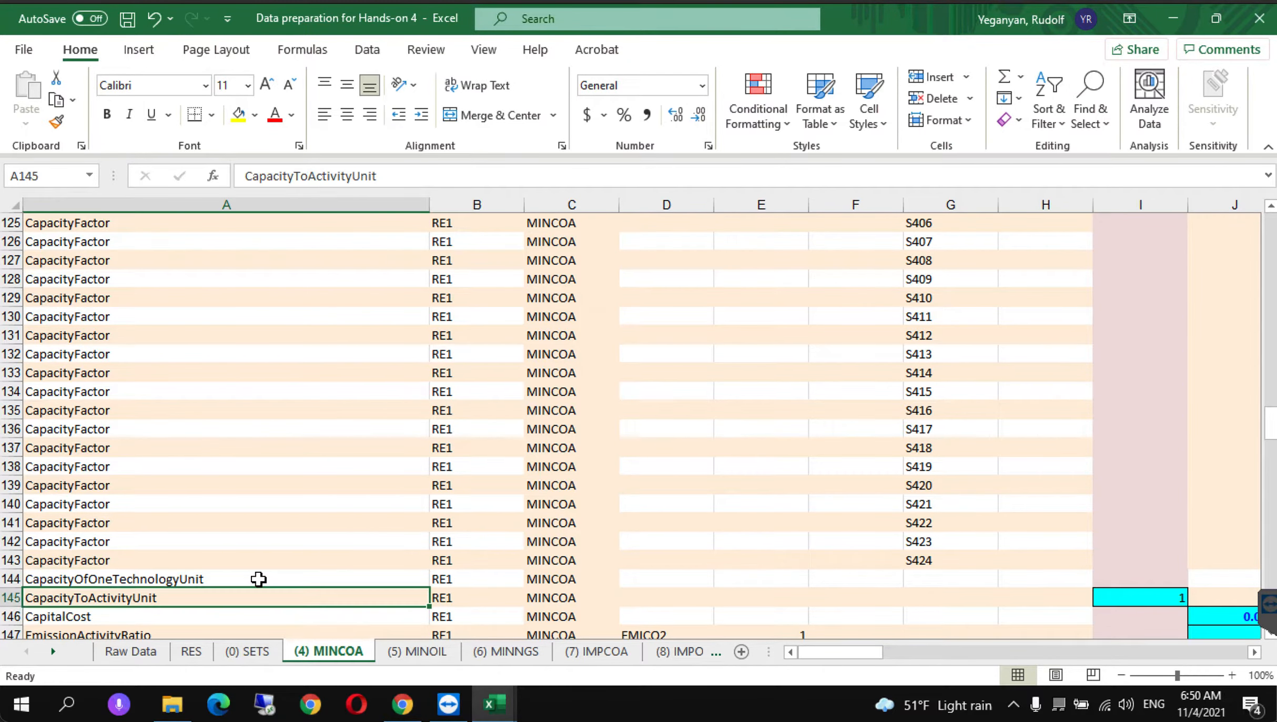
pyautogui.press('Down')
pyautogui.press('Down')
pyautogui.press('Down')
pyautogui.press('Down')
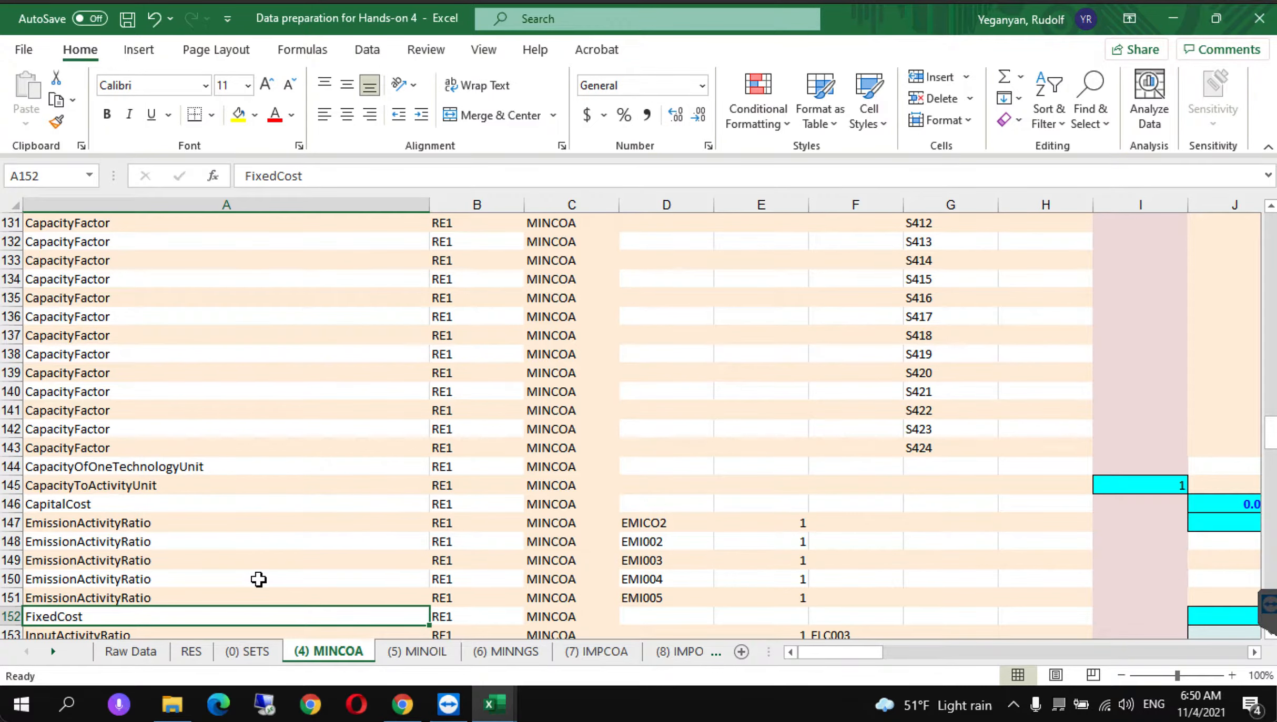
pyautogui.press('Down')
pyautogui.press('Down')
pyautogui.press('Down')
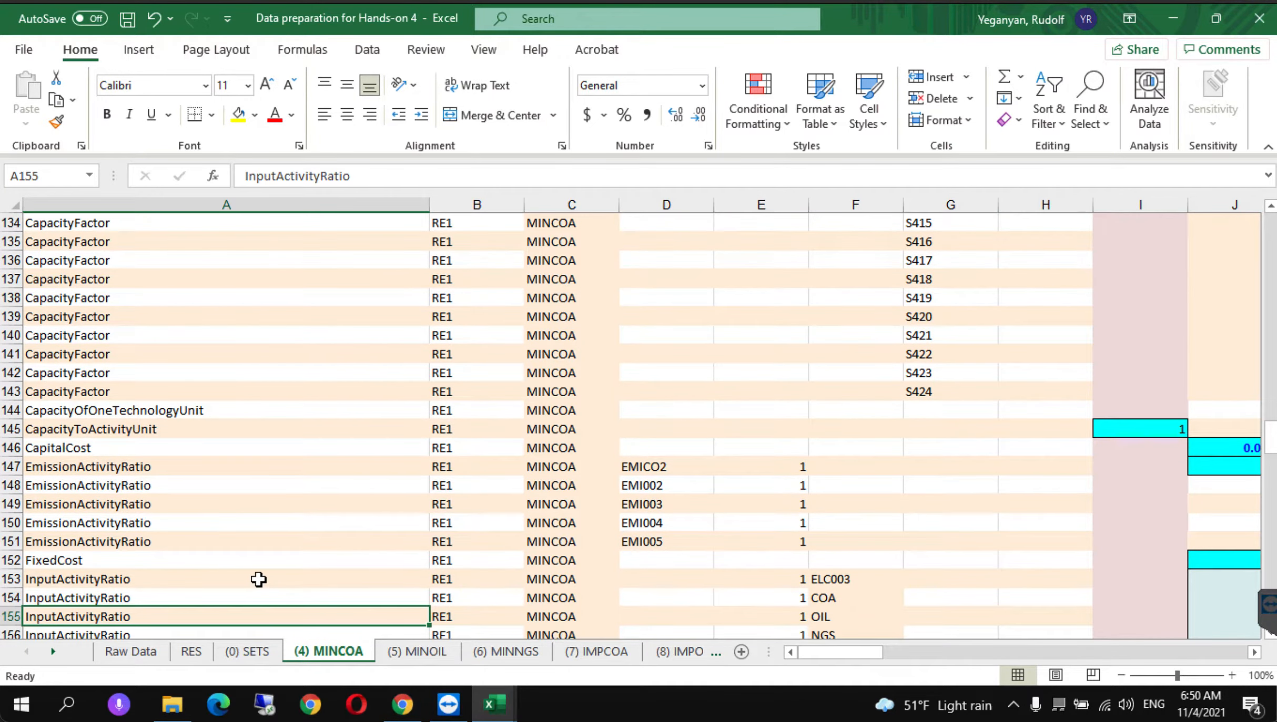
pyautogui.press('Down')
pyautogui.press('Down')
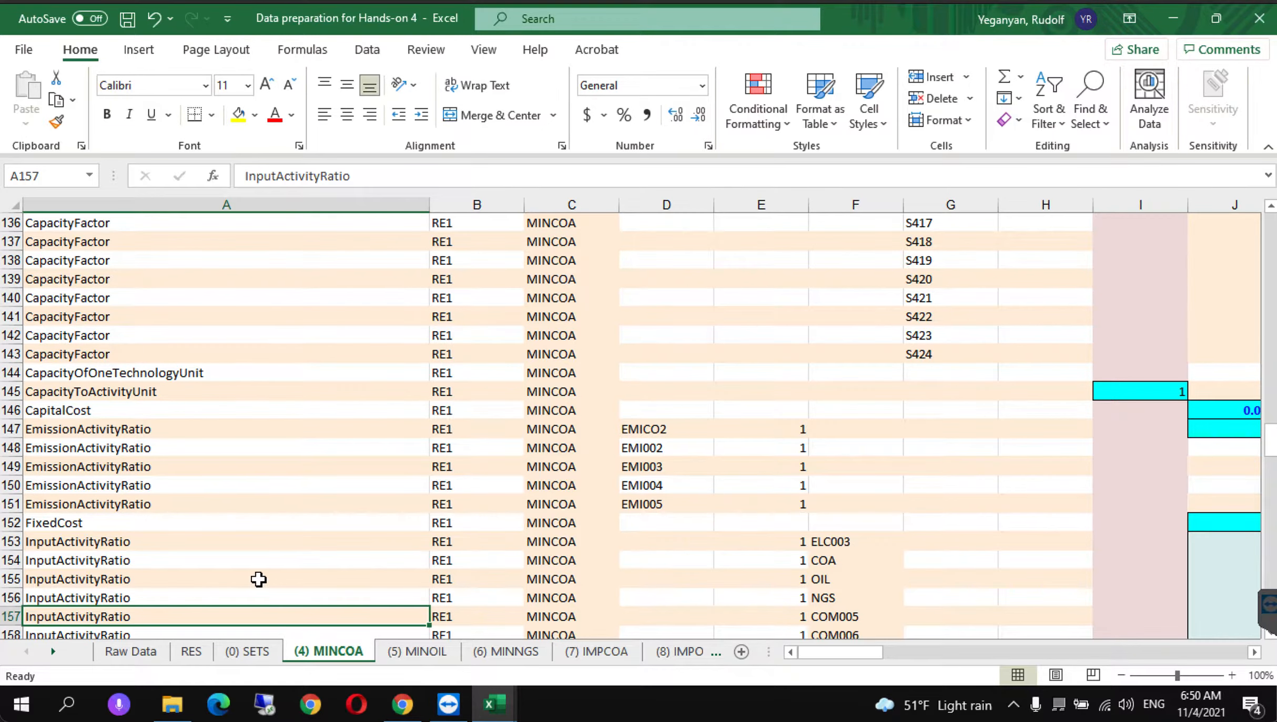
pyautogui.press('Down')
pyautogui.press('Down')
pyautogui.press('Down')
pyautogui.press('Down')
pyautogui.press('Down')
pyautogui.press('Down')
pyautogui.press('Down')
pyautogui.press('Down')
pyautogui.press('Down')
pyautogui.press('Down')
pyautogui.press('Down')
pyautogui.press('Down')
pyautogui.press('Down')
pyautogui.press('Down')
pyautogui.press('Down')
pyautogui.press('Down')
pyautogui.press('Down')
pyautogui.press('Down')
pyautogui.press('Down')
pyautogui.press('Down')
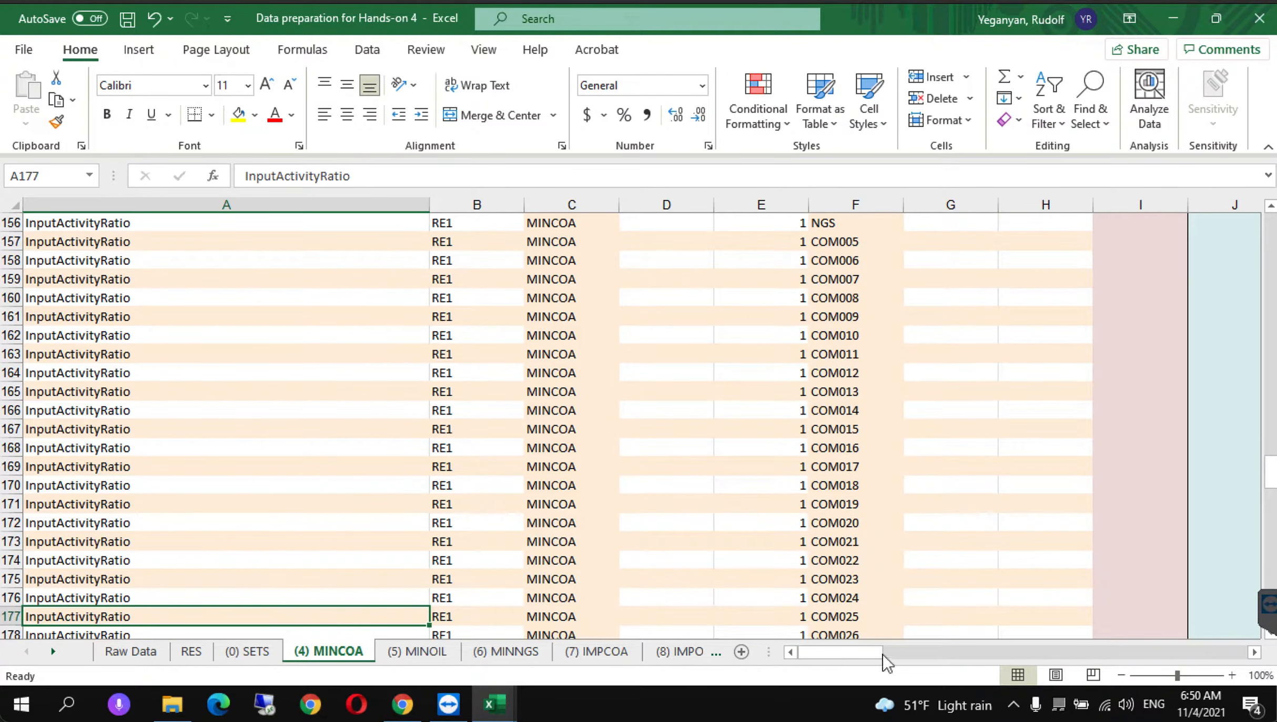
# Step: Examine the yearly MINCOA values for CapitalCost, EmissionActivityRatio, FixedCost and InputActivityRatio on the (4) MINCOA sheet
pyautogui.click(1080, 414)
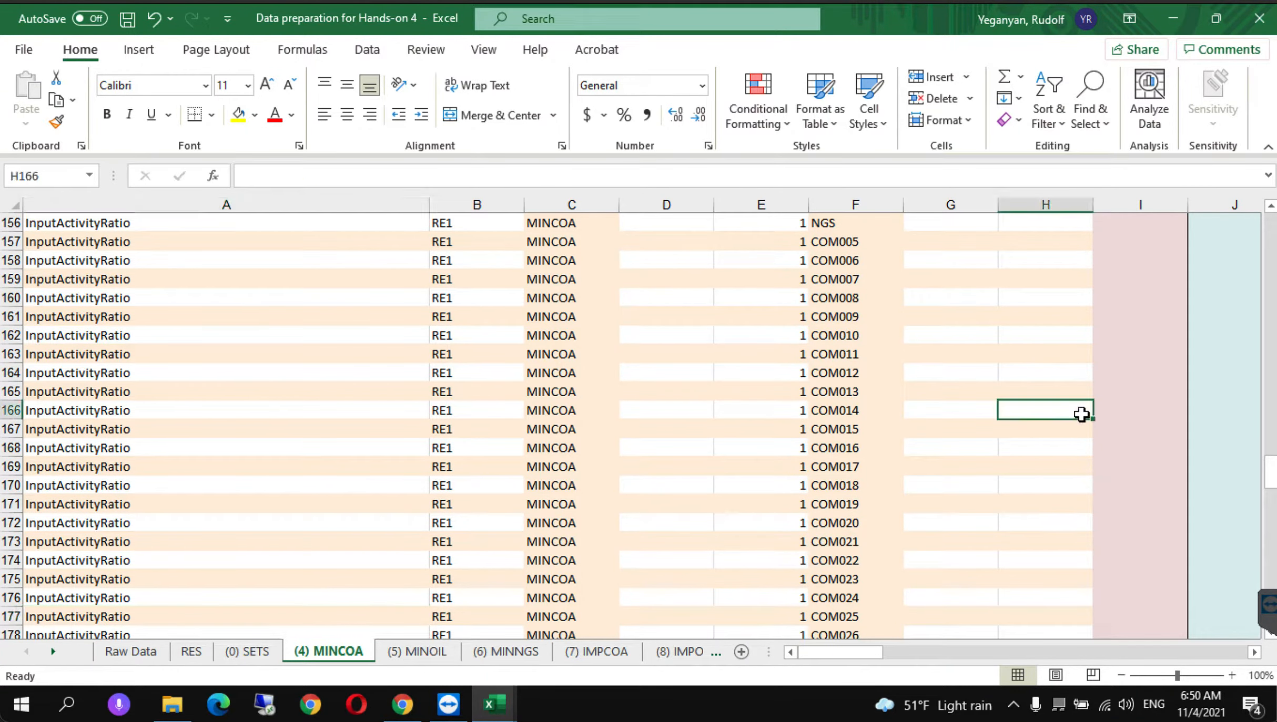
pyautogui.press('Up')
pyautogui.press('Up')
pyautogui.press('Up')
pyautogui.press('Up')
pyautogui.press('Up')
pyautogui.press('Up')
pyautogui.press('Up')
pyautogui.press('Up')
pyautogui.press('Up')
pyautogui.press('Up')
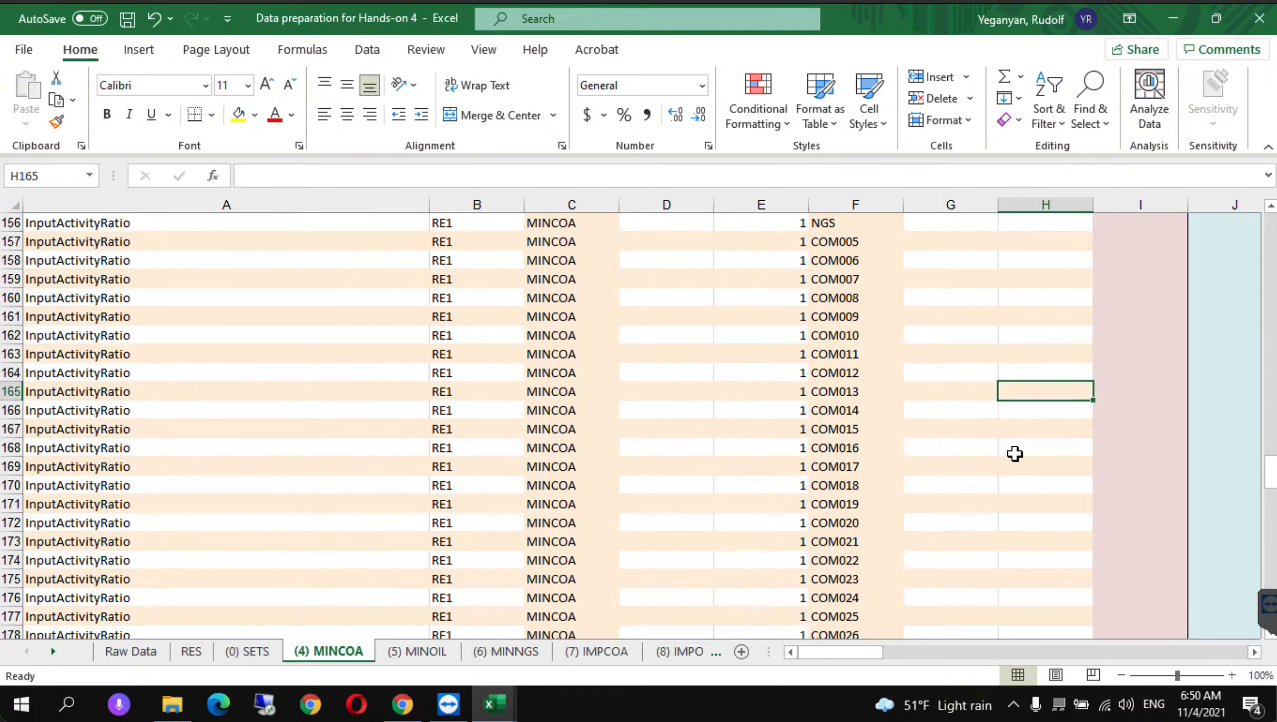
pyautogui.press('Up')
pyautogui.press('Up')
pyautogui.press('Up')
pyautogui.press('Up')
pyautogui.press('Up')
pyautogui.press('Up')
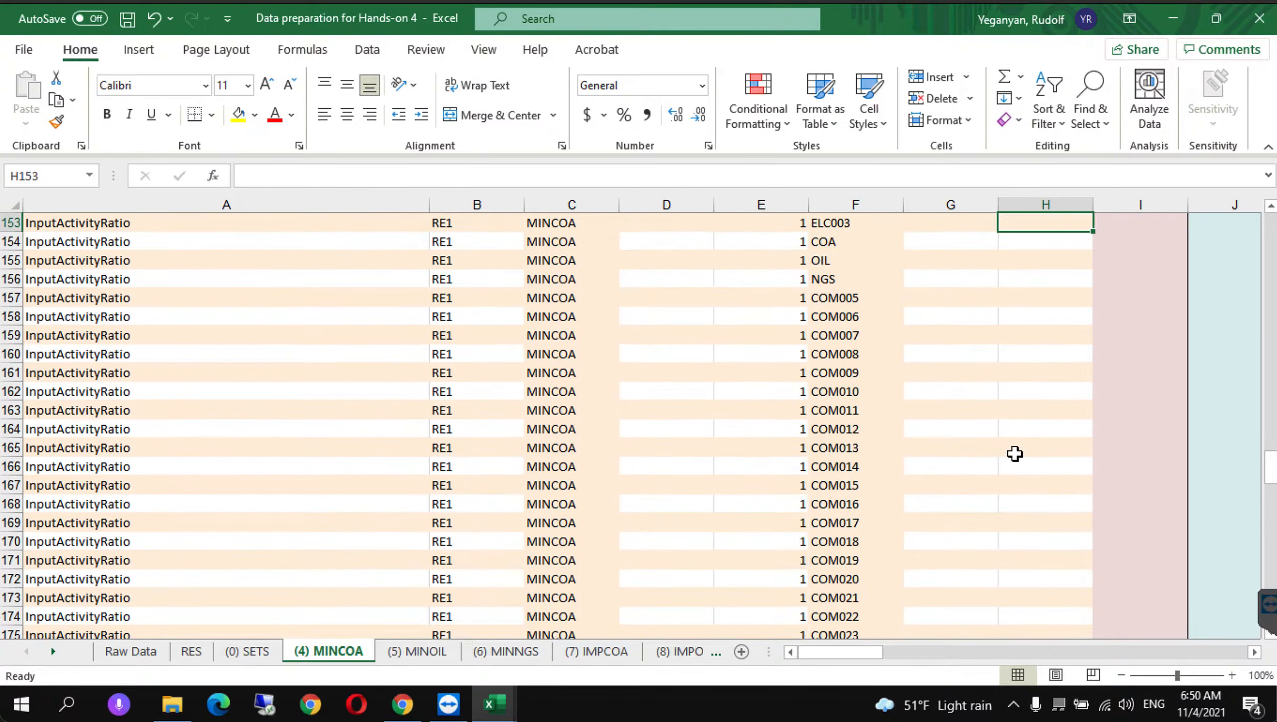
pyautogui.press('Right')
pyautogui.press('Right')
pyautogui.press('Right')
pyautogui.press('Left')
pyautogui.press('Left')
pyautogui.press('Left')
pyautogui.press('Left')
pyautogui.press('Left')
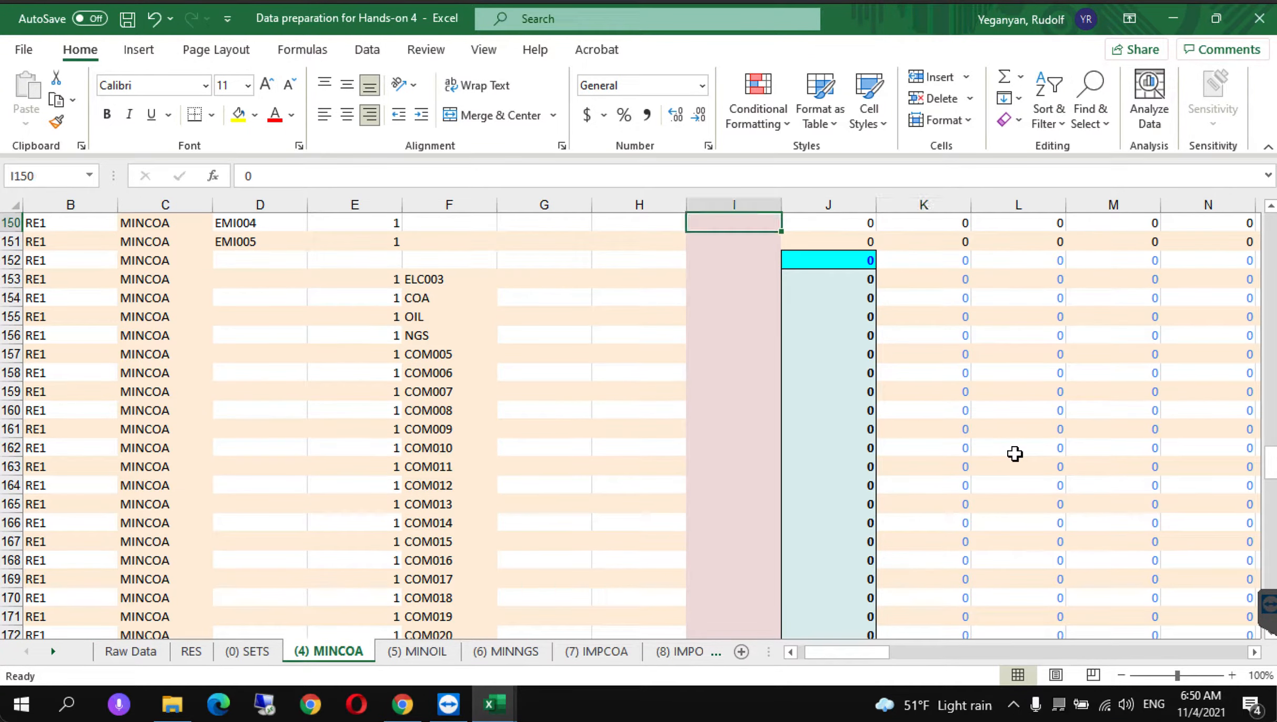
pyautogui.press('Up')
pyautogui.press('Up')
pyautogui.press('Up')
pyautogui.press('Up')
pyautogui.press('Up')
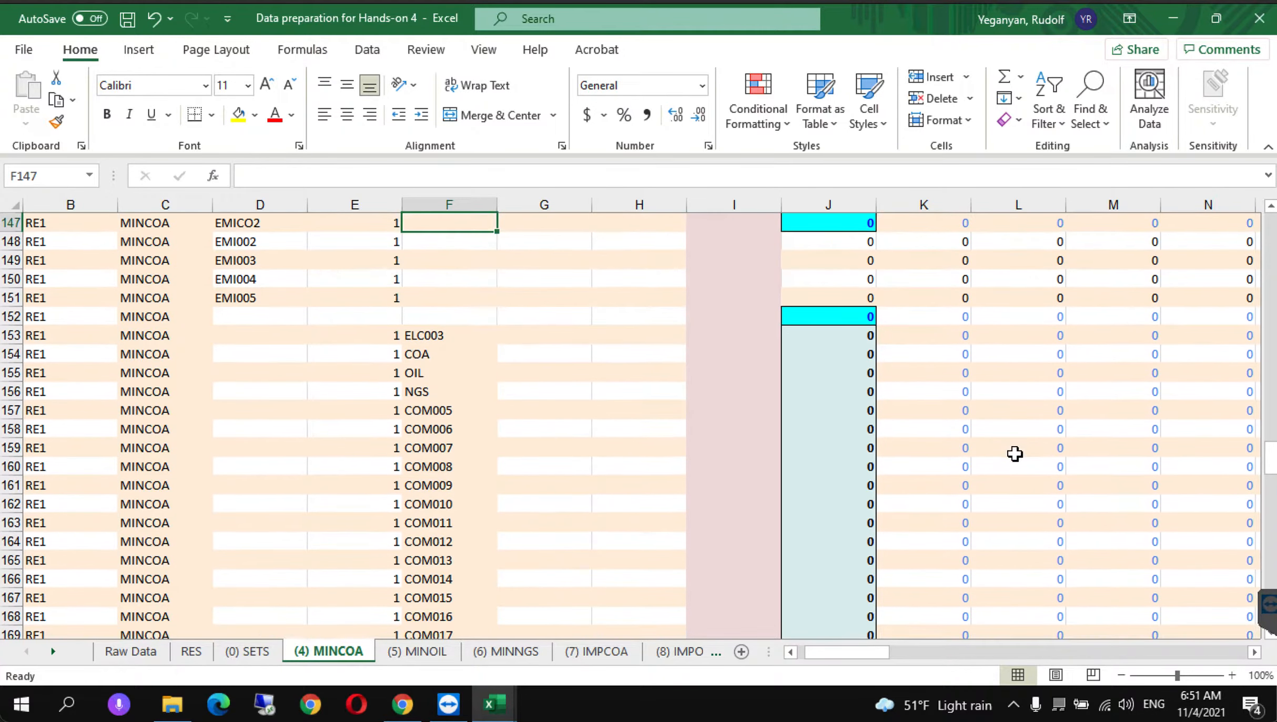
pyautogui.press('Left')
pyautogui.press('Down')
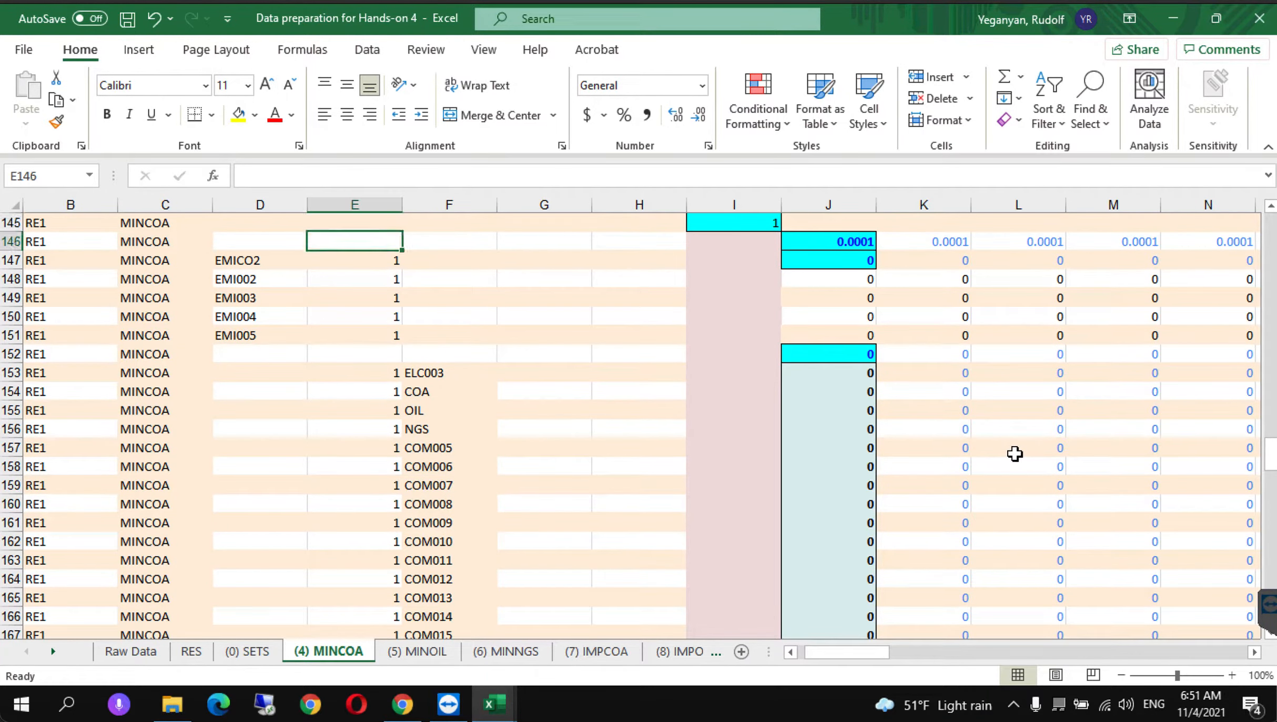
pyautogui.press('Right')
pyautogui.press('Right')
pyautogui.press('Right')
pyautogui.press('Right')
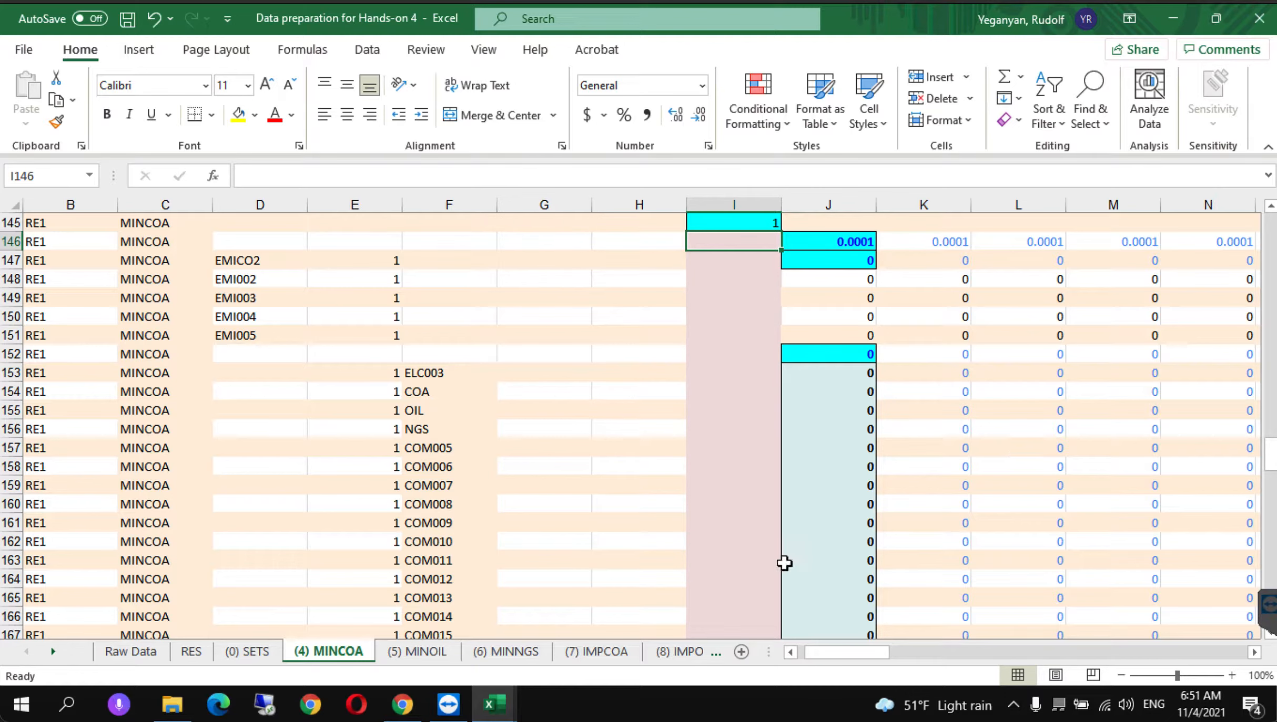
# Step: Look through the MINCOA InputActivityRatio rows on the (4) MINCOA sheet down to the OperationalLife row
pyautogui.moveTo(494, 702)
pyautogui.moveTo(442, 652)
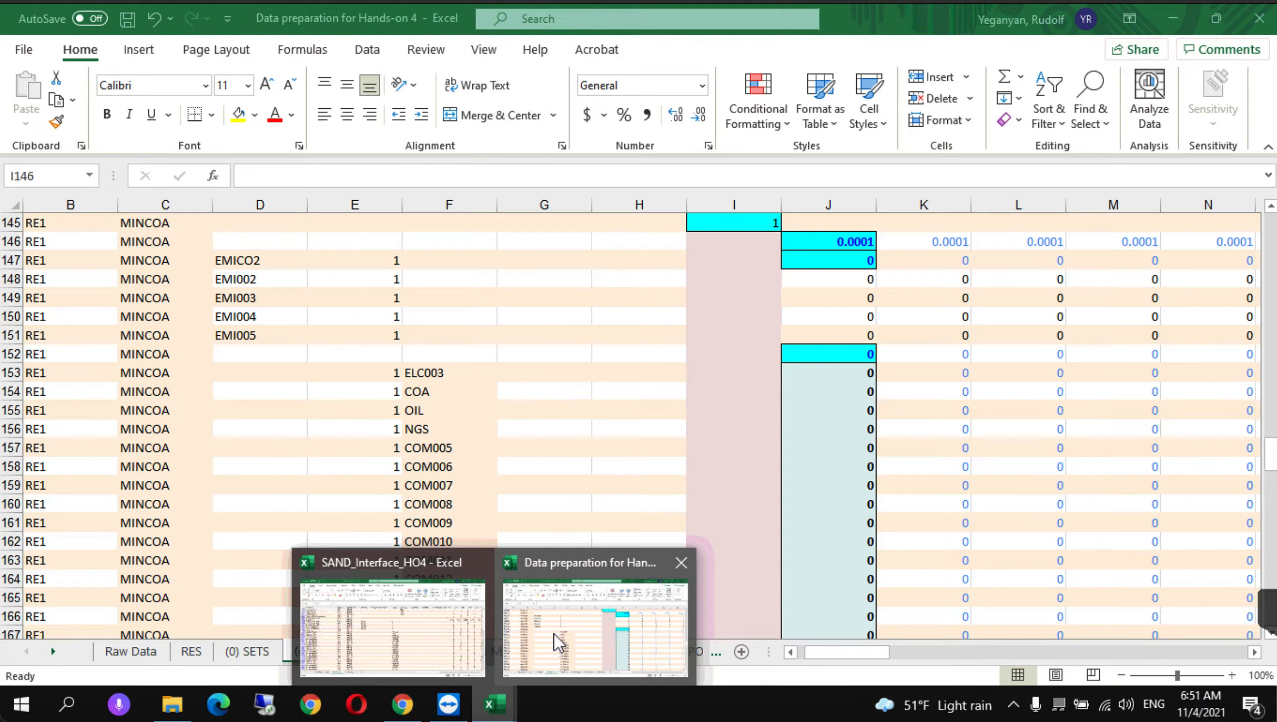
pyautogui.click(557, 641)
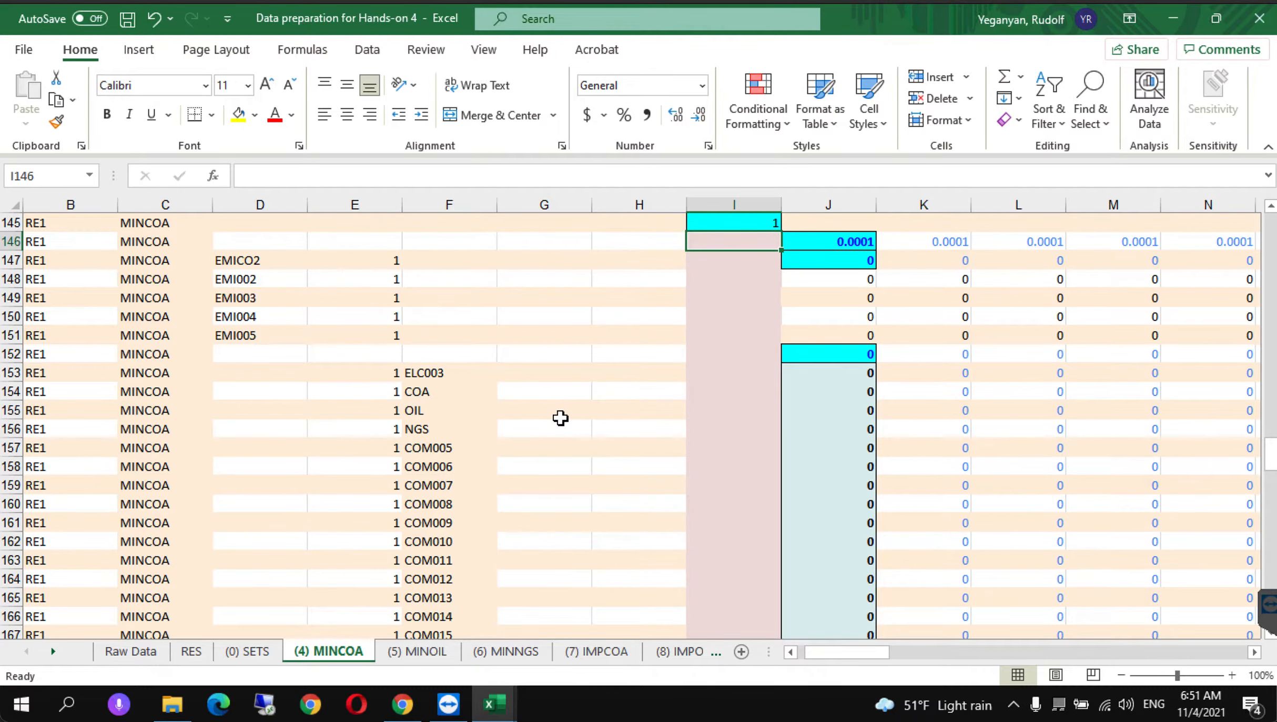
pyautogui.click(441, 521)
pyautogui.press('Left')
pyautogui.press('Left')
pyautogui.press('Left')
pyautogui.press('Left')
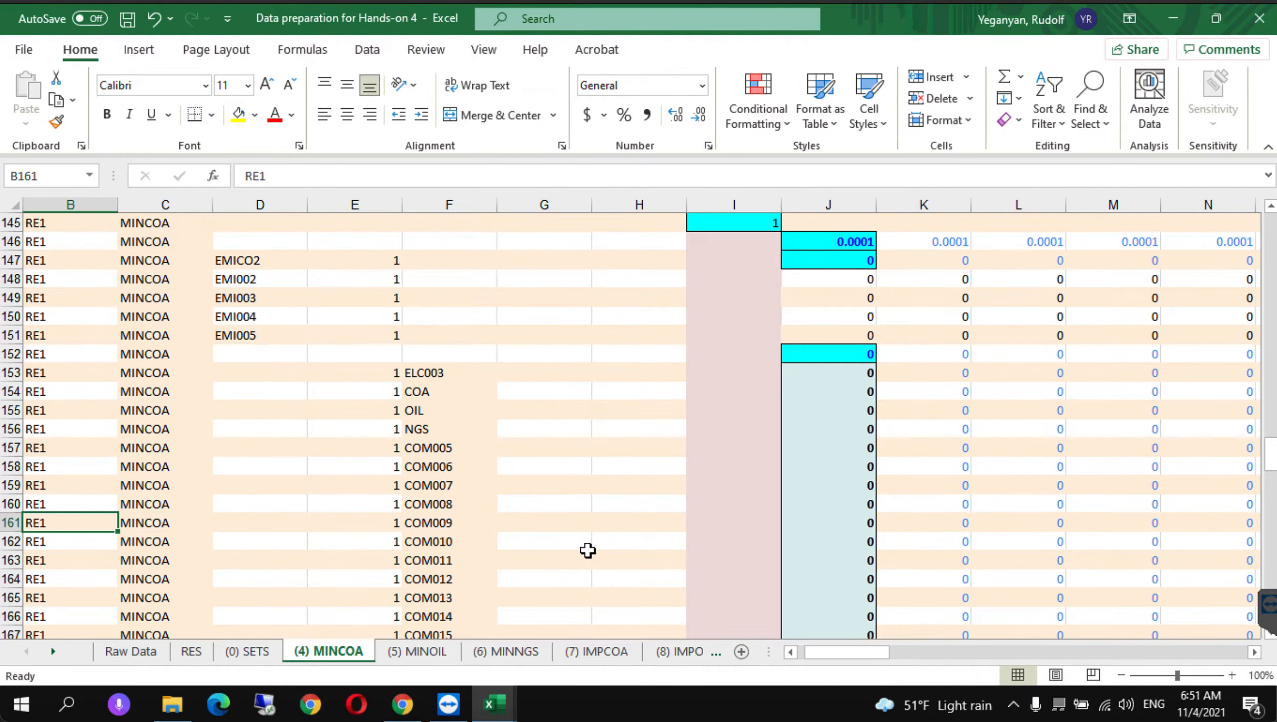
pyautogui.press('Left')
pyautogui.press('Down')
pyautogui.press('Down')
pyautogui.press('Down')
pyautogui.press('Down')
pyautogui.press('Down')
pyautogui.press('Down')
pyautogui.press('Down')
pyautogui.press('Down')
pyautogui.press('Down')
pyautogui.press('Down')
pyautogui.press('Down')
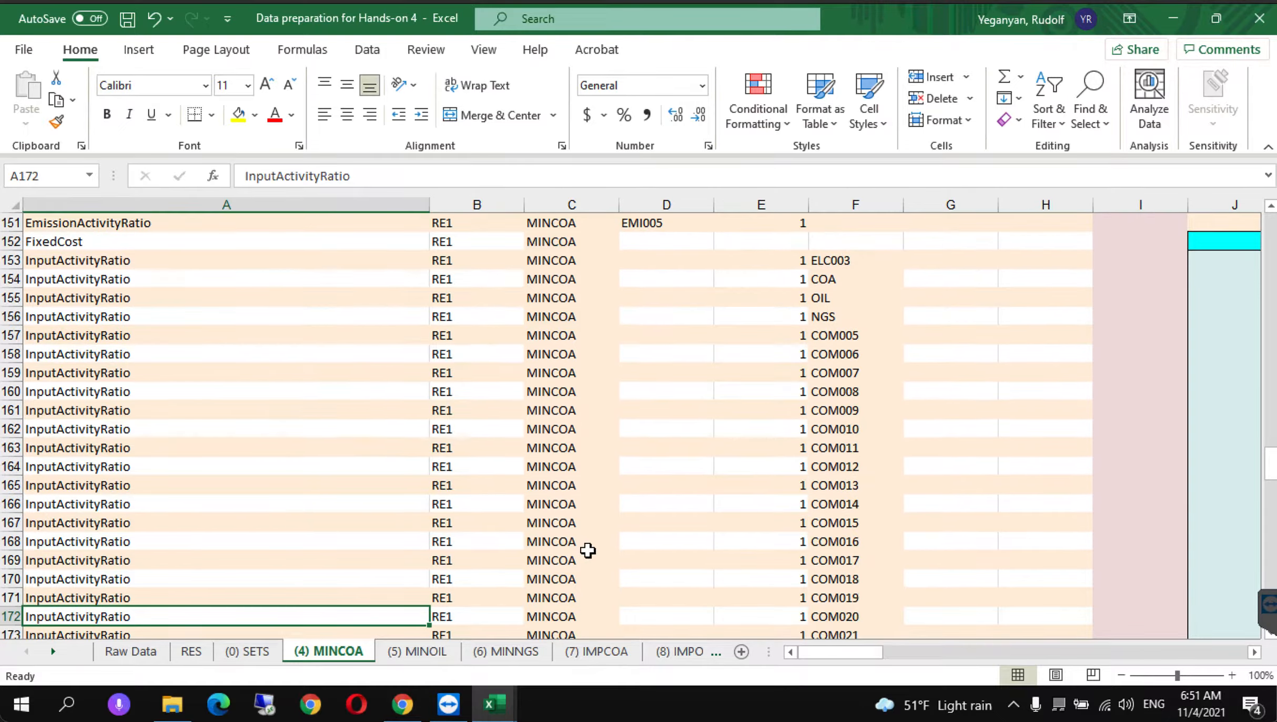
pyautogui.press('Down')
pyautogui.press('Down')
pyautogui.press('Down')
pyautogui.press('Down')
pyautogui.press('Down')
pyautogui.press('Down')
pyautogui.press('Down')
pyautogui.press('Down')
pyautogui.press('Down')
pyautogui.press('Down')
pyautogui.press('Down')
pyautogui.press('Down')
pyautogui.press('Down')
pyautogui.press('Down')
pyautogui.press('Down')
pyautogui.press('Down')
pyautogui.press('Down')
pyautogui.press('Down')
pyautogui.press('Down')
pyautogui.press('Down')
pyautogui.press('Down')
pyautogui.press('Down')
pyautogui.press('Down')
pyautogui.press('Down')
pyautogui.press('Down')
pyautogui.press('Down')
pyautogui.press('Down')
pyautogui.press('Down')
pyautogui.press('Down')
pyautogui.press('Down')
pyautogui.press('Down')
pyautogui.press('Down')
pyautogui.press('Down')
pyautogui.press('Down')
pyautogui.press('Up')
pyautogui.press('Up')
pyautogui.press('Up')
pyautogui.press('Up')
pyautogui.press('Up')
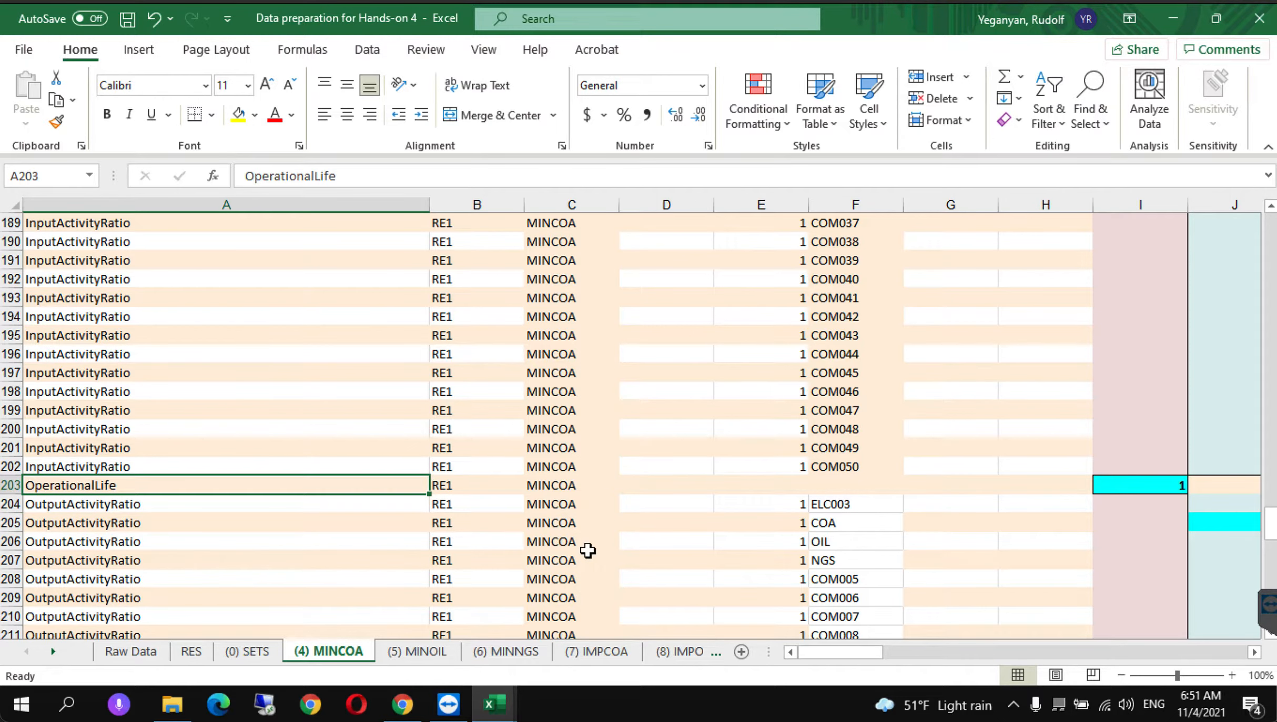
# Step: Examine MINCOA's time-independent OperationalLife value and the yearly OutputActivityRatio values for the COA fuel
pyautogui.press('Right')
pyautogui.press('Right')
pyautogui.press('Right')
pyautogui.press('Right')
pyautogui.press('Right')
pyautogui.press('Right')
pyautogui.press('Right')
pyautogui.press('Right')
pyautogui.press('Right')
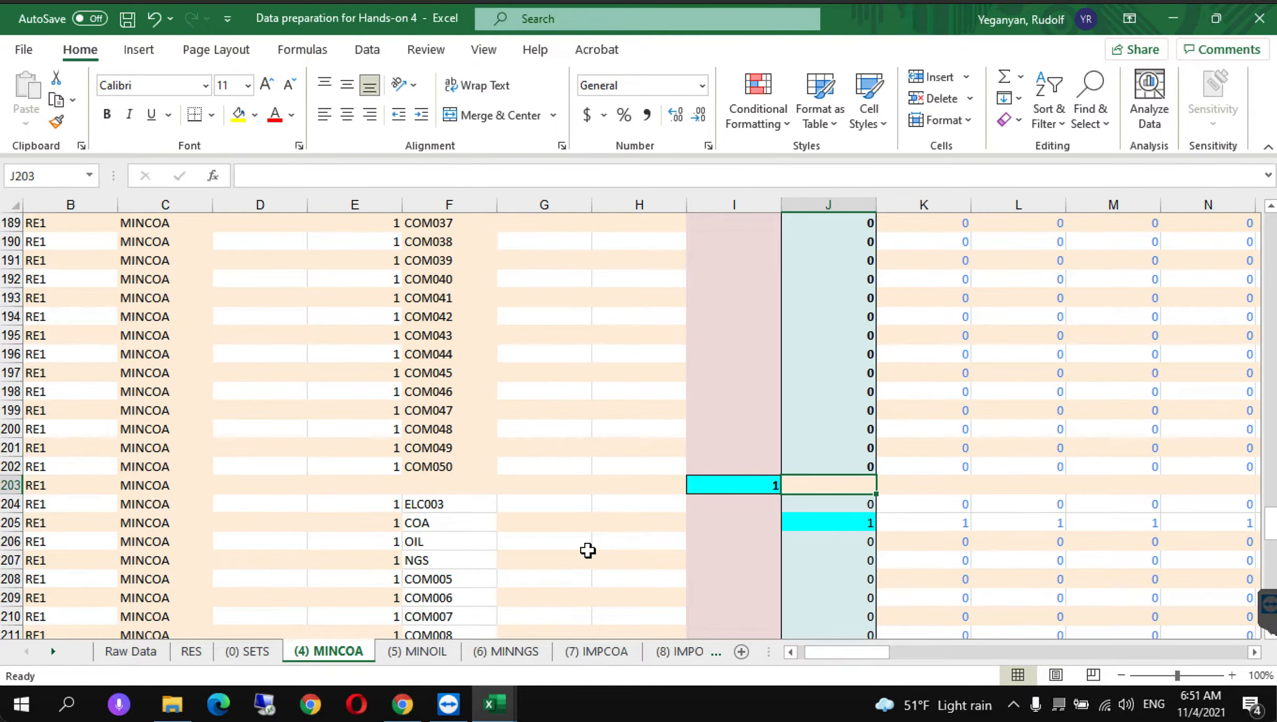
pyautogui.press('Down')
pyautogui.press('Down')
pyautogui.press('Left')
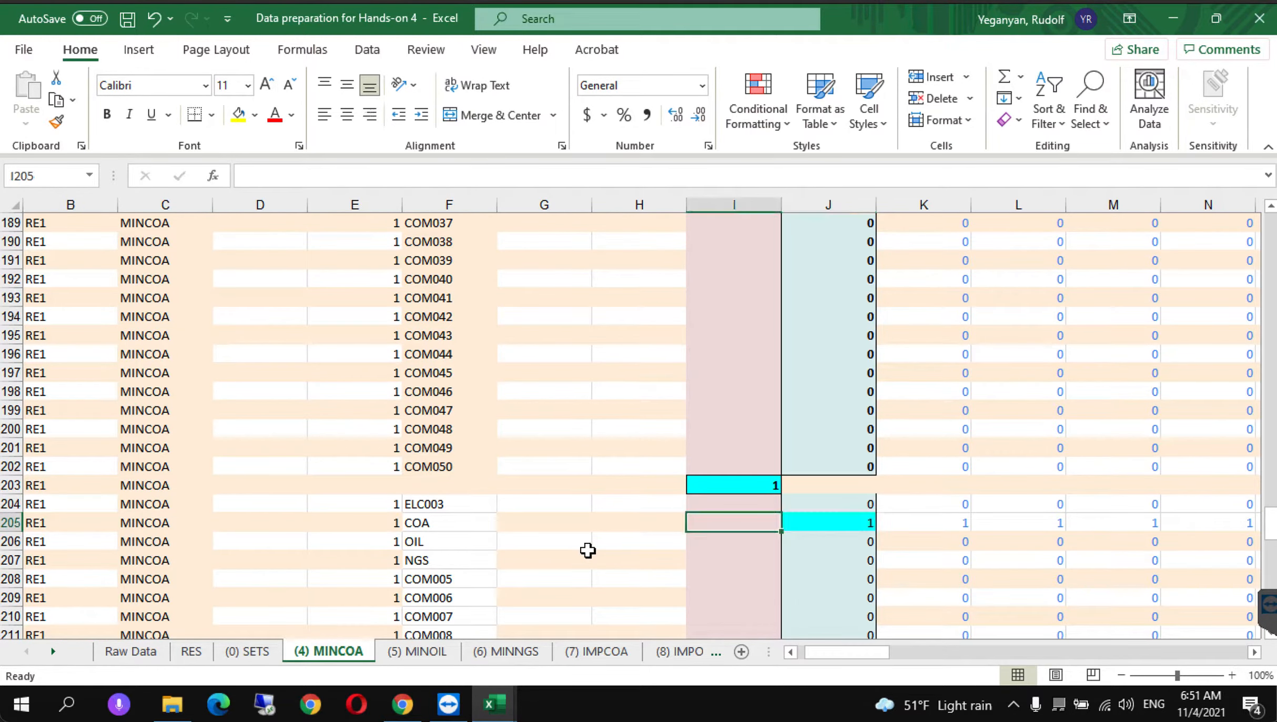
pyautogui.press('Right')
pyautogui.click(475, 529)
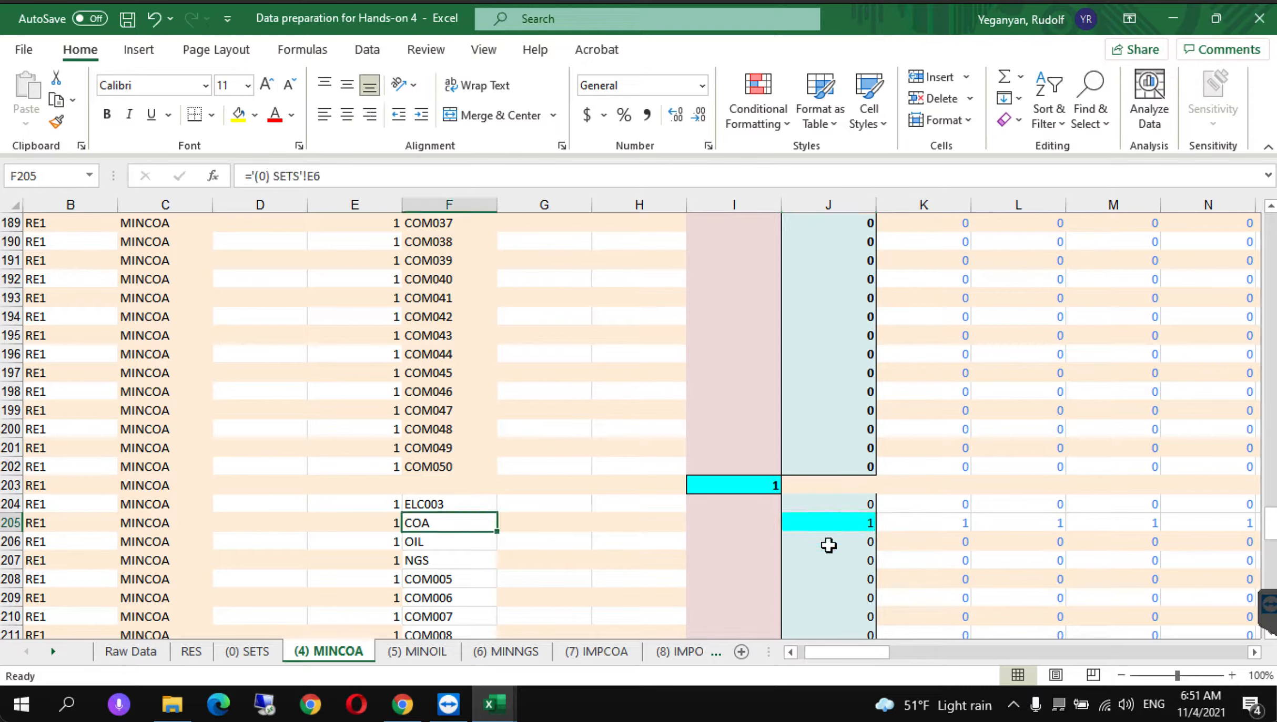
pyautogui.click(836, 527)
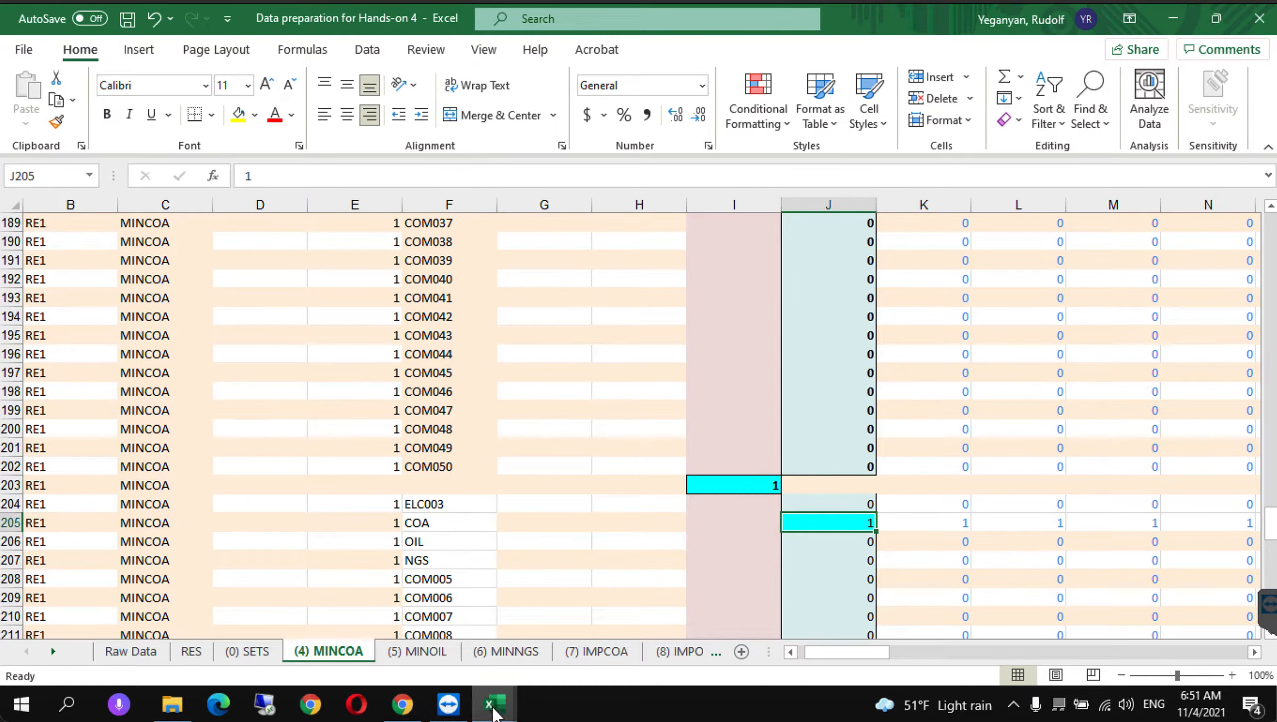
# Step: Switch to the SAND_Interface_HO4 workbook and look through the MINCOA rows from InputActivityRatio down to OperationalLife and OutputActivityRatio
pyautogui.moveTo(493, 704)
pyautogui.click(418, 645)
pyautogui.click(141, 384)
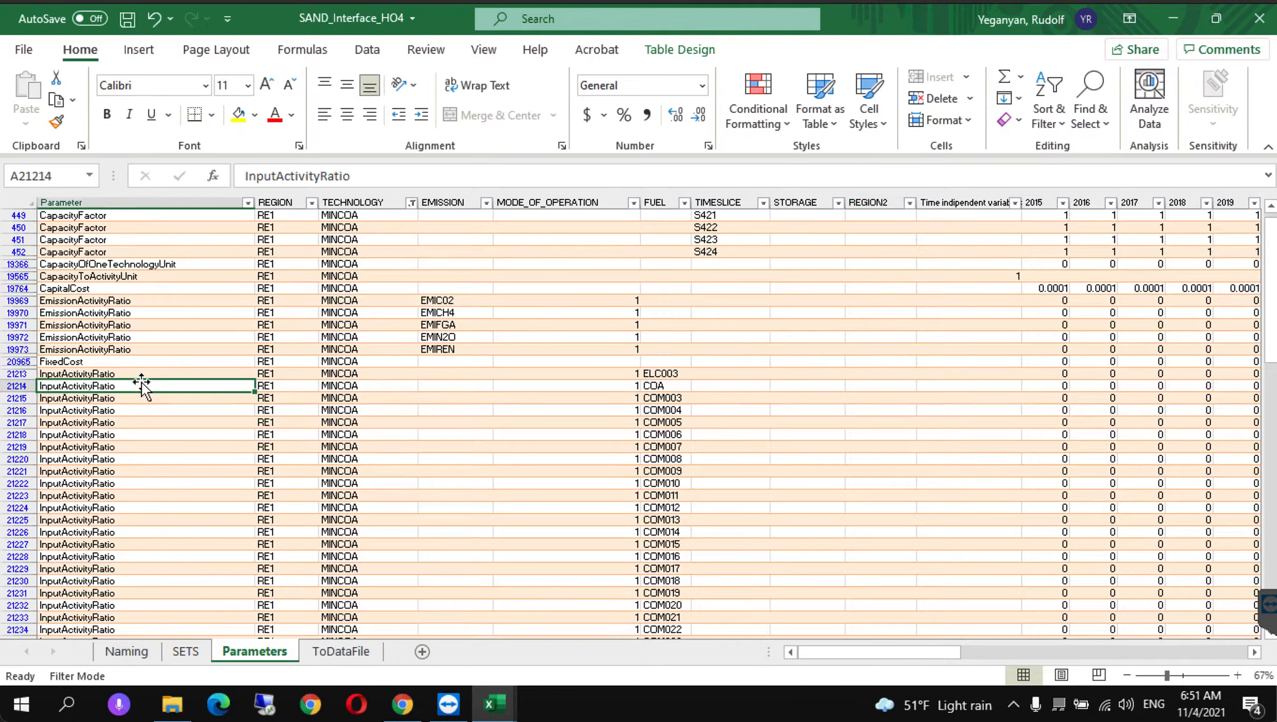
pyautogui.press('Down')
pyautogui.press('Down')
pyautogui.press('Down')
pyautogui.press('Down')
pyautogui.press('Down')
pyautogui.press('Down')
pyautogui.press('Down')
pyautogui.press('Down')
pyautogui.press('Down')
pyautogui.press('Down')
pyautogui.press('Down')
pyautogui.press('Down')
pyautogui.press('Down')
pyautogui.press('Down')
pyautogui.press('Down')
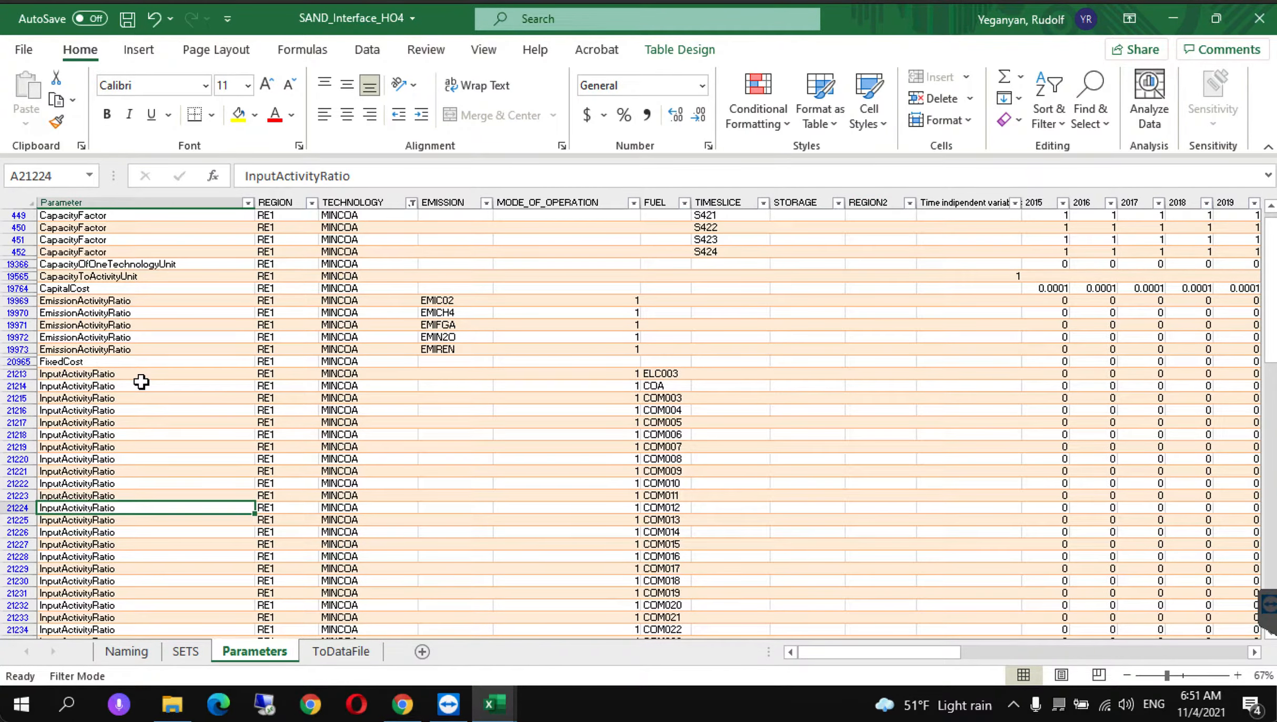
pyautogui.press('Down')
pyautogui.press('Down')
pyautogui.press('Down')
pyautogui.press('Down')
pyautogui.press('Down')
pyautogui.press('Down')
pyautogui.press('Down')
pyautogui.press('Down')
pyautogui.press('Down')
pyautogui.press('Down')
pyautogui.press('Down')
pyautogui.press('Down')
pyautogui.press('Down')
pyautogui.press('Down')
pyautogui.press('Down')
pyautogui.press('Down')
pyautogui.press('Down')
pyautogui.press('Down')
pyautogui.press('Down')
pyautogui.press('Down')
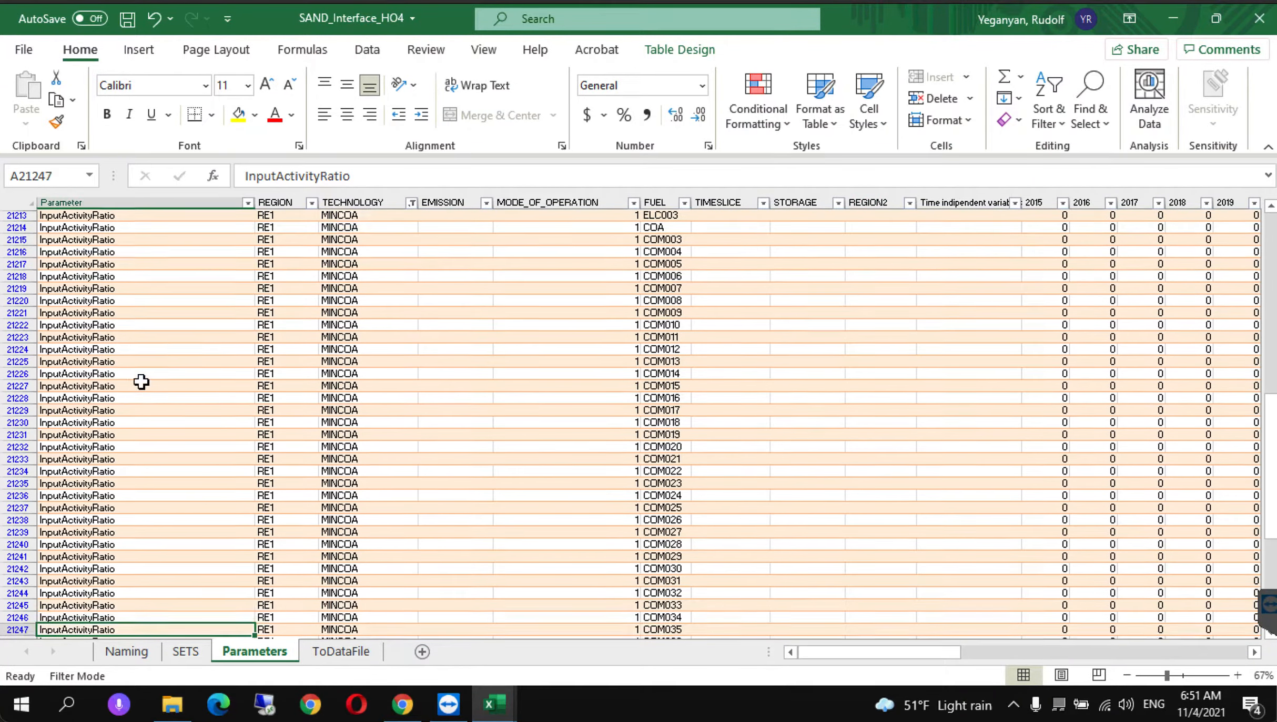
pyautogui.press('Down')
pyautogui.press('Down')
pyautogui.press('Down')
pyautogui.press('Down')
pyautogui.press('Down')
pyautogui.press('Down')
pyautogui.press('Down')
pyautogui.press('Down')
pyautogui.press('Down')
pyautogui.press('Down')
pyautogui.press('Down')
pyautogui.press('Down')
pyautogui.press('Down')
pyautogui.press('Down')
pyautogui.press('Down')
pyautogui.press('Down')
pyautogui.press('Down')
pyautogui.press('Down')
pyautogui.press('Down')
pyautogui.press('Down')
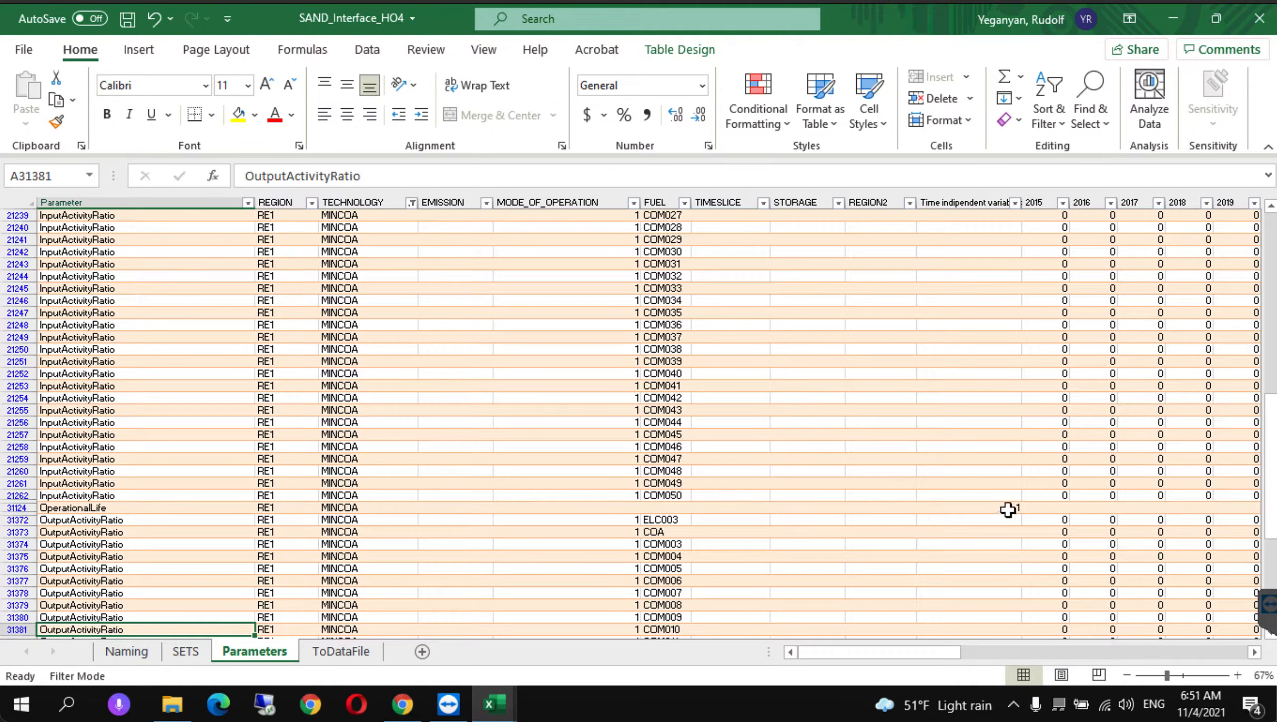
# Step: Set MINCOA's 2015 OutputActivityRatio for the COA fuel to 1 on the Parameters sheet
pyautogui.click(176, 532)
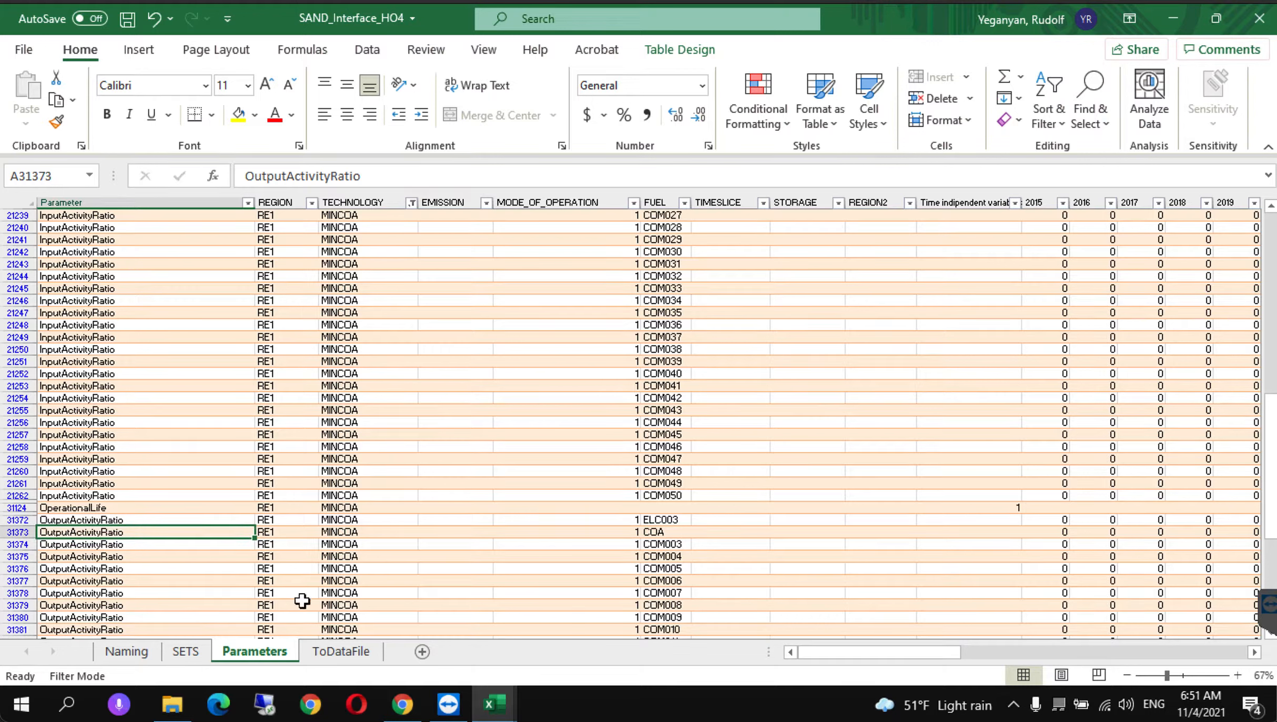
pyautogui.press('Right')
pyautogui.press('Right')
pyautogui.press('Right')
pyautogui.press('Right')
pyautogui.press('Right')
pyautogui.press('Right')
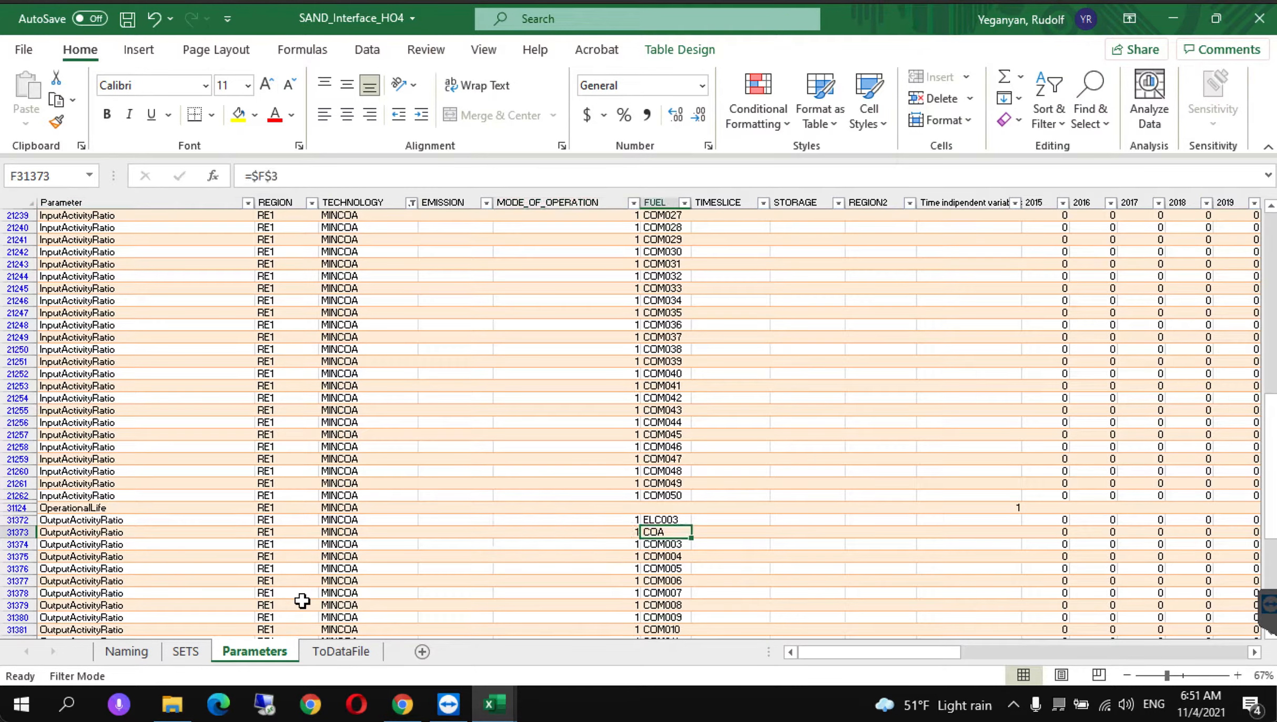
pyautogui.press('Right')
pyautogui.press('Right')
pyautogui.press('Right')
pyautogui.press('Right')
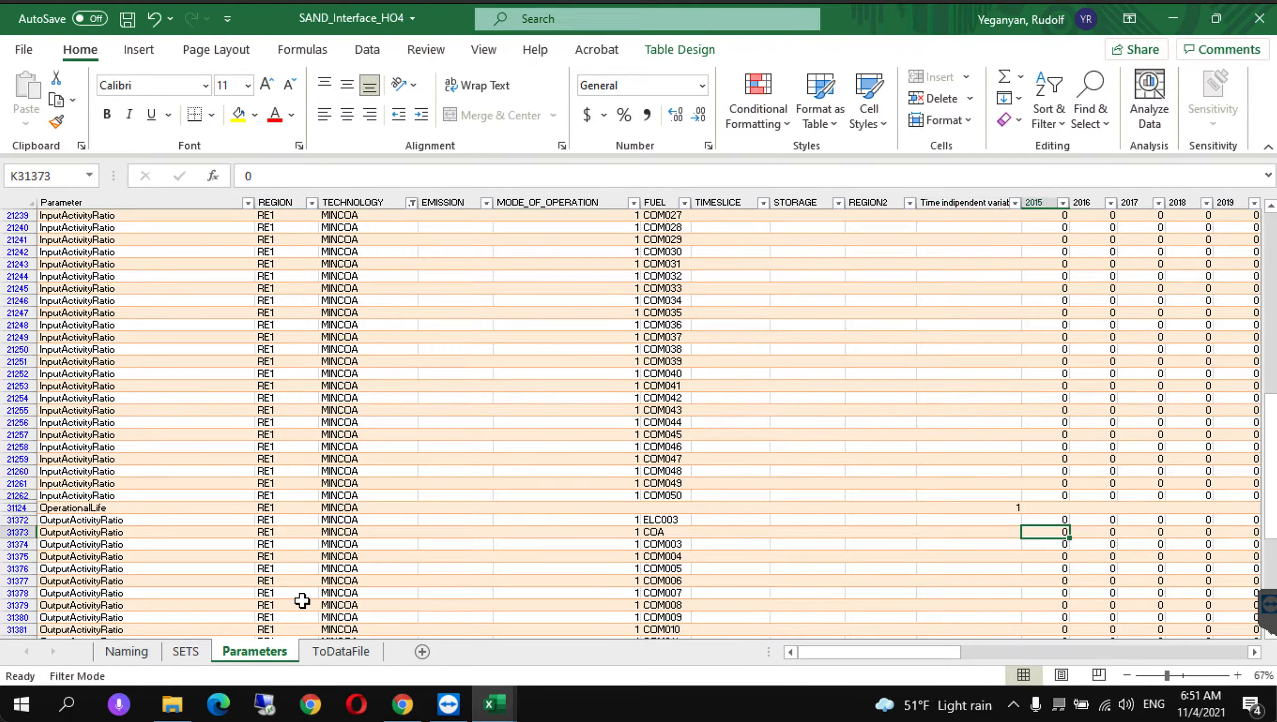
pyautogui.write('1')
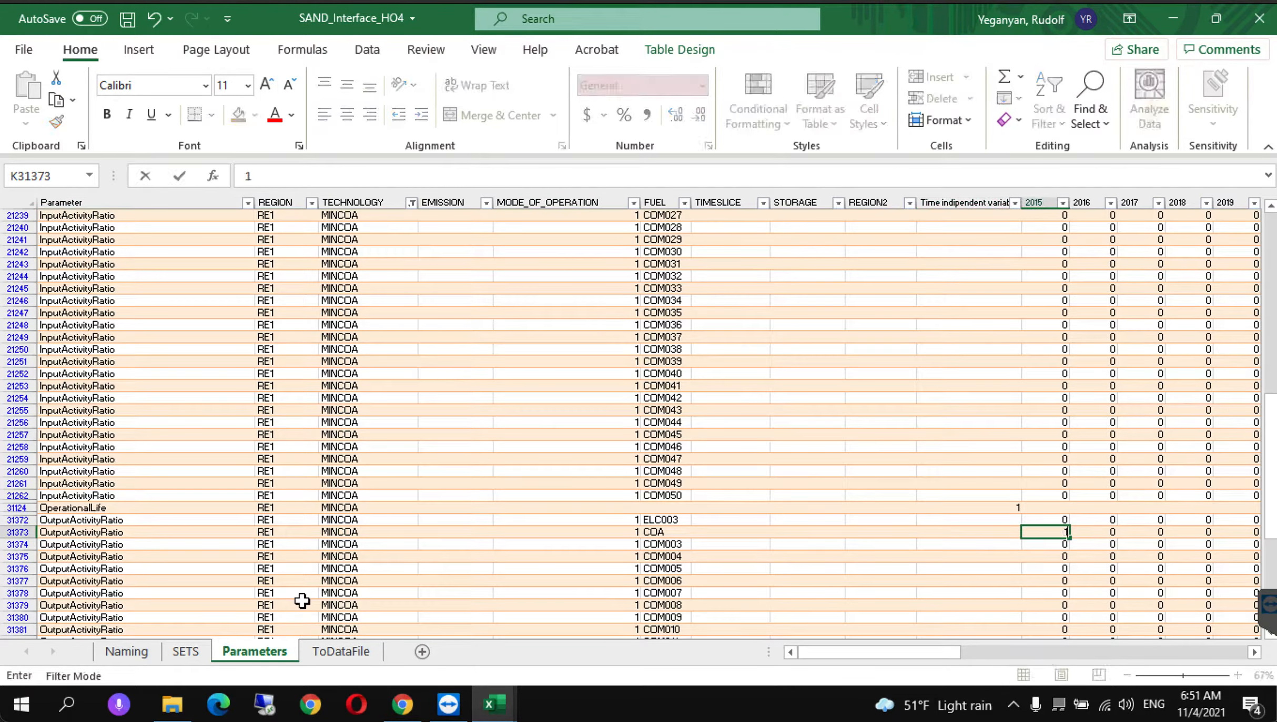
pyautogui.click(940, 565)
# Step: Check the COA OutputActivityRatio in the Data preparation for Hands-on 4 workbook and return to the SAND_Interface_HO4 workbook
pyautogui.moveTo(493, 705)
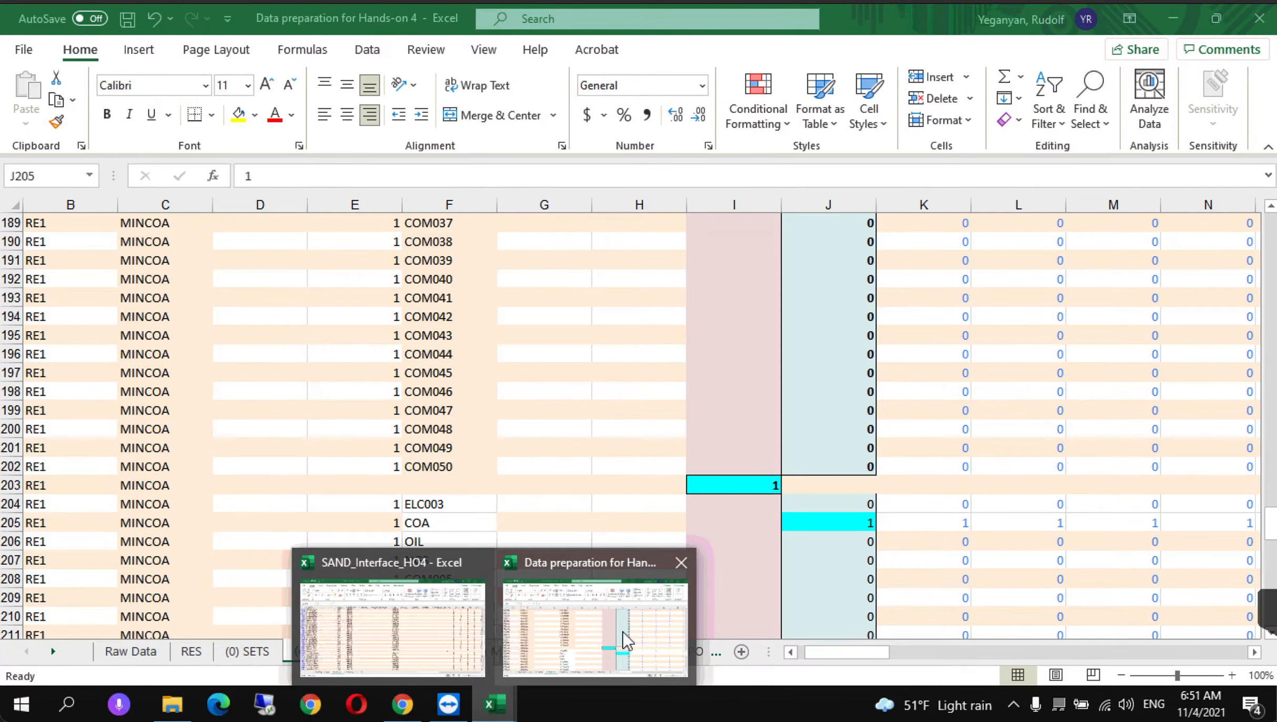
pyautogui.click(626, 641)
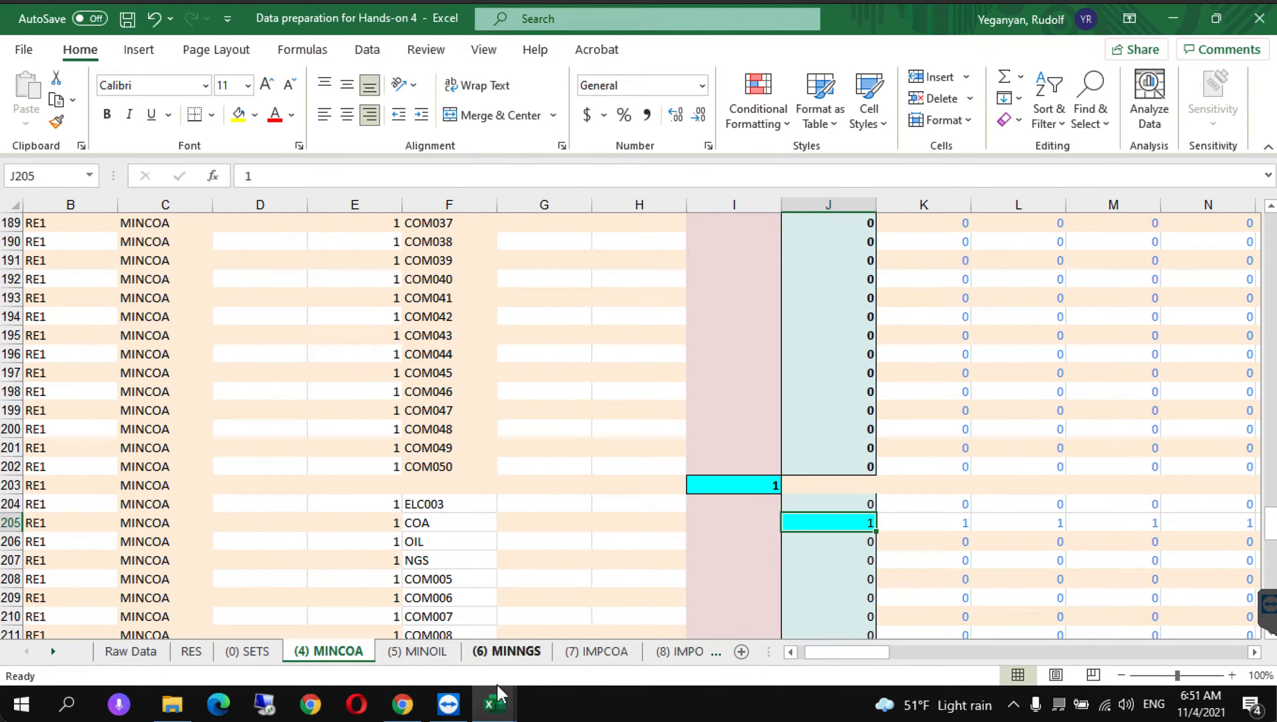
pyautogui.moveTo(493, 705)
pyautogui.click(392, 611)
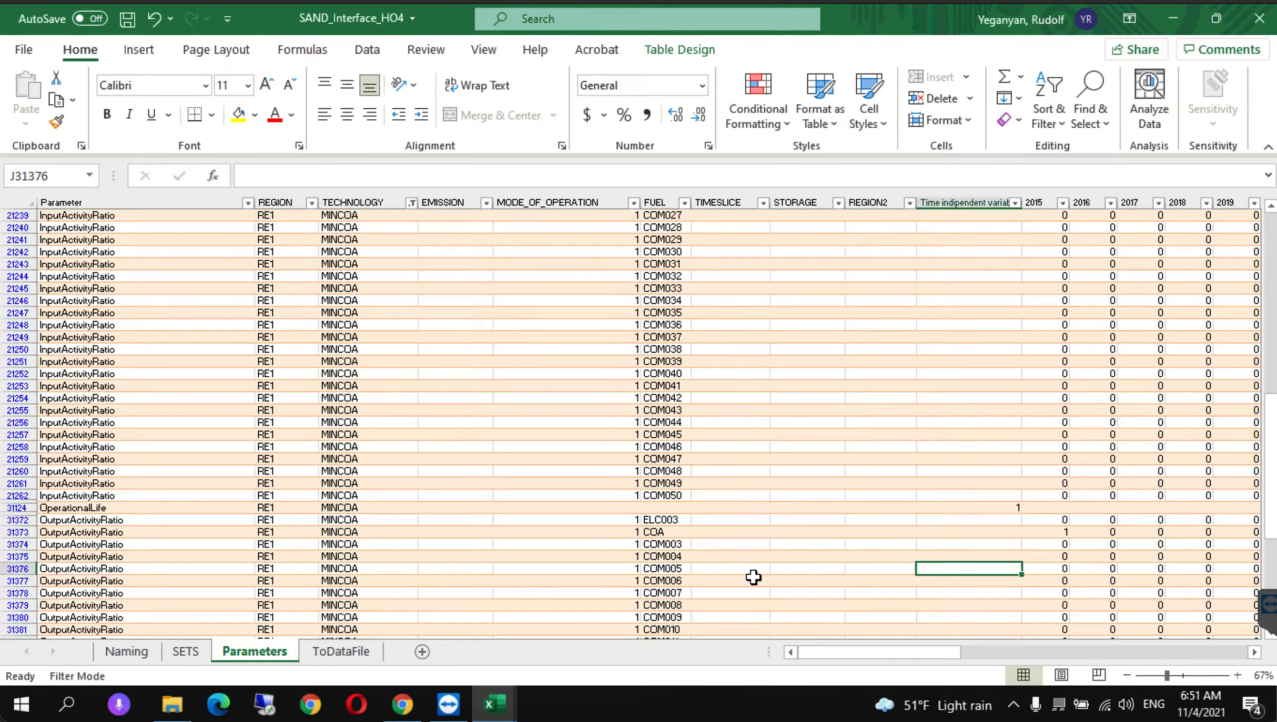
# Step: Copy the 2015 value of MINCOA's COA OutputActivityRatio across all the remaining years in the same row
pyautogui.click(1050, 542)
pyautogui.click(1049, 532)
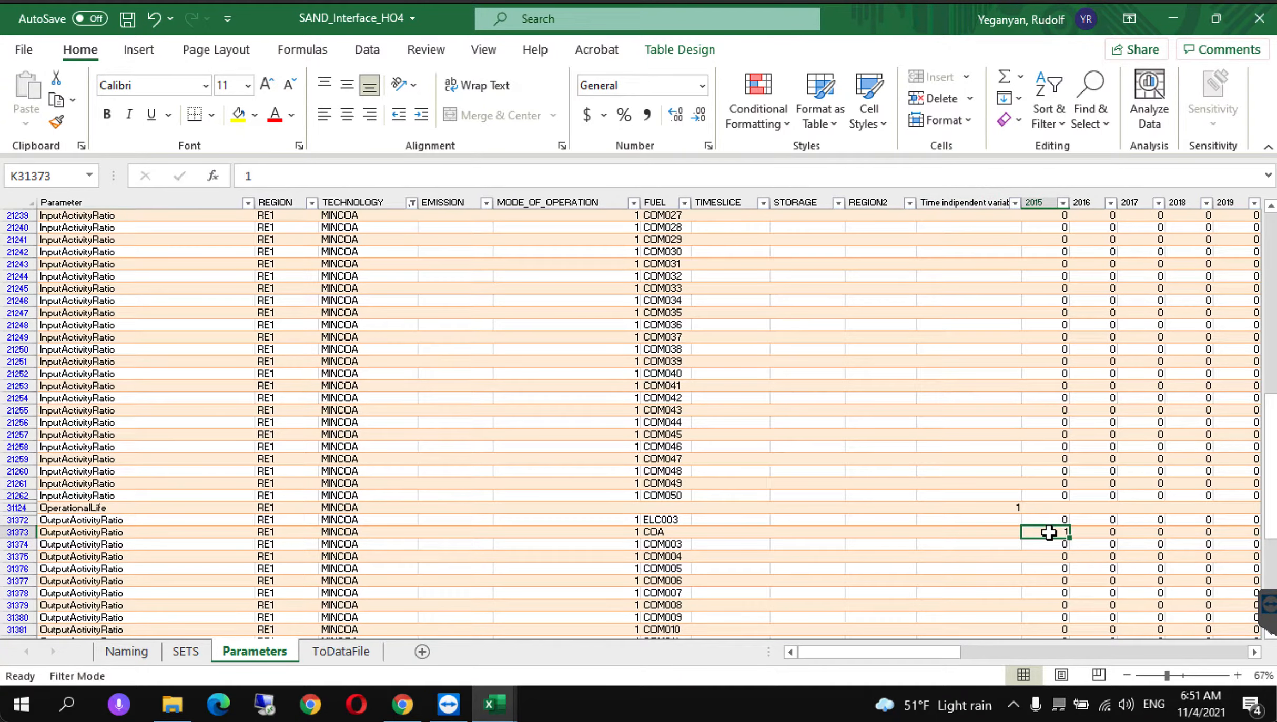
pyautogui.hotkey('ctrl', 'c')
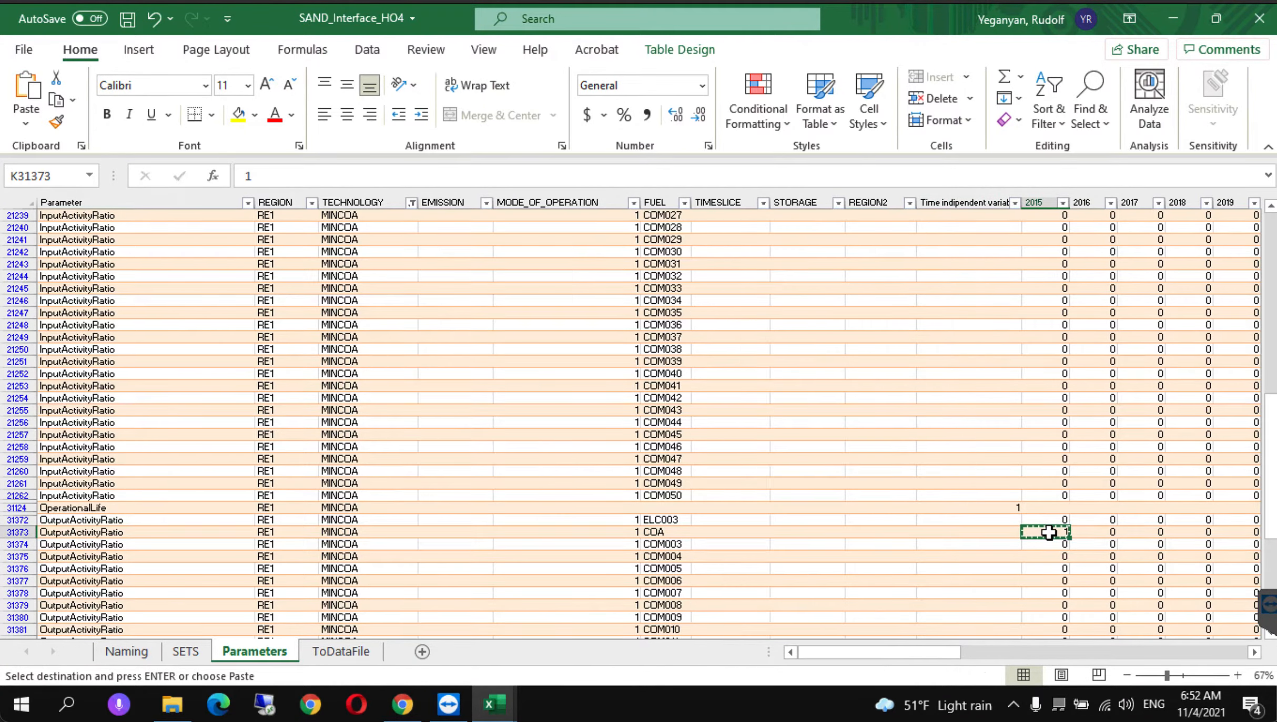
pyautogui.hotkey('ctrl', 'shift', 'Right')
pyautogui.hotkey('ctrl', 'v')
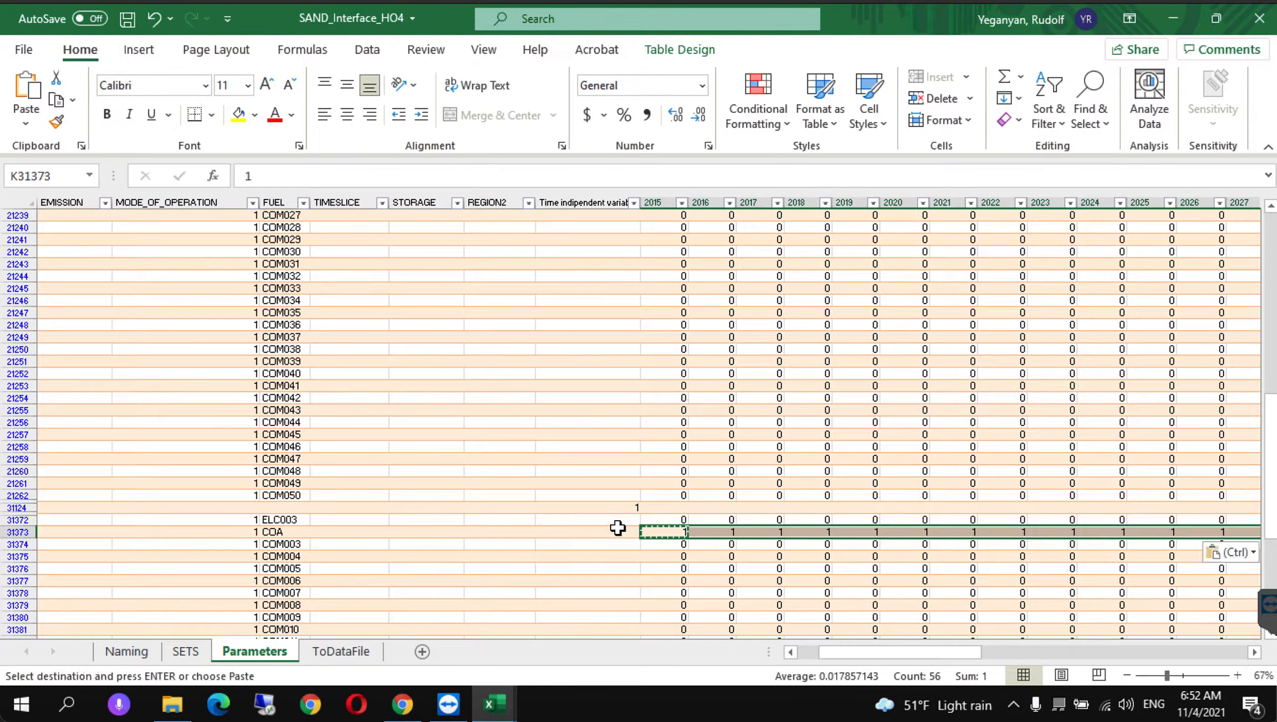
pyautogui.click(542, 533)
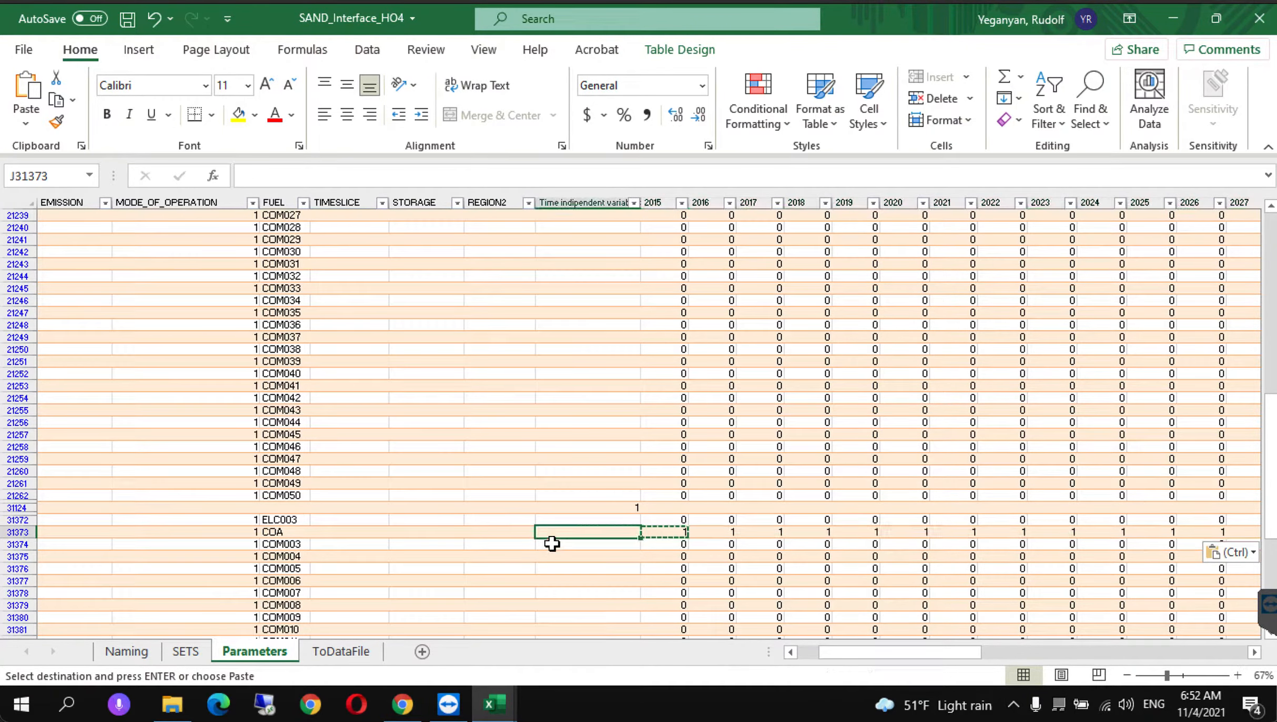
# Step: Switch to the Data preparation for Hands-on 4 workbook and look through the MINCOA rows from OutputActivityRatio down to TotalAnnualMaxCapacityInvestment
pyautogui.moveTo(494, 703)
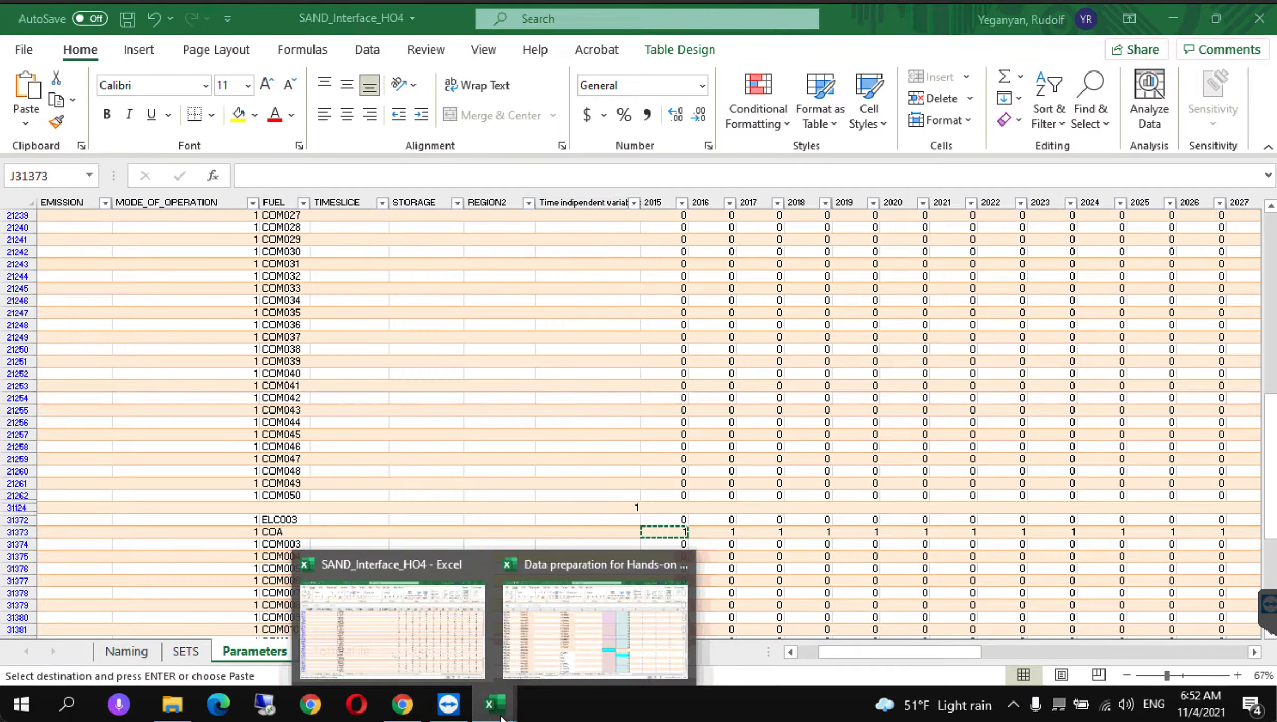
pyautogui.click(560, 605)
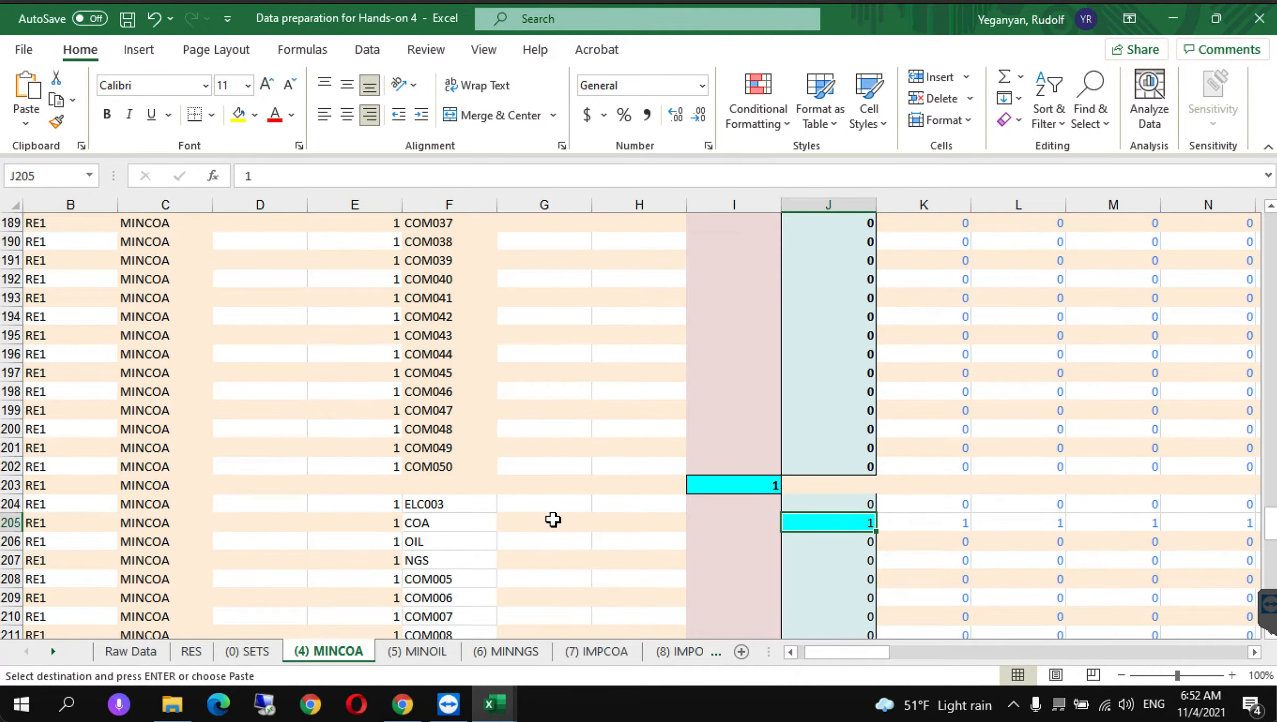
pyautogui.press('Left')
pyautogui.press('Left')
pyautogui.press('Left')
pyautogui.press('Left')
pyautogui.press('Left')
pyautogui.press('Left')
pyautogui.press('Left')
pyautogui.press('Left')
pyautogui.press('Left')
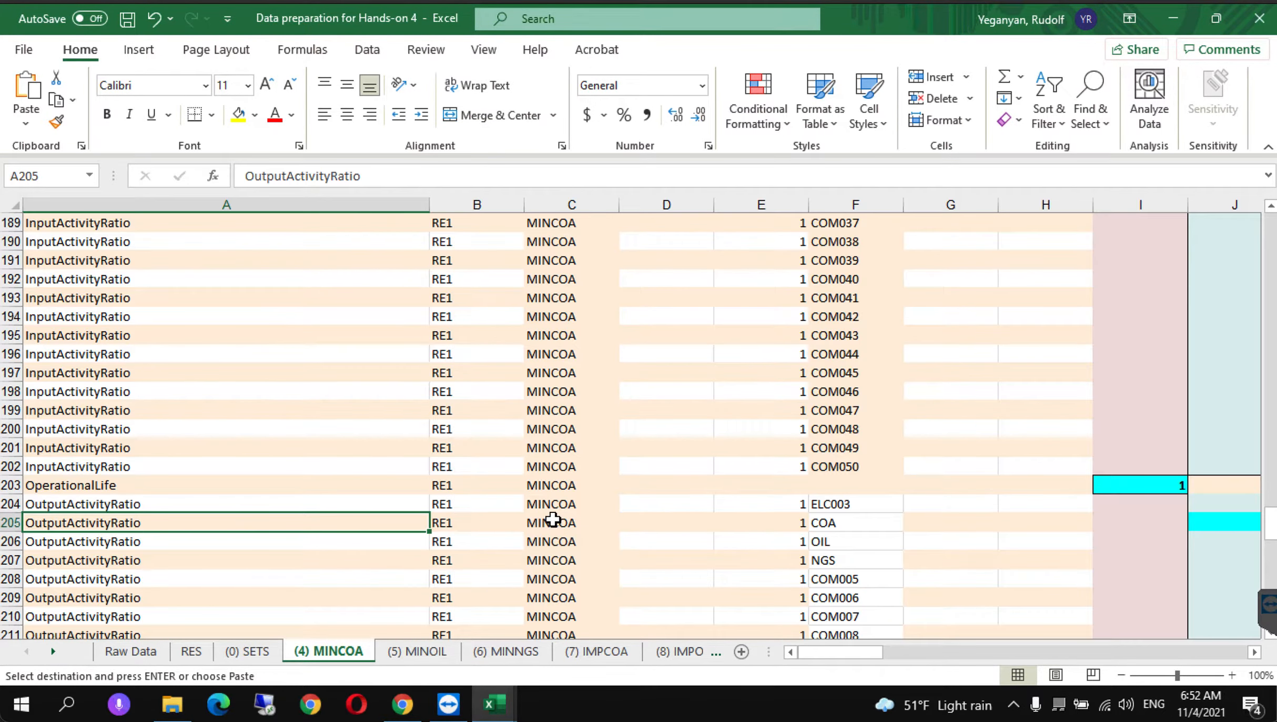
pyautogui.press('Down')
pyautogui.press('Down')
pyautogui.press('Down')
pyautogui.press('Down')
pyautogui.press('Down')
pyautogui.press('Down')
pyautogui.press('Down')
pyautogui.press('Down')
pyautogui.press('Down')
pyautogui.press('Down')
pyautogui.press('Down')
pyautogui.press('Down')
pyautogui.press('Down')
pyautogui.press('Down')
pyautogui.press('Down')
pyautogui.press('Down')
pyautogui.press('Down')
pyautogui.press('Down')
pyautogui.press('Down')
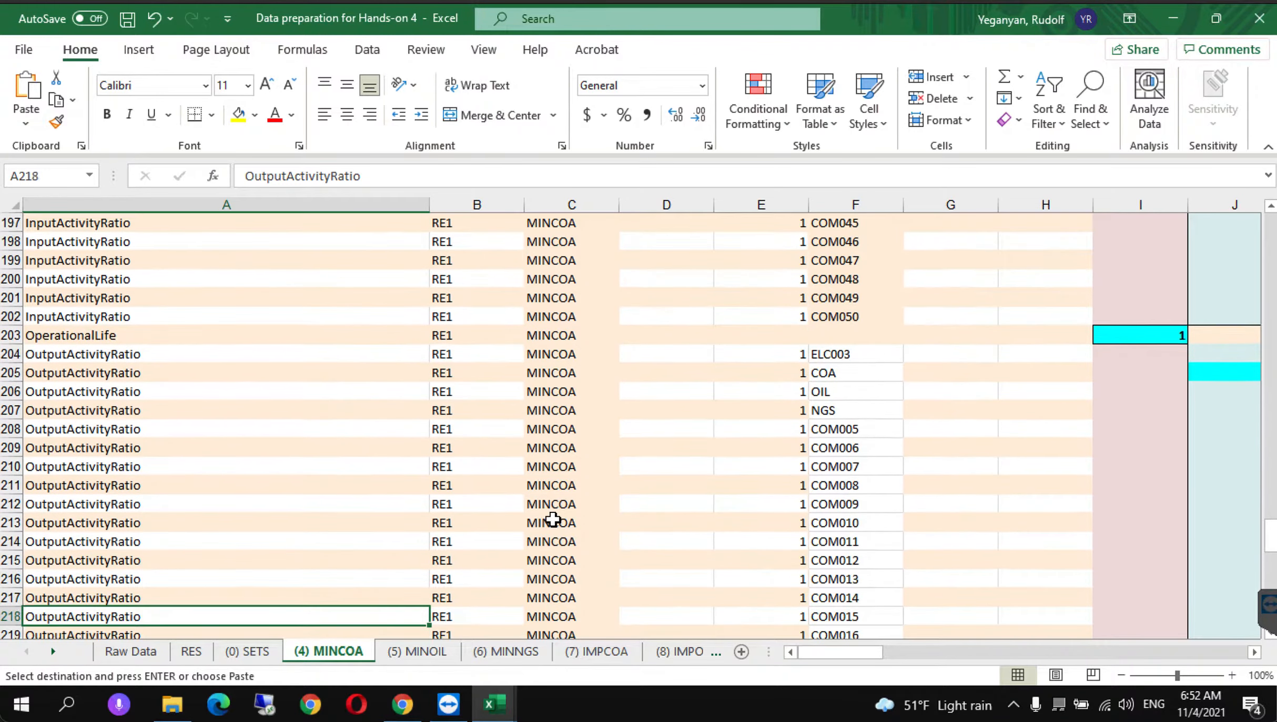
pyautogui.press('Down')
pyautogui.press('Down')
pyautogui.press('Down')
pyautogui.press('Down')
pyautogui.press('Down')
pyautogui.press('Down')
pyautogui.press('Down')
pyautogui.press('Down')
pyautogui.press('Down')
pyautogui.press('Down')
pyautogui.press('Down')
pyautogui.press('Down')
pyautogui.press('Down')
pyautogui.press('Down')
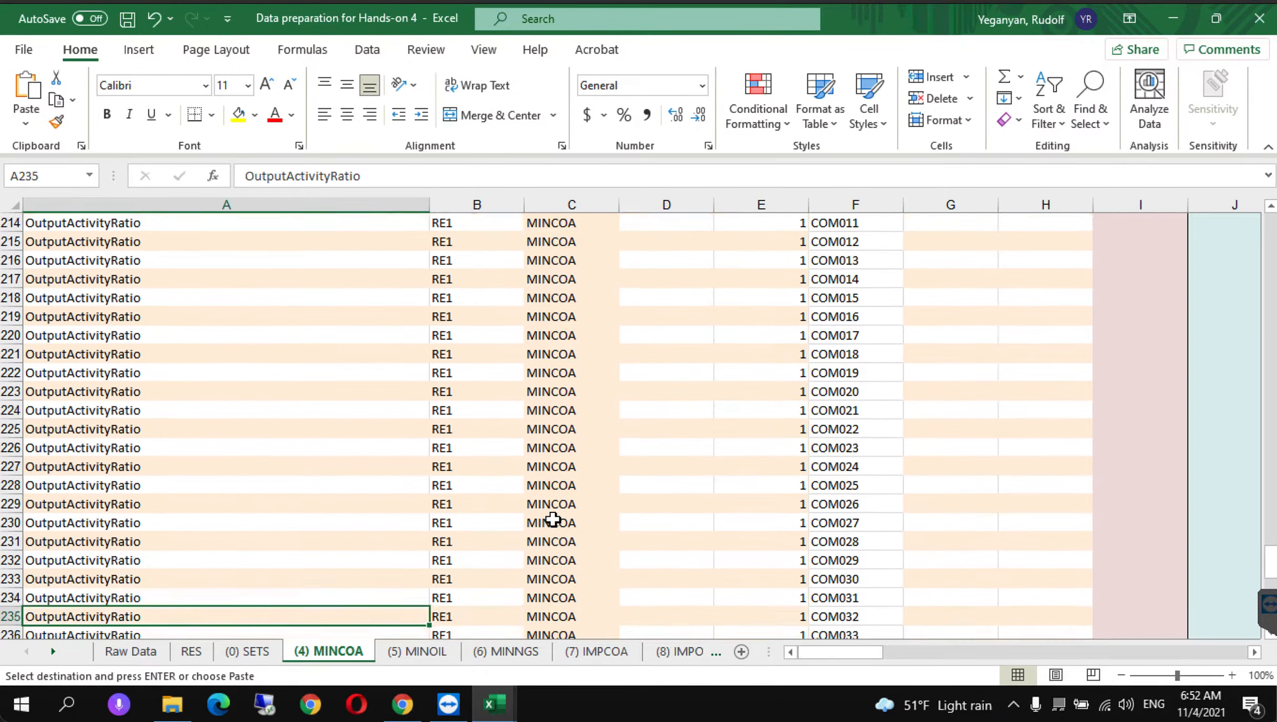
pyautogui.press('Down')
pyautogui.press('Down')
pyautogui.press('Down')
pyautogui.press('Down')
pyautogui.press('Down')
pyautogui.press('Down')
pyautogui.press('Down')
pyautogui.press('Down')
pyautogui.press('Down')
pyautogui.press('Down')
pyautogui.press('Down')
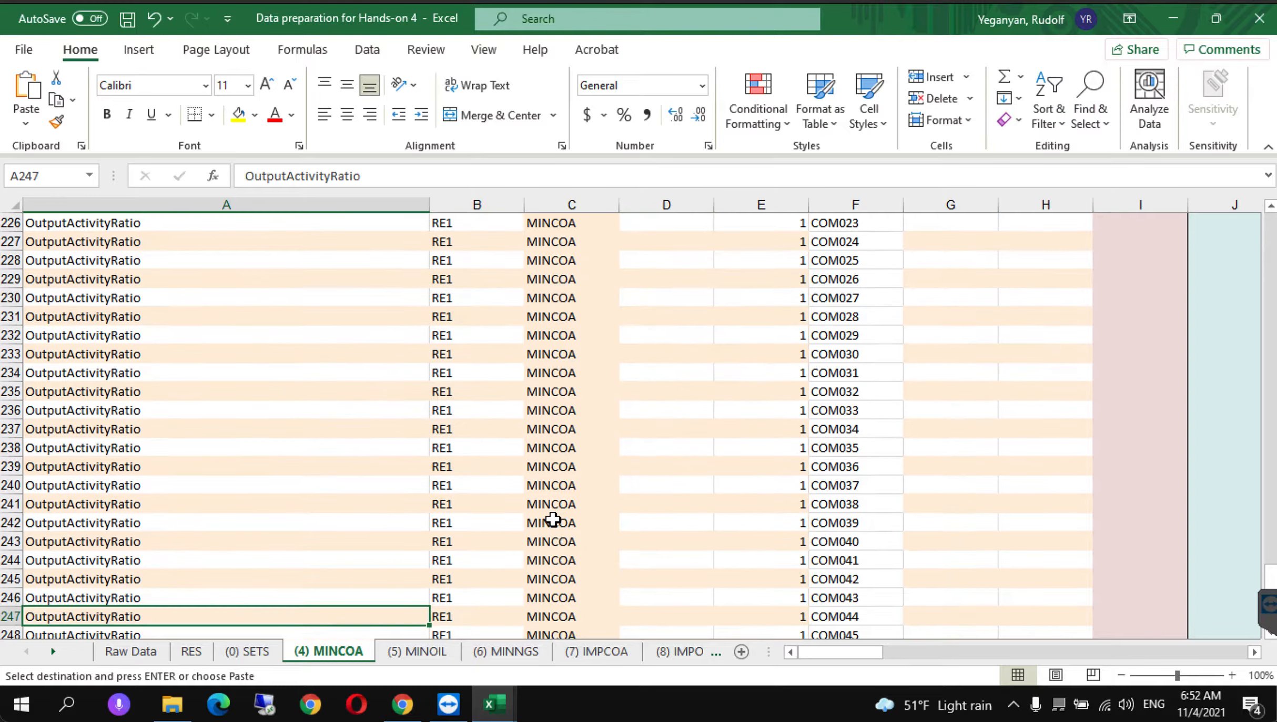
pyautogui.press('Down')
pyautogui.press('Down')
pyautogui.press('Down')
pyautogui.press('Down')
pyautogui.press('Down')
pyautogui.press('Down')
pyautogui.press('Down')
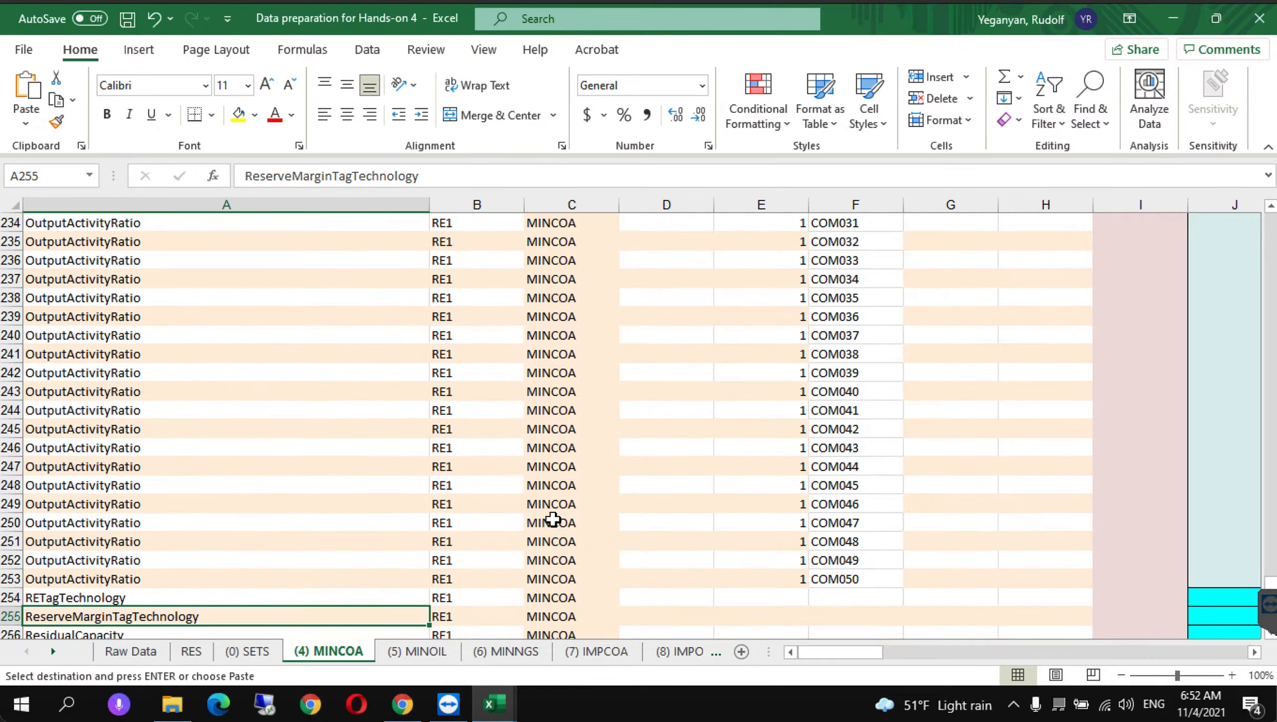
pyautogui.press('Down')
pyautogui.press('Down')
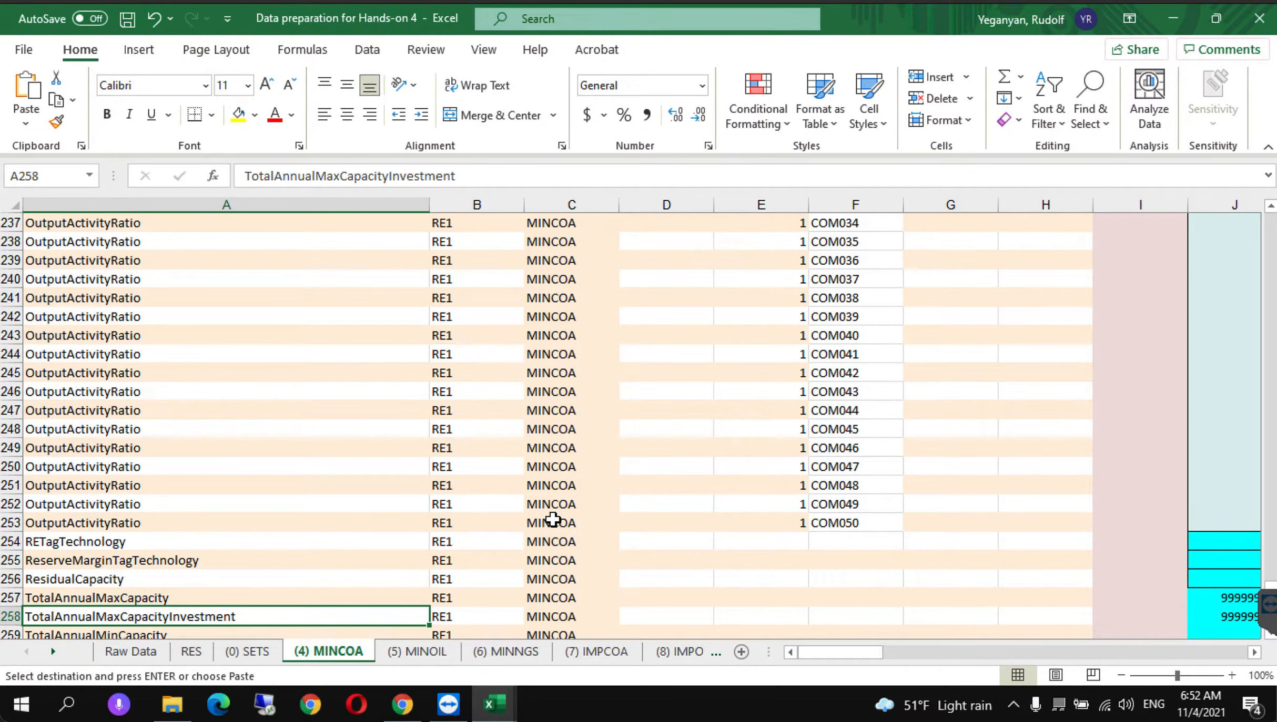
# Step: Check the first-year TotalAnnualMaxCapacity value of MINCOA in the data preparation sheet
pyautogui.press('Up')
pyautogui.press('Right')
pyautogui.press('Right')
pyautogui.press('Right')
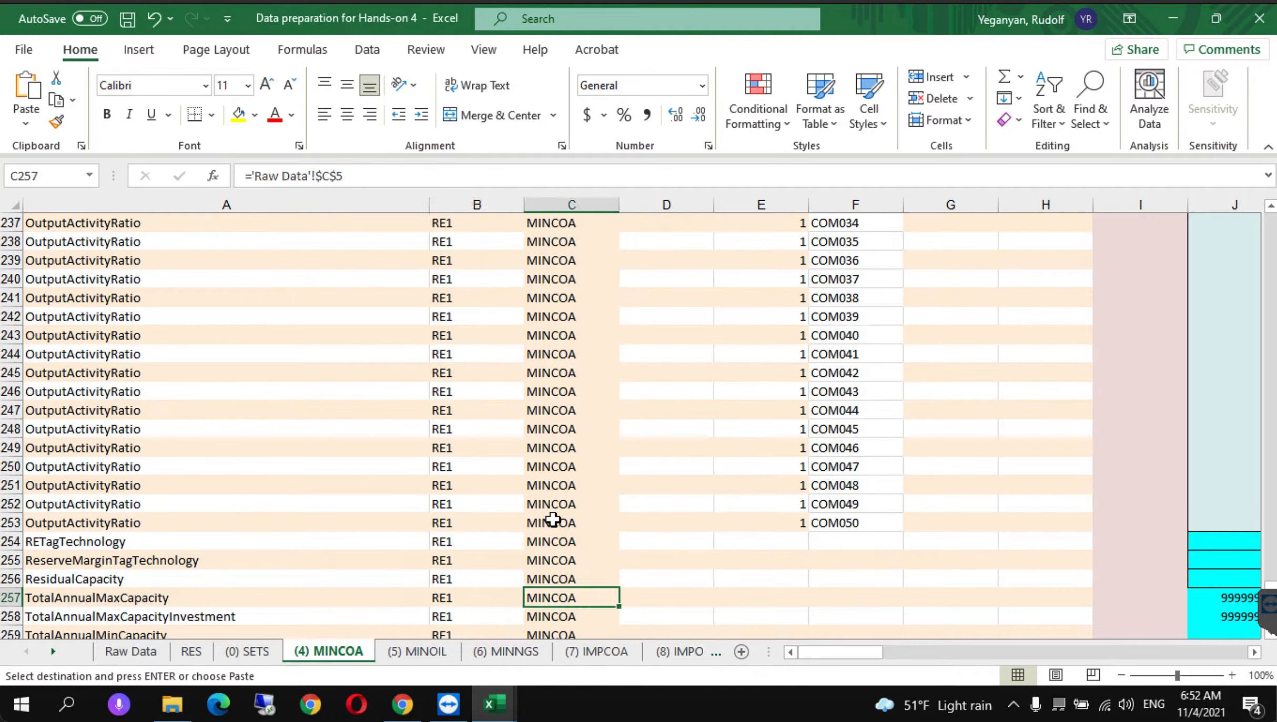
pyautogui.press('Right')
pyautogui.press('Right')
pyautogui.press('Right')
pyautogui.press('Right')
pyautogui.press('Right')
pyautogui.press('Right')
pyautogui.press('Right')
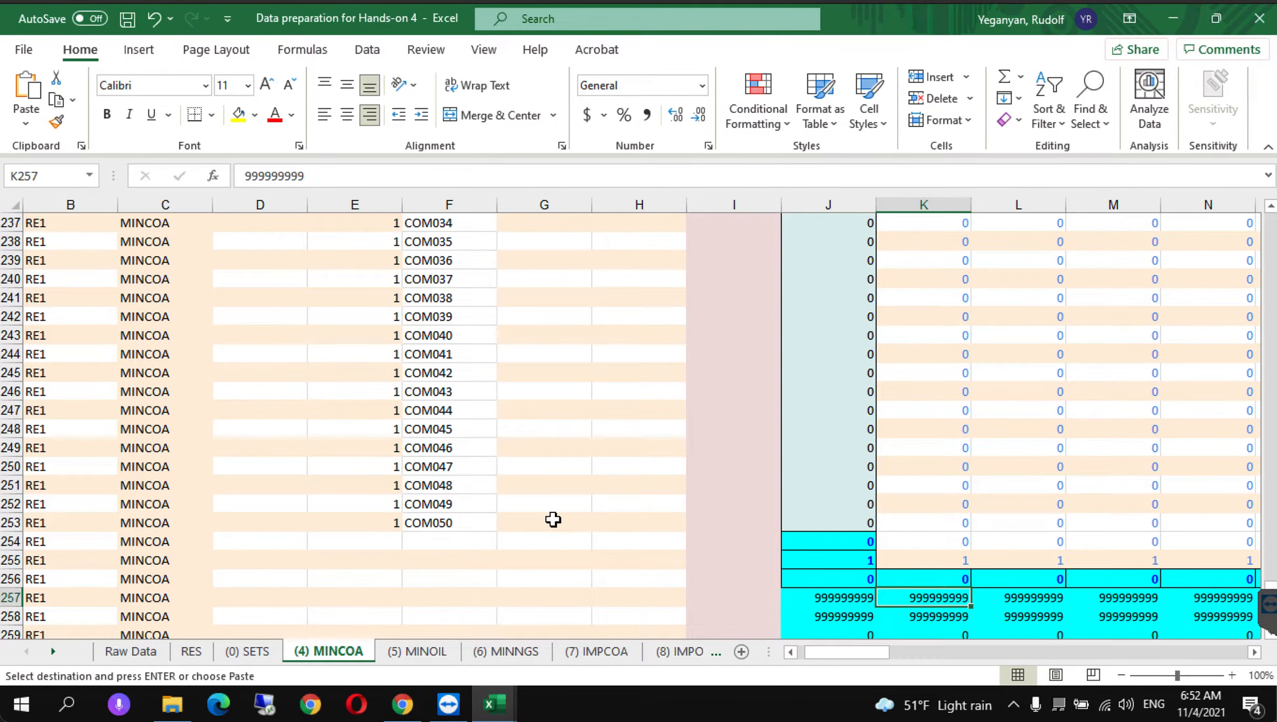
pyautogui.press('Left')
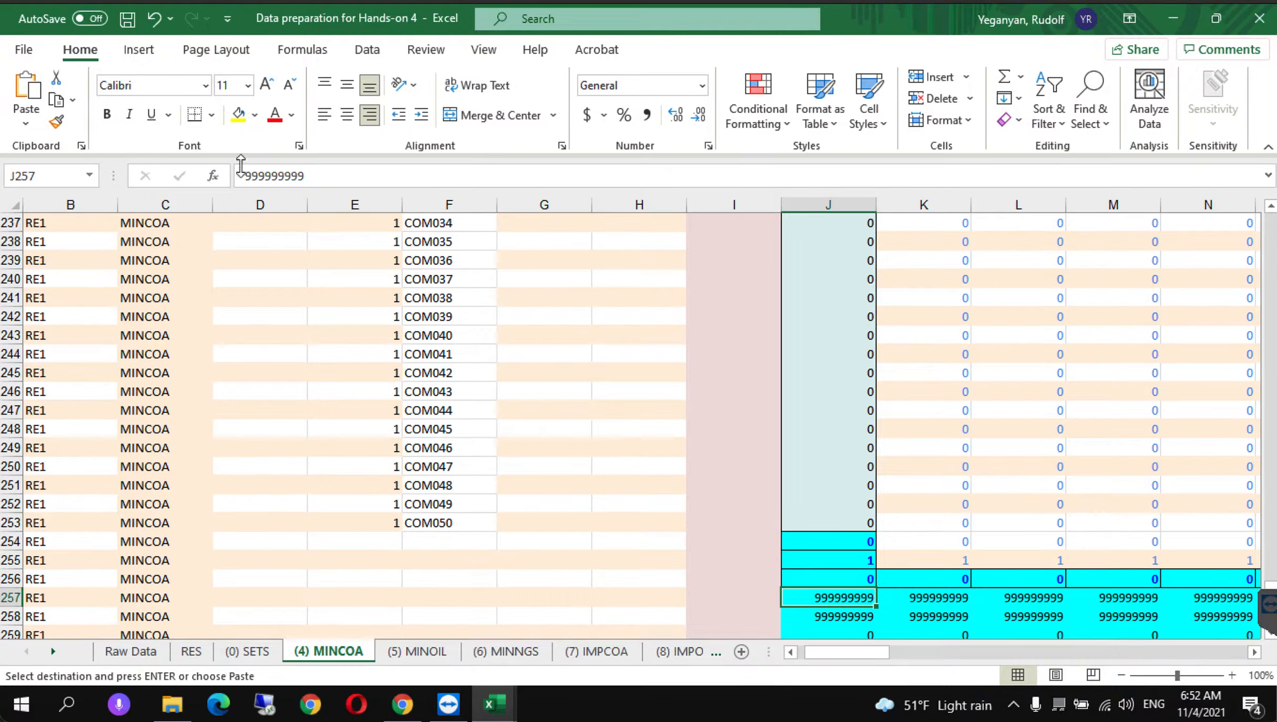
pyautogui.doubleClick(269, 176)
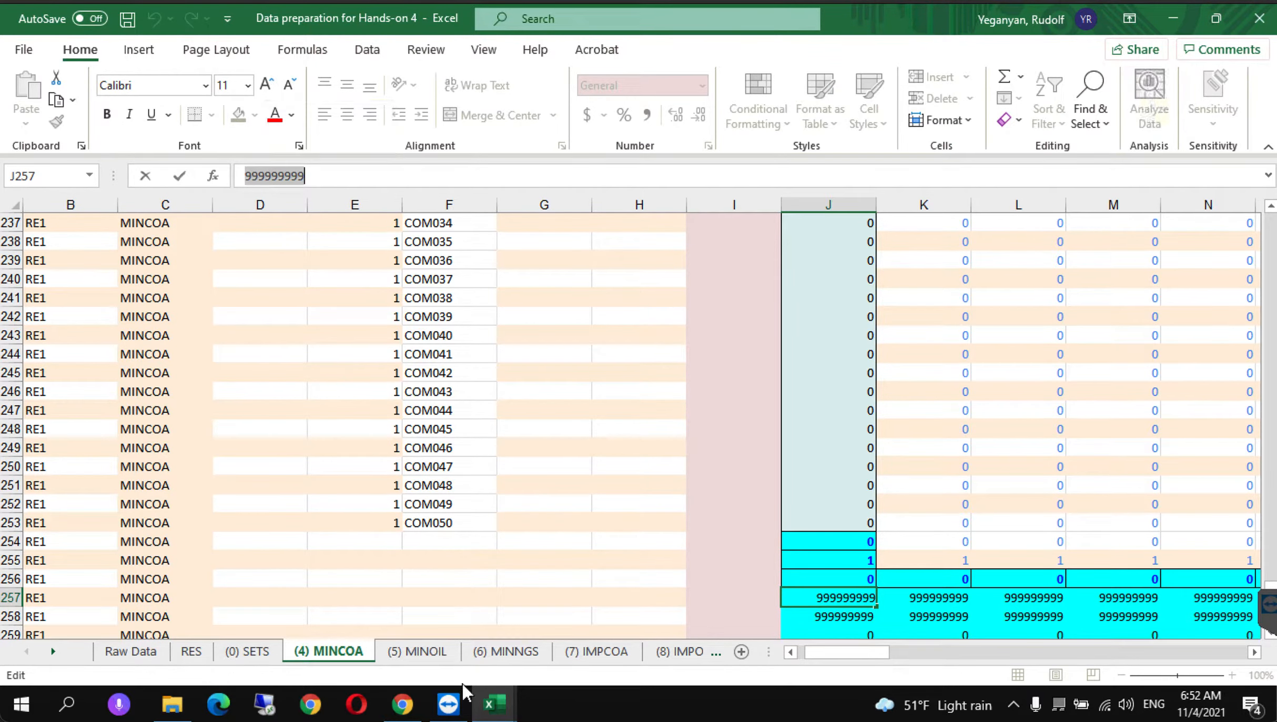
# Step: Return to the SAND_Interface_HO4 workbook and locate MINCOA's 2015 TotalAnnualMaxCapacity cell on the Parameters sheet
pyautogui.click(497, 704)
pyautogui.click(444, 650)
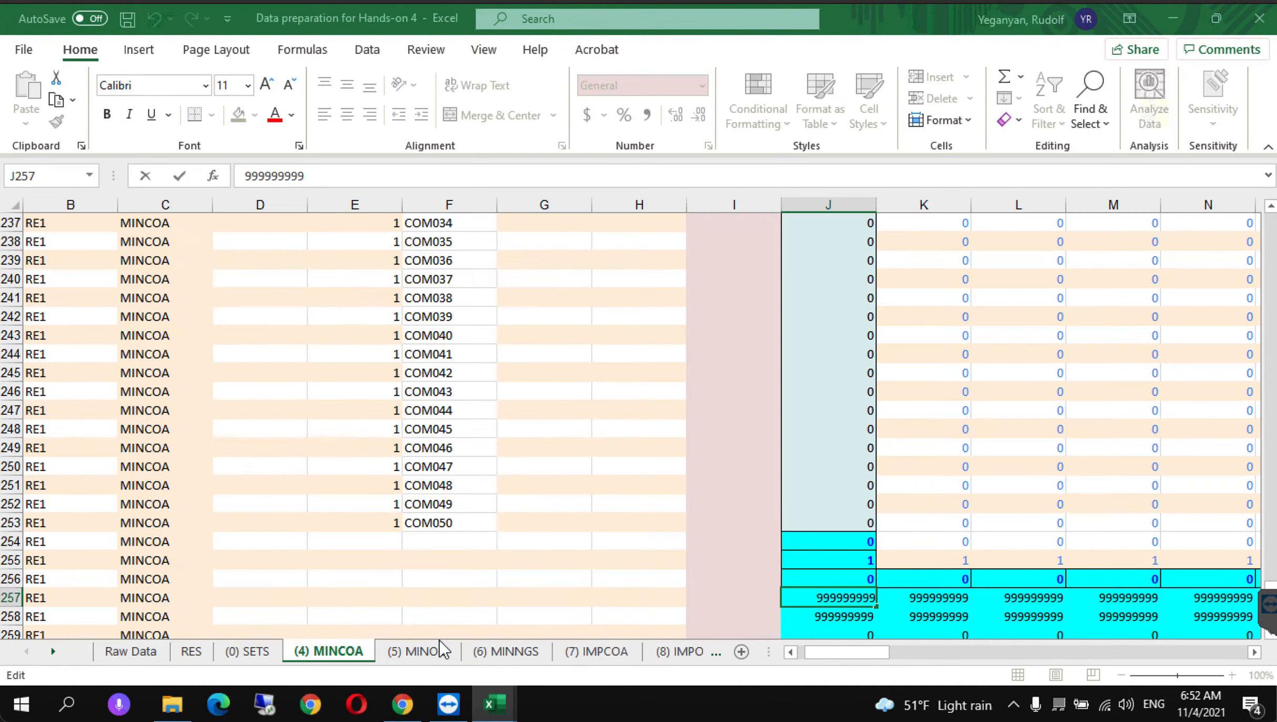
pyautogui.hscroll(-5, 587, 579)
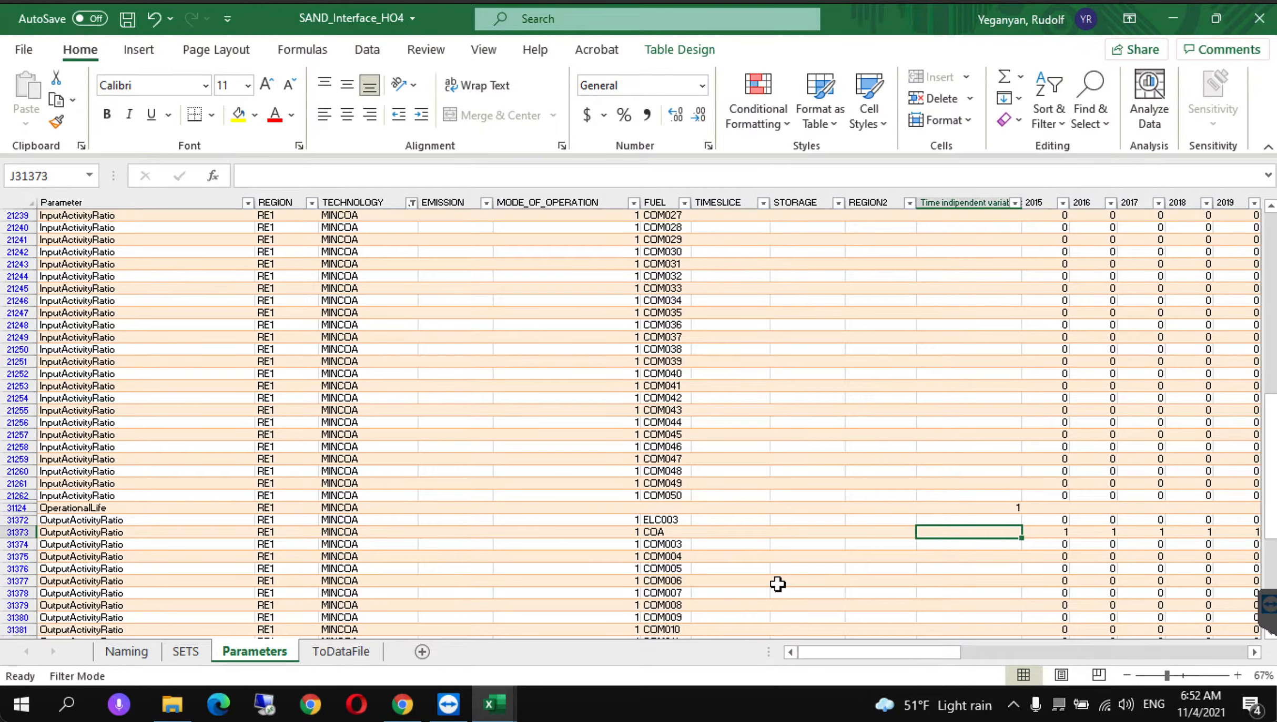
pyautogui.scroll(-3, 777, 585)
pyautogui.scroll(-6, 743, 570)
pyautogui.hscroll(3, 743, 569)
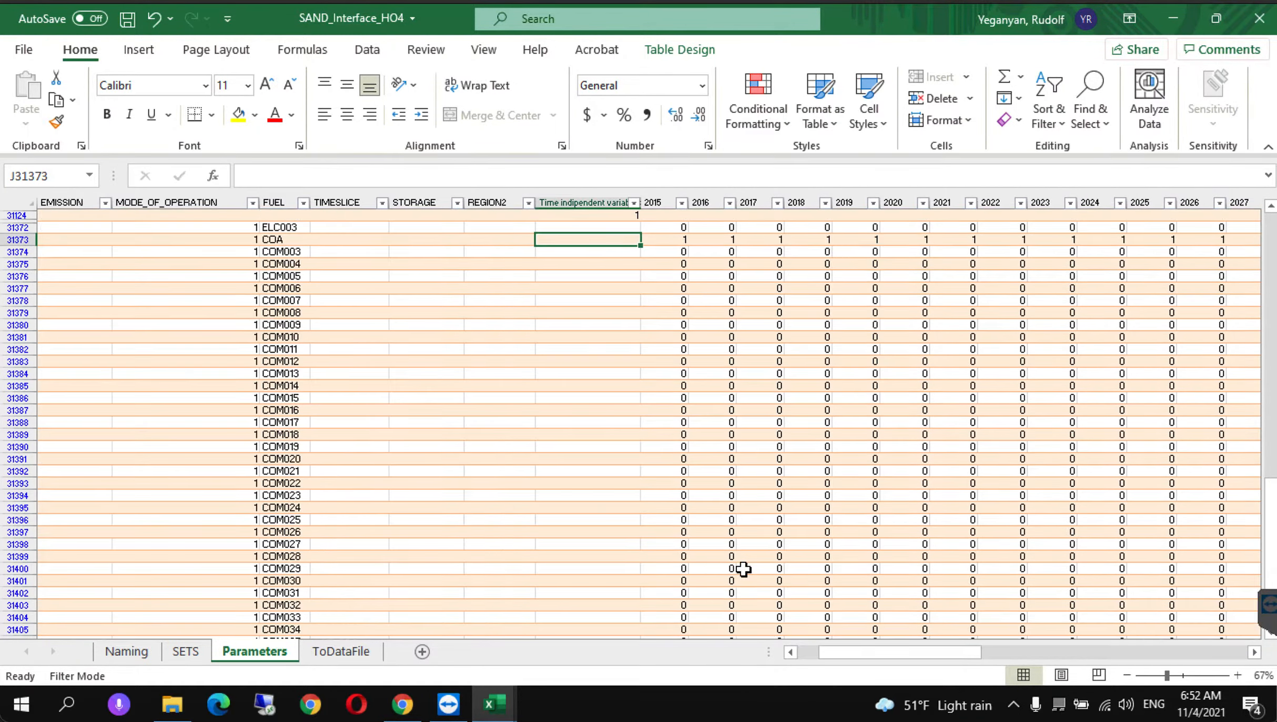
pyautogui.hscroll(-3, 743, 570)
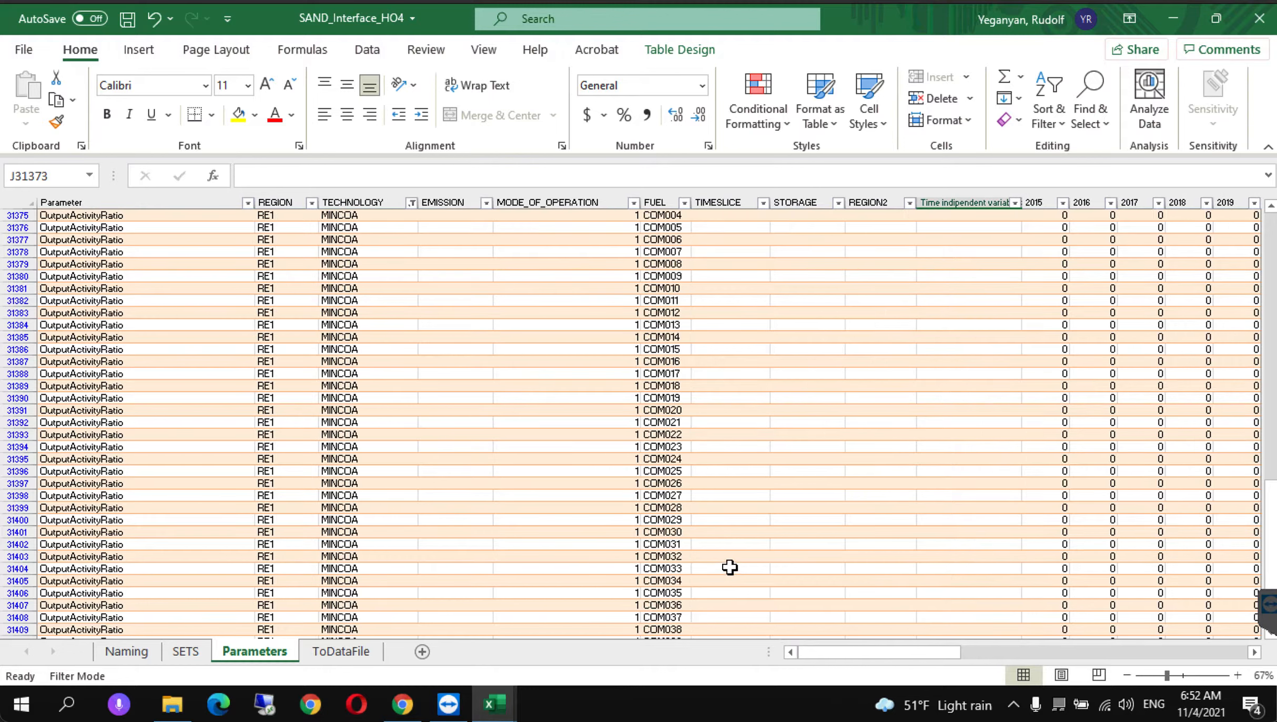
pyautogui.scroll(-4, 735, 565)
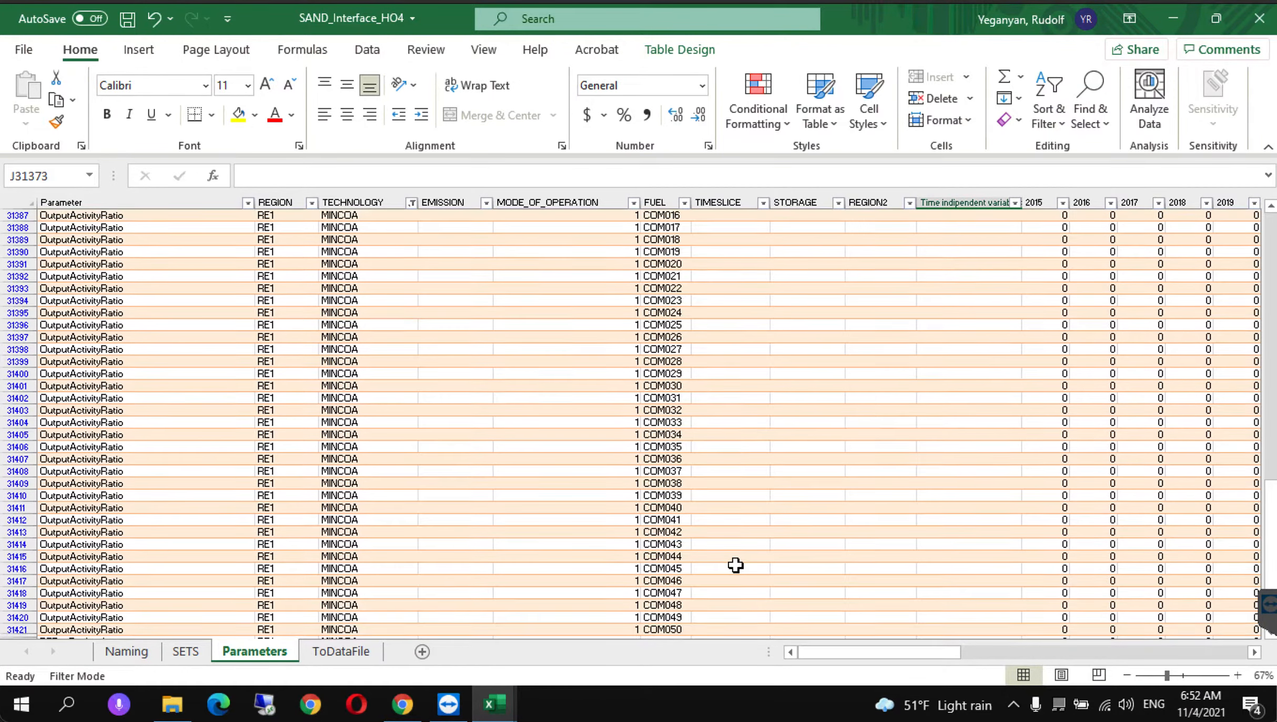
pyautogui.scroll(-3, 735, 566)
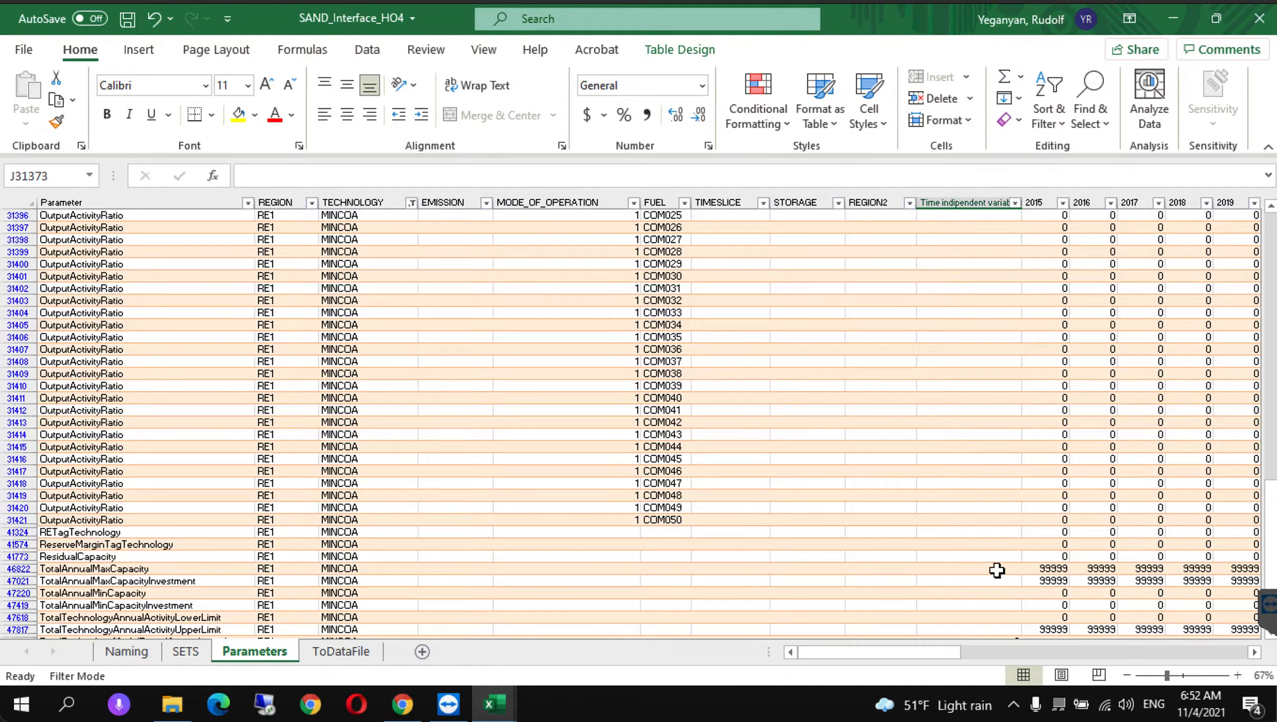
pyautogui.click(1043, 570)
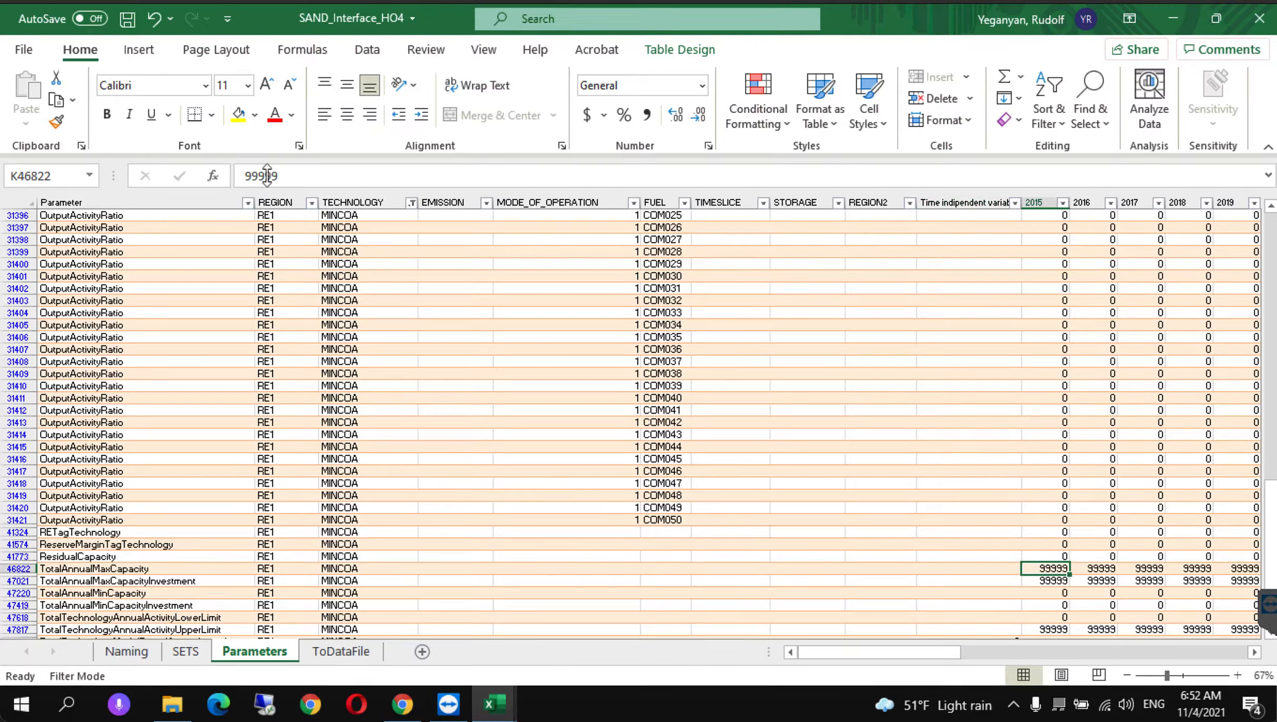
pyautogui.rightClick(1041, 569)
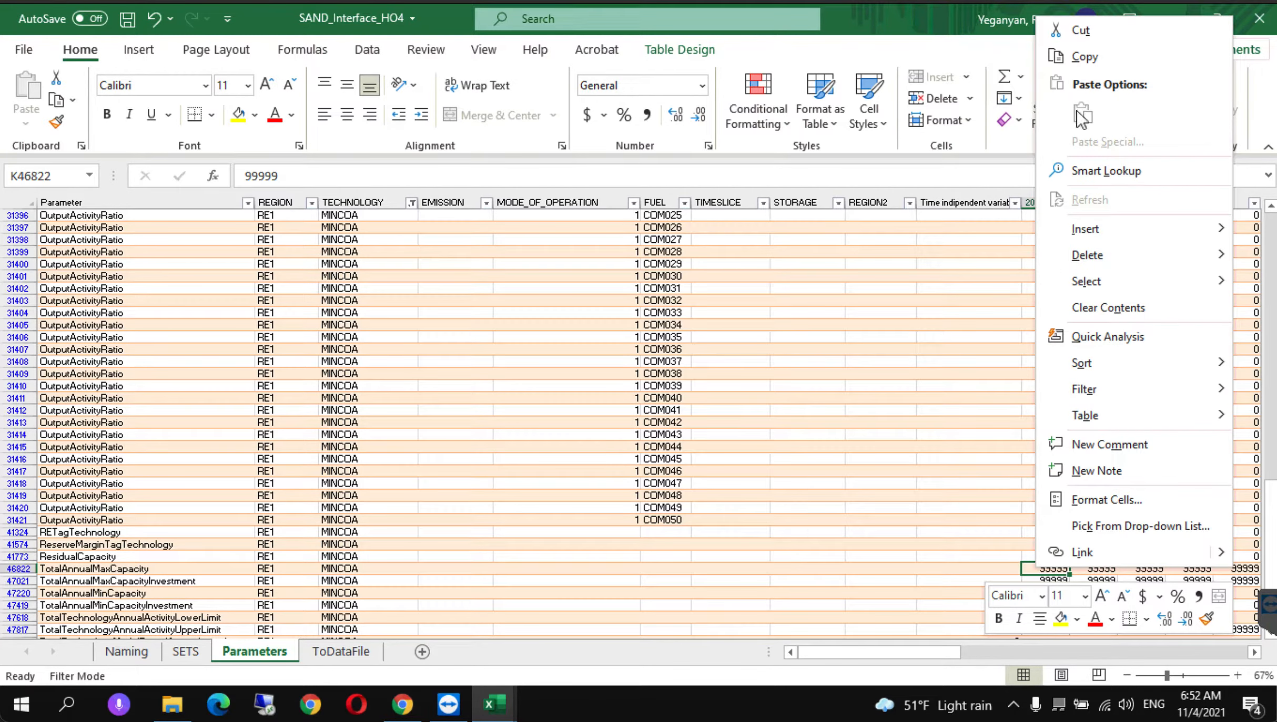
pyautogui.press('Escape')
# Step: Copy MINCOA's first-year TotalAnnualMaxCapacity of 999999999 from the data preparation workbook and paste it as a value into the 2015 cell of SAND_Interface_HO4
pyautogui.moveTo(495, 703)
pyautogui.click(556, 660)
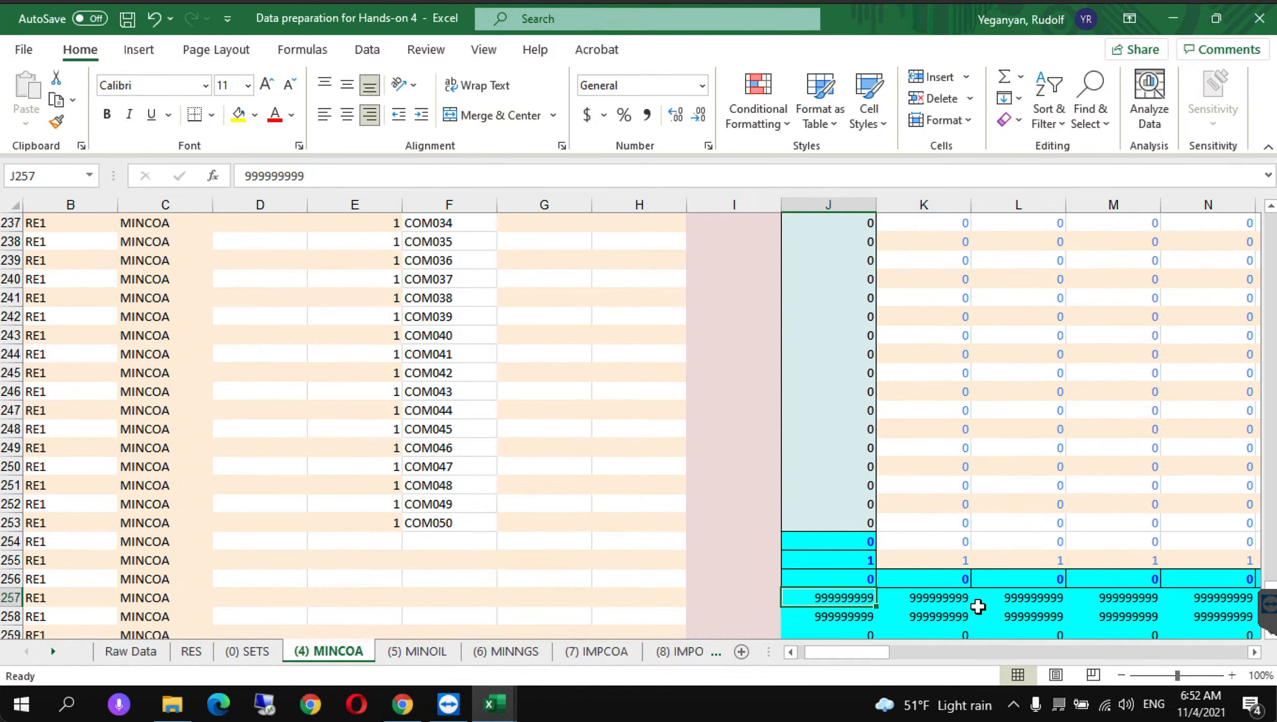
pyautogui.rightClick(842, 599)
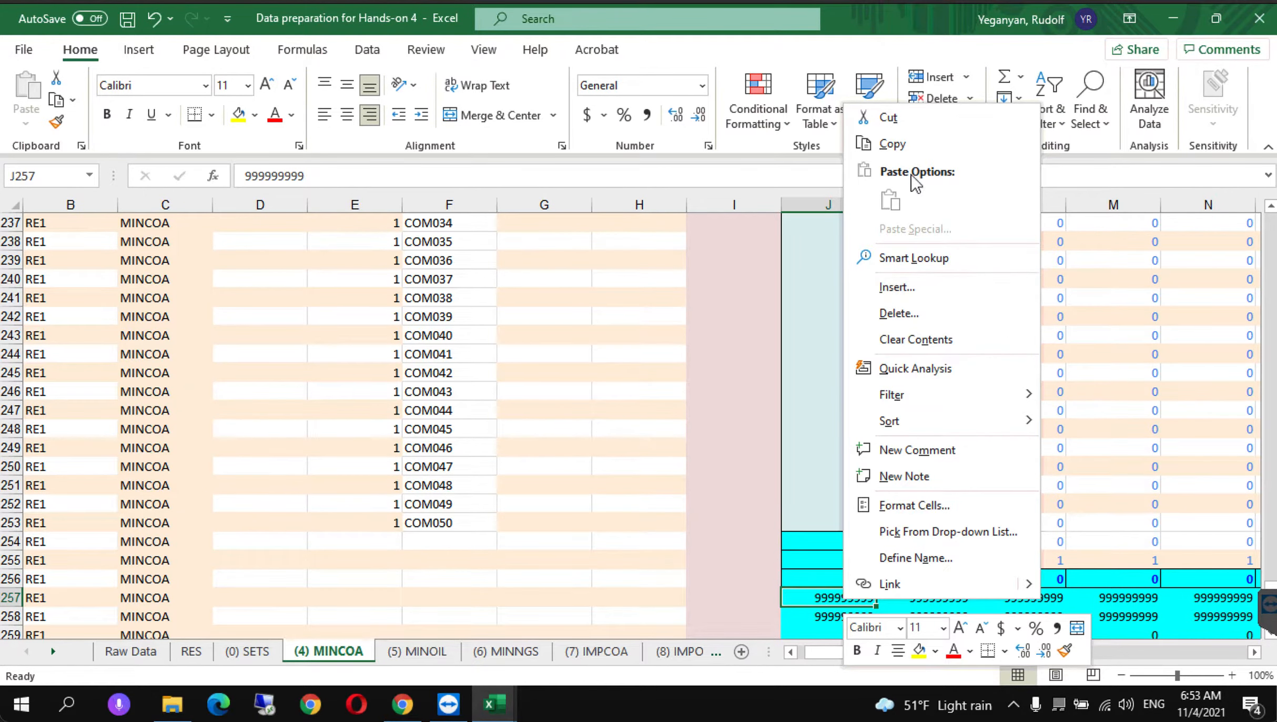
pyautogui.click(907, 148)
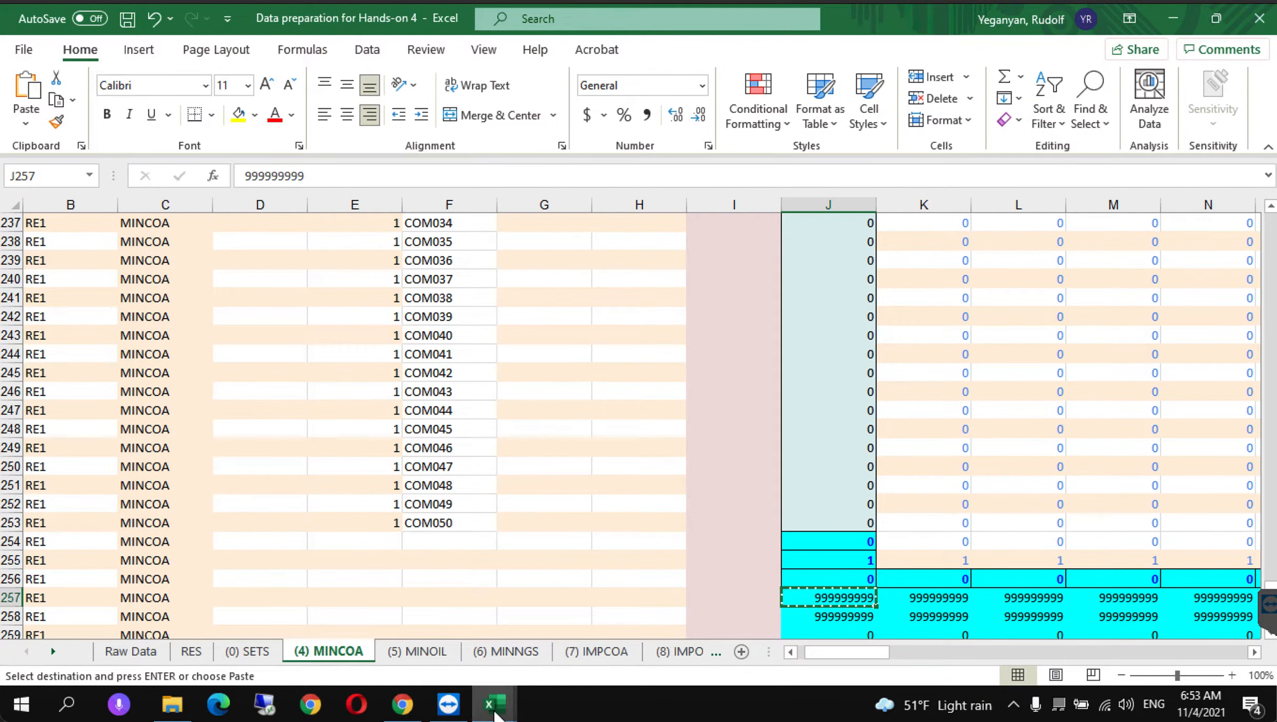
pyautogui.moveTo(496, 704)
pyautogui.click(432, 606)
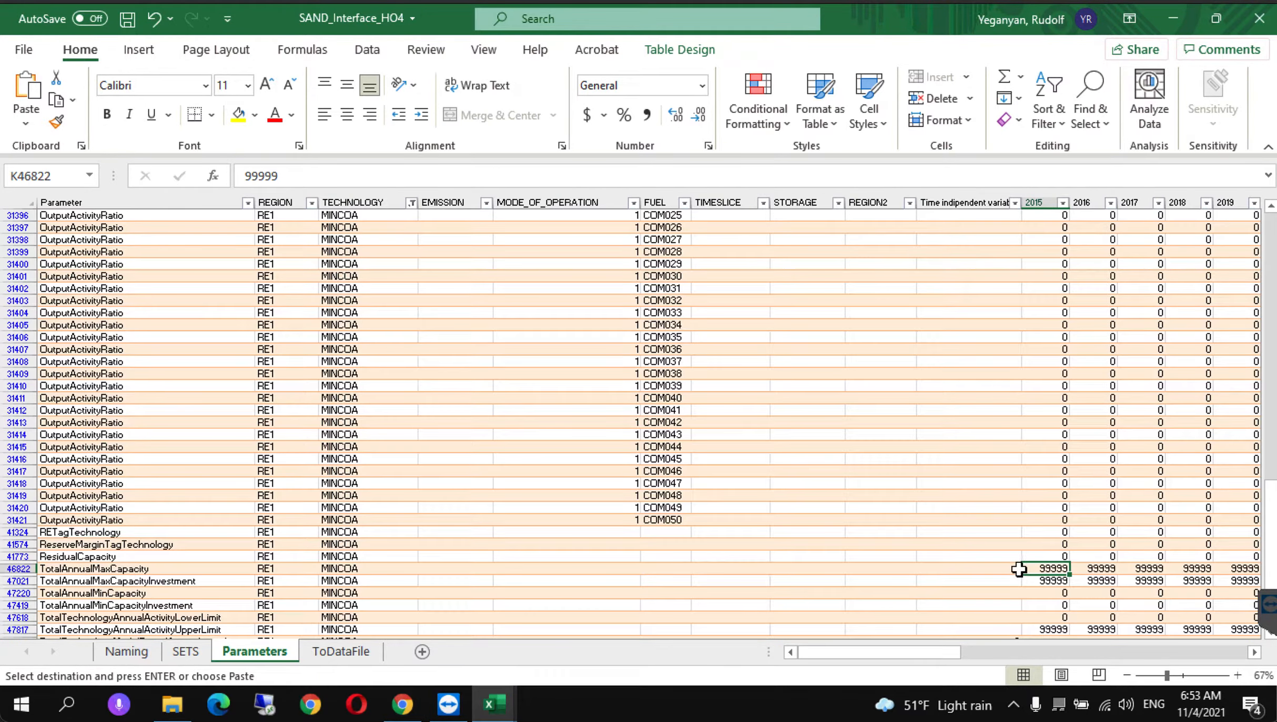
pyautogui.rightClick(1048, 566)
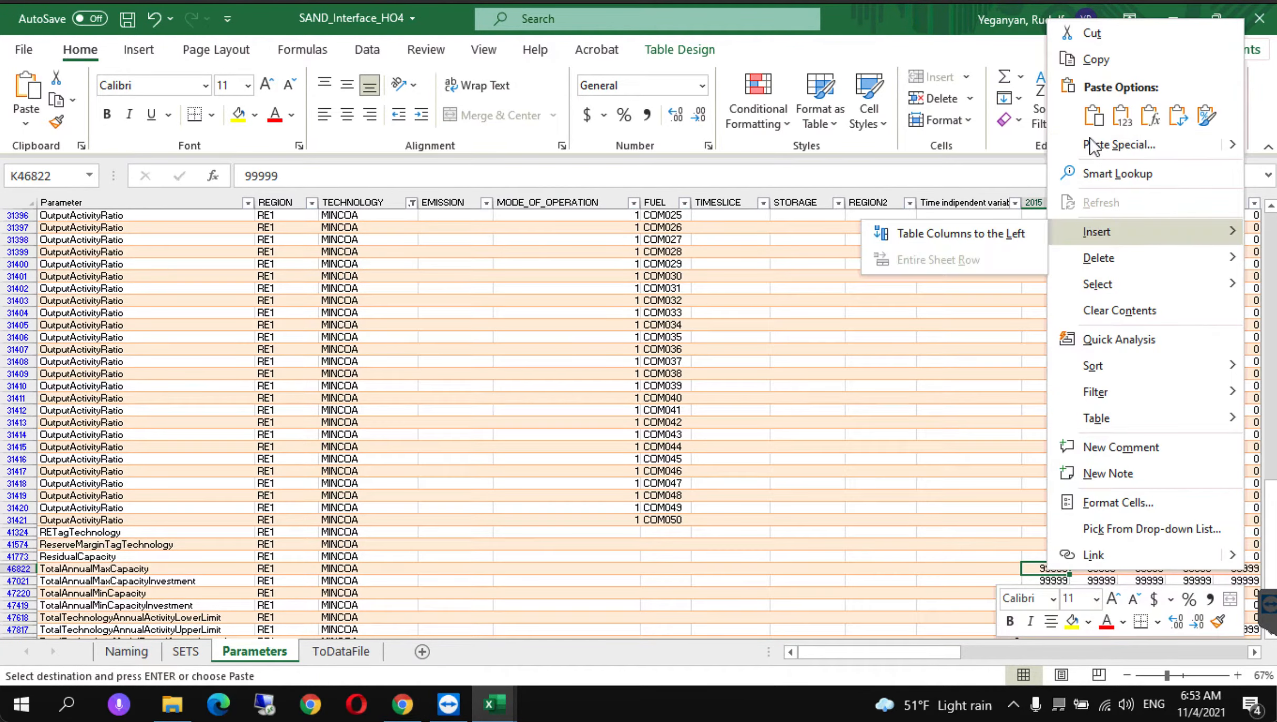
pyautogui.click(1121, 116)
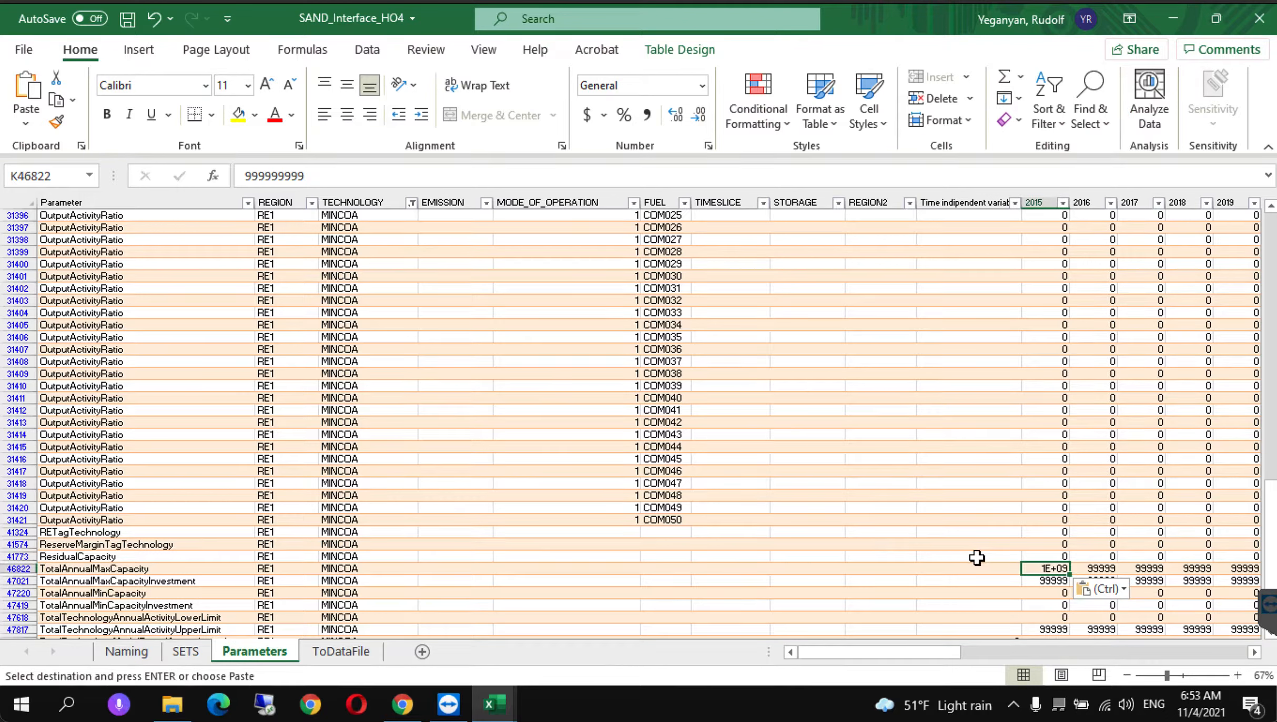
# Step: Copy MINCOA's 2015 TotalAnnualMaxCapacity value across the same row through 2070
pyautogui.hotkey('ctrl', 'c')
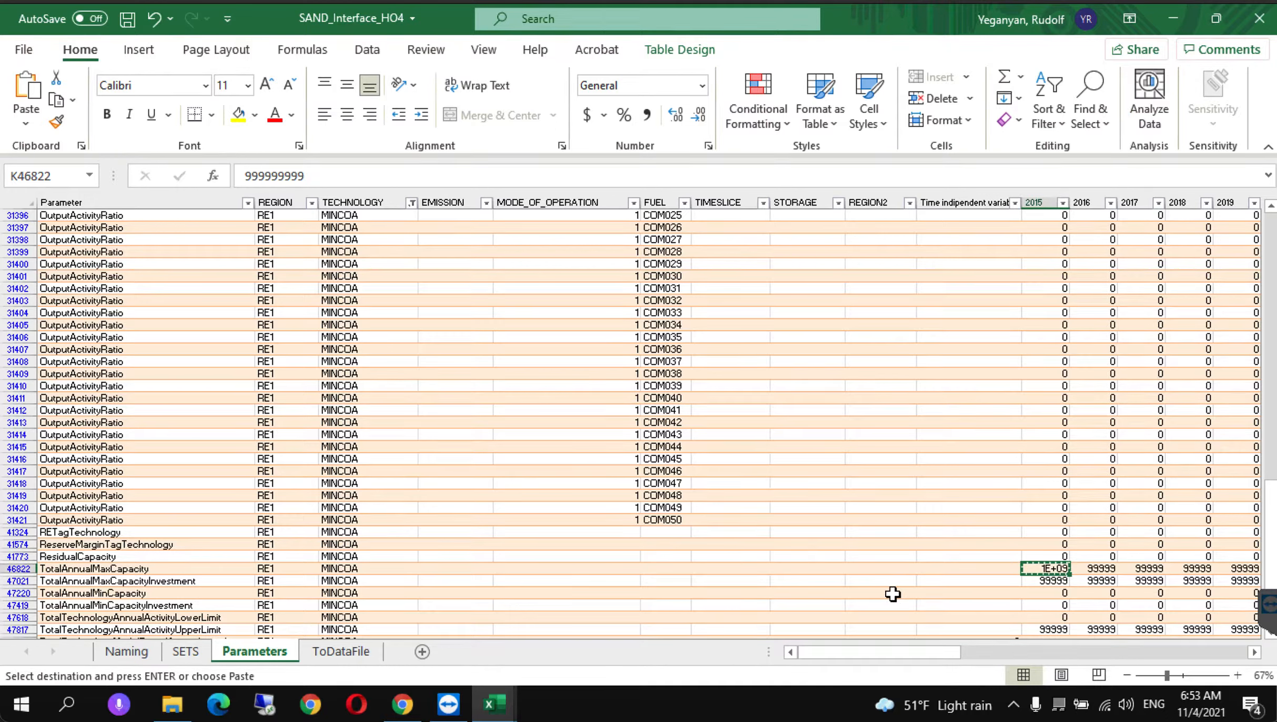
pyautogui.hotkey('ctrl', 'shift', 'Right')
pyautogui.hotkey('ctrl', 'v')
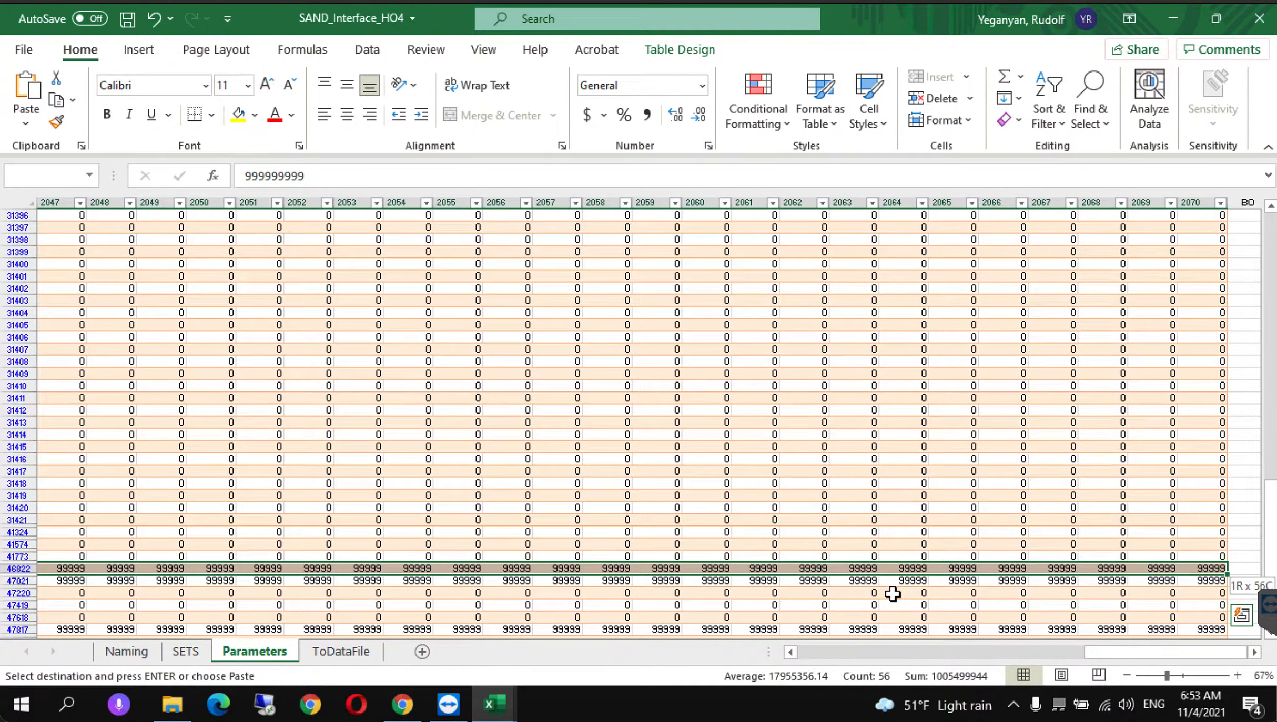
pyautogui.hotkey('ctrl', 'v')
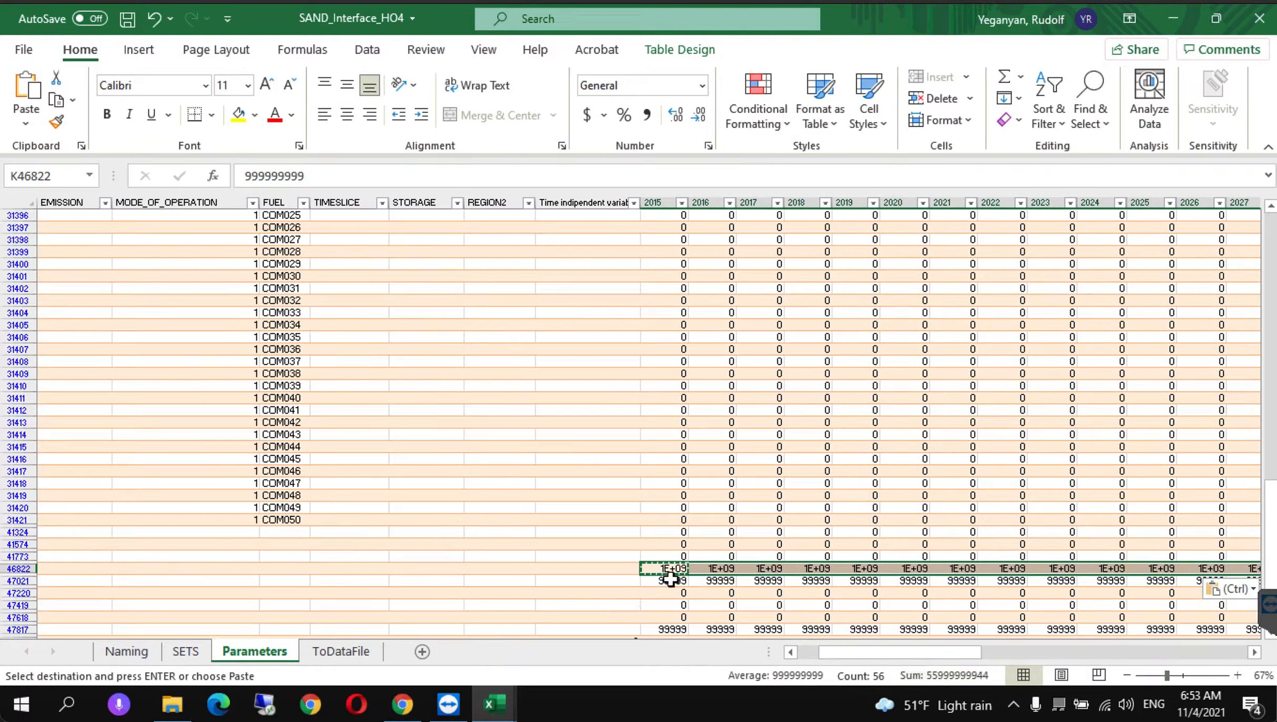
# Step: Paste the copied 999999999 into MINCOA's TotalAnnualMaxCapacityInvestment row for all years from 2015 to 2070
pyautogui.click(668, 581)
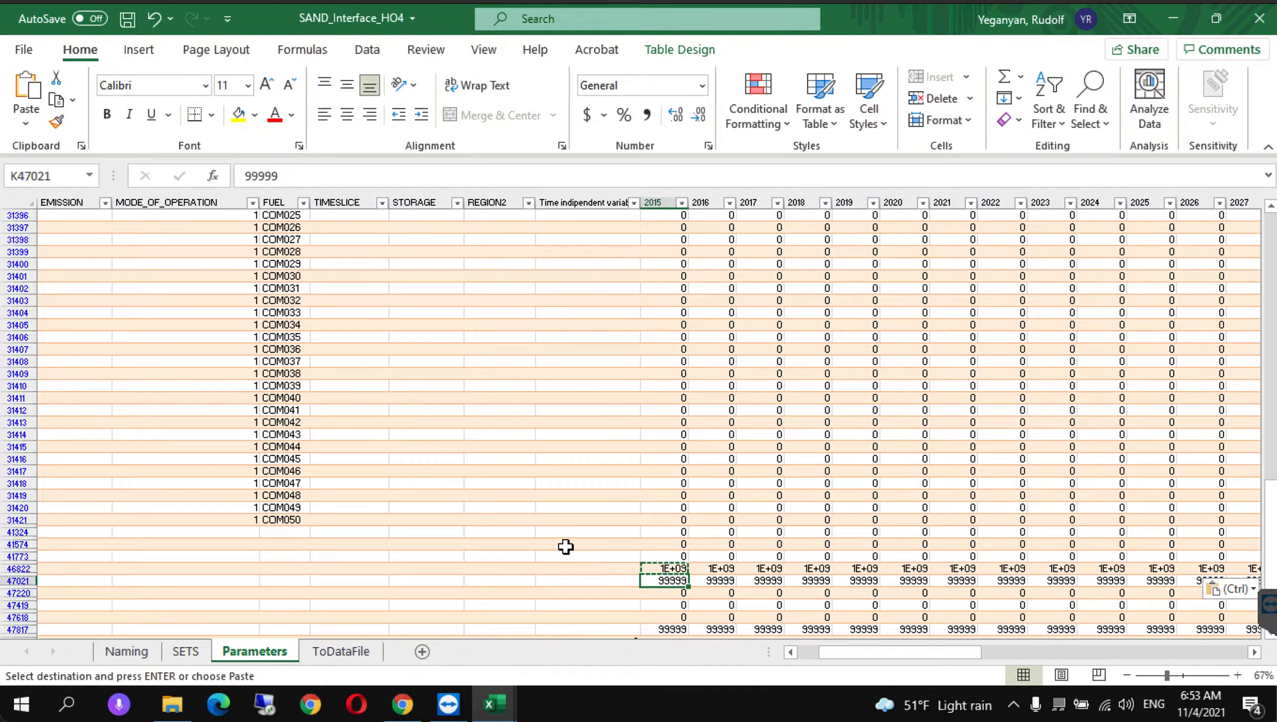
pyautogui.hscroll(-3, 681, 597)
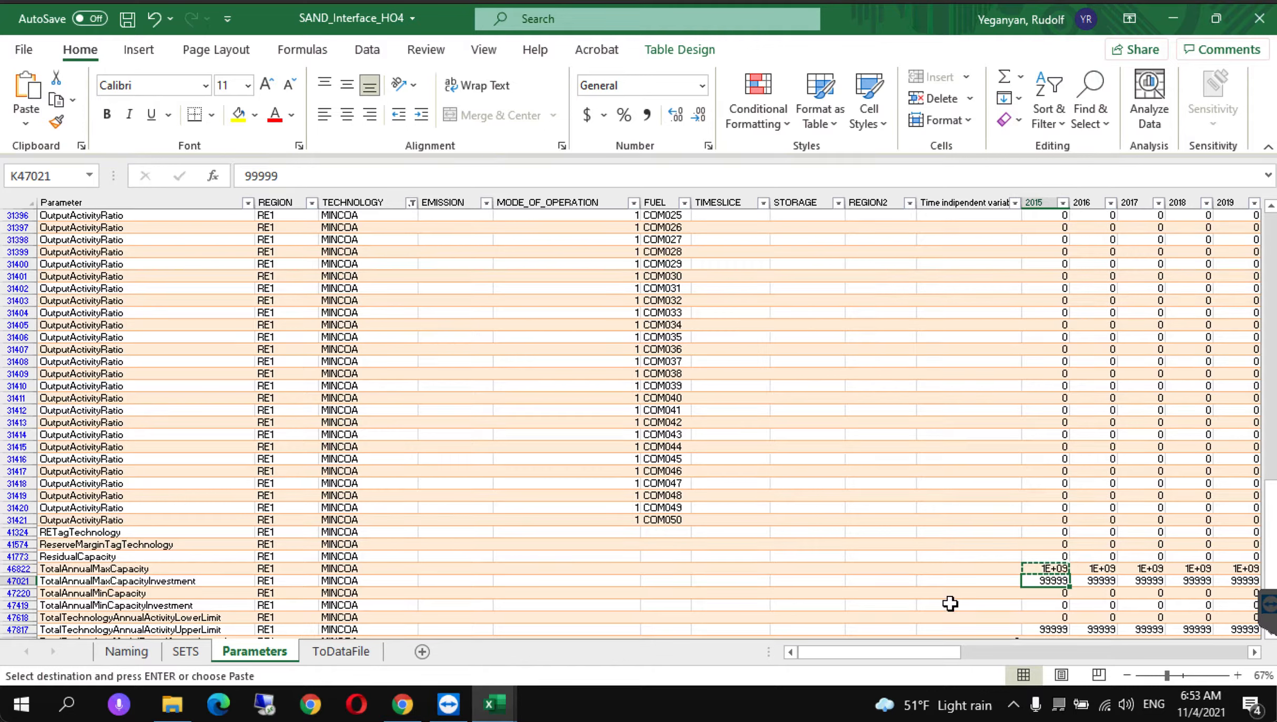
pyautogui.hotkey('ctrl', 'shift', 'Right')
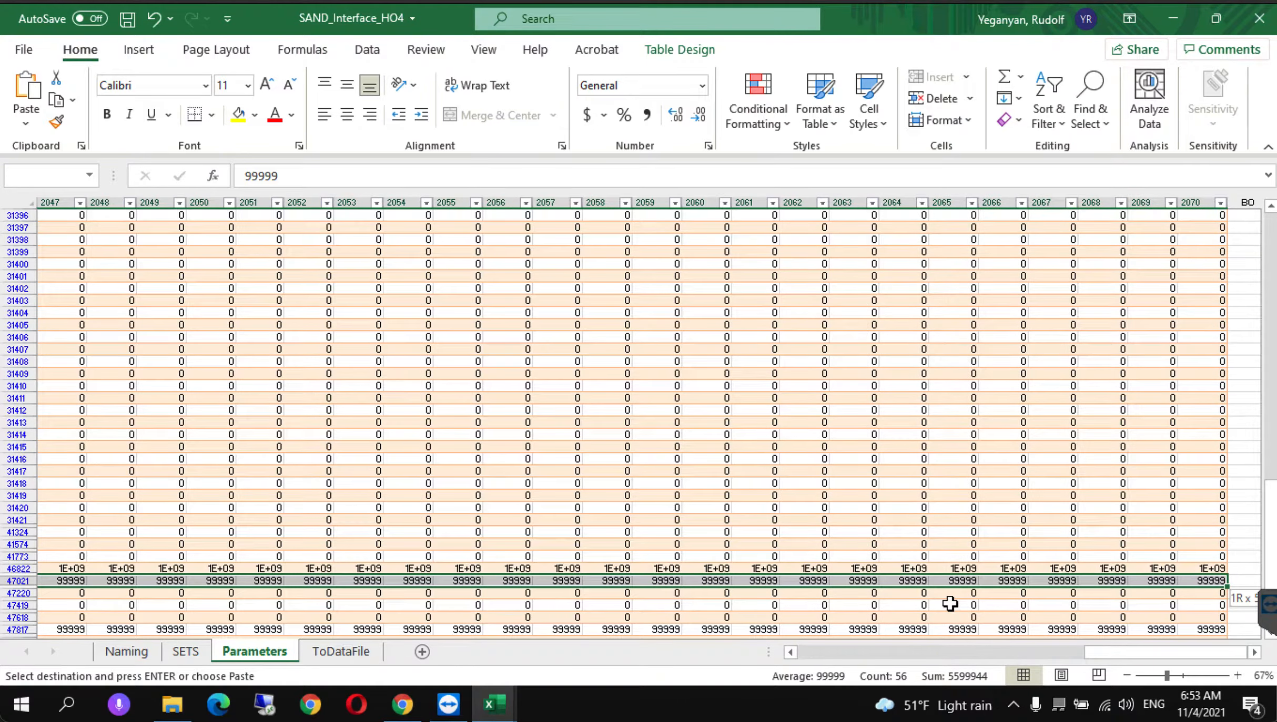
pyautogui.hotkey('ctrl', 'v')
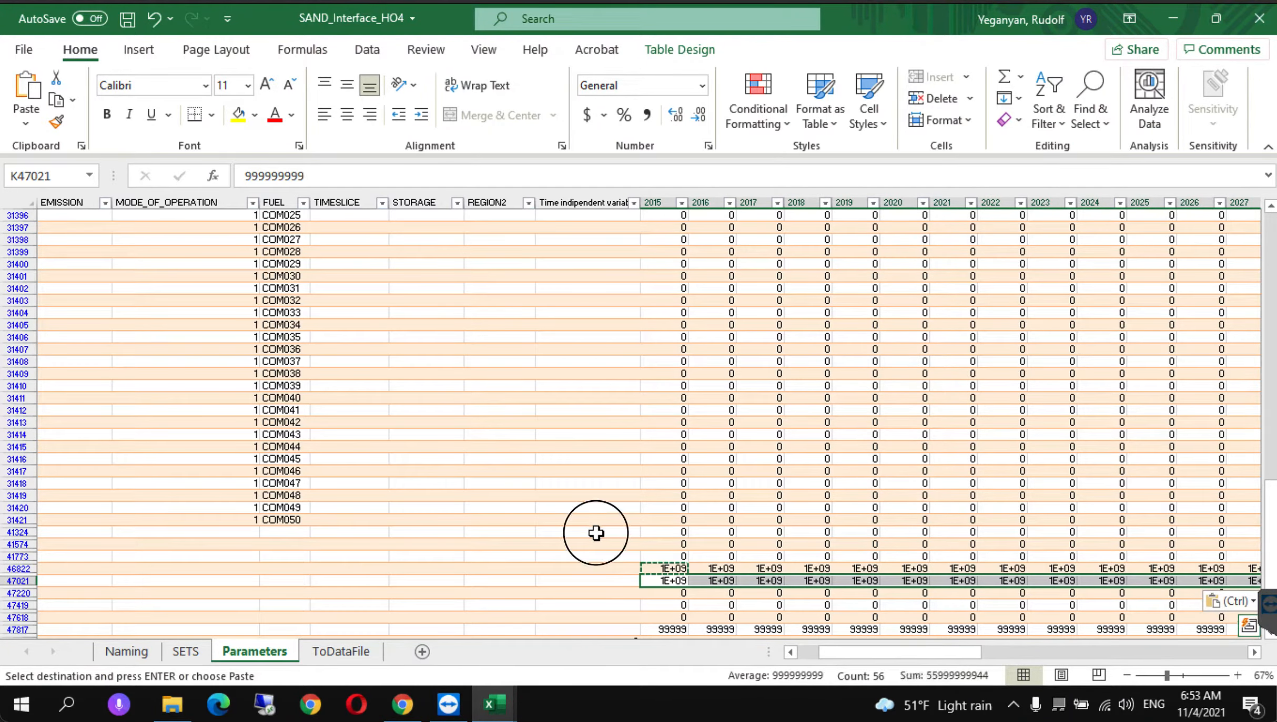
pyautogui.click(596, 533)
# Step: Switch to the Data preparation for Hands-on 4 workbook and go to the parameter name in the TotalAnnualMaxCapacityInvestment row of the (4) MINCOA sheet
pyautogui.moveTo(493, 705)
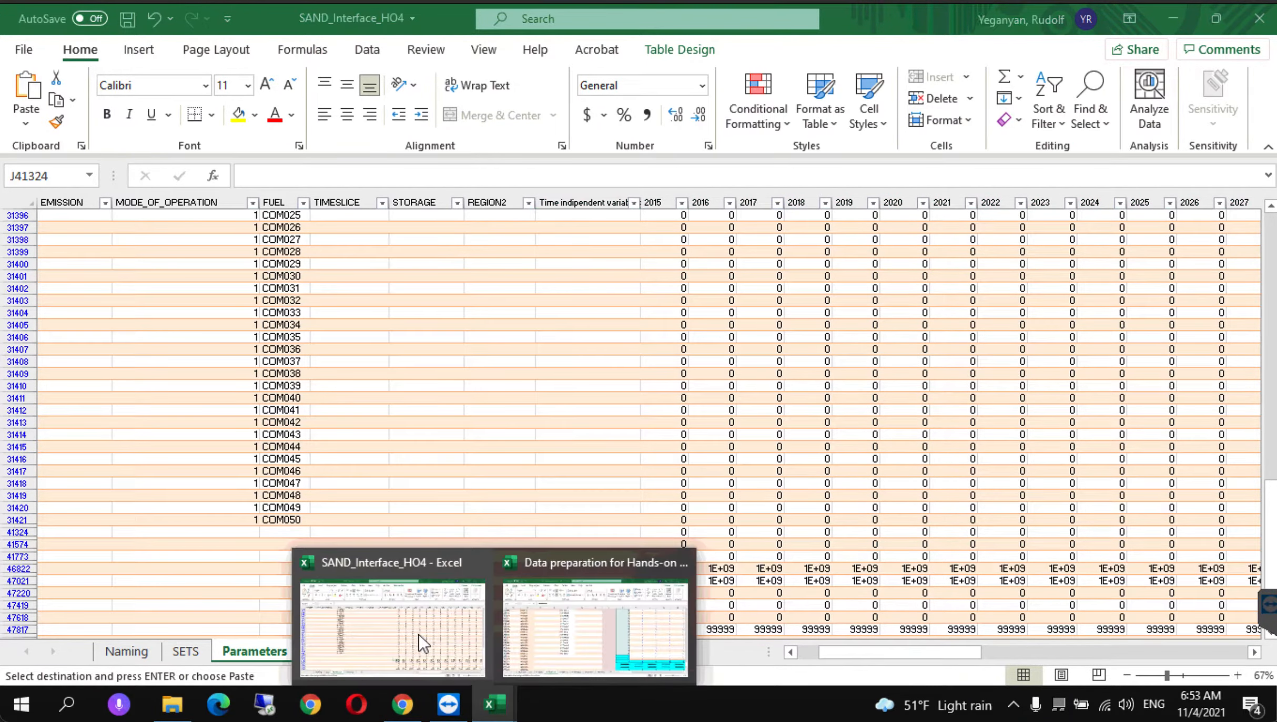
pyautogui.click(549, 611)
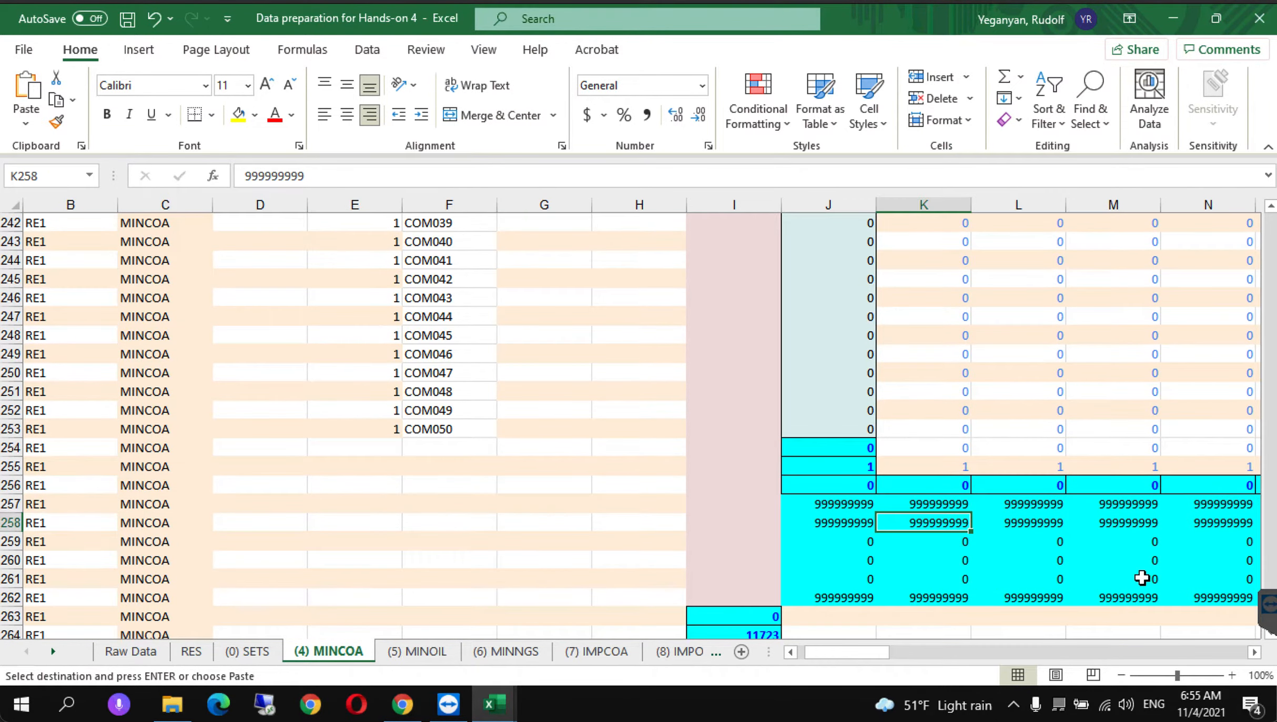
pyautogui.press('Left')
pyautogui.press('Left')
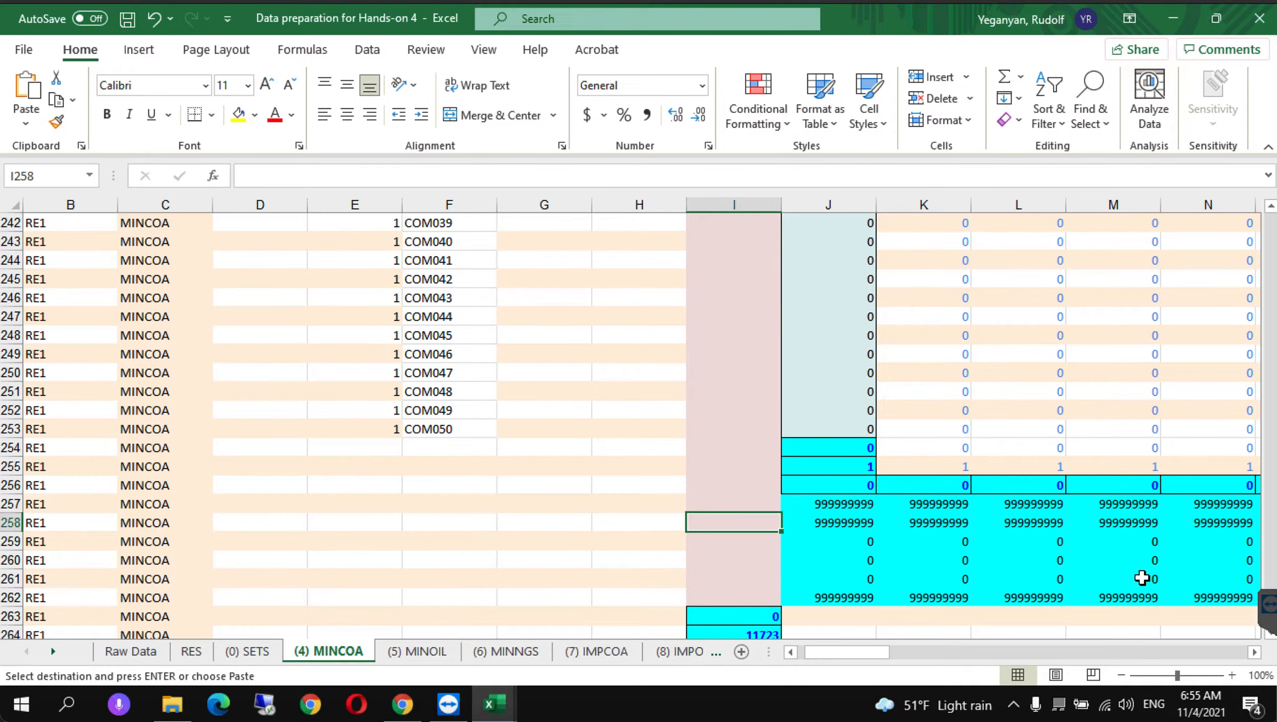
pyautogui.press('Left')
pyautogui.press('Left')
pyautogui.press('Left')
pyautogui.press('Left')
pyautogui.press('Left')
pyautogui.press('Left')
pyautogui.press('Left')
pyautogui.press('Left')
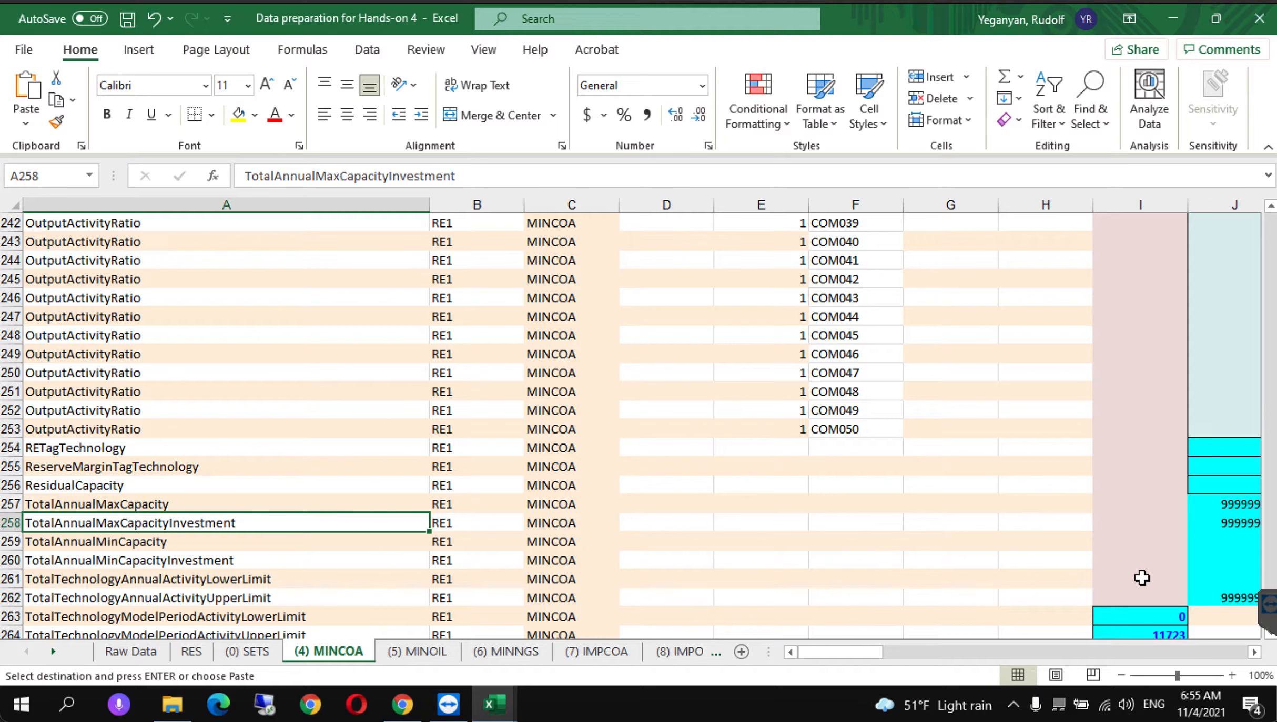
# Step: Find MINCOA's TotalTechnologyModelPeriodActivityUpperLimit row and copy its time-independent value of 11723
pyautogui.press('Down')
pyautogui.press('Down')
pyautogui.press('Down')
pyautogui.press('Down')
pyautogui.press('Down')
pyautogui.press('Down')
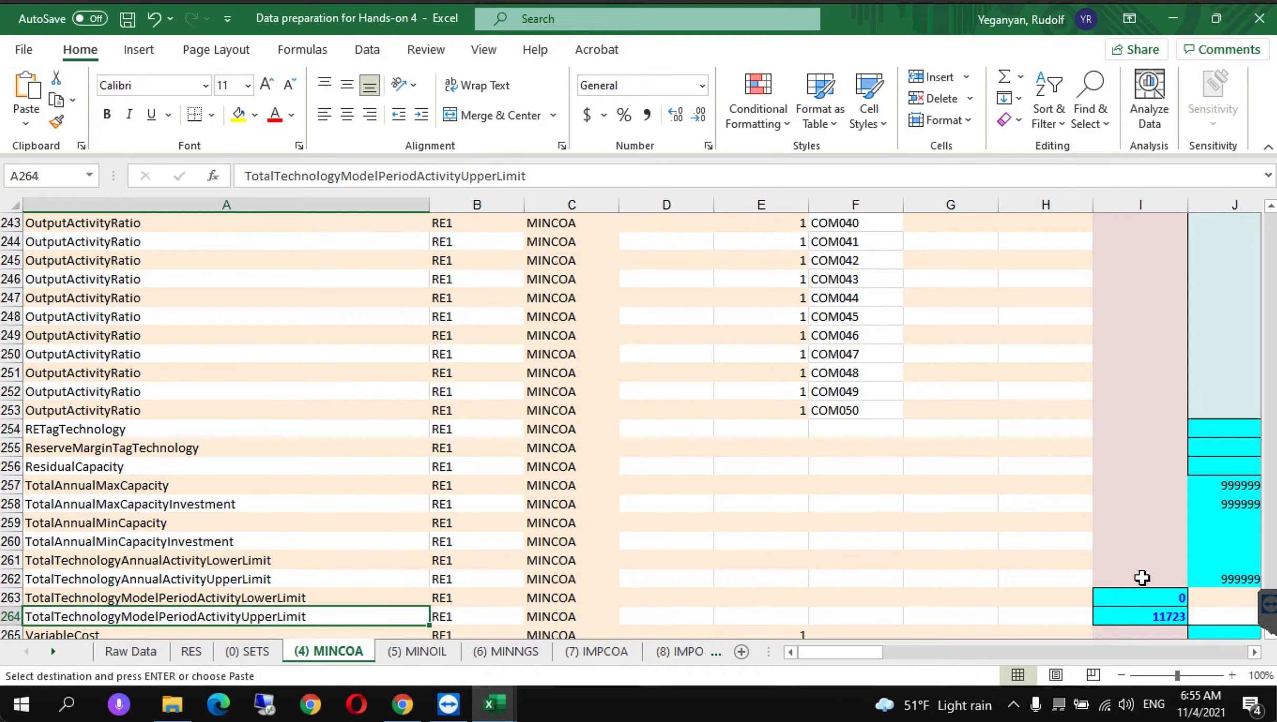
pyautogui.press('Down')
pyautogui.press('Up')
pyautogui.press('Right')
pyautogui.press('Right')
pyautogui.press('Right')
pyautogui.press('Right')
pyautogui.press('Right')
pyautogui.press('Right')
pyautogui.press('Right')
pyautogui.press('Right')
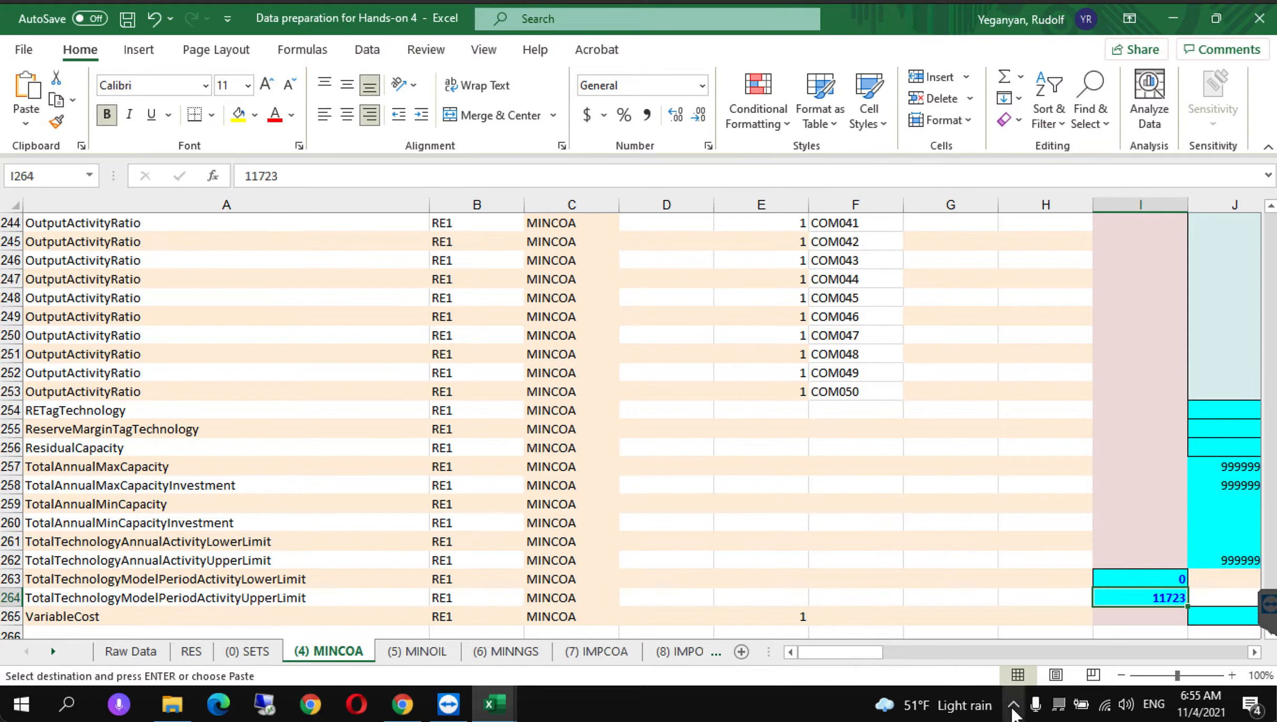
pyautogui.press('alt')
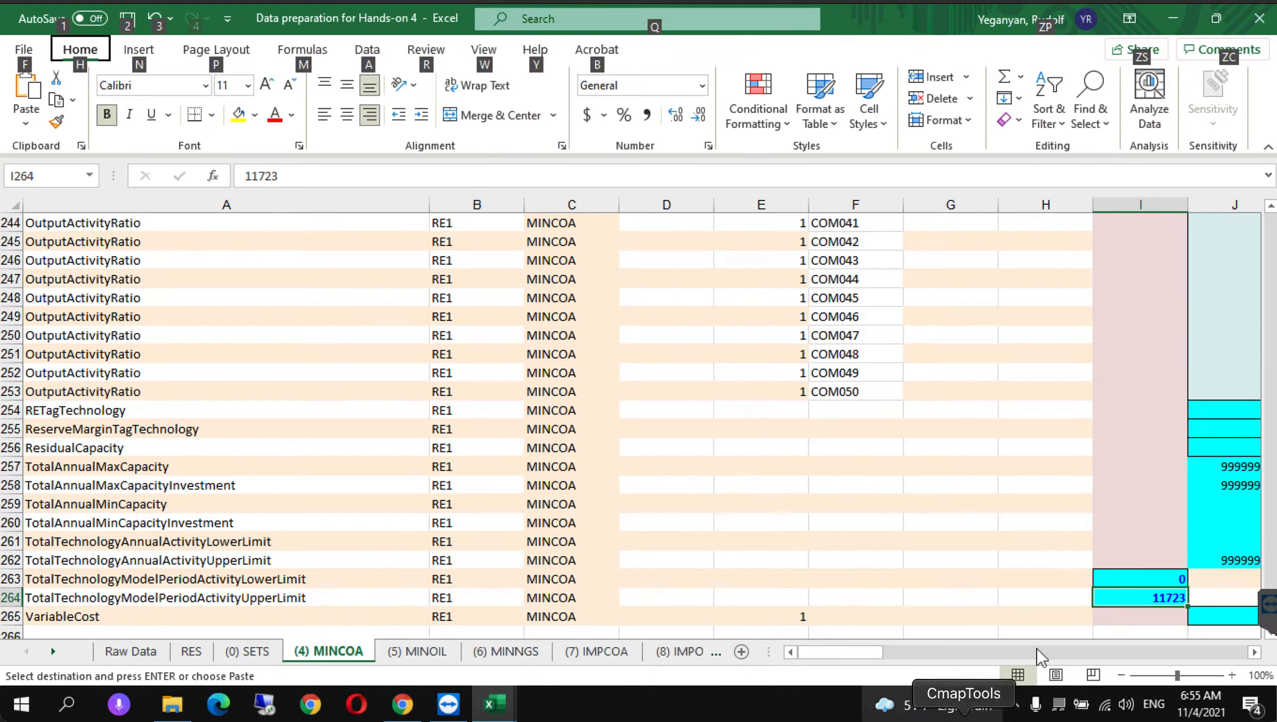
pyautogui.click(1007, 600)
pyautogui.click(1130, 595)
pyautogui.hotkey('ctrl', 'c')
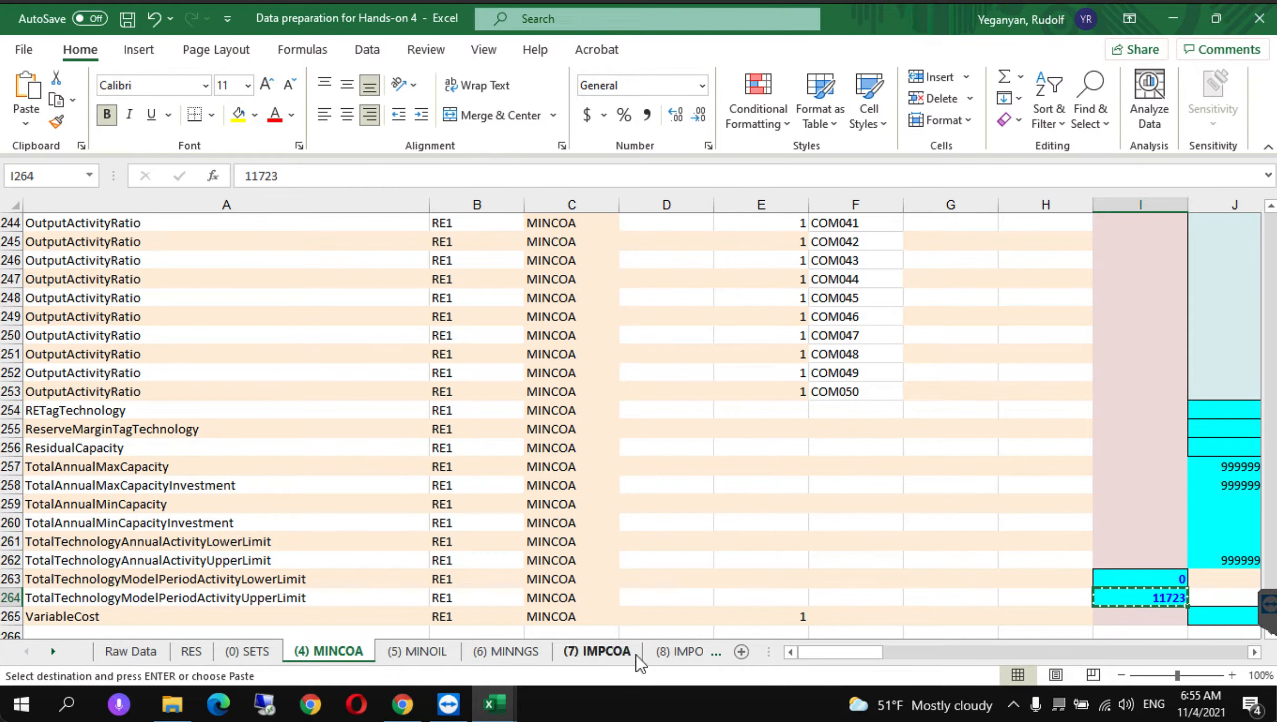
# Step: Paste 11723 as a value into MINCOA's time-independent TotalTechnologyModelPeriodActivityUpperLimit cell in the SAND_Interface_HO4 workbook
pyautogui.click(495, 704)
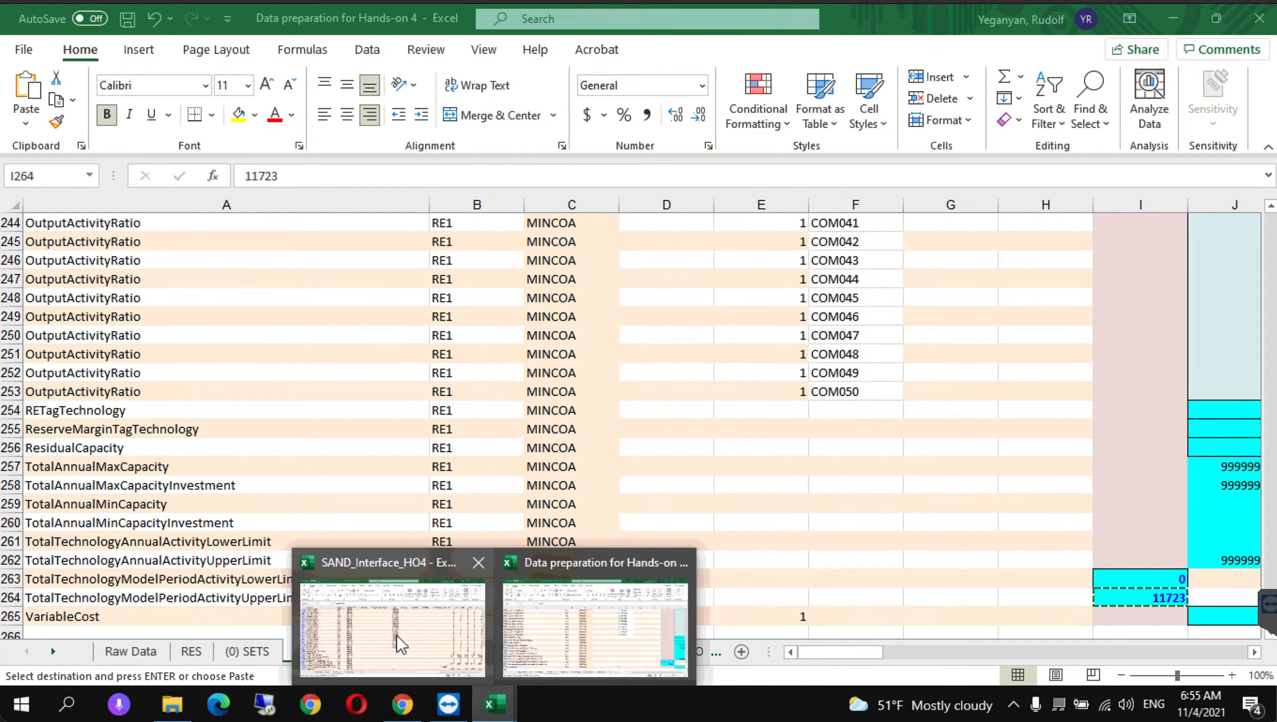
pyautogui.click(405, 645)
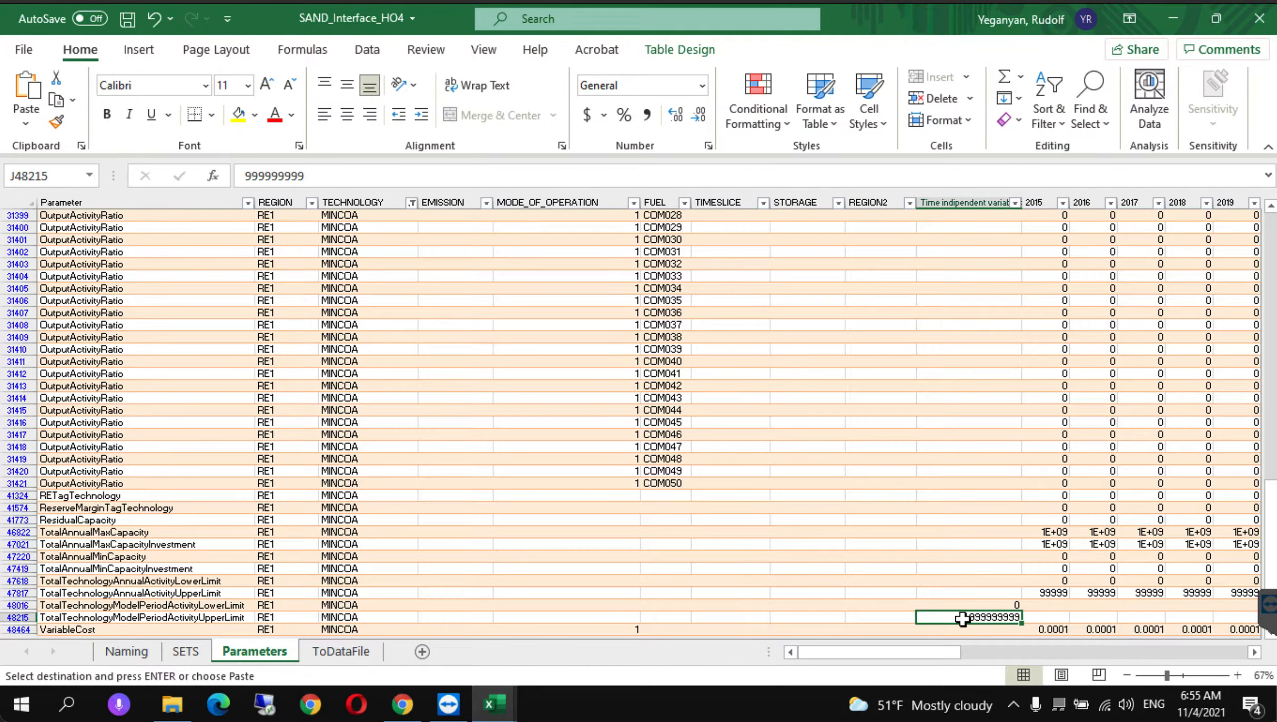
pyautogui.rightClick(961, 620)
pyautogui.click(1047, 166)
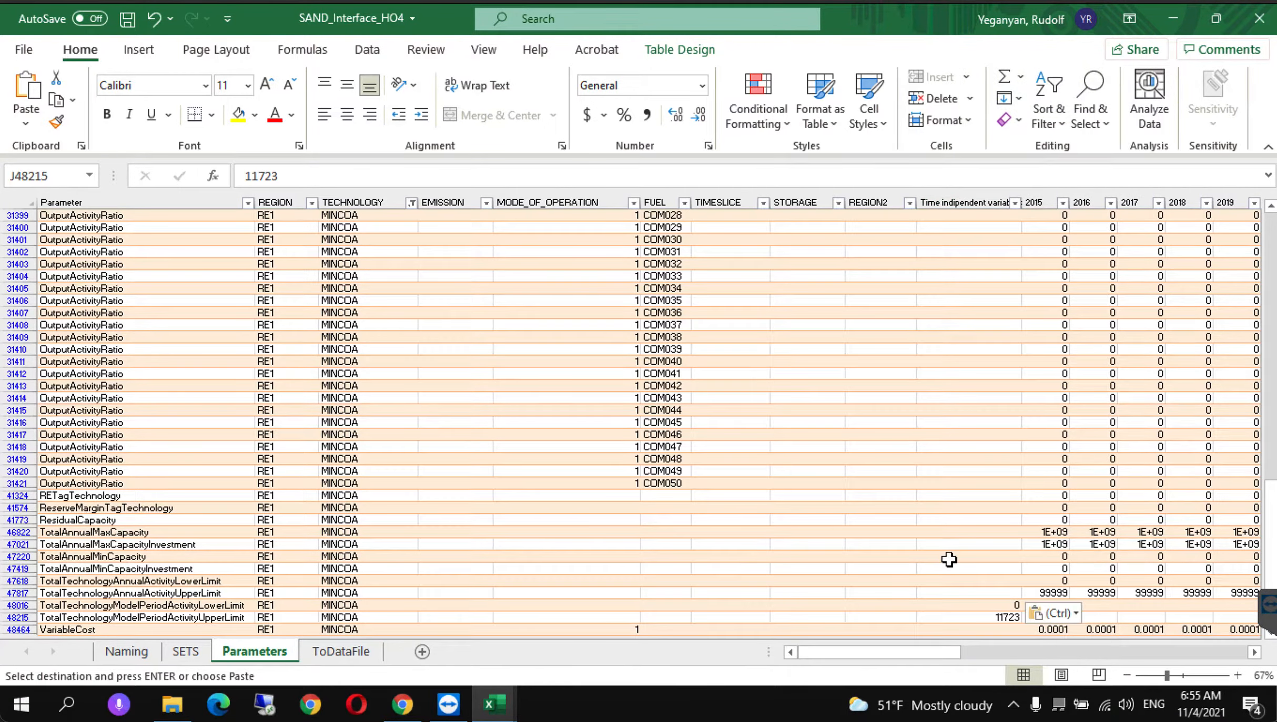
pyautogui.click(806, 618)
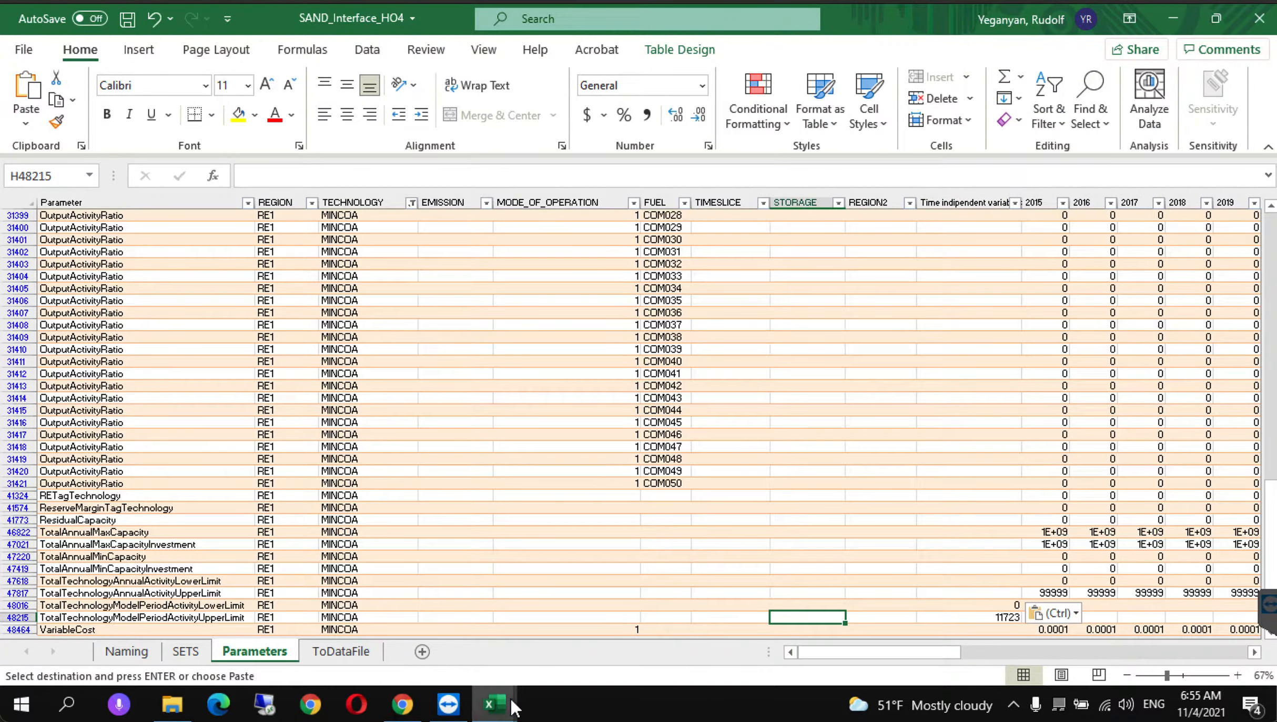
# Step: Switch to the data preparation workbook and copy MINCOA's VariableCost values for all years, starting from the first-year 3.3
pyautogui.moveTo(513, 707)
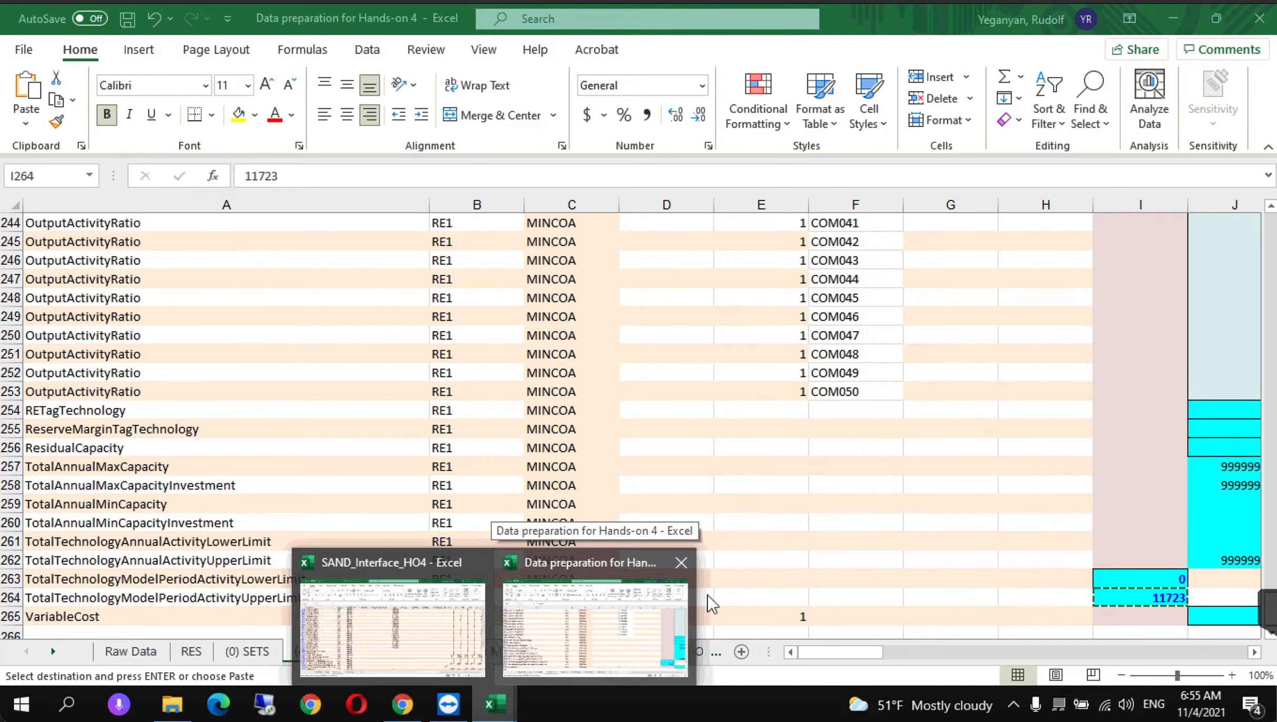
pyautogui.click(692, 609)
pyautogui.click(1208, 615)
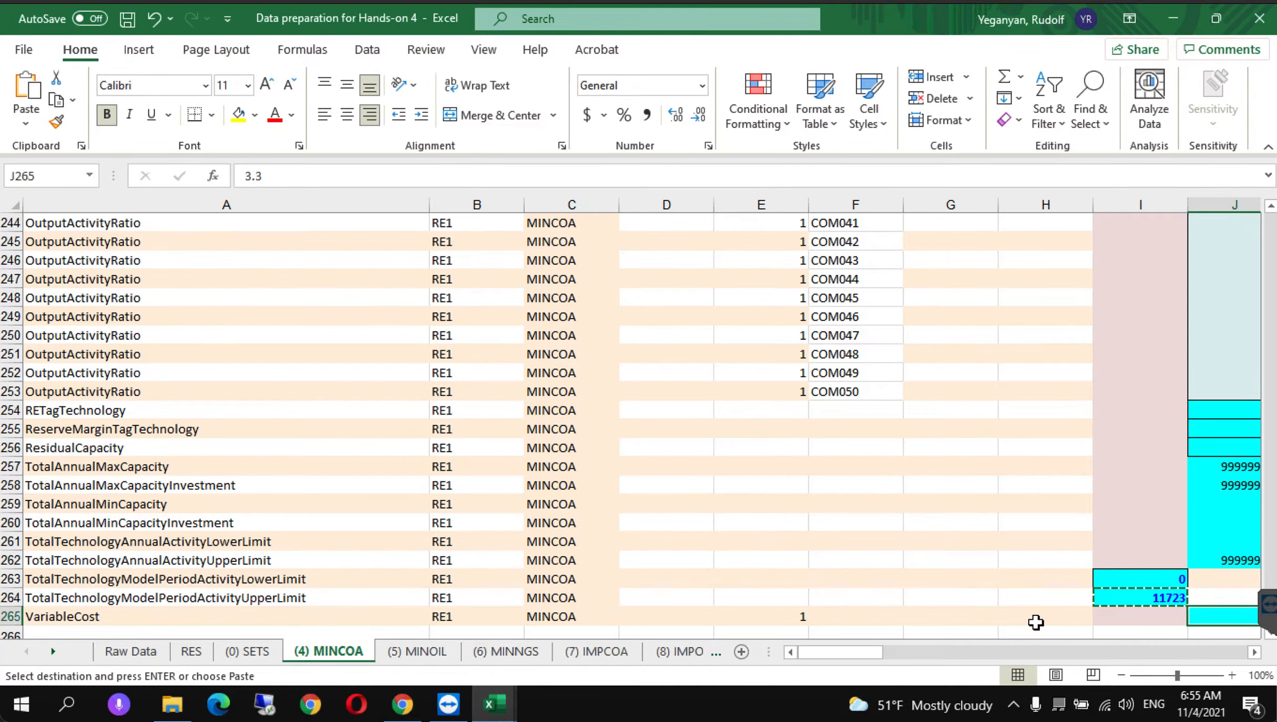
pyautogui.hscroll(1, 1035, 623)
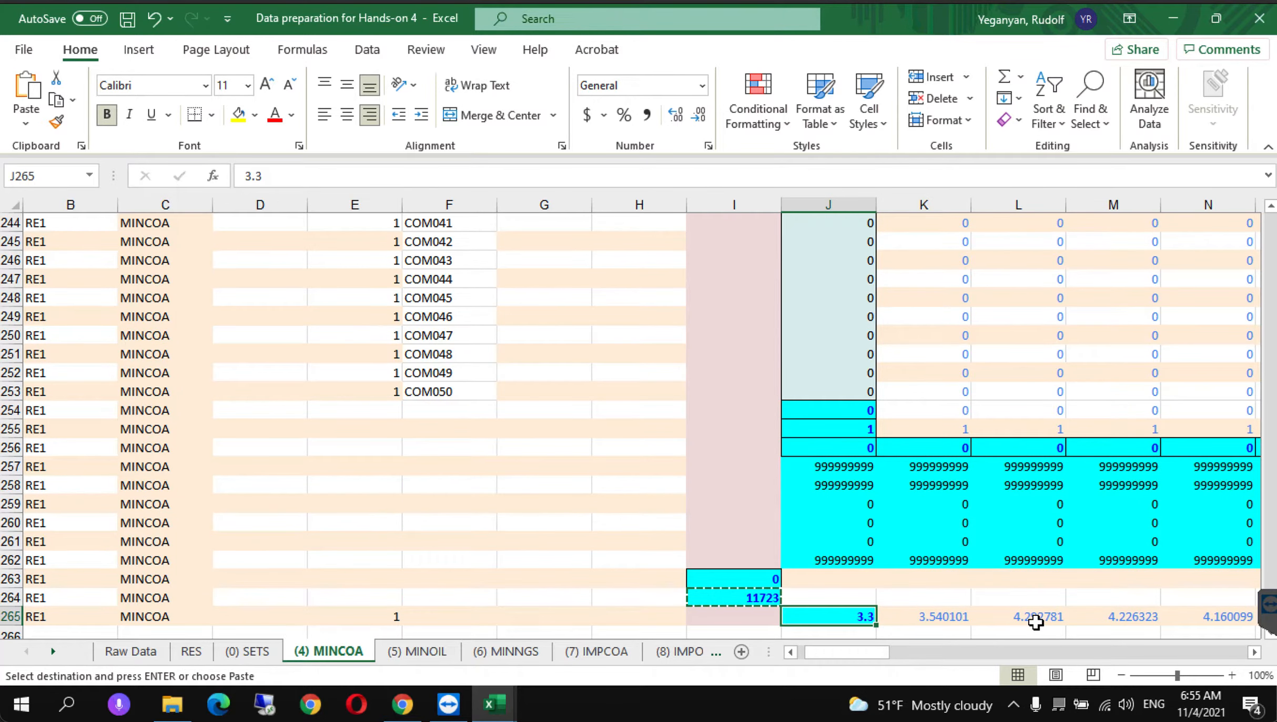
pyautogui.press('Right')
pyautogui.press('Right')
pyautogui.press('Left')
pyautogui.press('Left')
pyautogui.hotkey('ctrl', 'shift', 'Right')
pyautogui.hotkey('ctrl', 'c')
pyautogui.moveTo(494, 699)
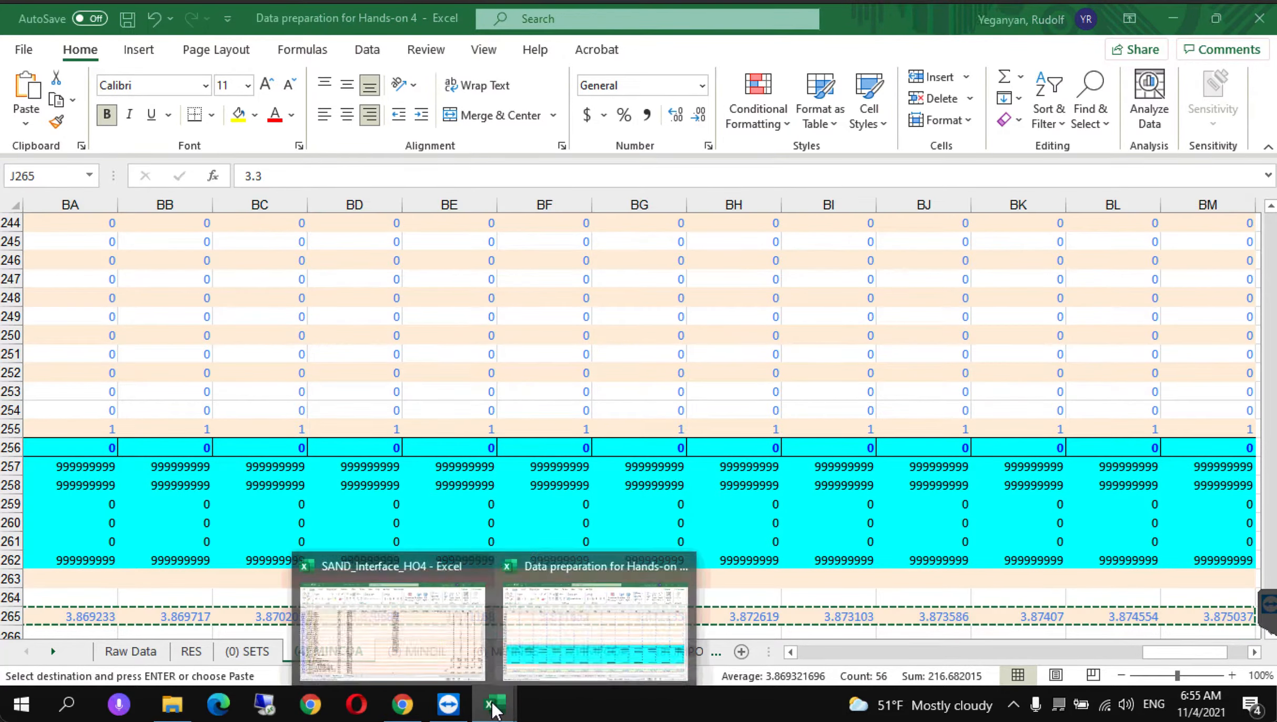
# Step: Paste the copied costs as values into MINCOA's VariableCost row of SAND_Interface_HO4, starting at 2015
pyautogui.click(428, 641)
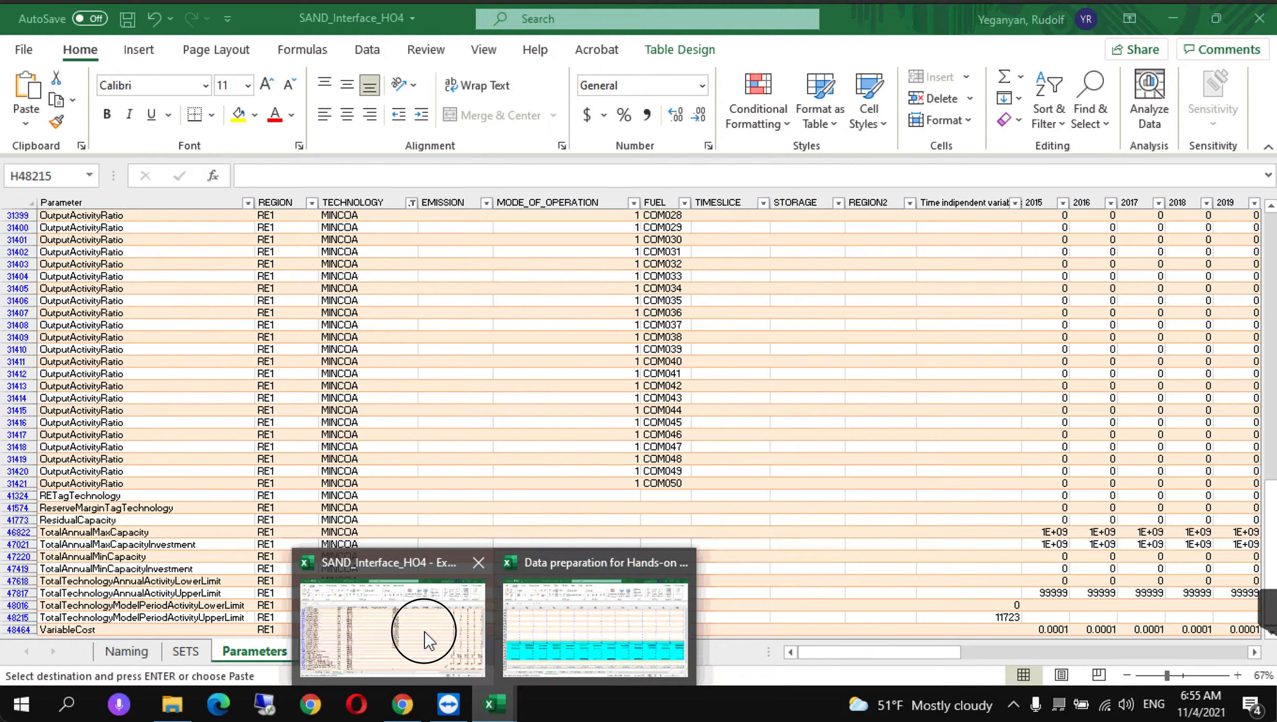
pyautogui.click(1043, 629)
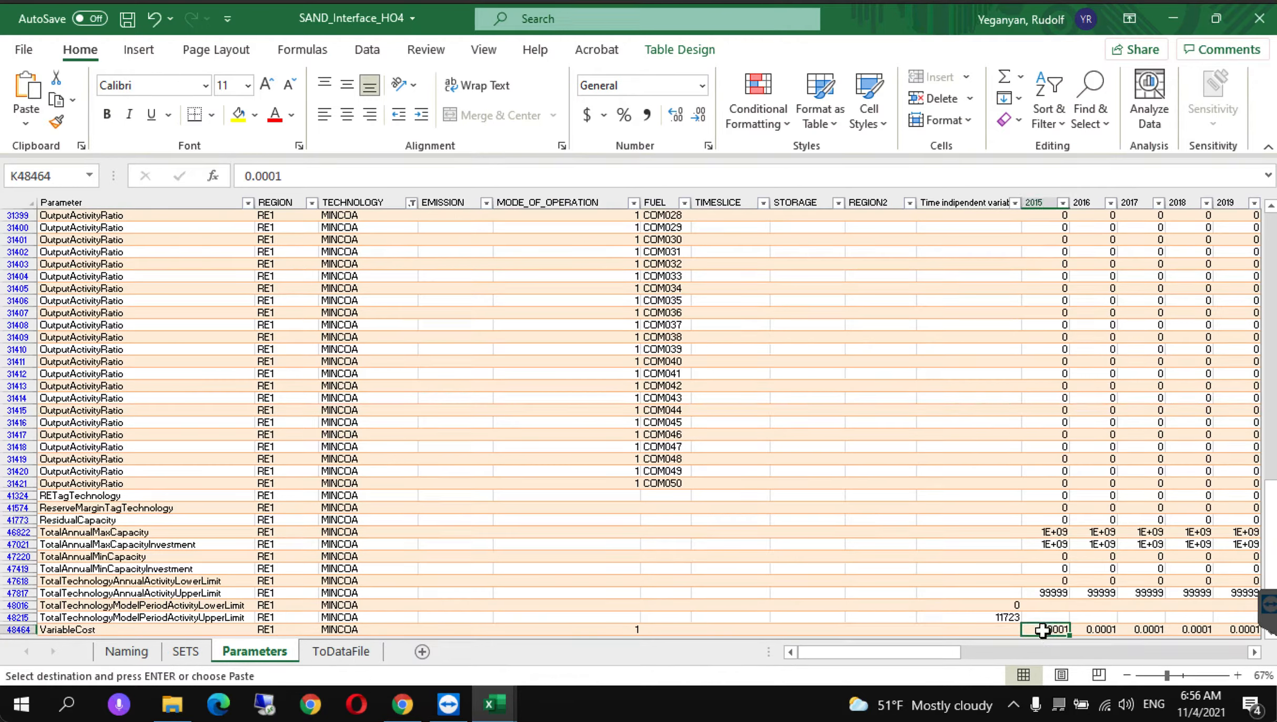
pyautogui.rightClick(1043, 629)
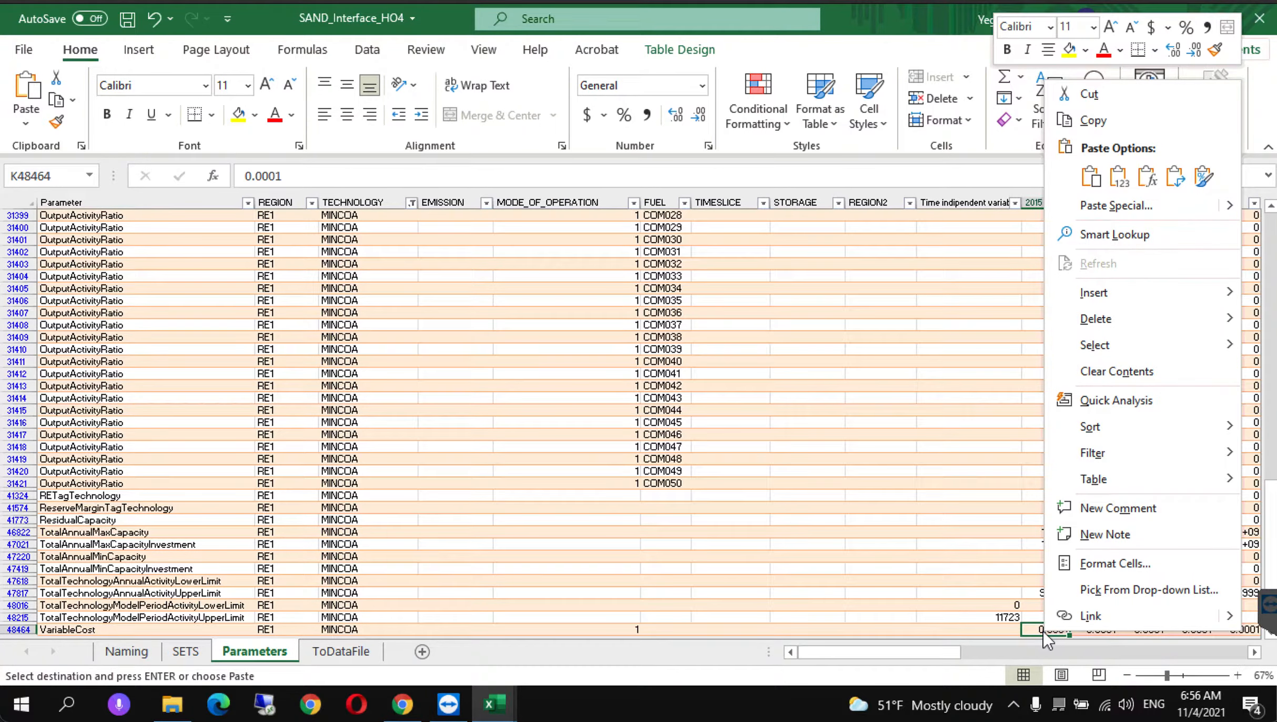
pyautogui.click(1118, 178)
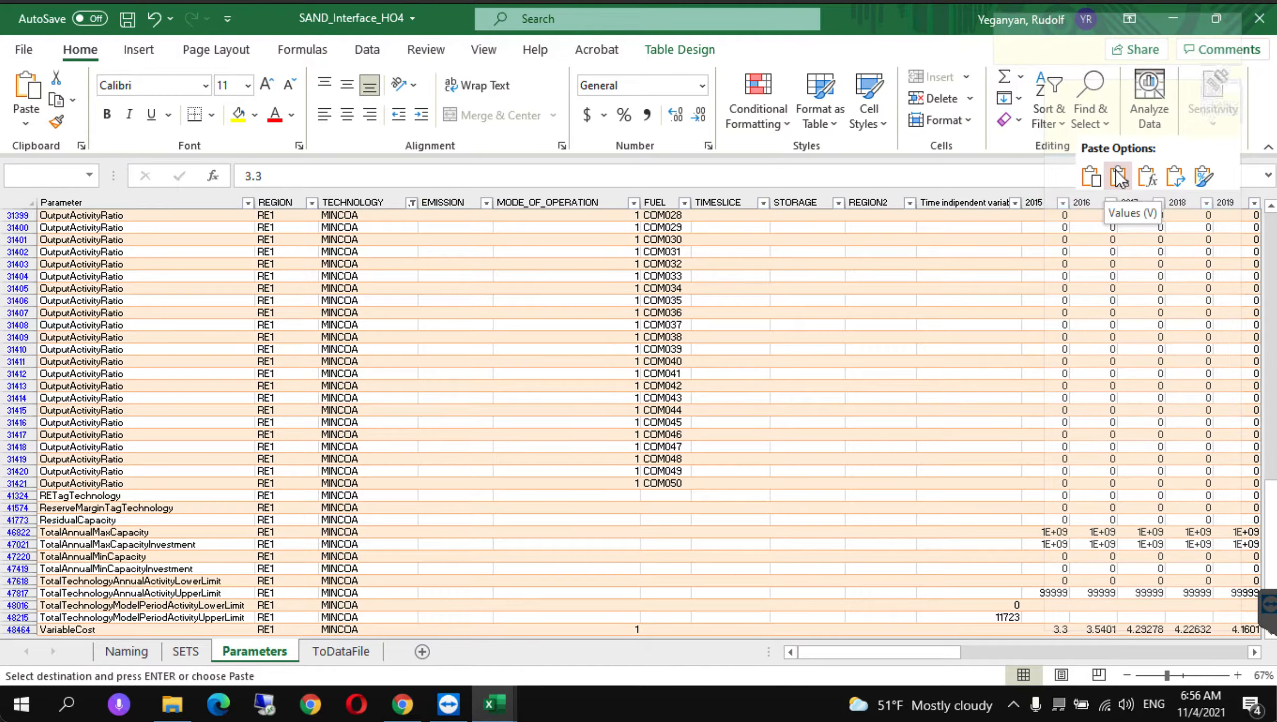
pyautogui.click(730, 556)
# Step: Check MINCOA's first-year TotalTechnologyAnnualActivityUpperLimit in the data preparation workbook, and return to SAND_Interface_HO4
pyautogui.hotkey('ctrl', 'Tab')
pyautogui.moveTo(1168, 657); pyautogui.dragTo(818, 675)
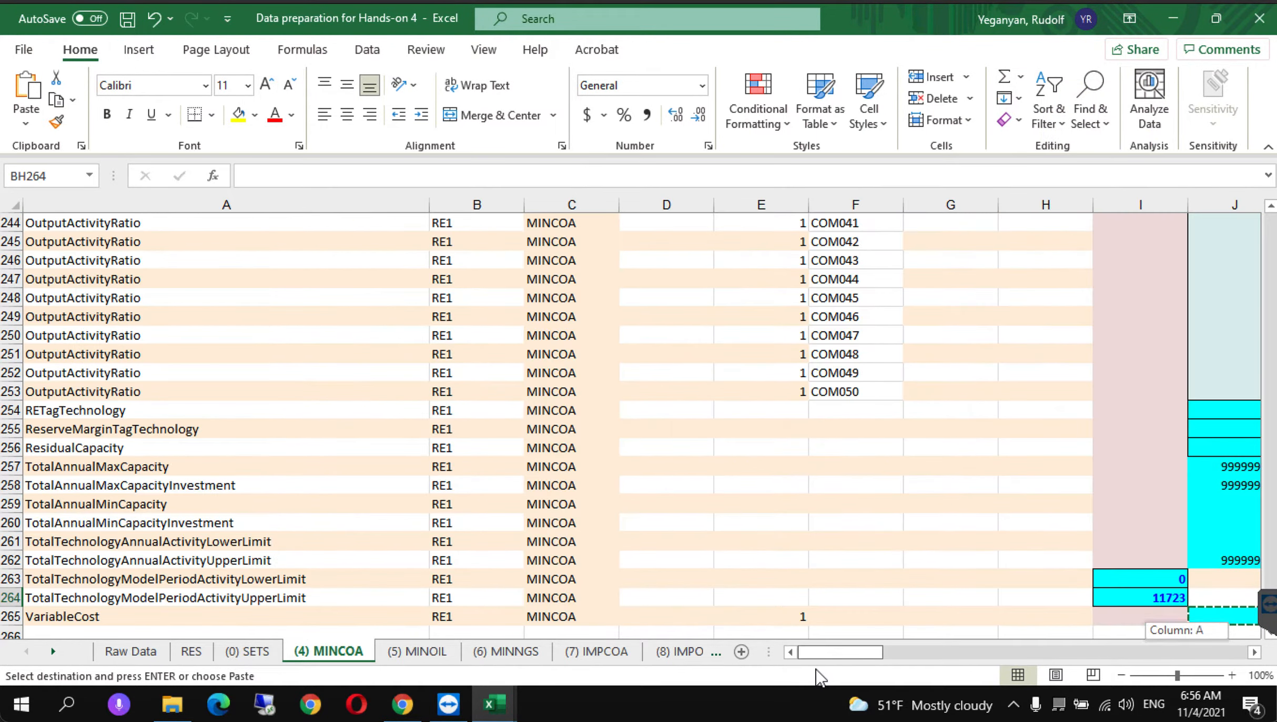
pyautogui.click(1215, 561)
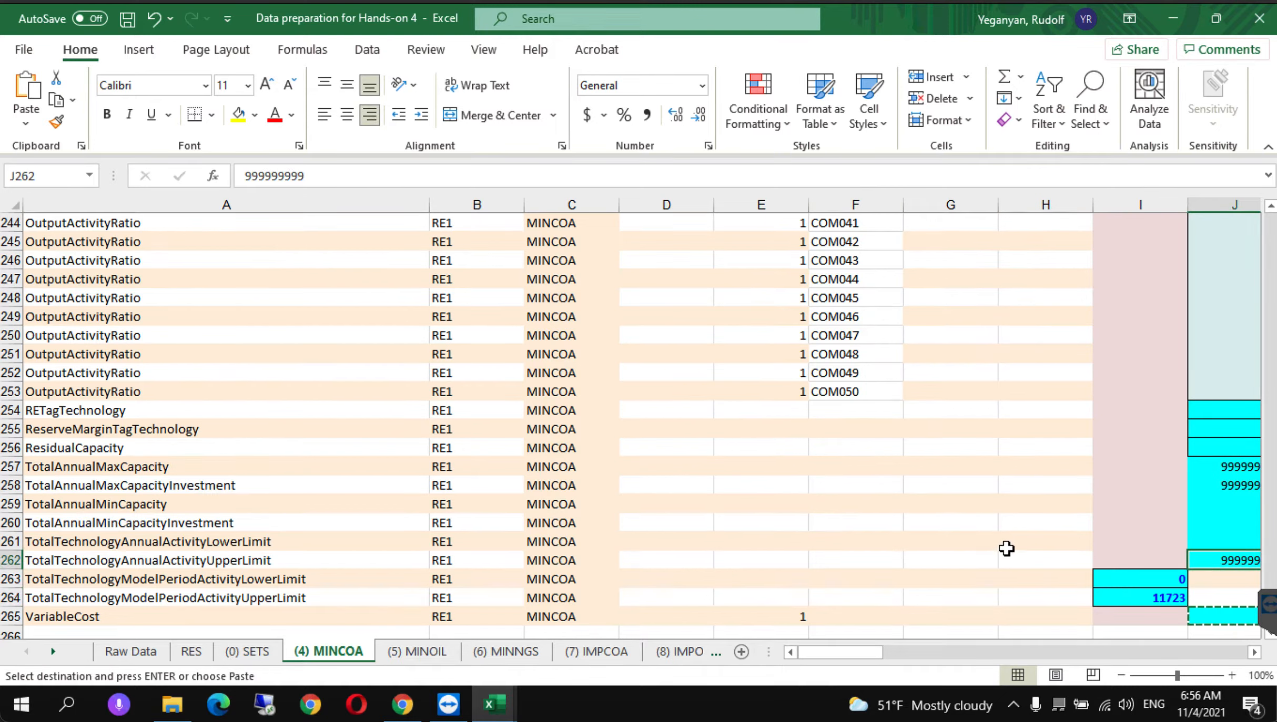
pyautogui.moveTo(487, 708)
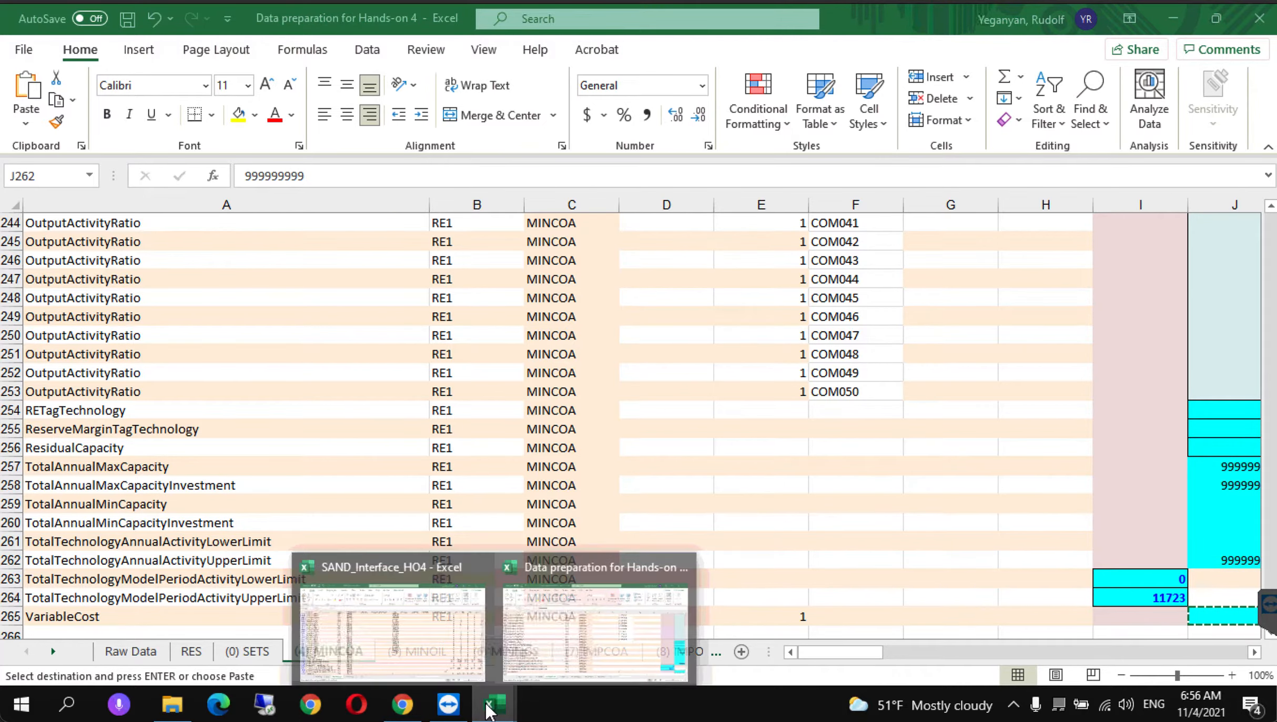
pyautogui.doubleClick(1230, 560)
pyautogui.click(490, 701)
pyautogui.click(427, 634)
# Step: Copy MINCOA's 2015 TotalAnnualMaxCapacityInvestment value of 999999999 into its TotalTechnologyAnnualActivityUpperLimit row for all years from 2015, and save the workbook
pyautogui.click(1048, 606)
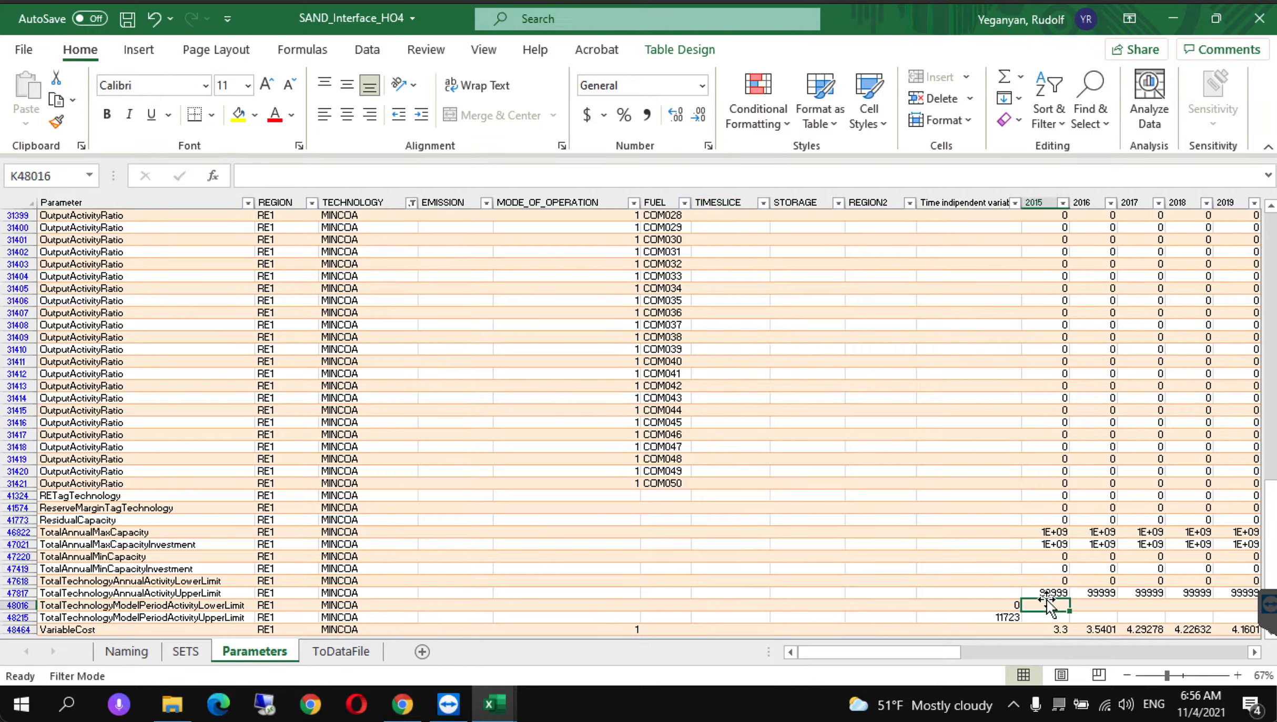
pyautogui.click(1046, 593)
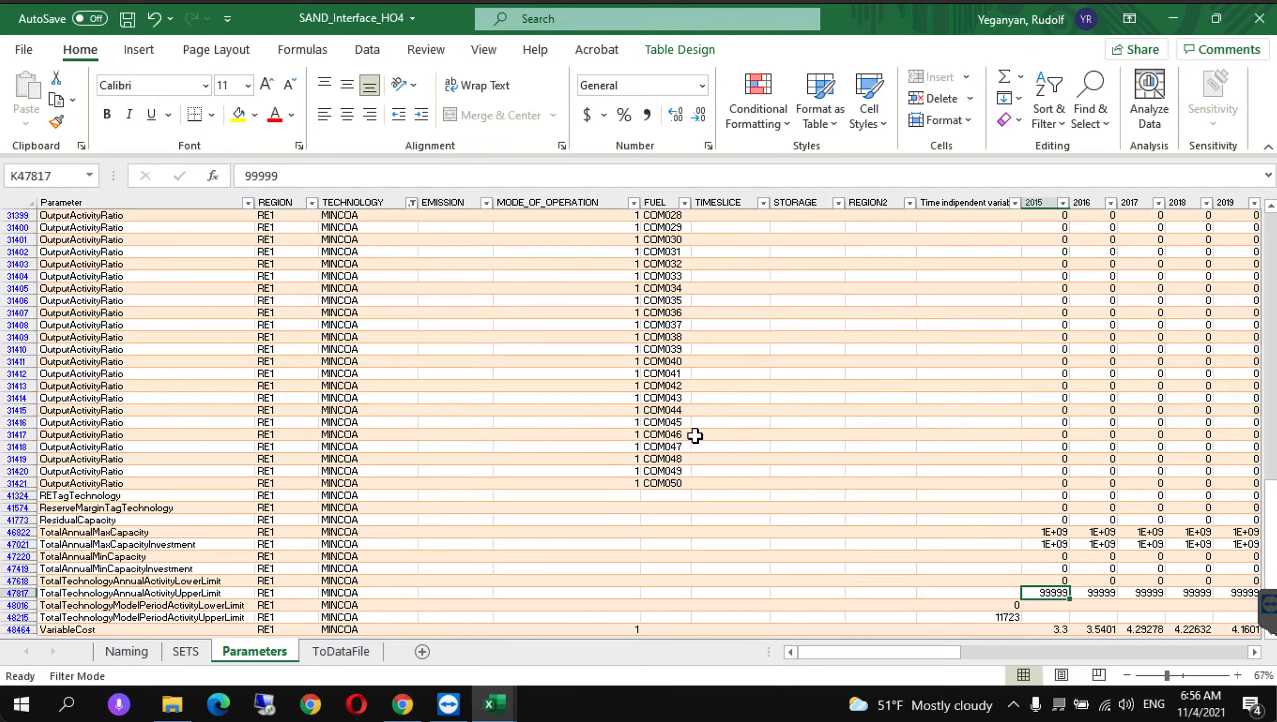
pyautogui.click(1052, 542)
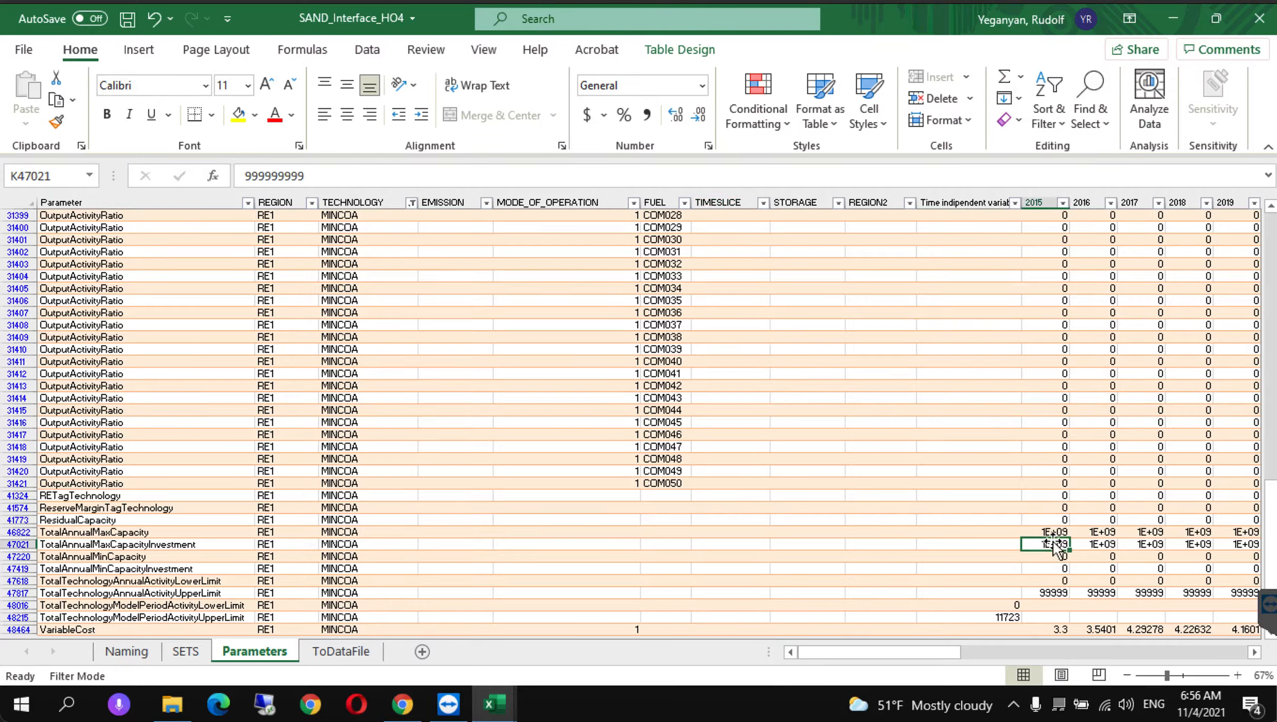
pyautogui.hotkey('ctrl', 'c')
pyautogui.click(1046, 593)
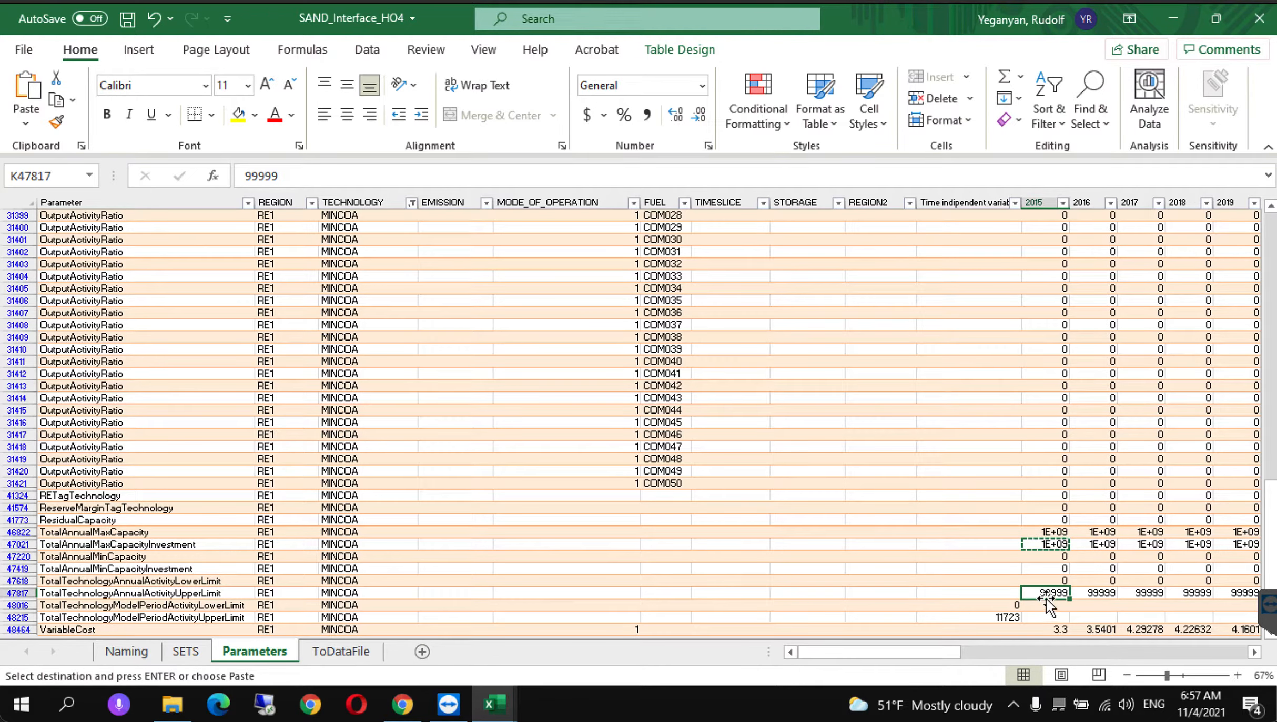
pyautogui.hotkey('ctrl', 'v')
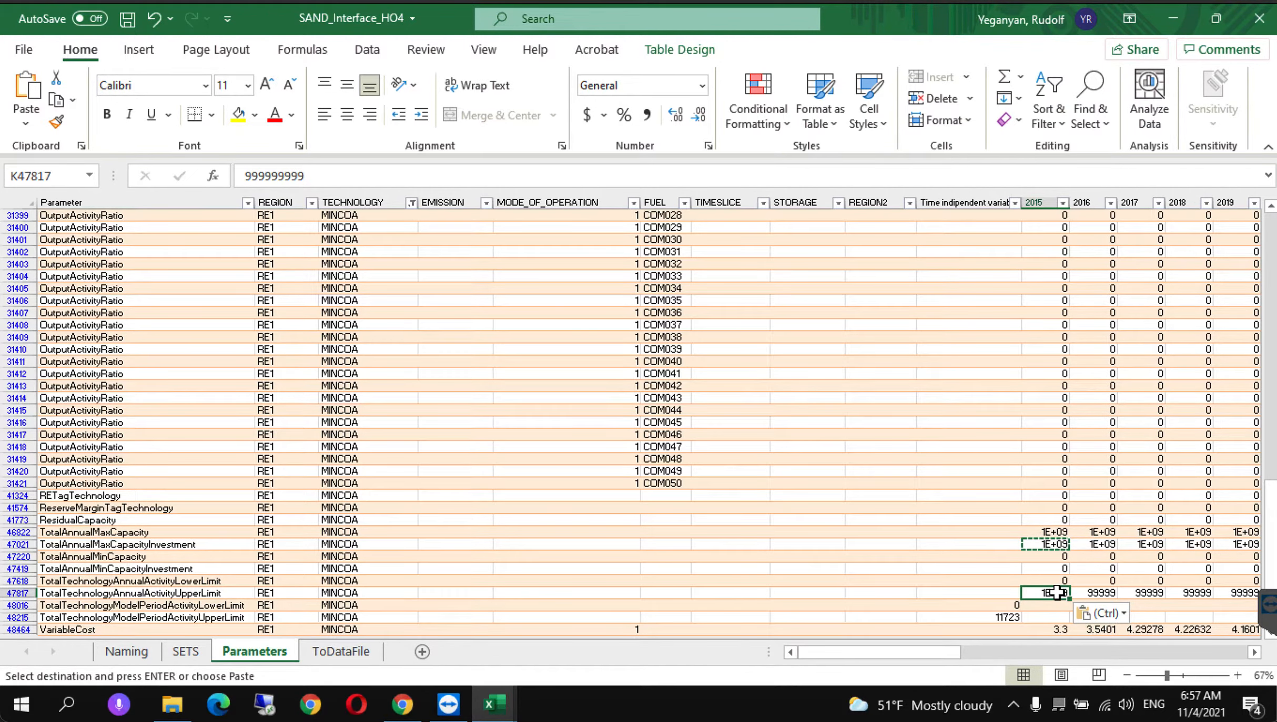
pyautogui.hotkey('ctrl', 'shift', 'Right')
pyautogui.hotkey('ctrl', 'v')
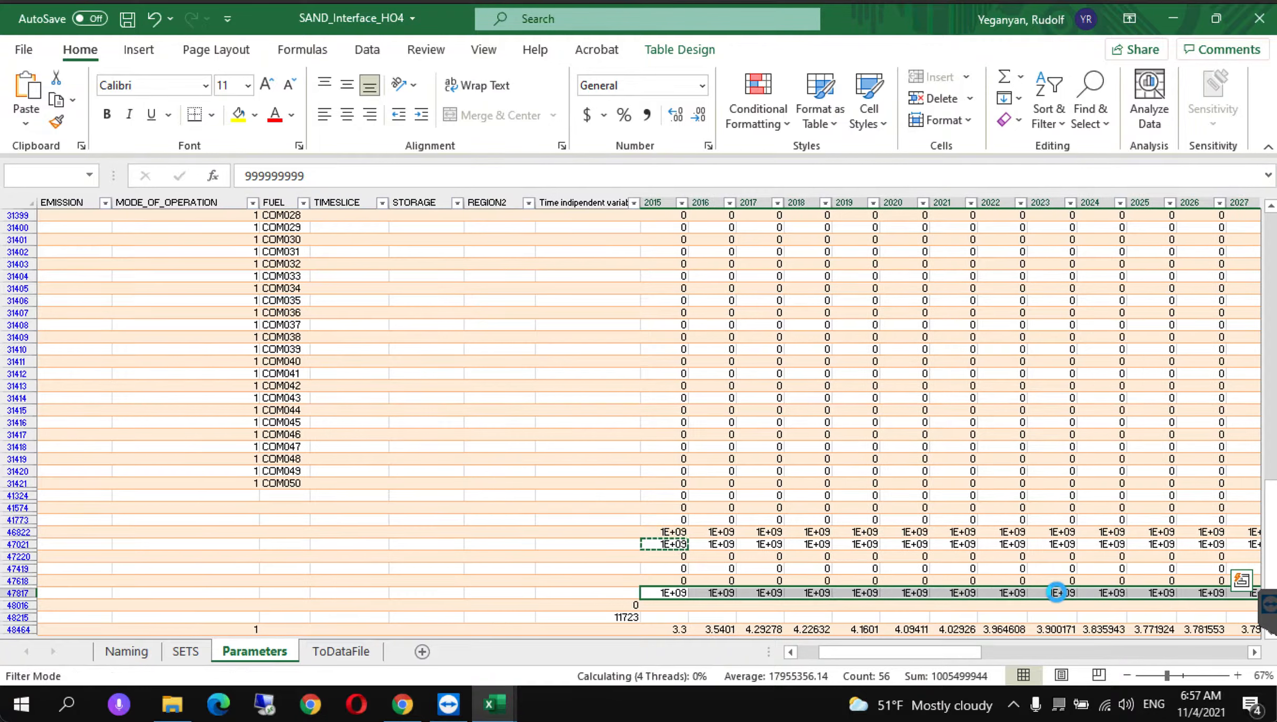
pyautogui.click(587, 569)
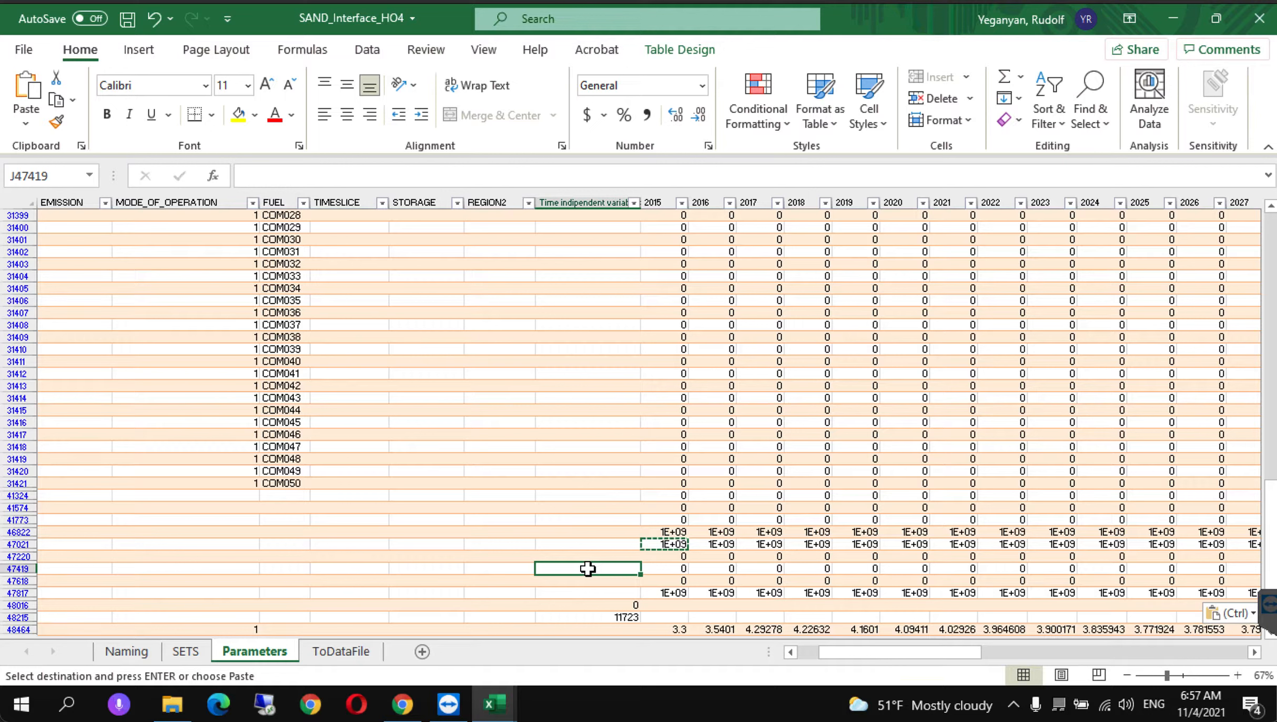
pyautogui.hotkey('ctrl', 's')
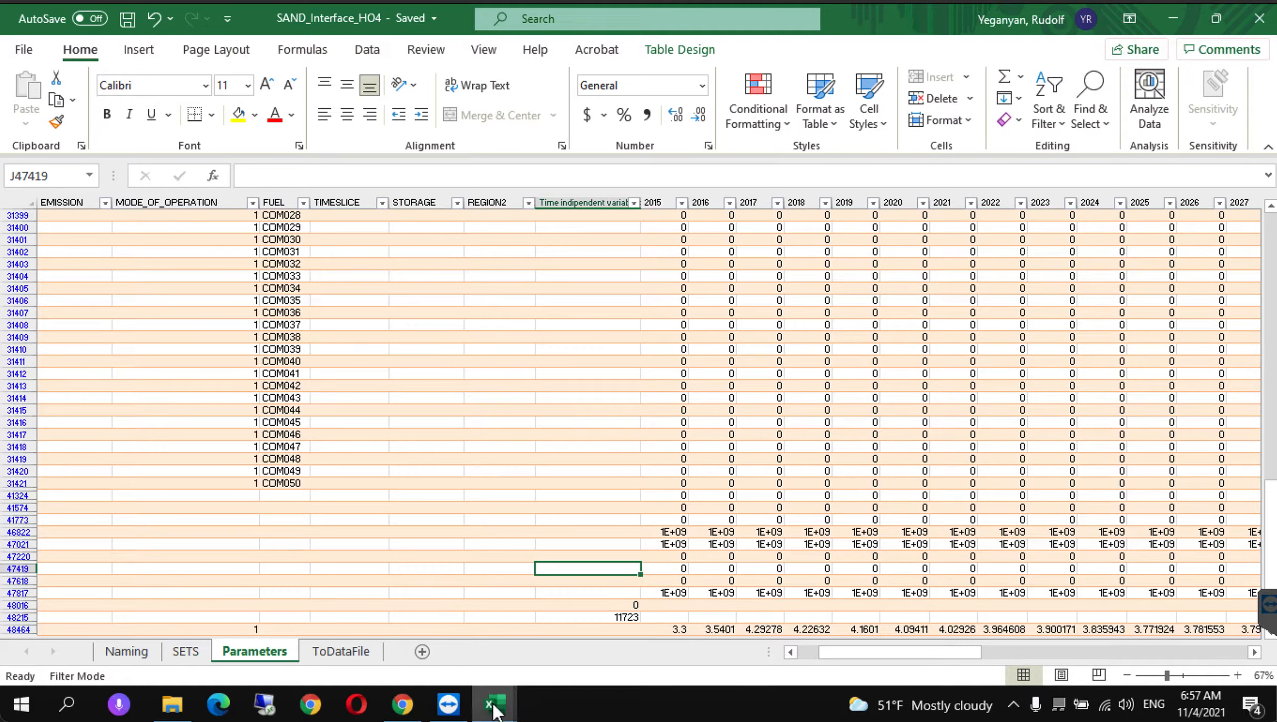
# Step: Switch to the data preparation workbook and check the first-year ReserveMarginTagTechnology value for MINCOA
pyautogui.moveTo(492, 705)
pyautogui.click(439, 625)
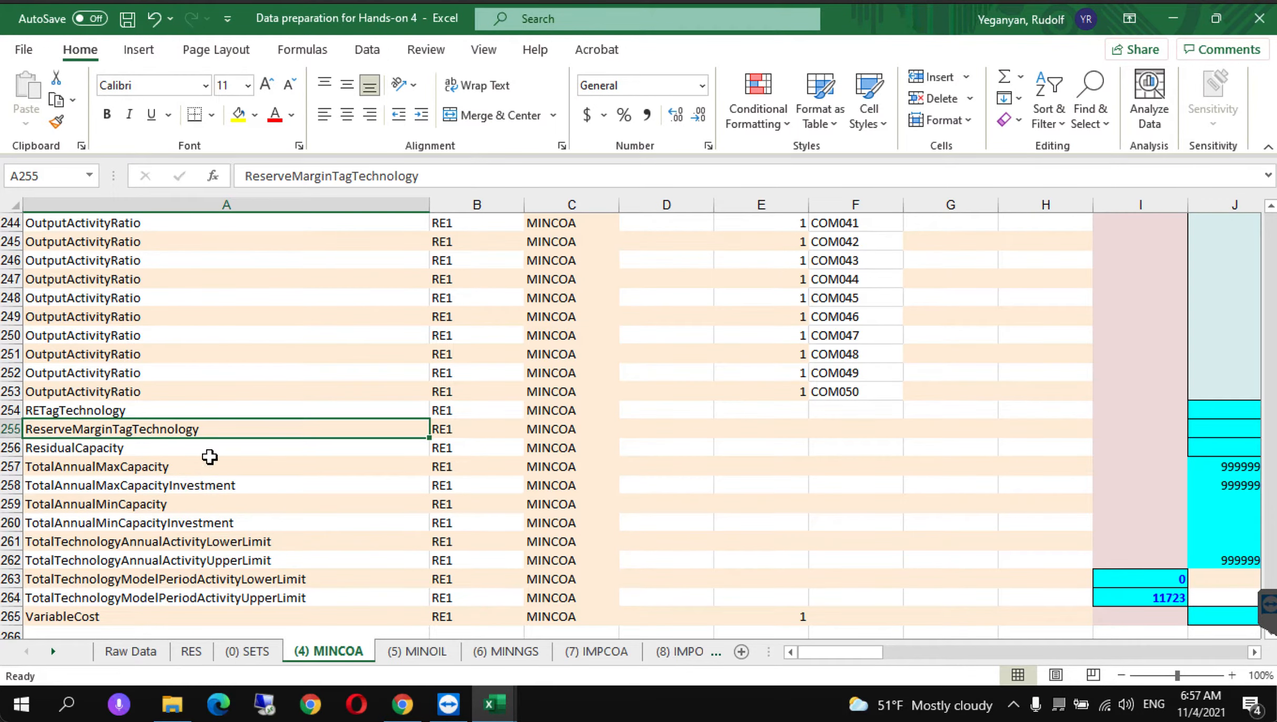
pyautogui.press('Right')
pyautogui.press('Right')
pyautogui.press('Right')
pyautogui.press('Right')
pyautogui.press('Right')
pyautogui.press('Right')
pyautogui.press('Right')
pyautogui.press('Right')
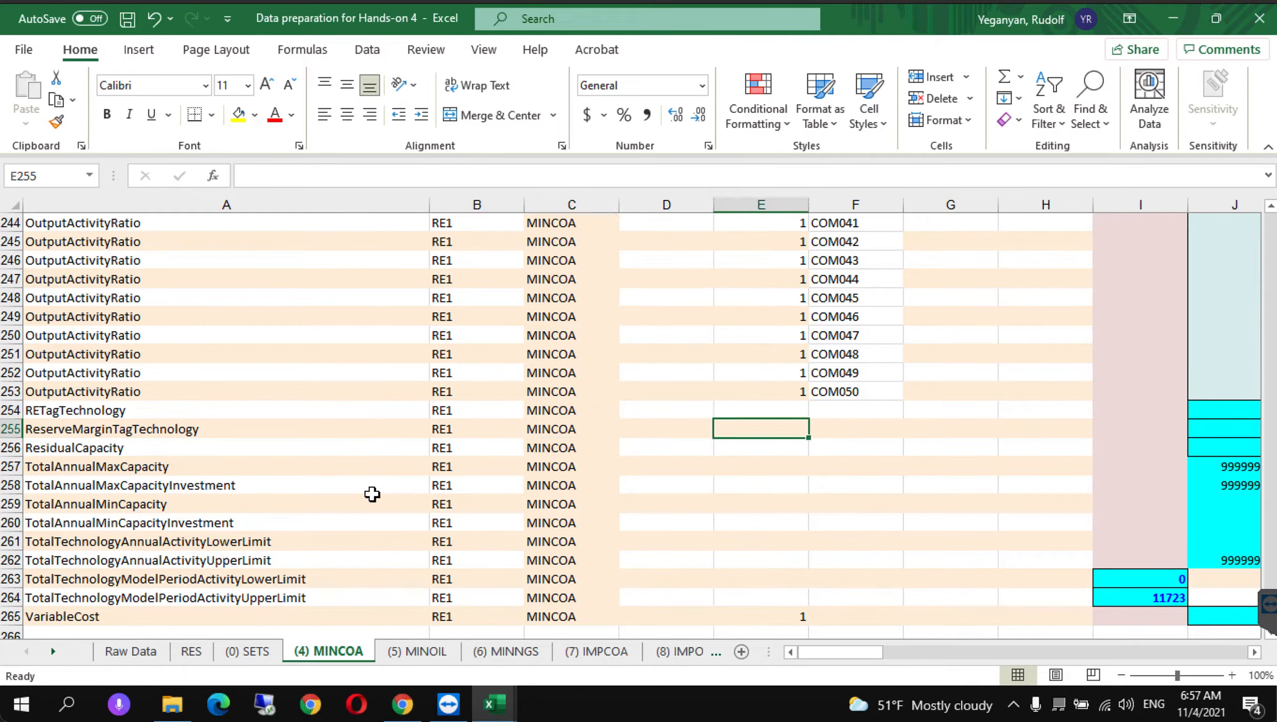
pyautogui.press('Right')
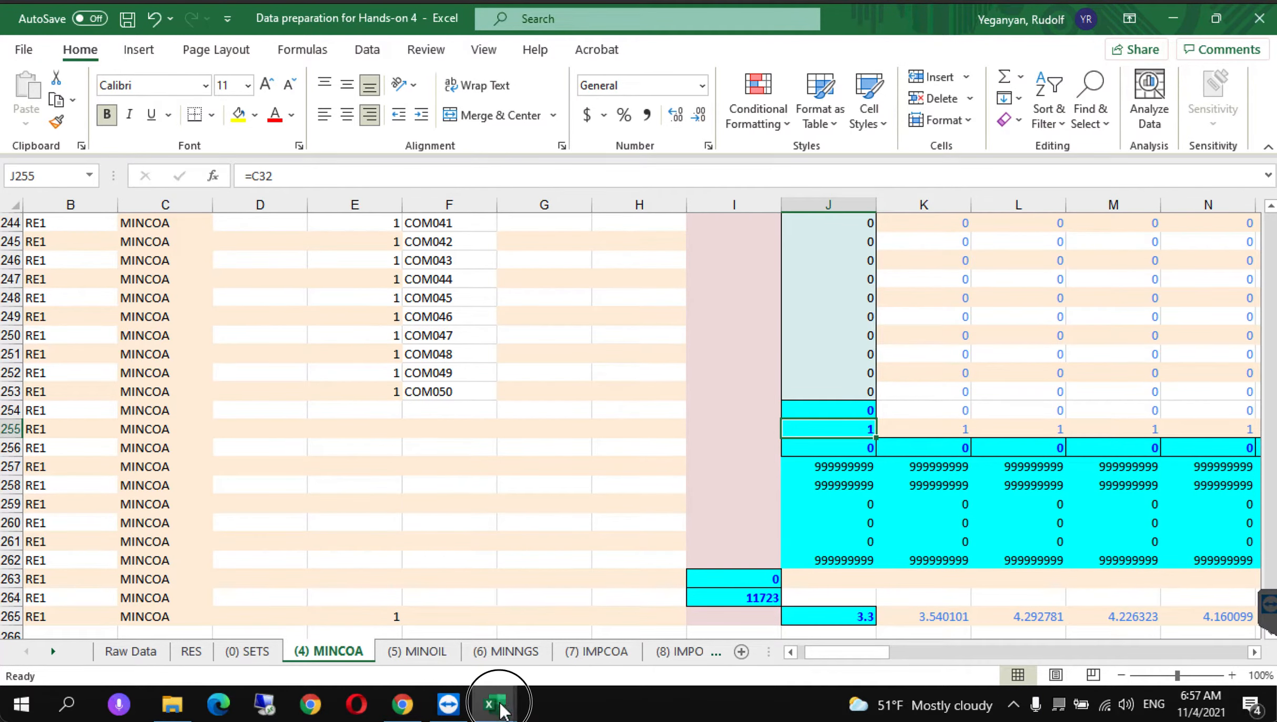
pyautogui.moveTo(495, 704)
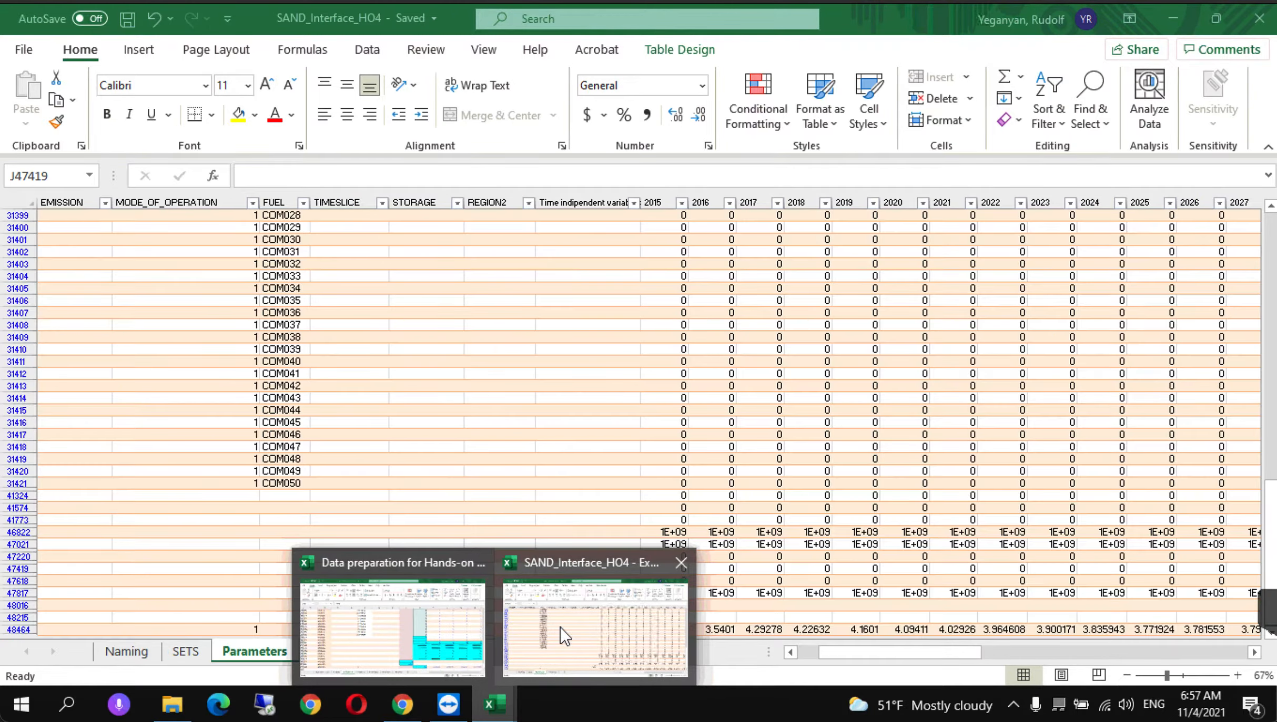
# Step: Return to SAND_Interface_HO4 and set MINCOA's 2015 ReserveMarginTagTechnology value to 1
pyautogui.click(558, 629)
pyautogui.click(668, 507)
pyautogui.press('Left')
pyautogui.press('Left')
pyautogui.press('Left')
pyautogui.press('Left')
pyautogui.press('Left')
pyautogui.press('Left')
pyautogui.press('Left')
pyautogui.press('Left')
pyautogui.press('Left')
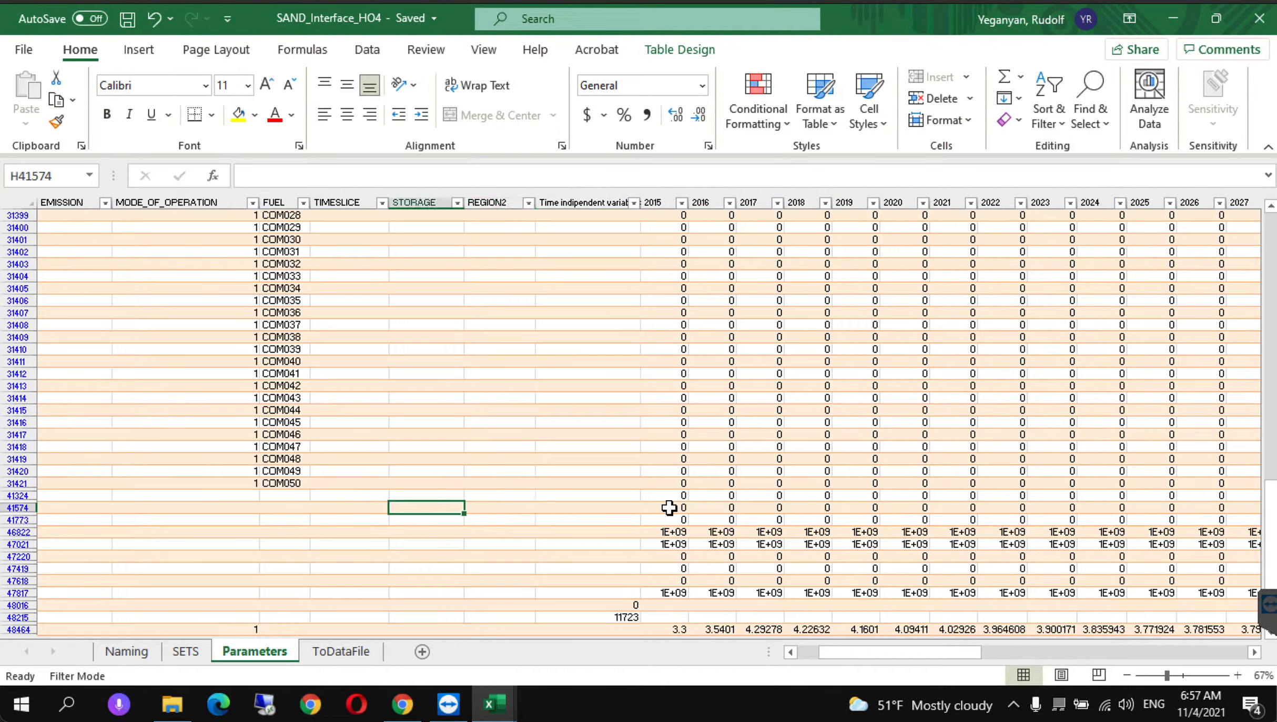
pyautogui.press('Left')
pyautogui.press('Right')
pyautogui.press('Right')
pyautogui.press('Right')
pyautogui.press('Right')
pyautogui.press('Right')
pyautogui.press('Right')
pyautogui.press('Right')
pyautogui.press('Right')
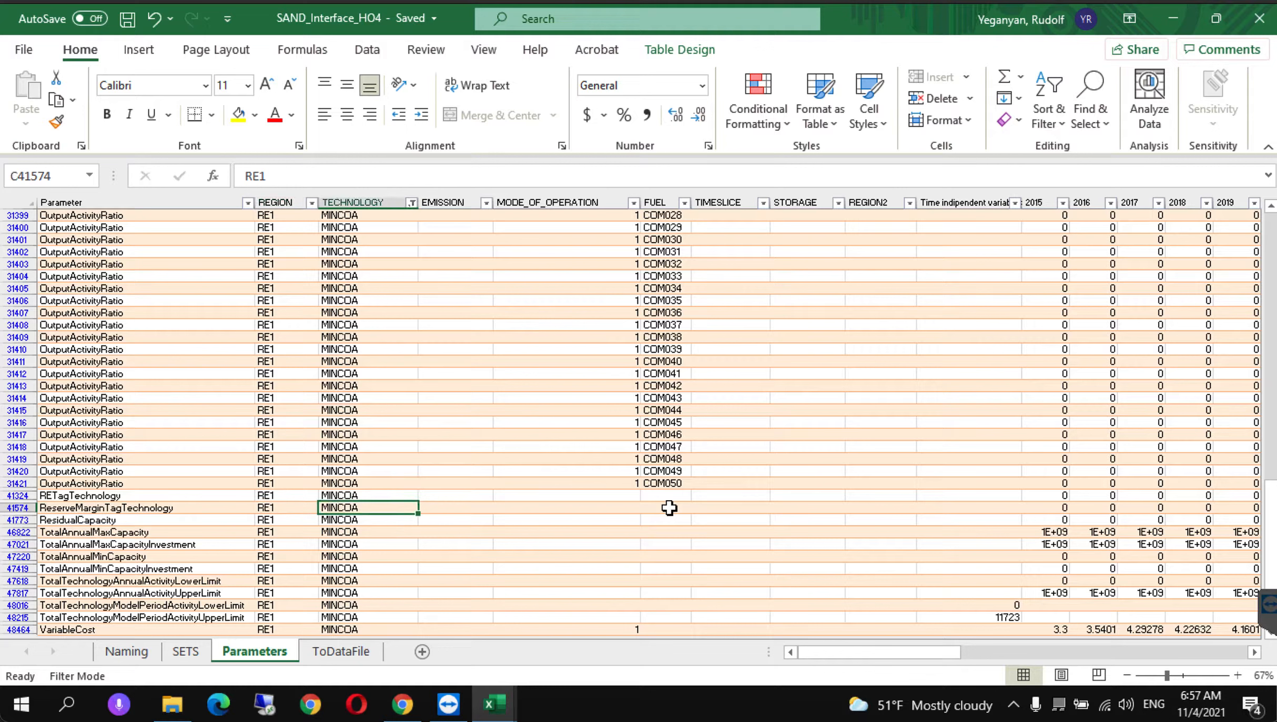
pyautogui.press('Right')
pyautogui.press('Right')
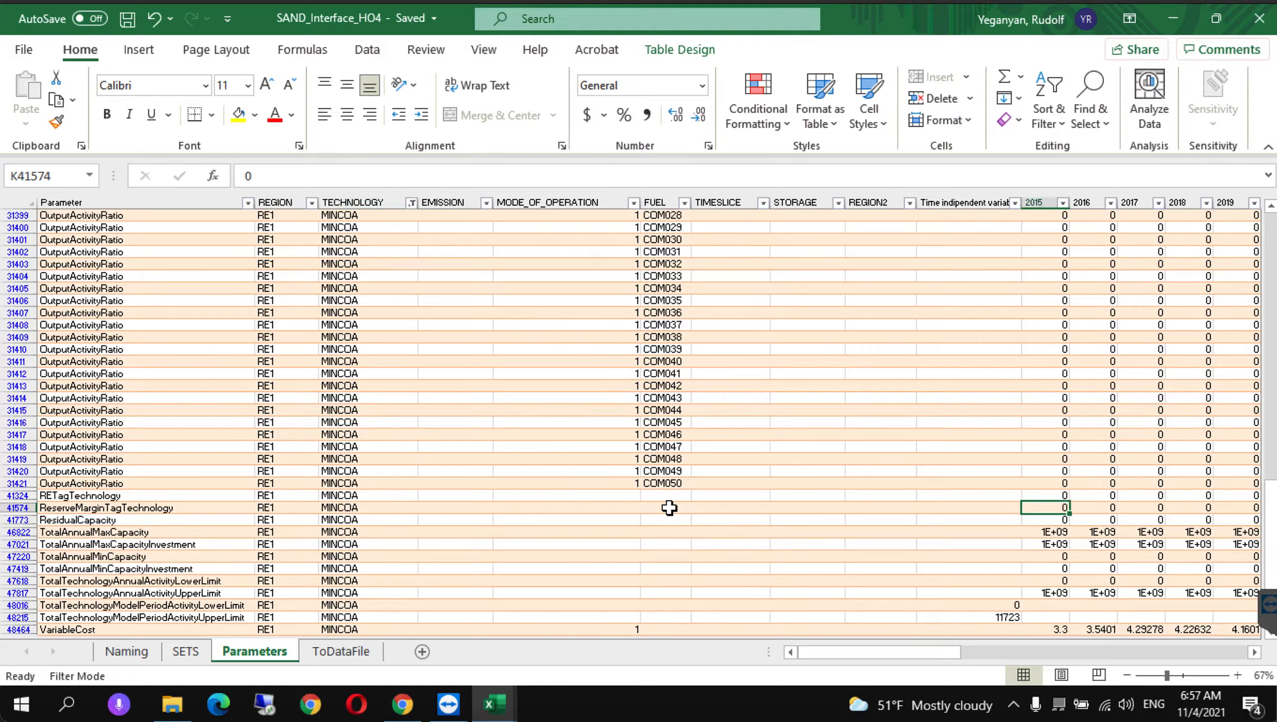
pyautogui.click(808, 520)
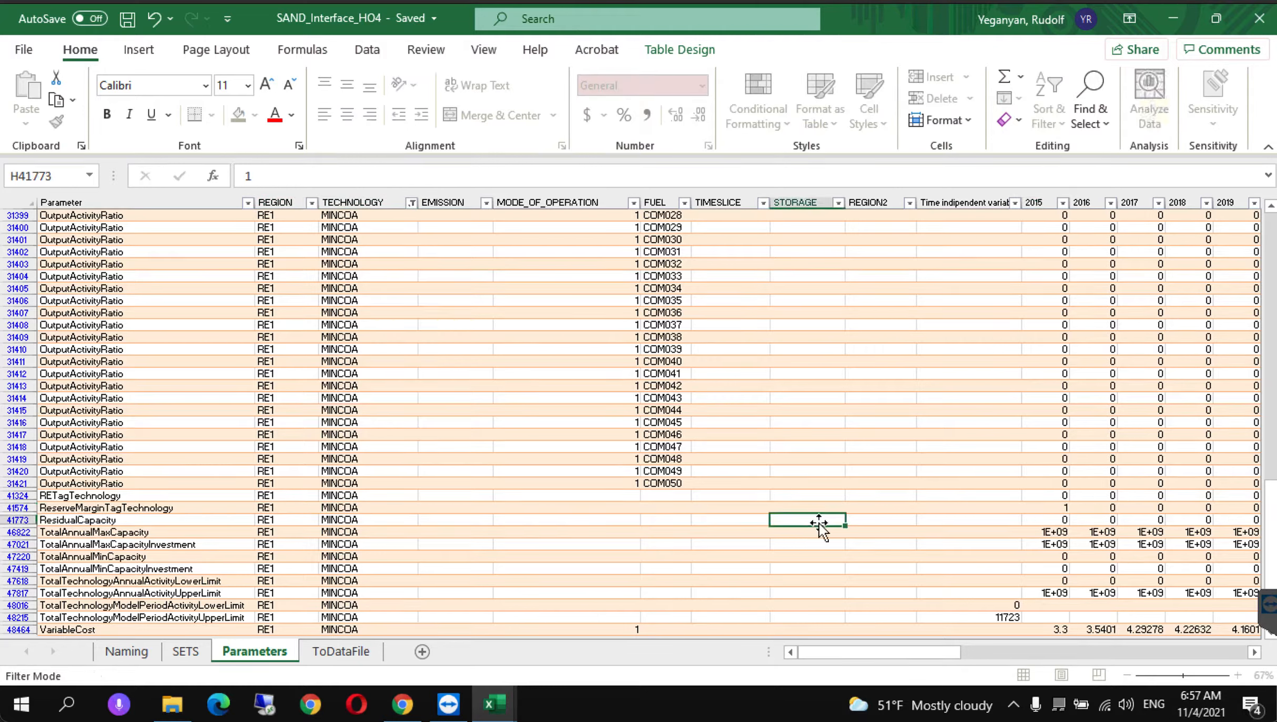
# Step: Copy MINCOA's 2015 ReserveMarginTagTechnology value of 1 across all years to 2070, and save the workbook
pyautogui.click(1060, 508)
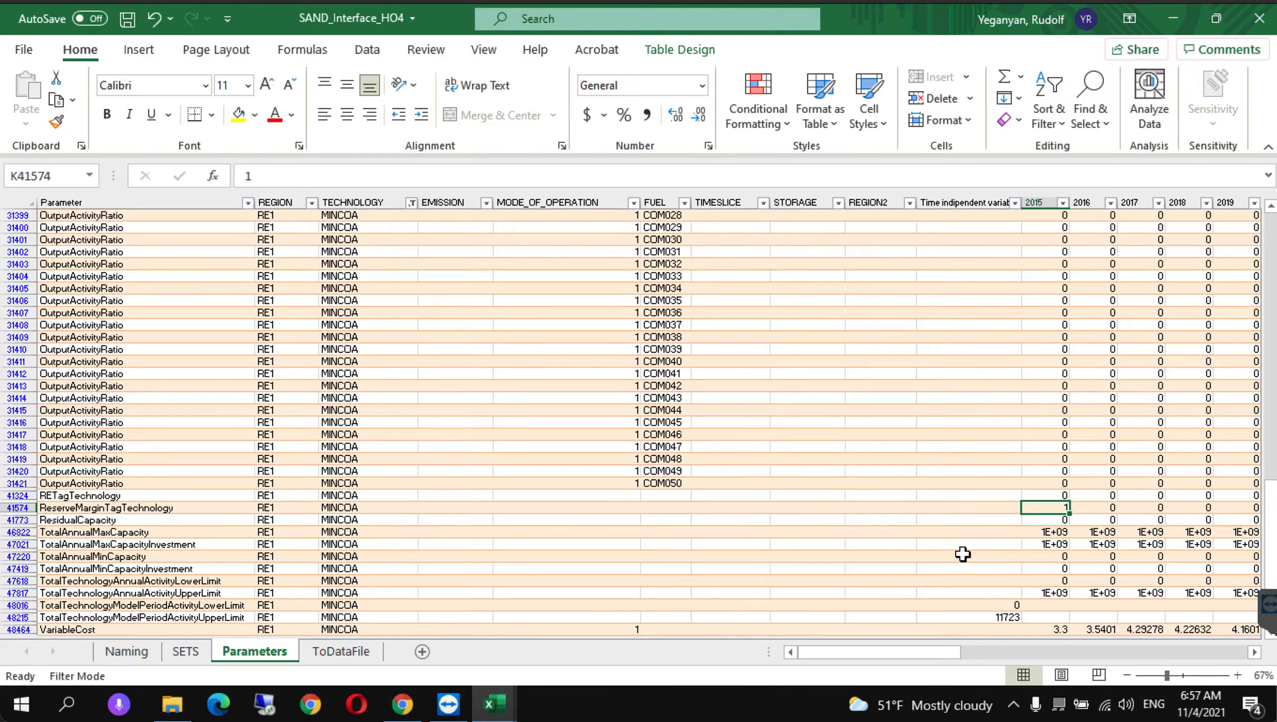
pyautogui.hotkey('ctrl', 'c')
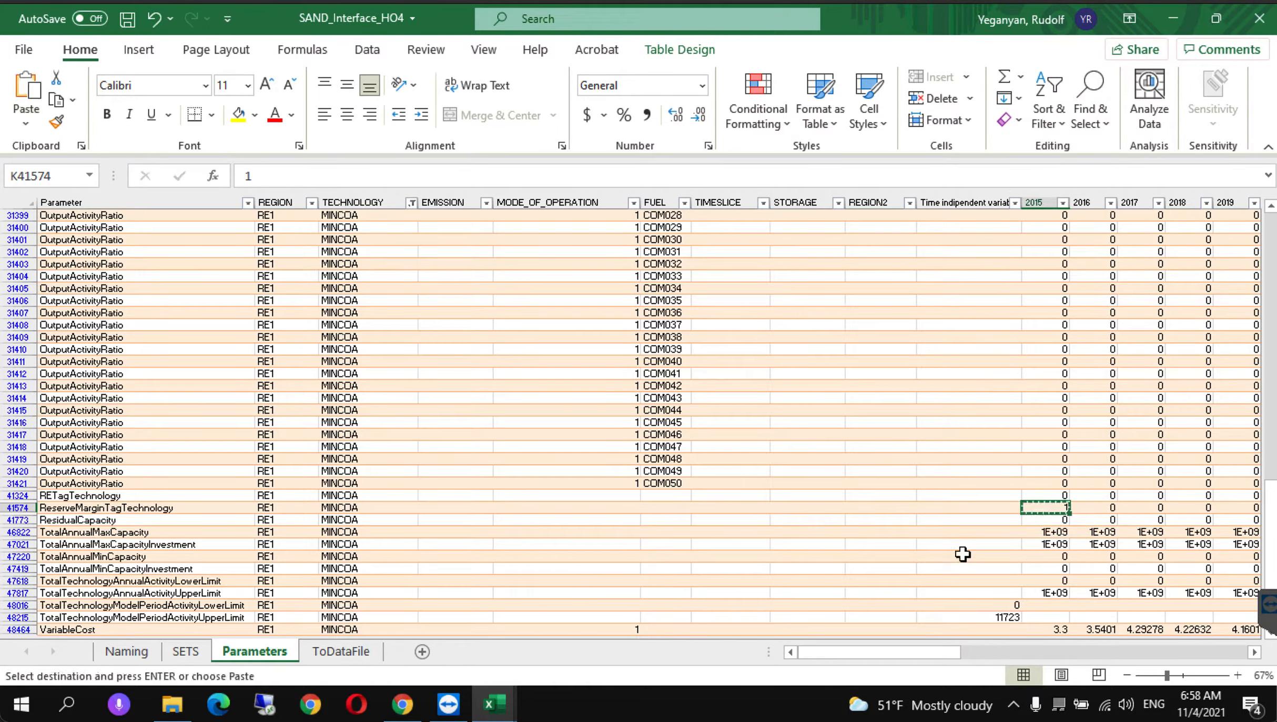
pyautogui.hotkey('ctrl', 'shift', 'Right')
pyautogui.hotkey('ctrl', 'v')
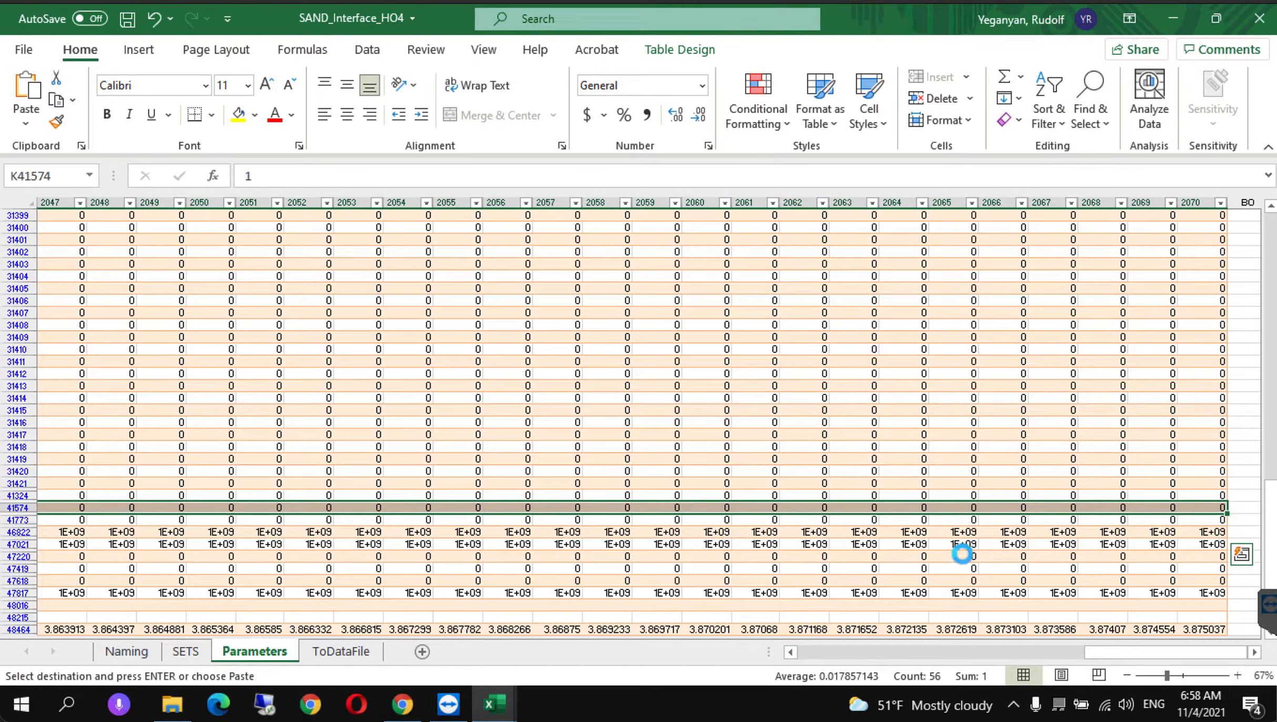
pyautogui.click(523, 546)
pyautogui.hotkey('ctrl', 's')
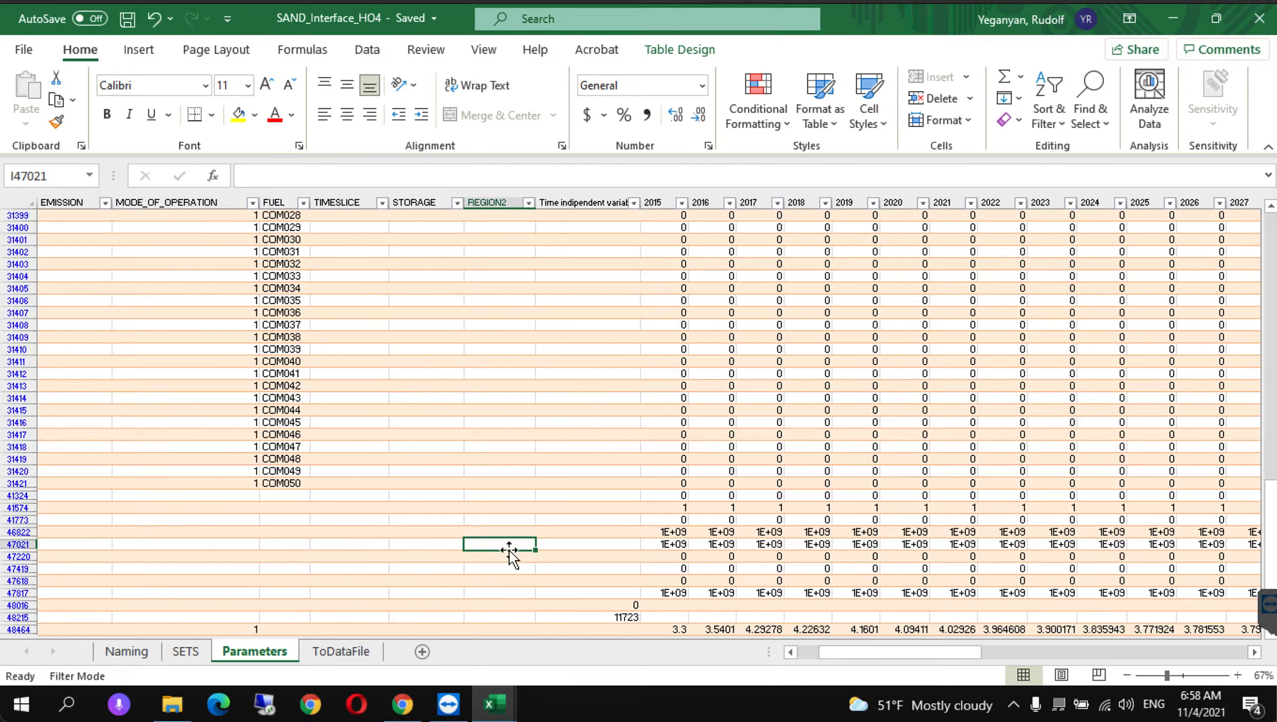
# Step: Switch to the Hands-on 4 PDF in Chrome and review the domestic production section, including the instructions for MINOIL and MINNGS
pyautogui.click(403, 705)
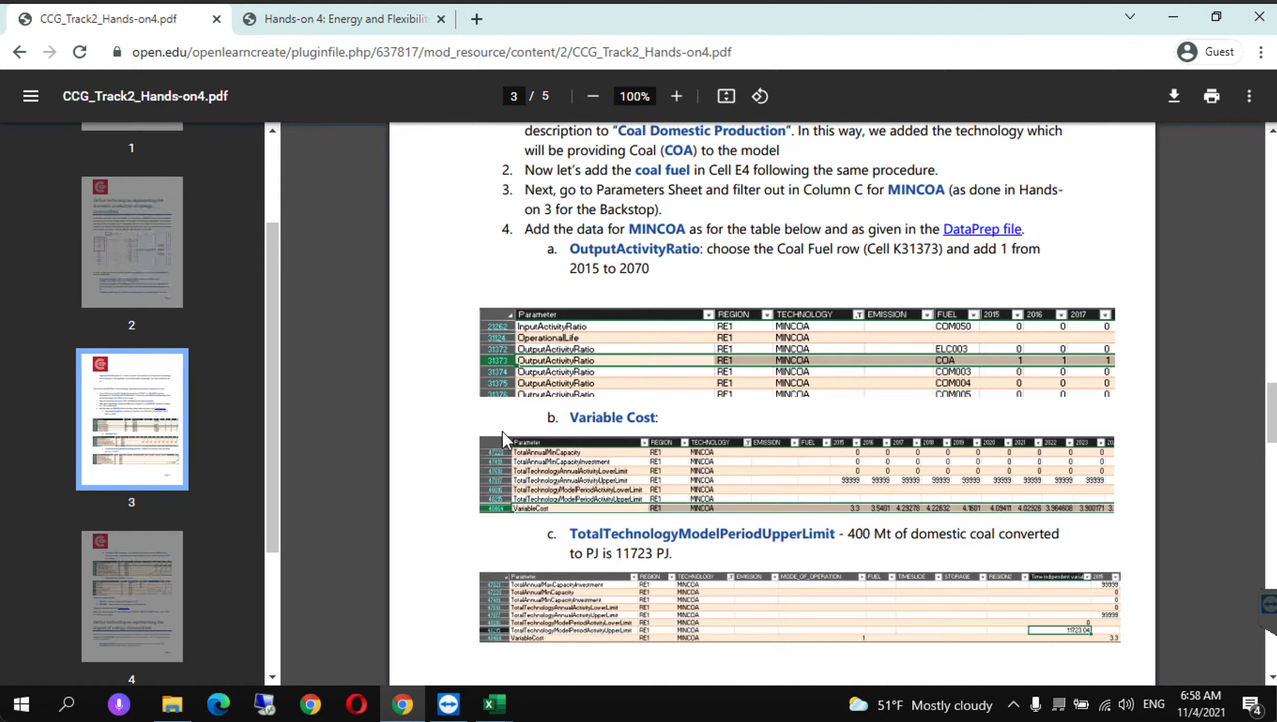
pyautogui.scroll(1, 503, 433)
pyautogui.scroll(1, 502, 432)
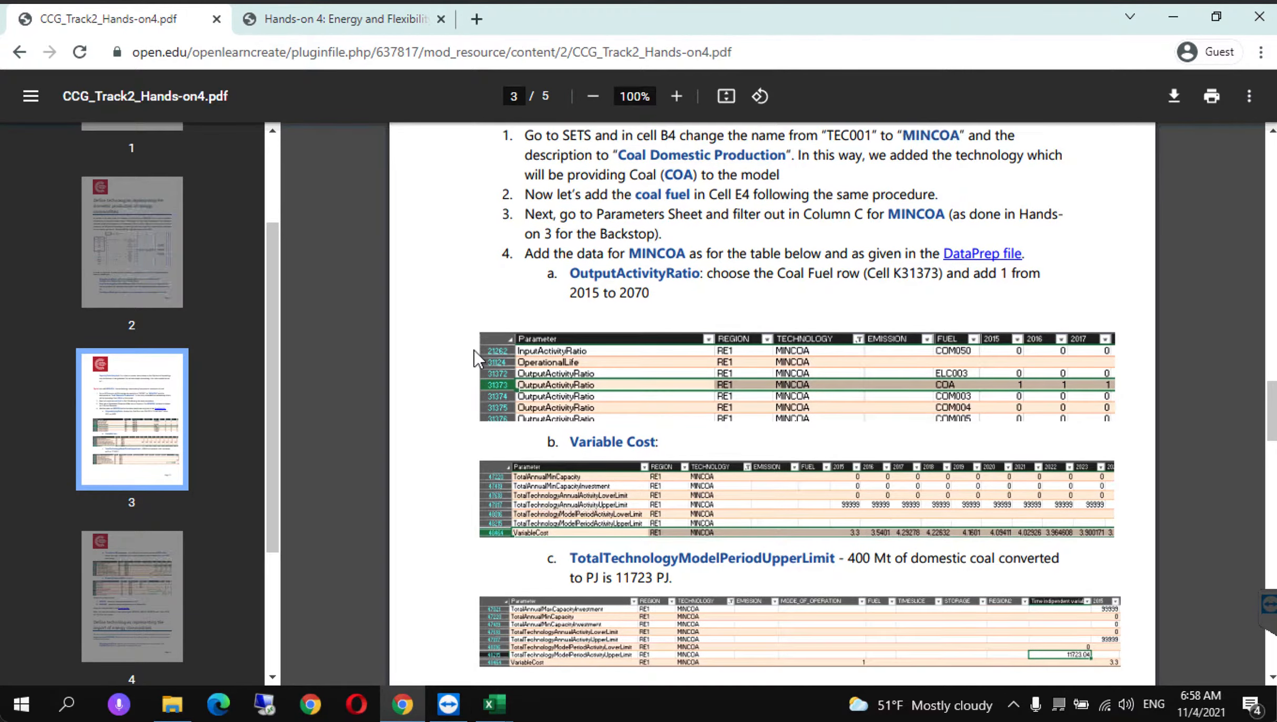
pyautogui.scroll(10, 475, 359)
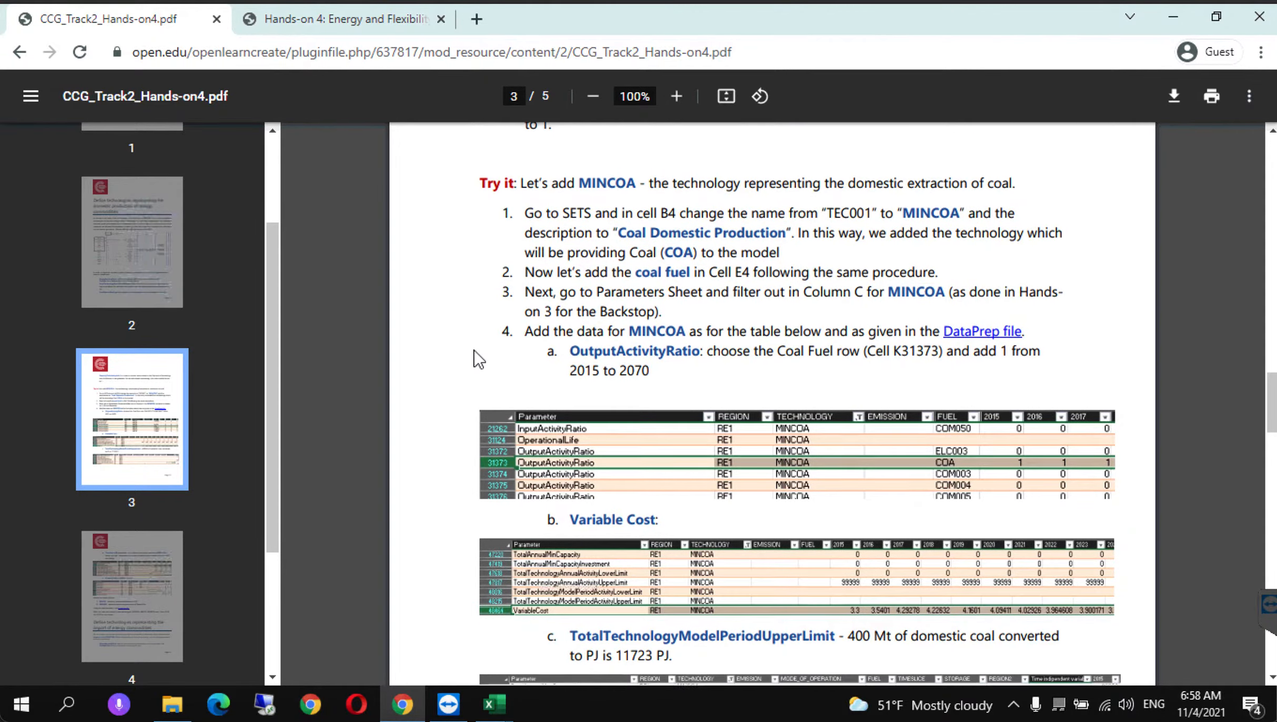
pyautogui.scroll(15, 476, 359)
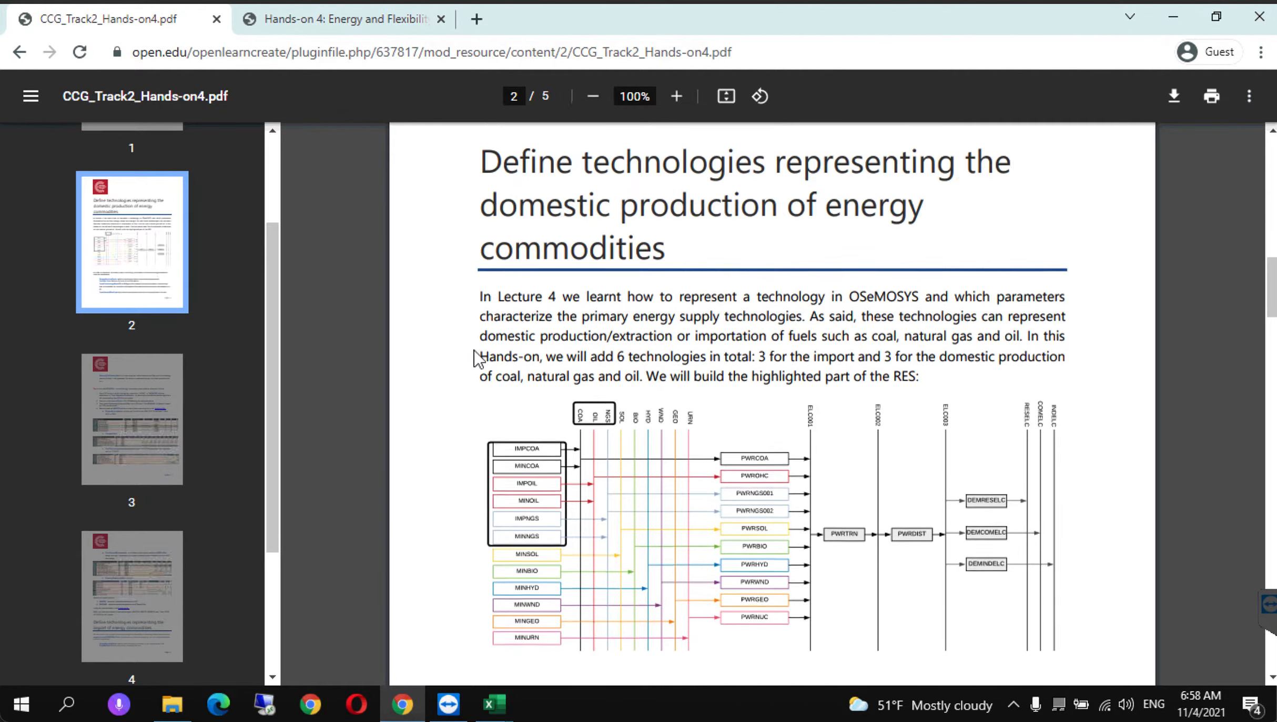
pyautogui.moveTo(483, 228); pyautogui.dragTo(741, 331)
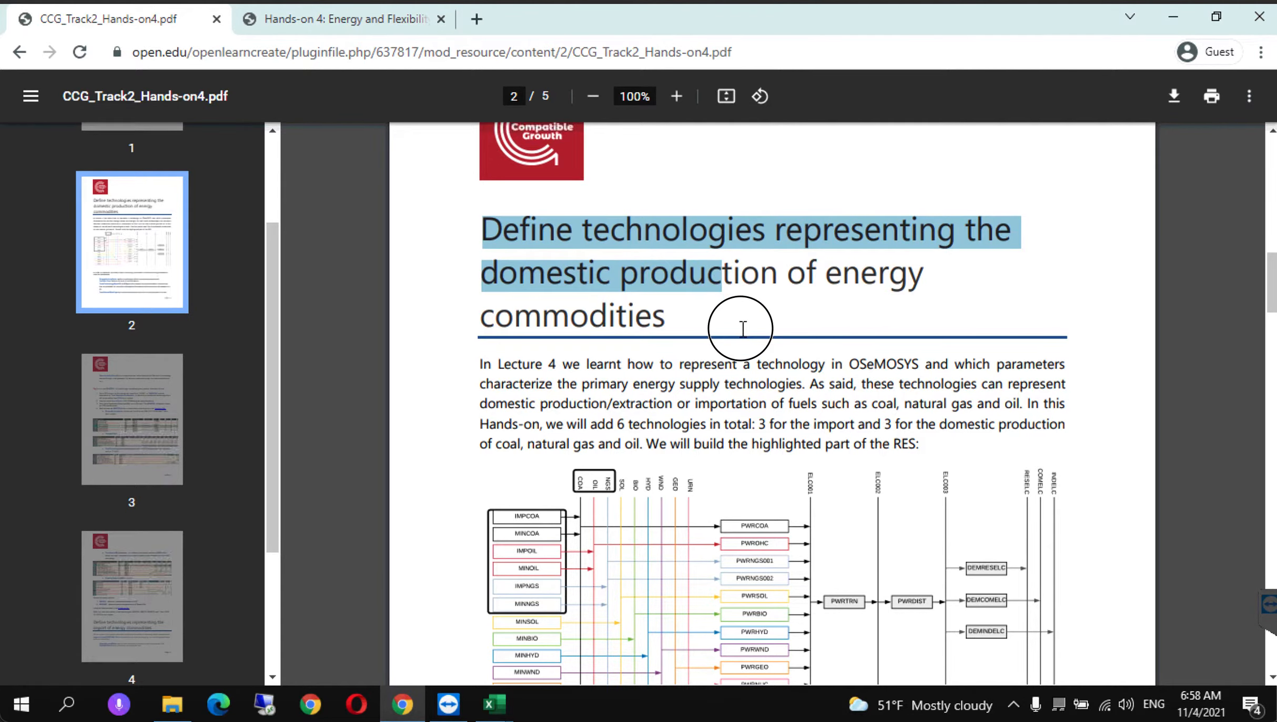
pyautogui.click(691, 326)
pyautogui.scroll(-14, 605, 360)
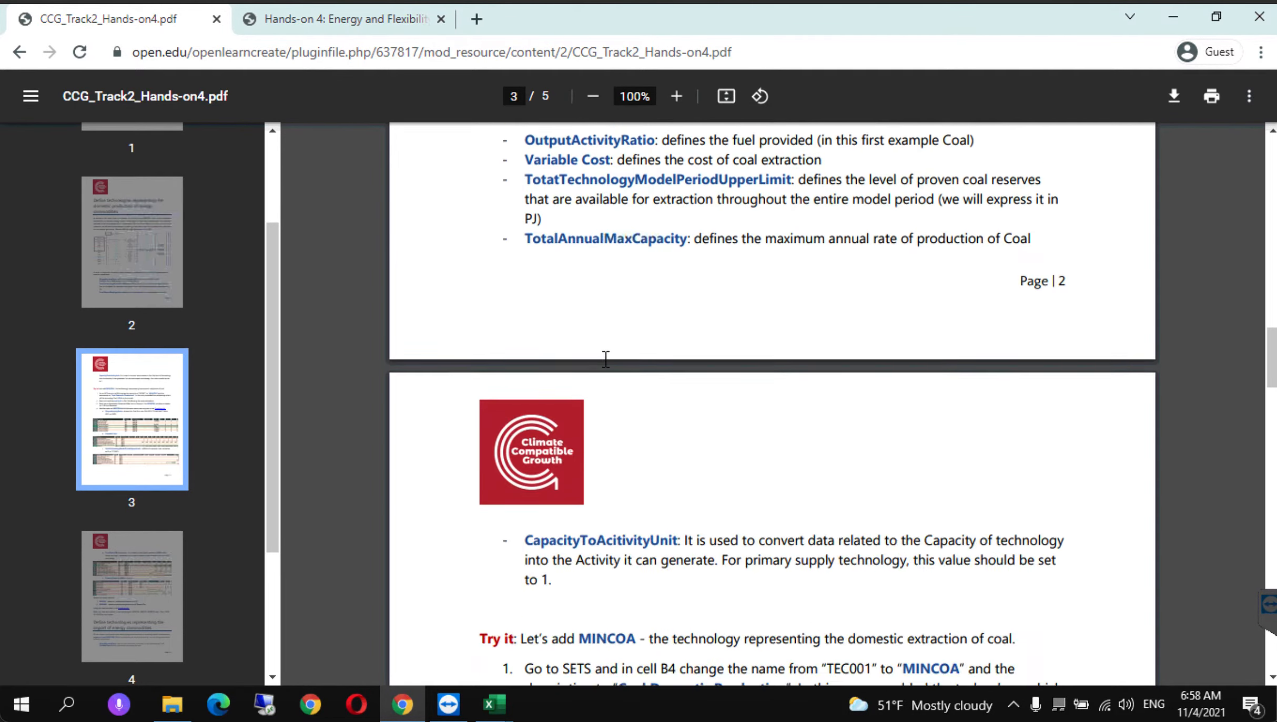
pyautogui.scroll(-15, 605, 361)
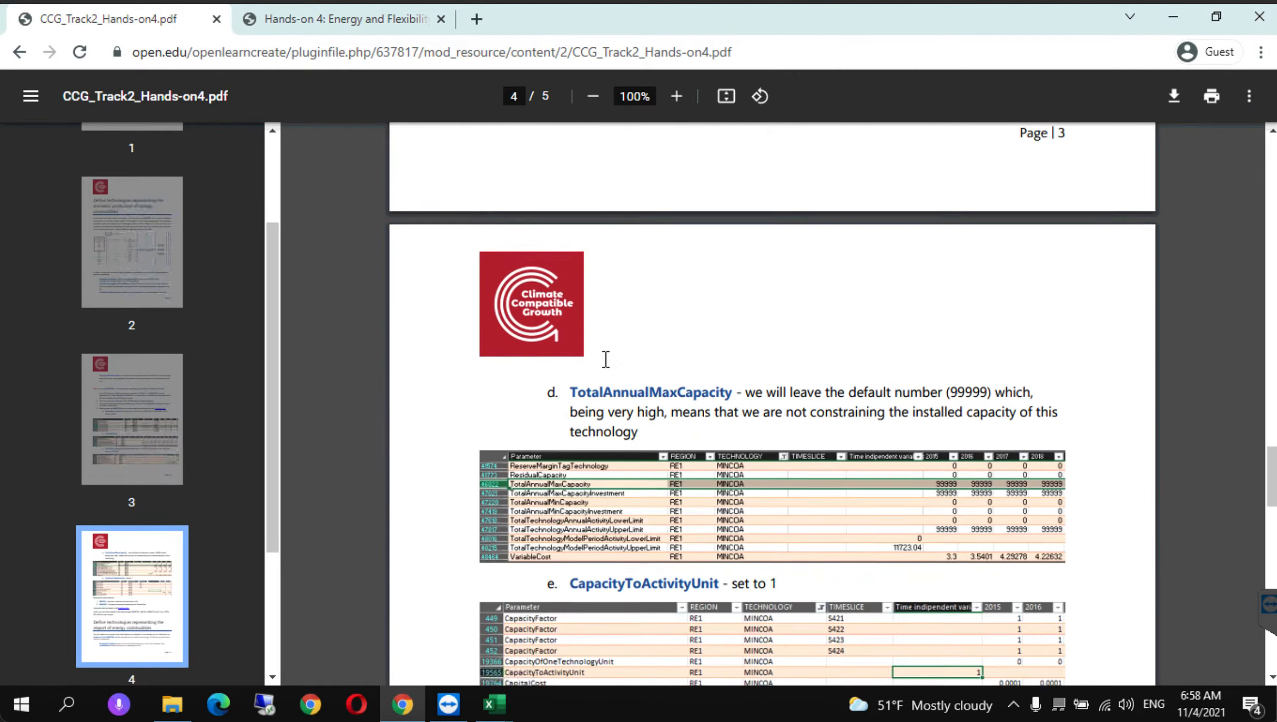
pyautogui.scroll(-5, 606, 360)
pyautogui.moveTo(526, 551); pyautogui.dragTo(582, 568)
pyautogui.click(584, 569)
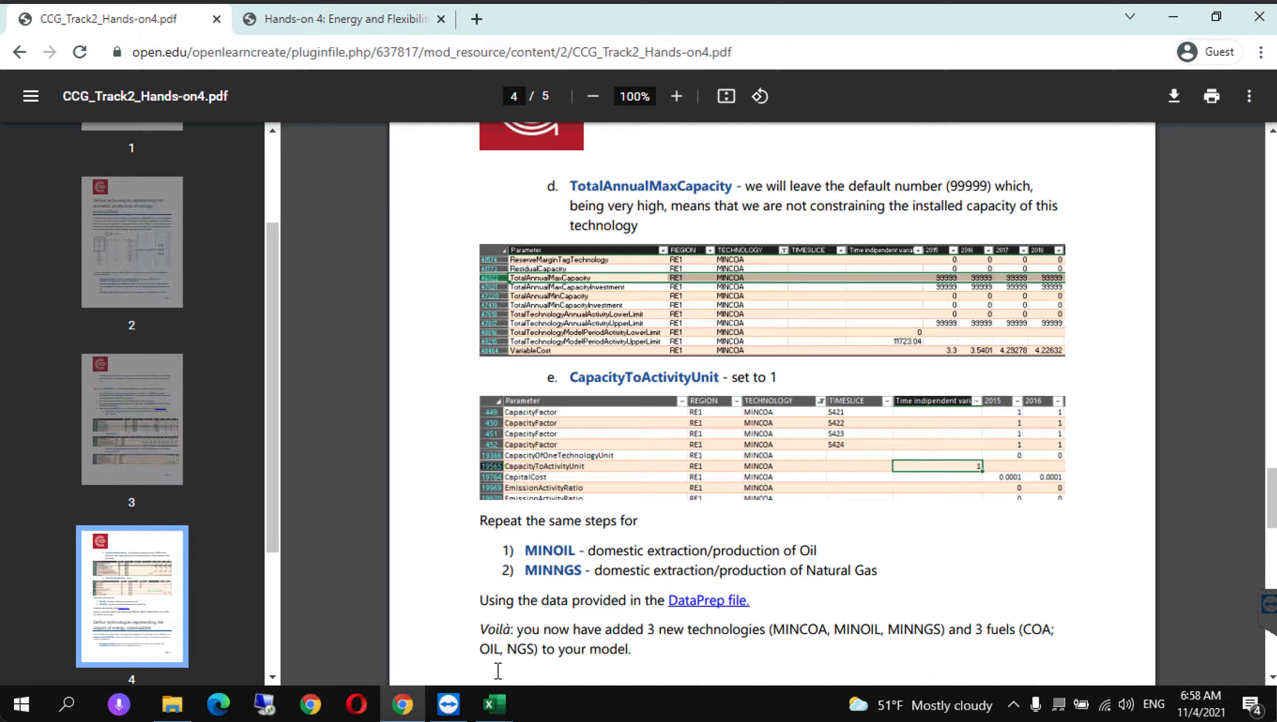
# Step: Switch to the data preparation workbook and look through the MINOIL and MINNGS sheets
pyautogui.moveTo(494, 705)
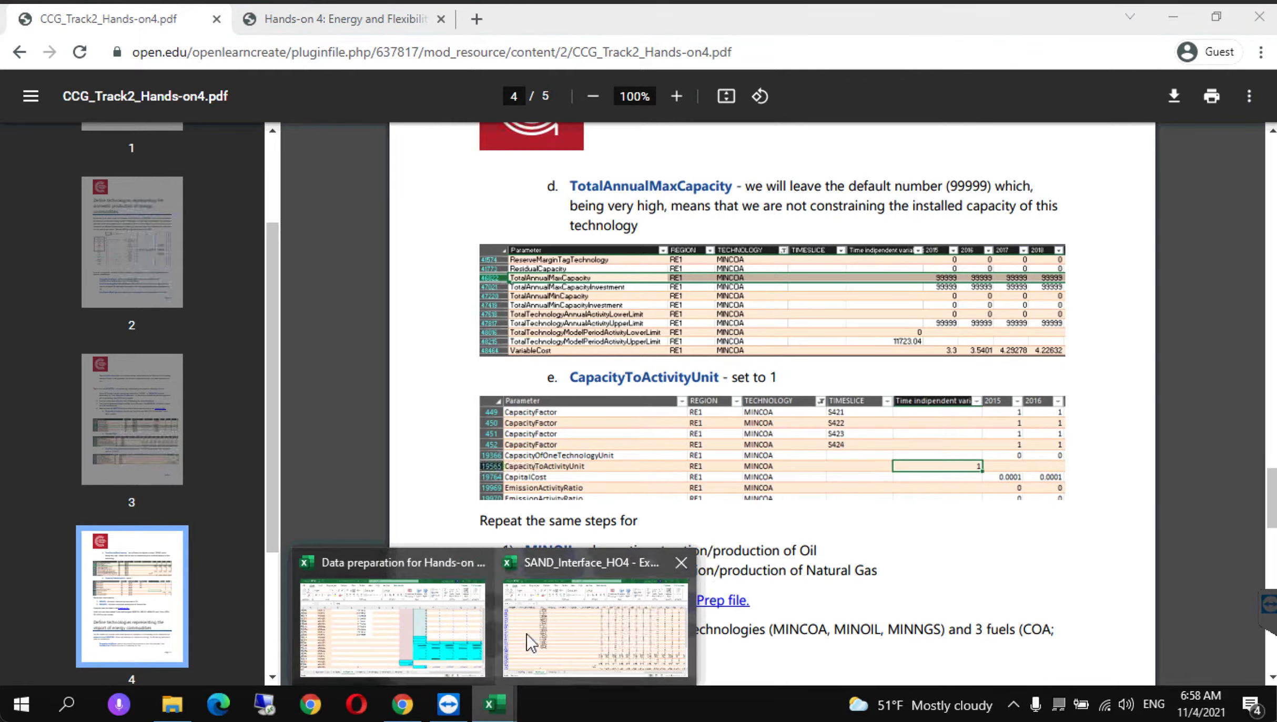
pyautogui.click(415, 638)
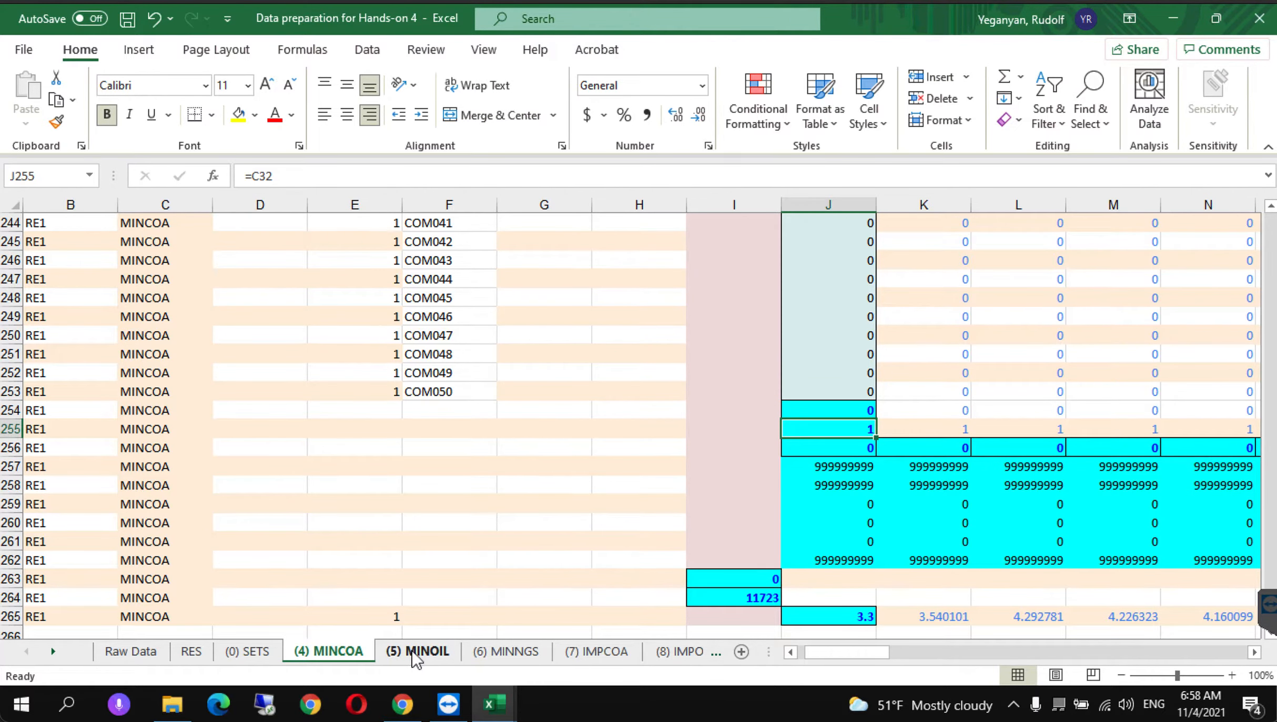
pyautogui.click(415, 653)
pyautogui.click(505, 654)
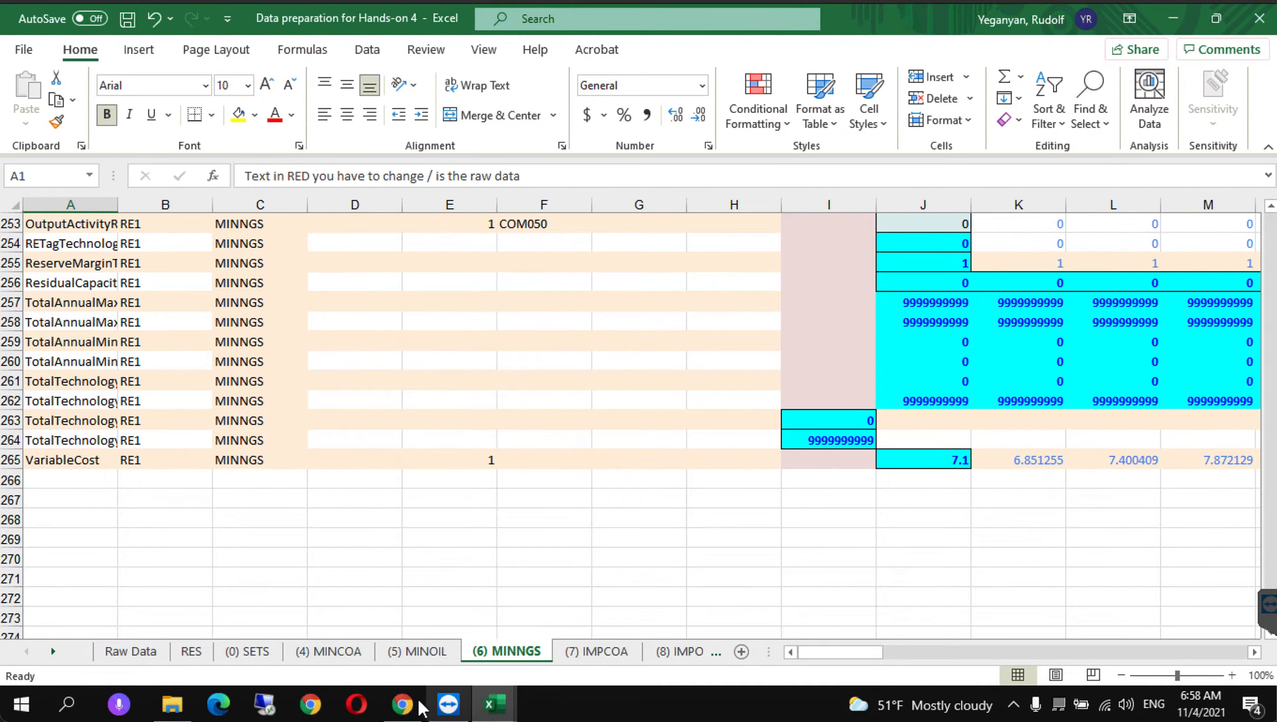
# Step: Return to the Hands-on 4 PDF and read the section on importing energy commodities, including the instructions for adding IMPCOA
pyautogui.moveTo(408, 709)
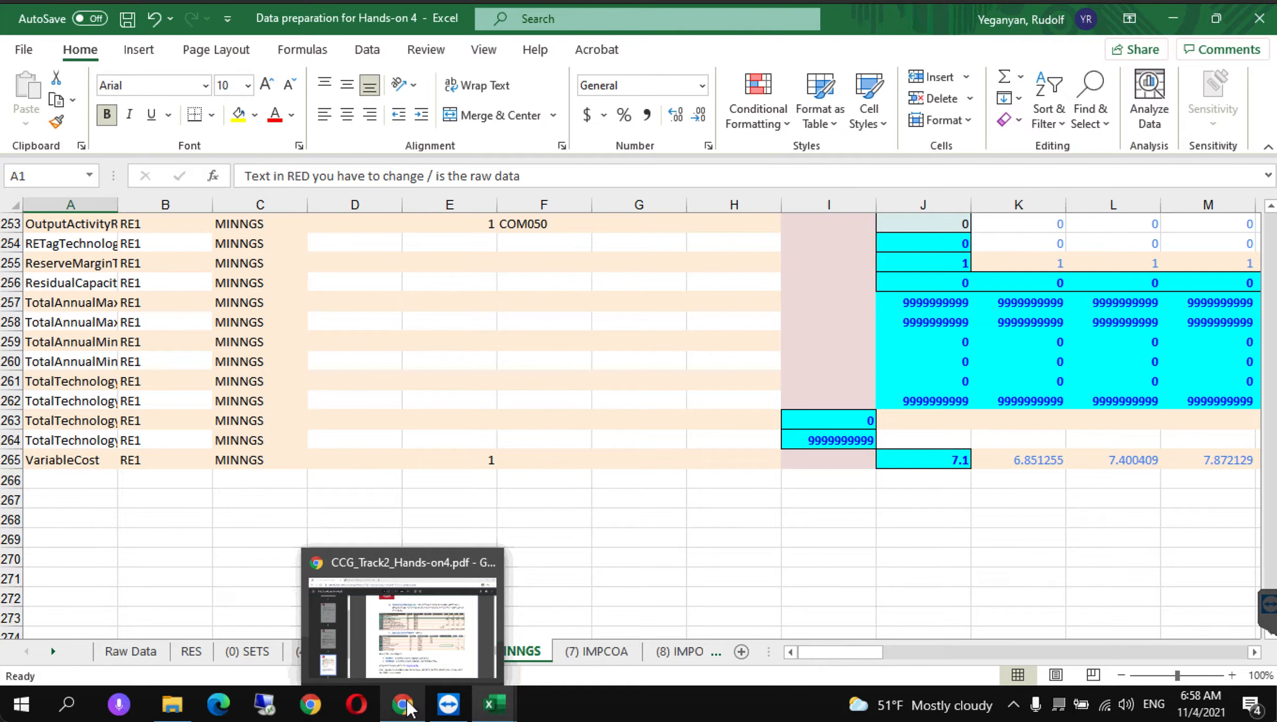
pyautogui.click(406, 703)
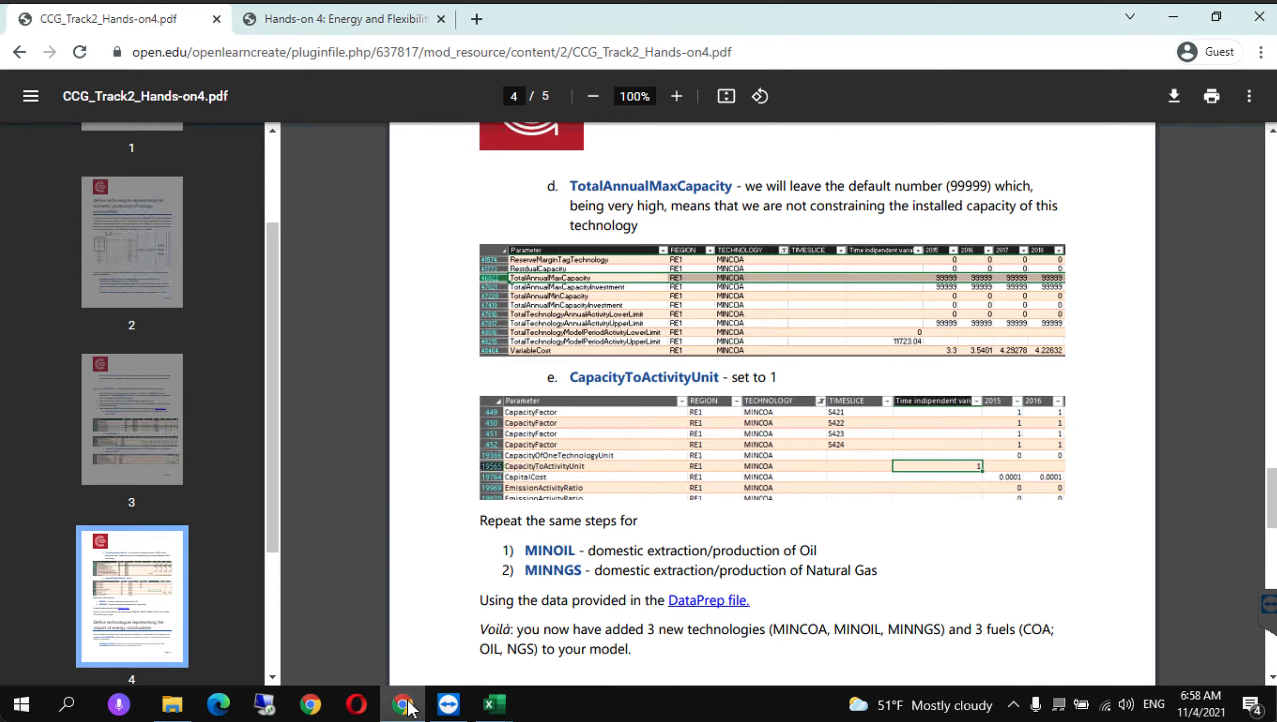
pyautogui.scroll(-1, 456, 451)
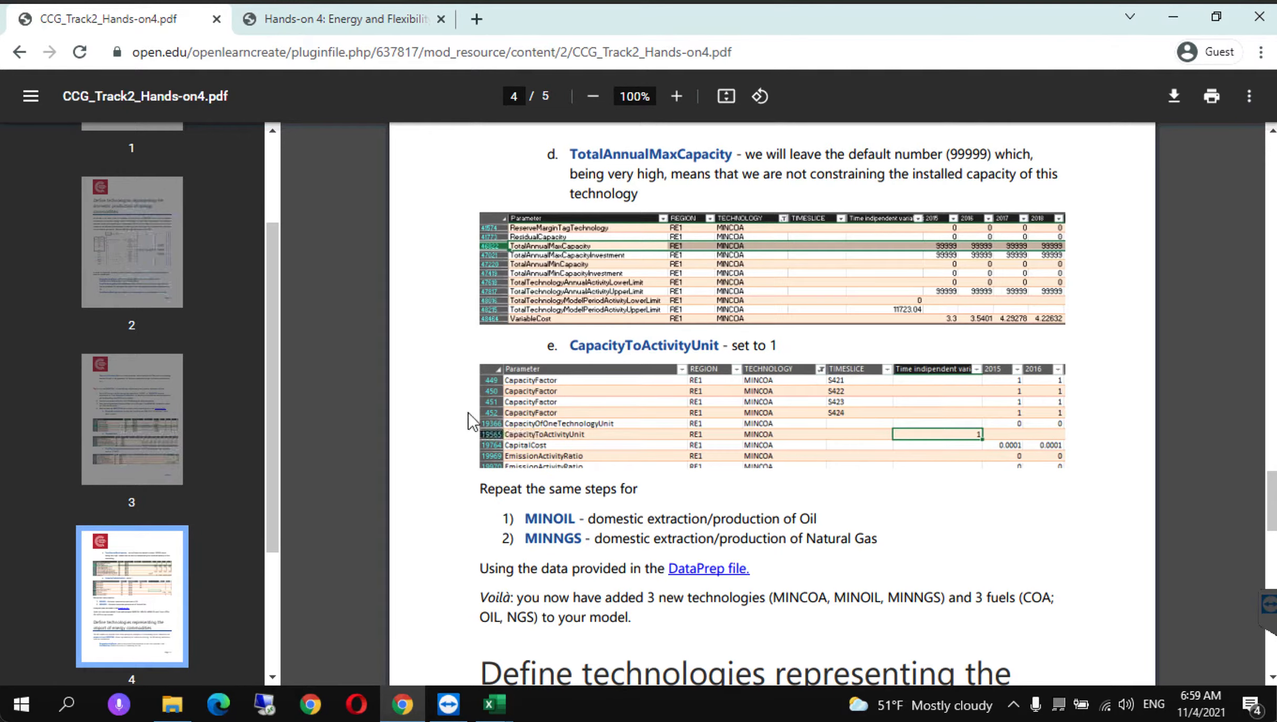
pyautogui.scroll(-3, 469, 464)
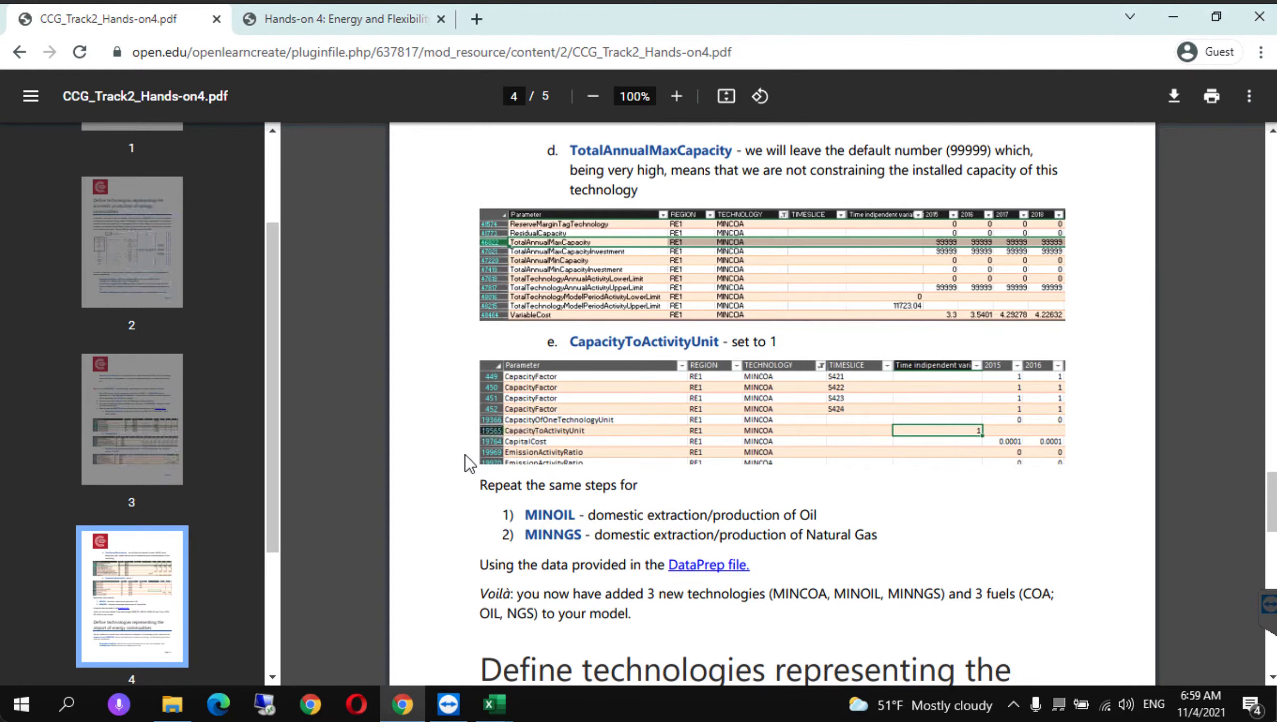
pyautogui.scroll(-2, 469, 463)
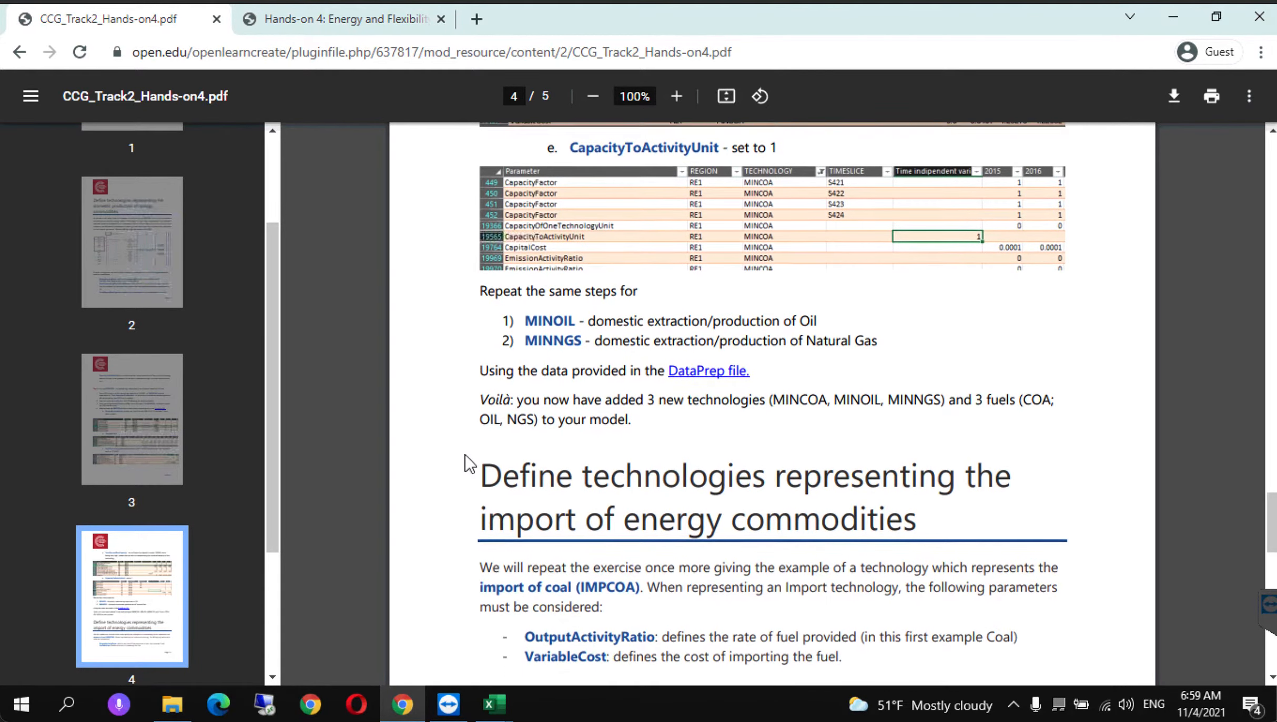
pyautogui.moveTo(478, 451); pyautogui.dragTo(901, 484)
pyautogui.click(945, 490)
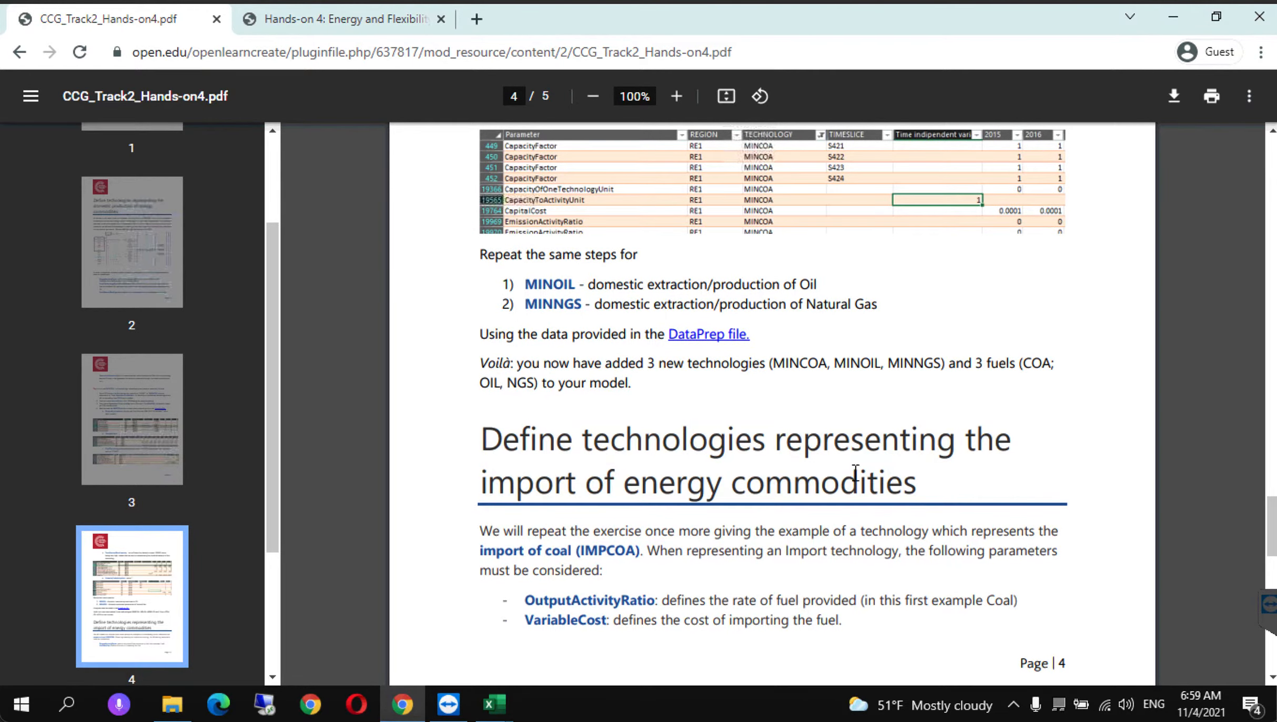
pyautogui.scroll(-4, 854, 472)
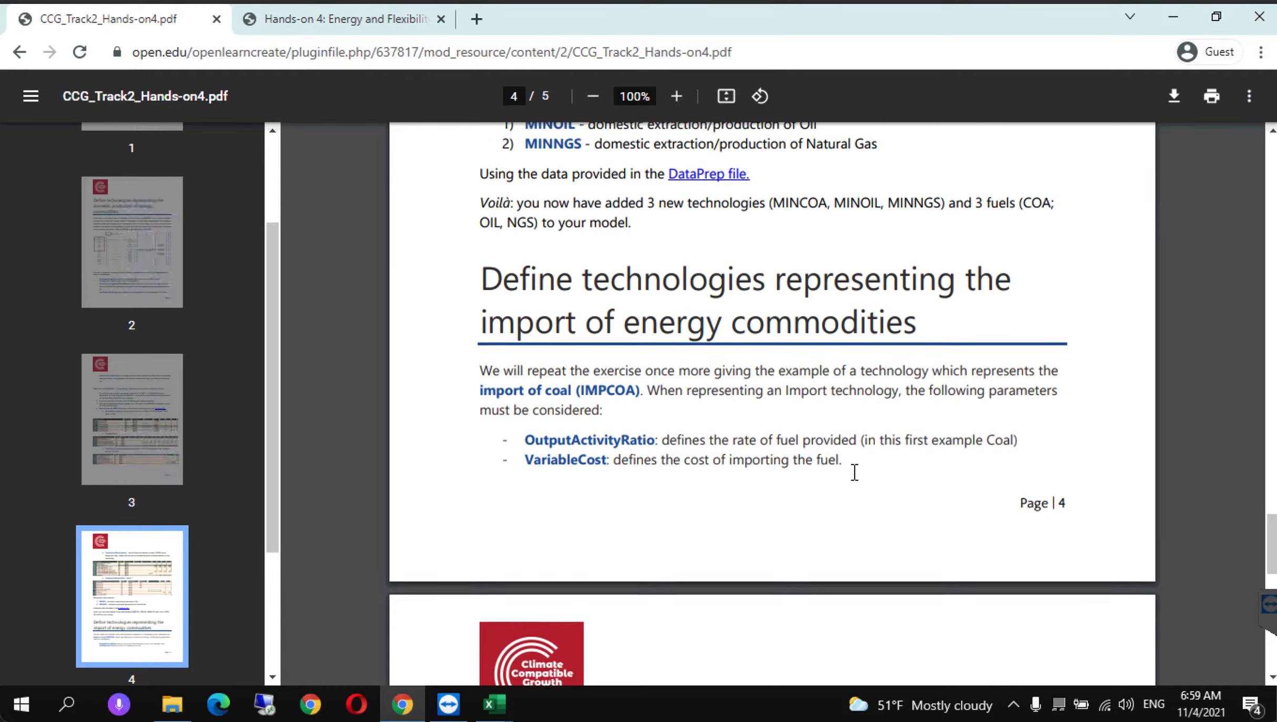
pyautogui.scroll(-15, 855, 472)
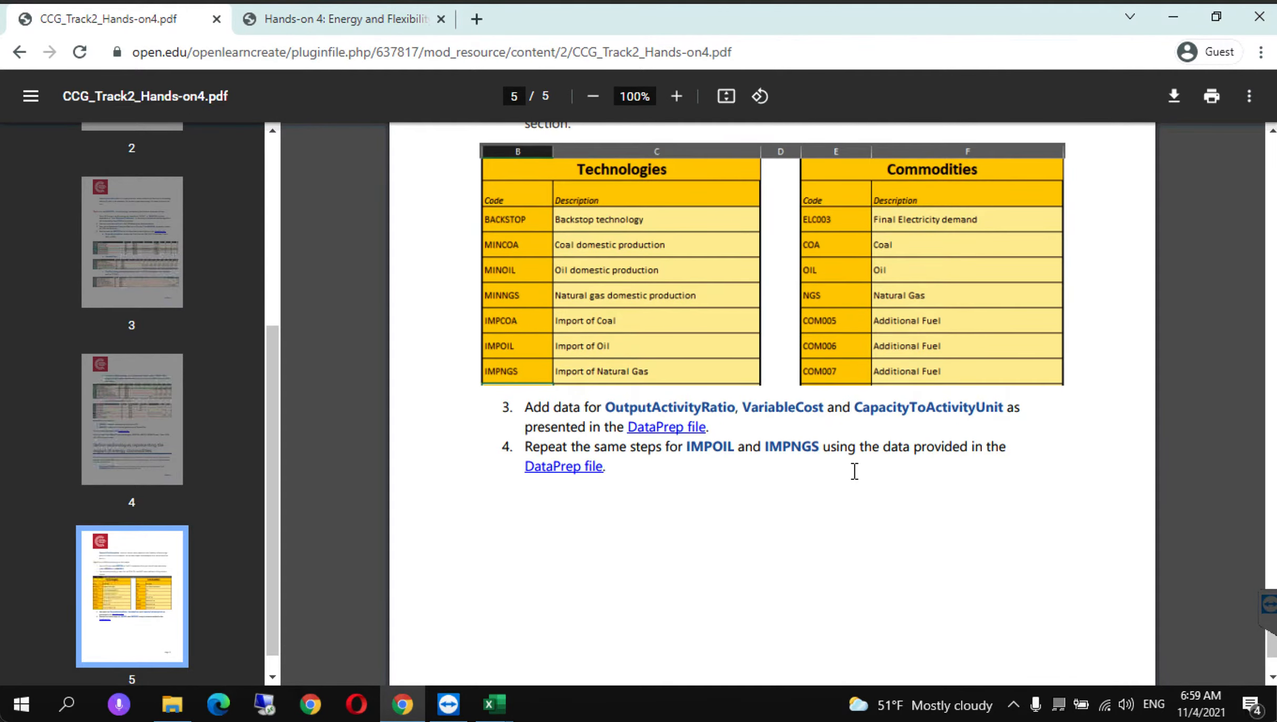
pyautogui.scroll(2, 855, 471)
pyautogui.scroll(1, 764, 321)
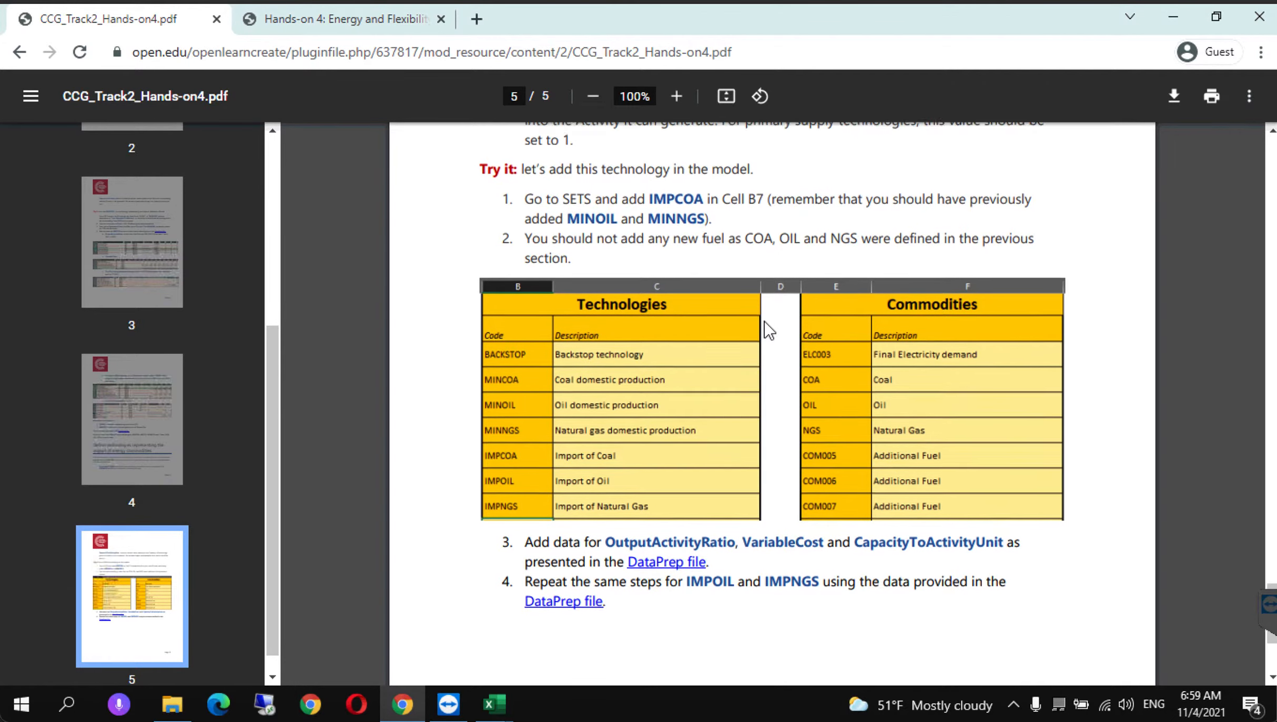
pyautogui.scroll(1, 604, 237)
pyautogui.scroll(1, 636, 216)
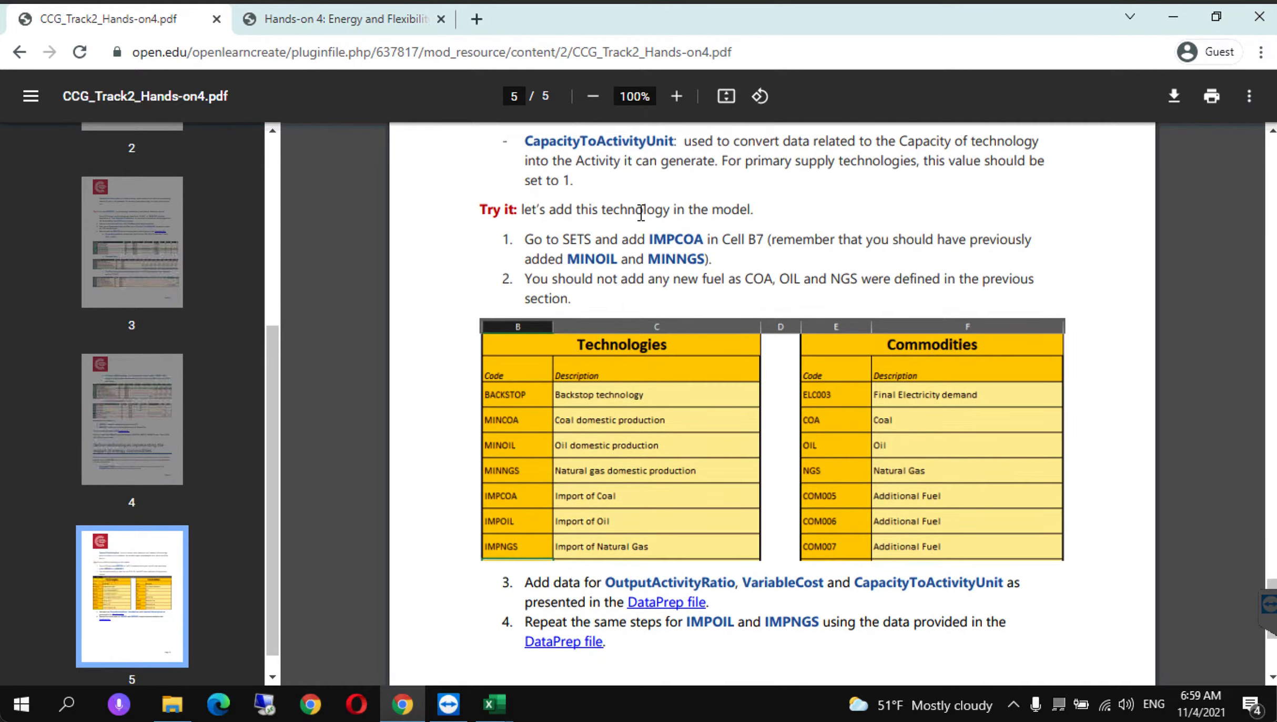
pyautogui.moveTo(647, 240); pyautogui.dragTo(701, 239)
pyautogui.click(721, 233)
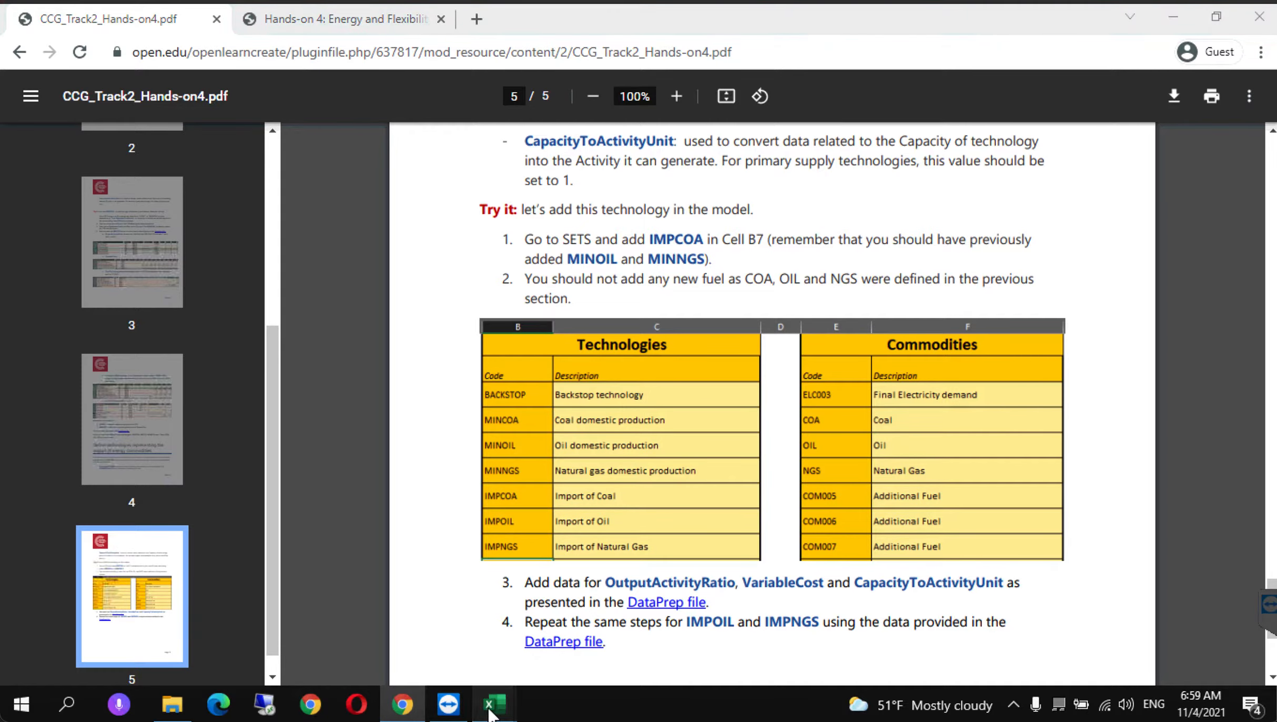
# Step: Switch to the SAND interface workbook and, in SETS cell B7, replace the code with IMPCOA and its description with "Import of Coal"
pyautogui.moveTo(494, 705)
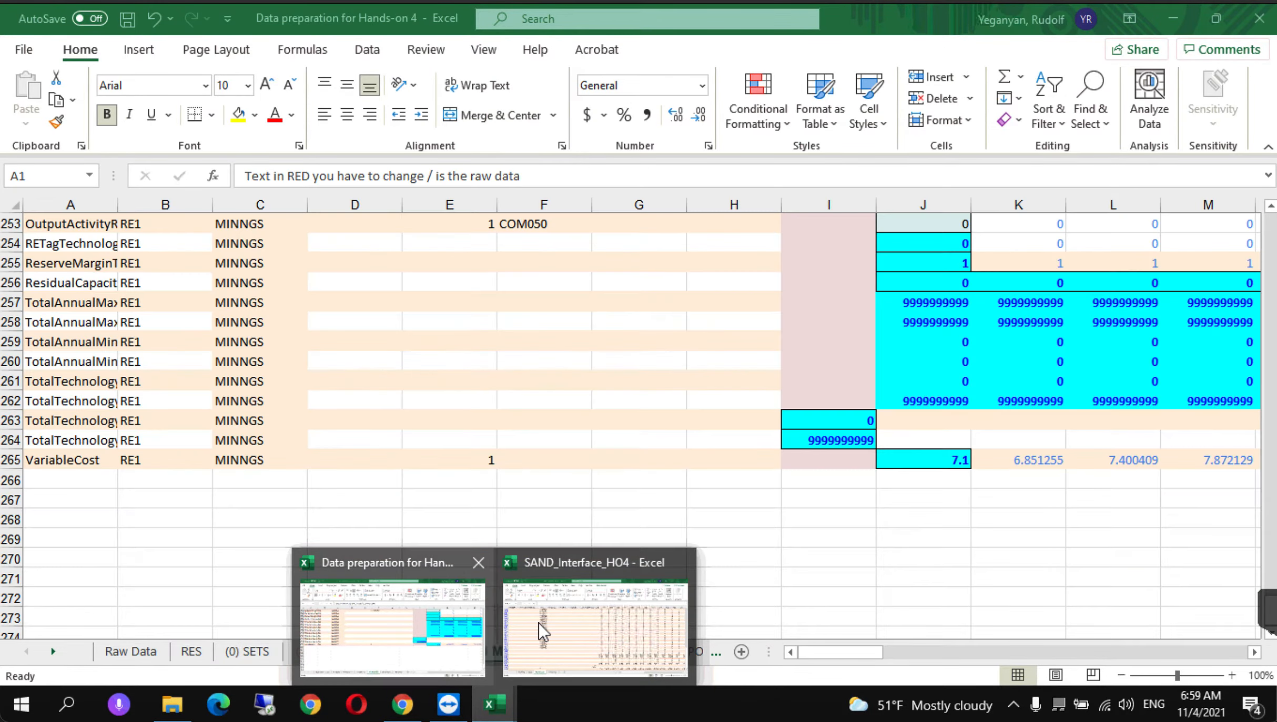
pyautogui.click(542, 631)
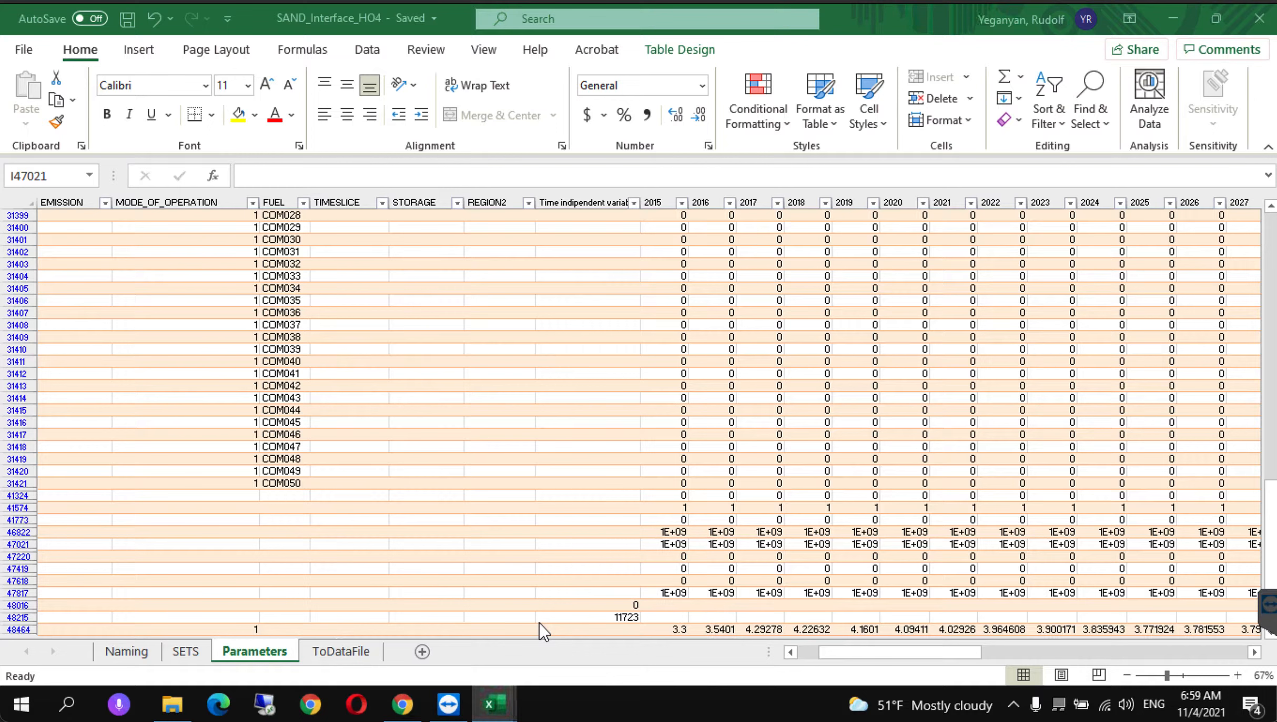
pyautogui.click(185, 653)
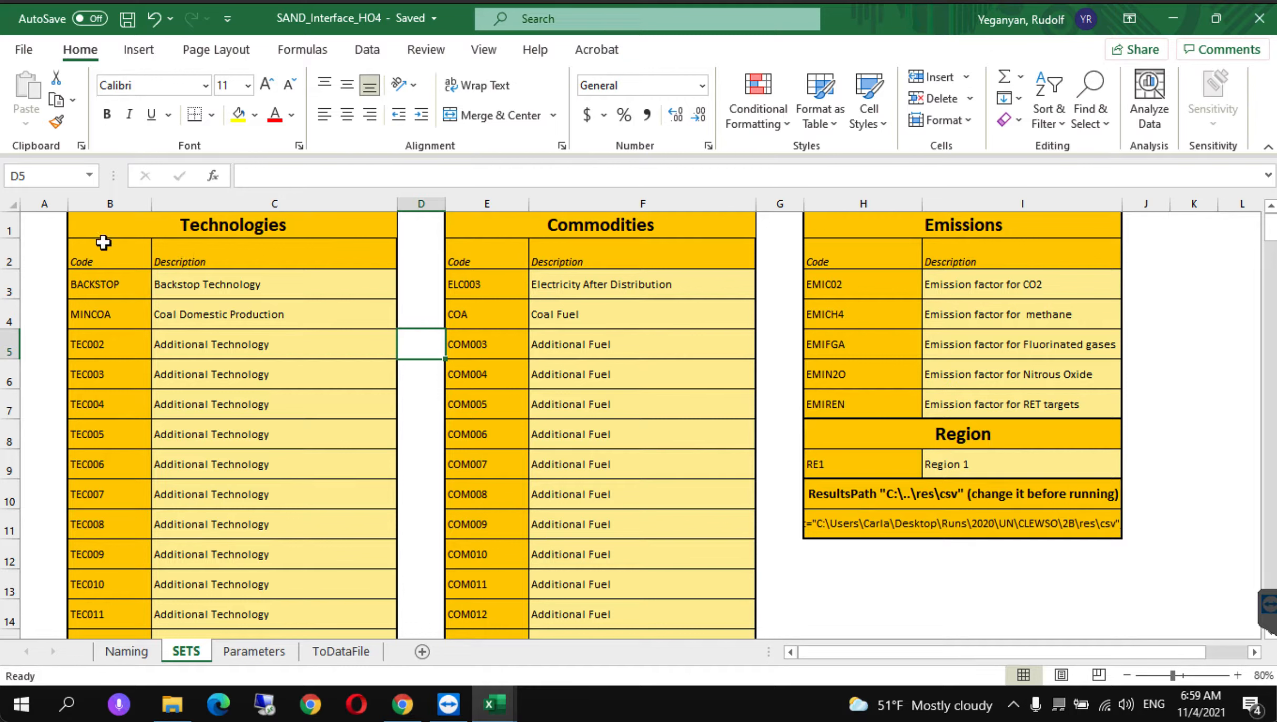
pyautogui.click(100, 415)
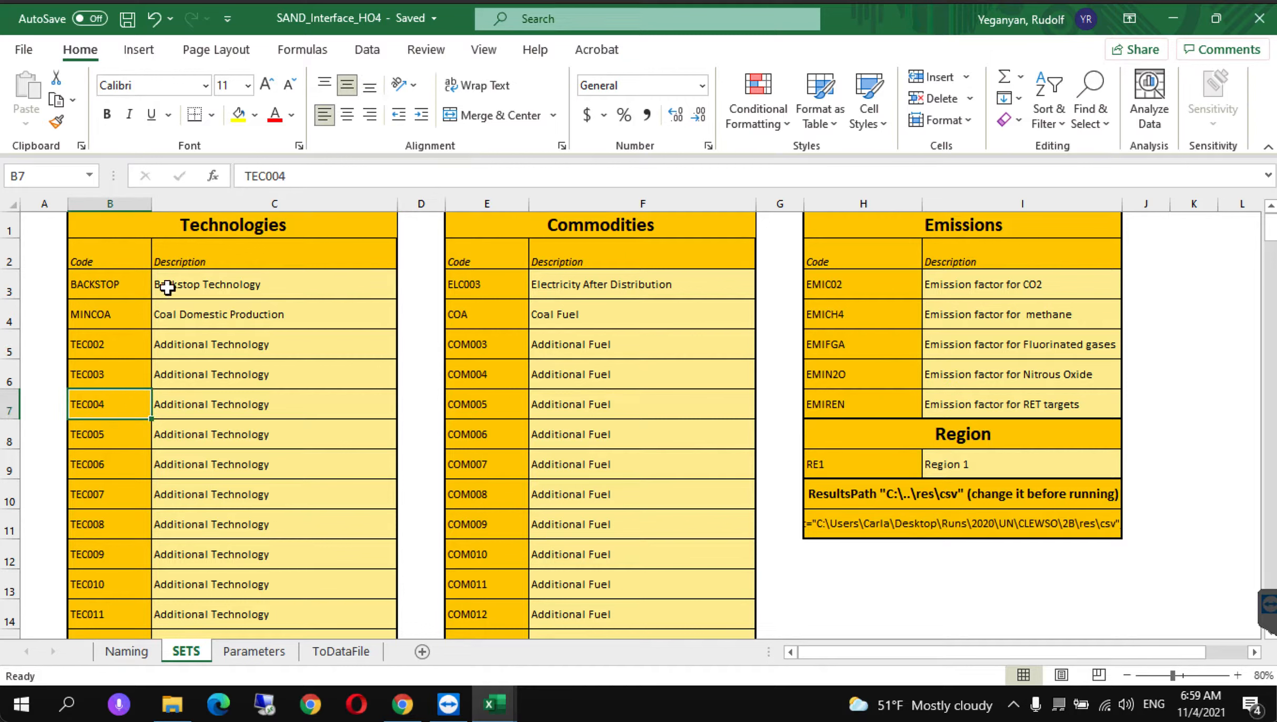
pyautogui.doubleClick(254, 176)
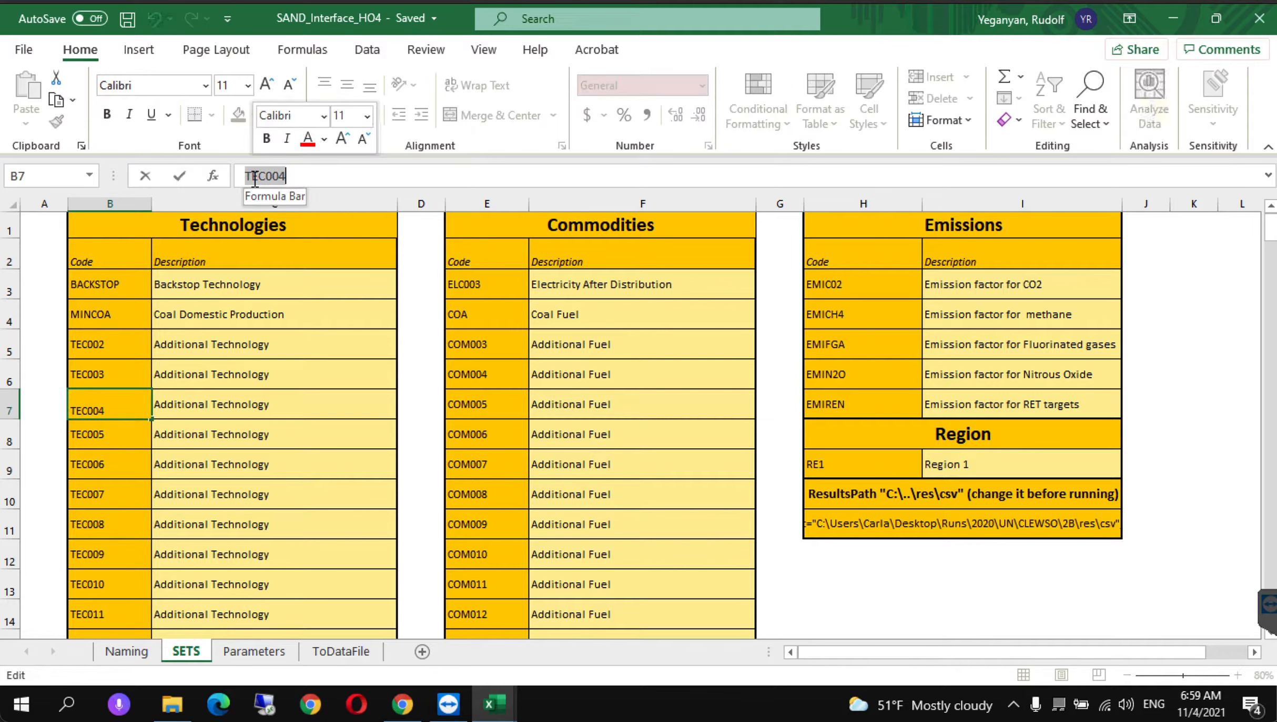
pyautogui.write('IMPCOA')
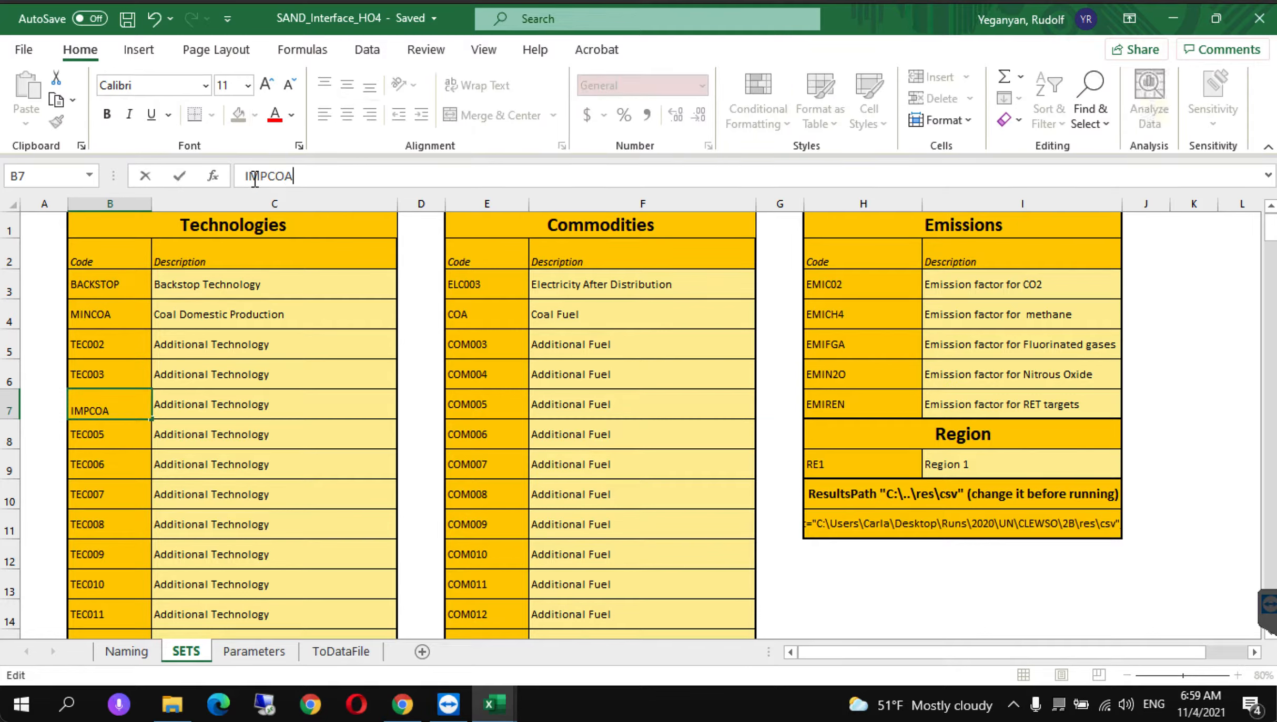
pyautogui.click(214, 398)
pyautogui.tripleClick(320, 176)
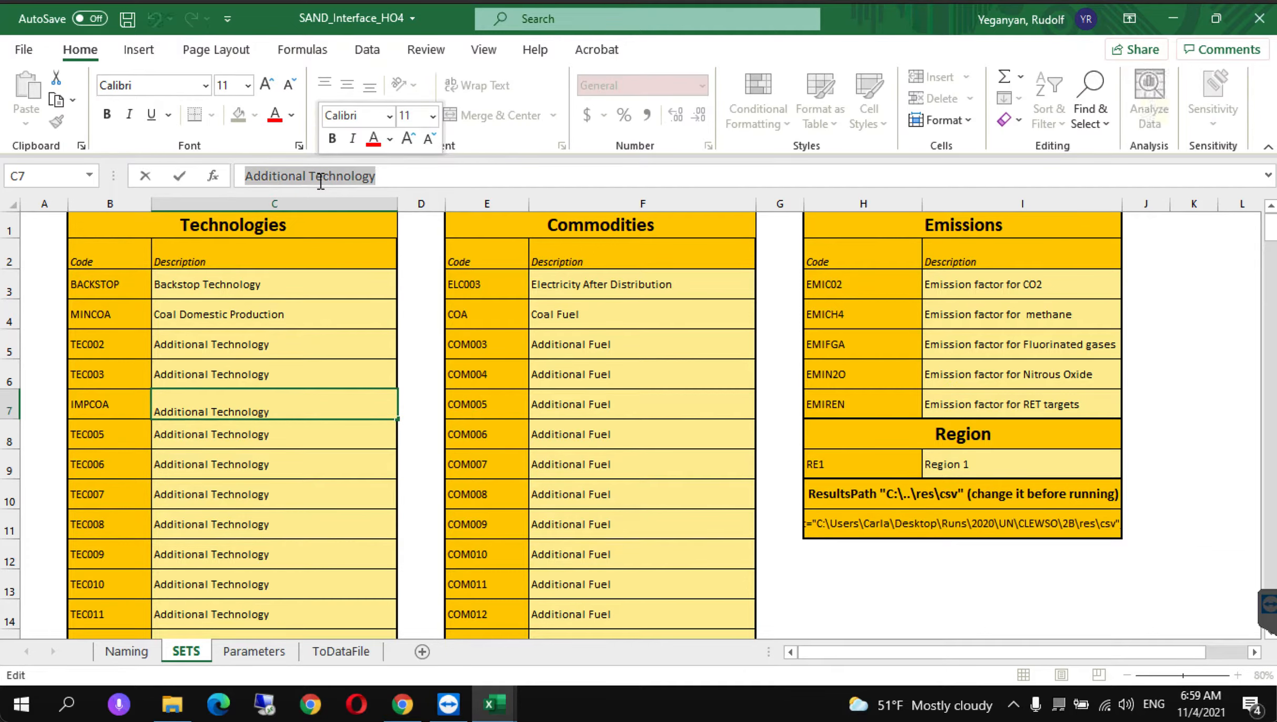
pyautogui.write('Import of Coal')
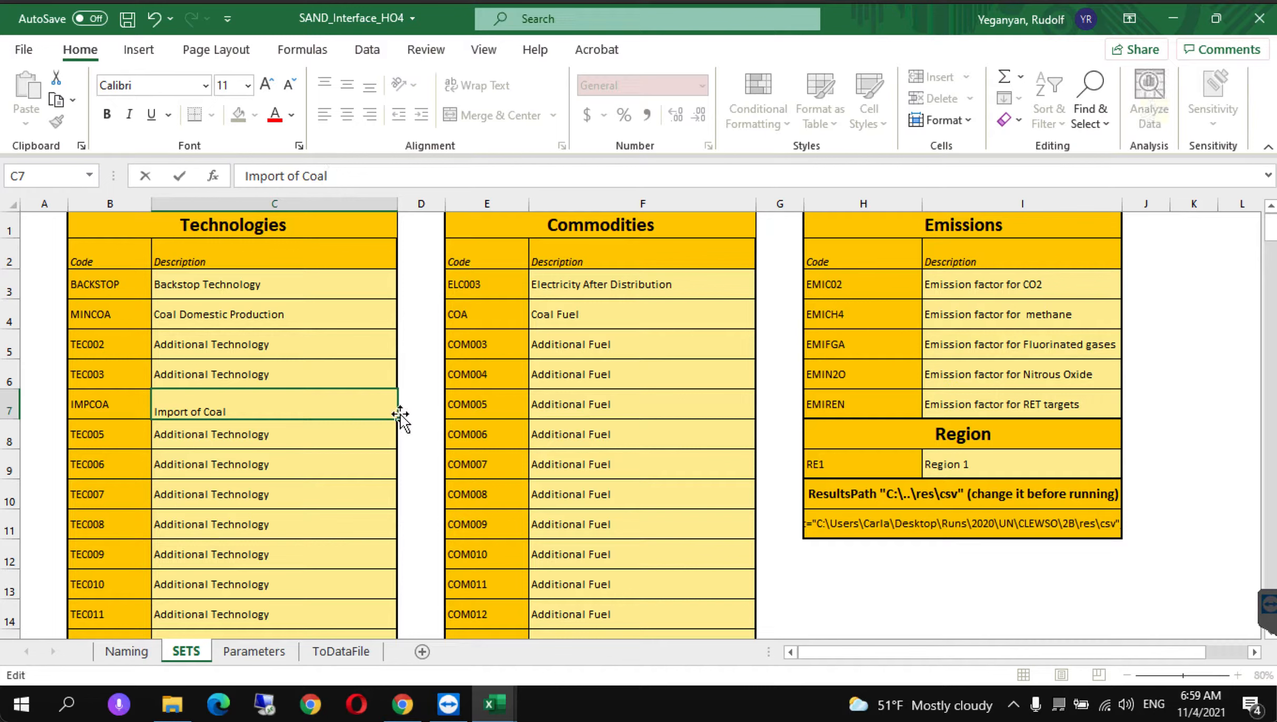
pyautogui.click(416, 423)
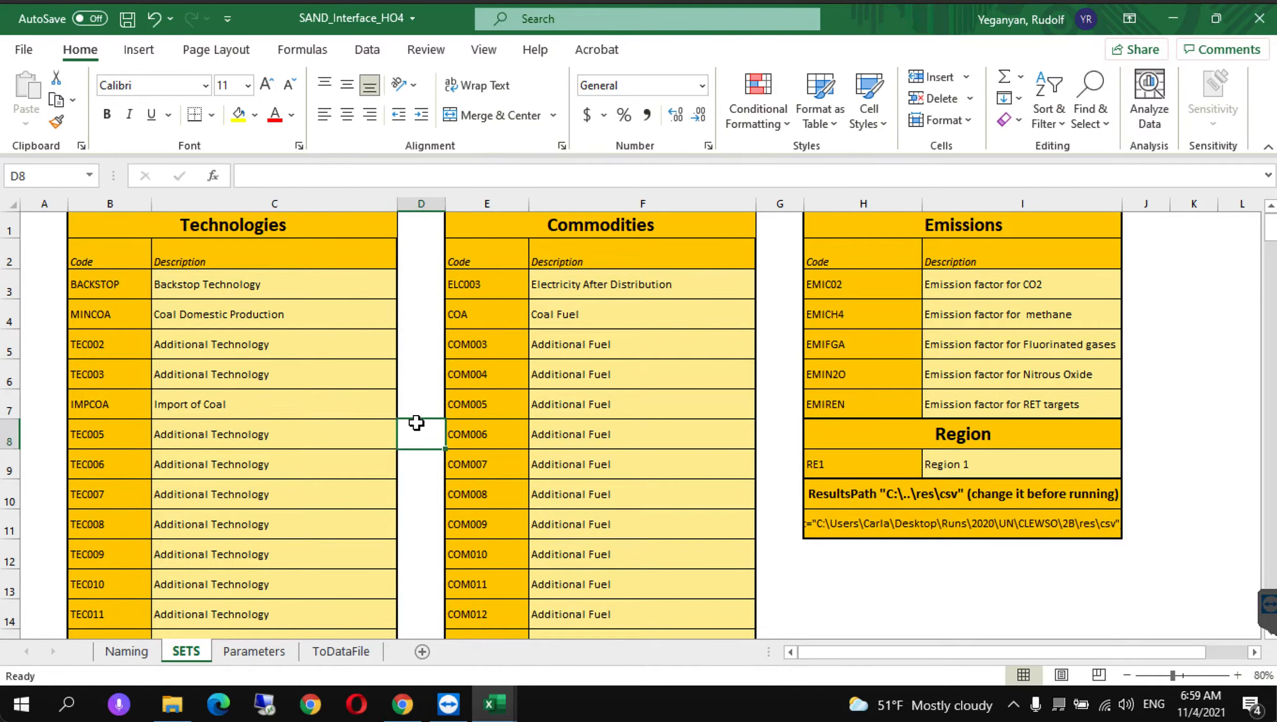
# Step: Switch to the Hands-on 4 PDF in Chrome and review which parameters need data for IMPCOA
pyautogui.click(402, 705)
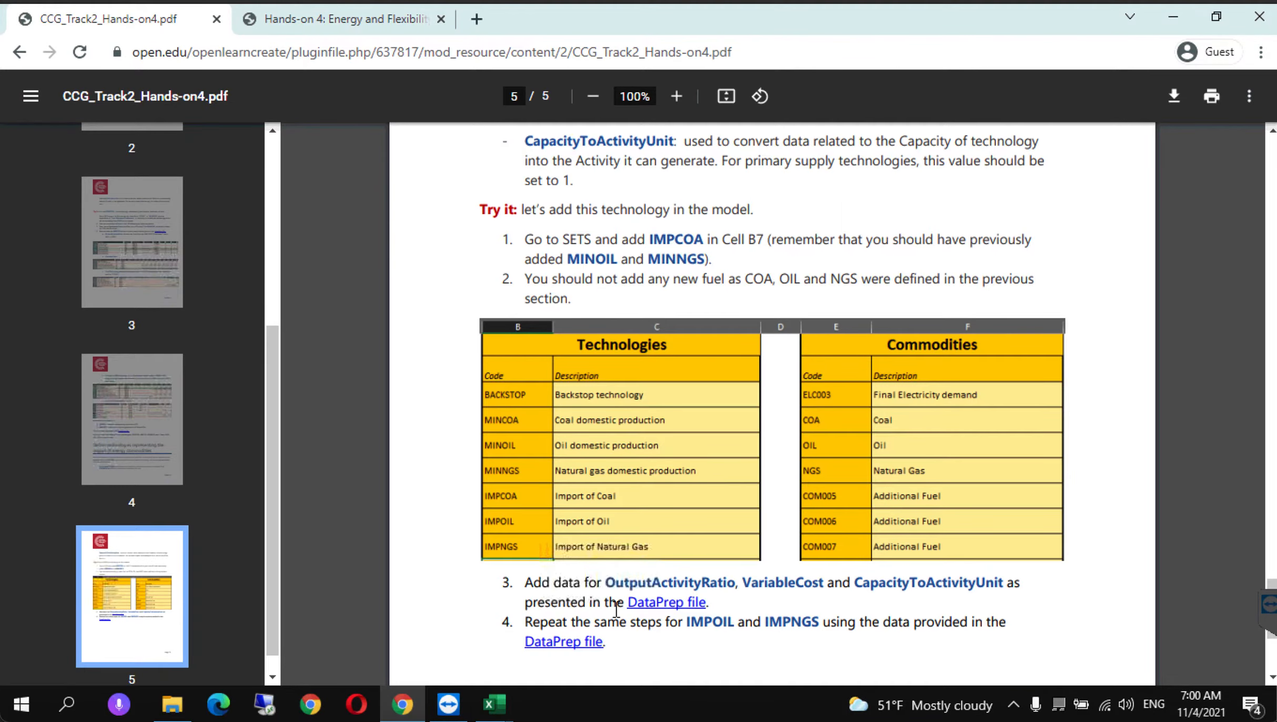
pyautogui.moveTo(608, 586); pyautogui.dragTo(968, 587)
pyautogui.moveTo(840, 587); pyautogui.dragTo(600, 588)
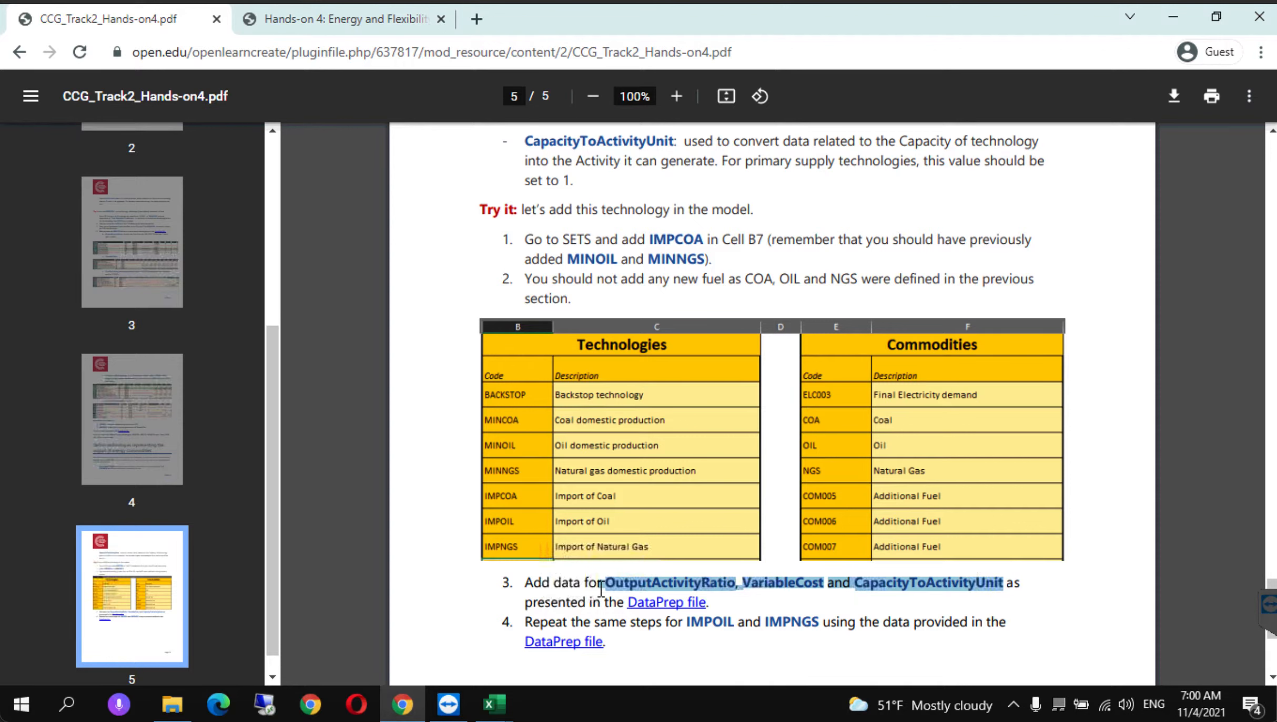
pyautogui.click(586, 584)
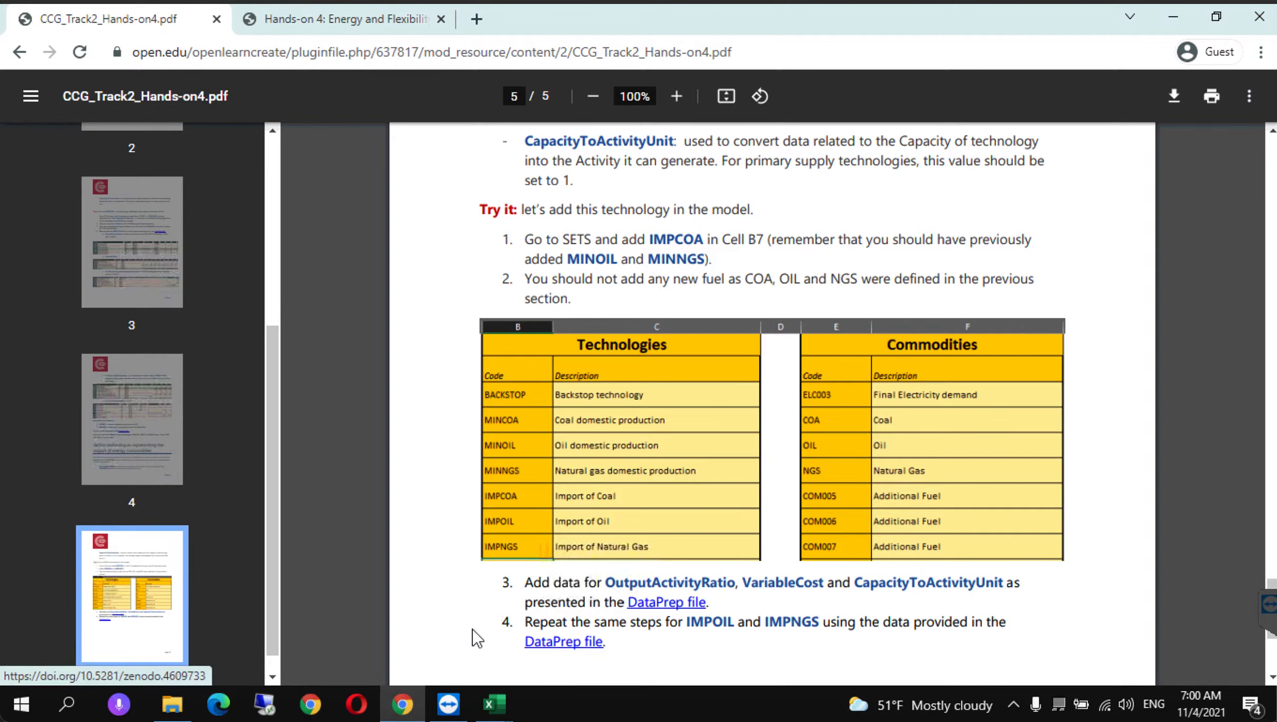
# Step: Switch to the data preparation workbook and examine the IMPCOA sheet down to its CapacityToActivityUnit value
pyautogui.moveTo(502, 710)
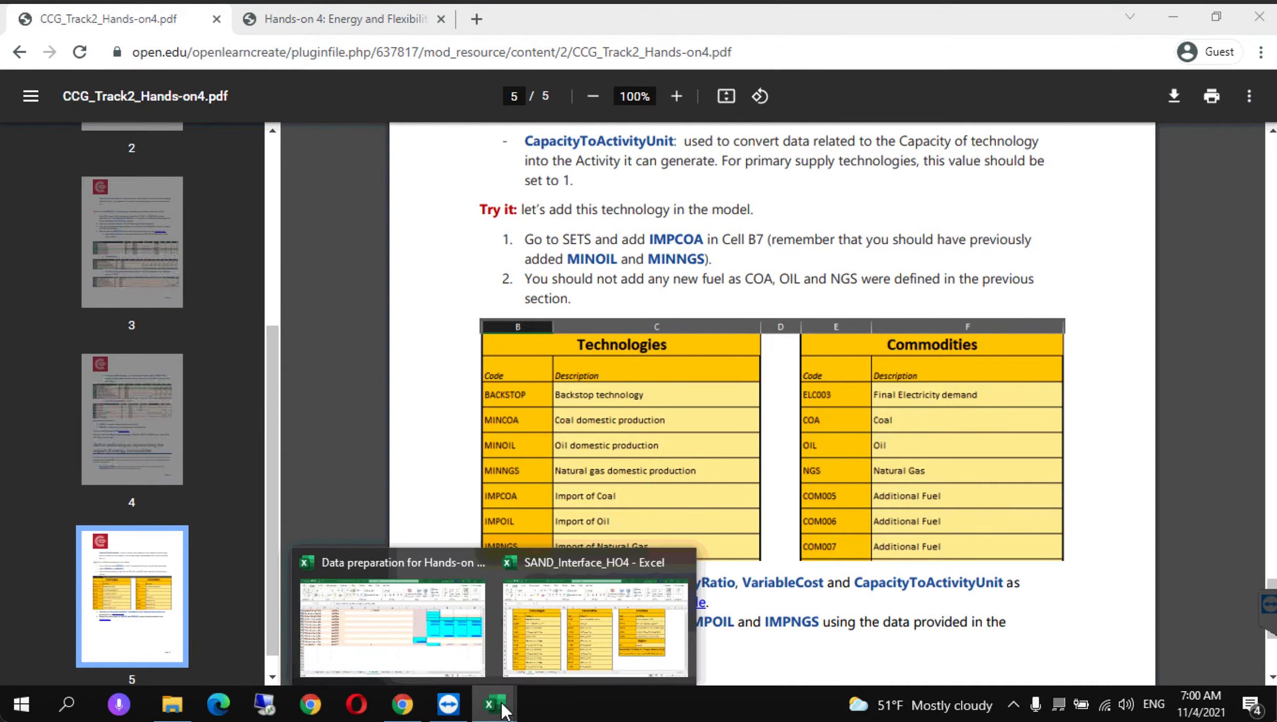
pyautogui.click(413, 626)
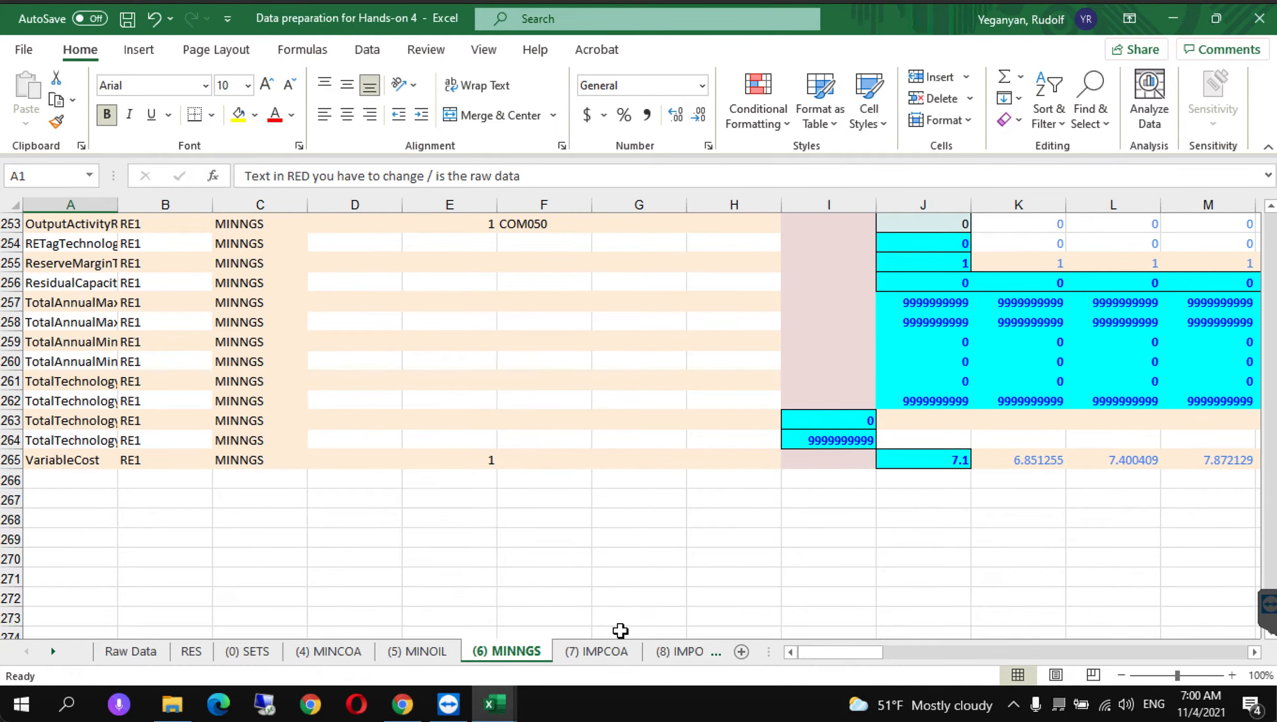
pyautogui.click(586, 657)
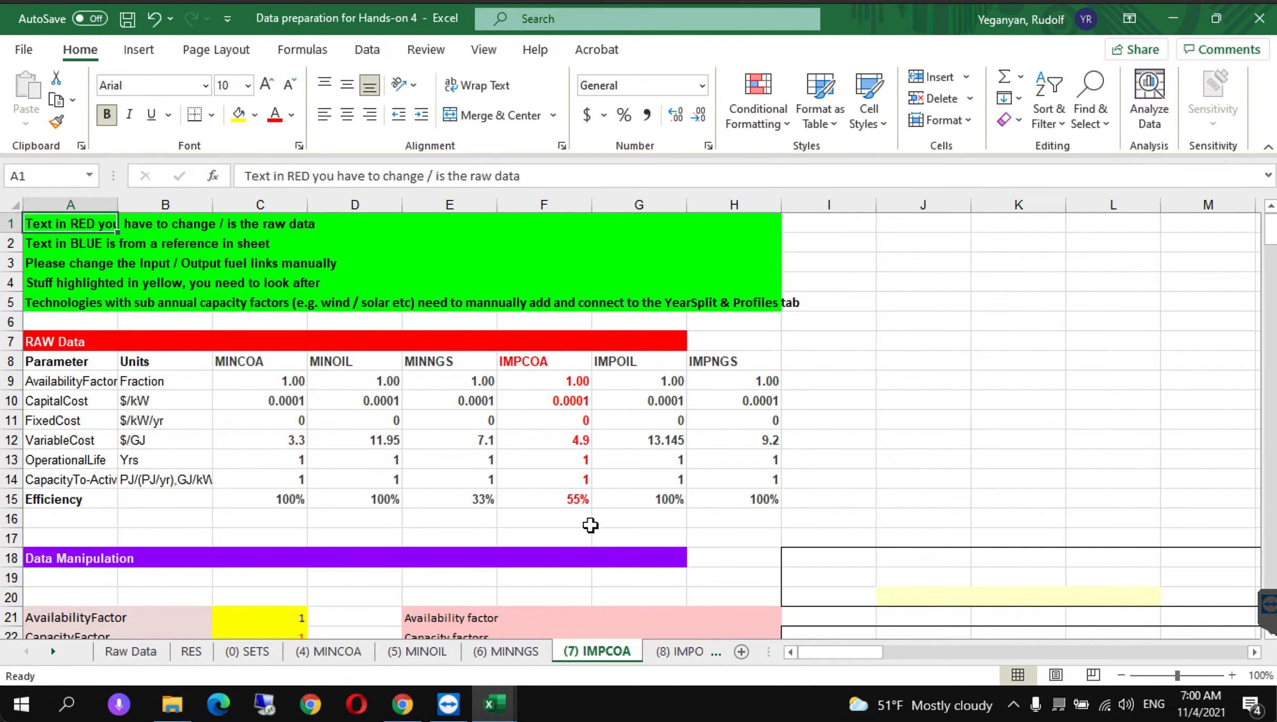
pyautogui.click(720, 563)
pyautogui.press('Down')
pyautogui.press('Down')
pyautogui.press('Down')
pyautogui.press('Down')
pyautogui.press('Down')
pyautogui.press('Down')
pyautogui.press('Down')
pyautogui.press('Down')
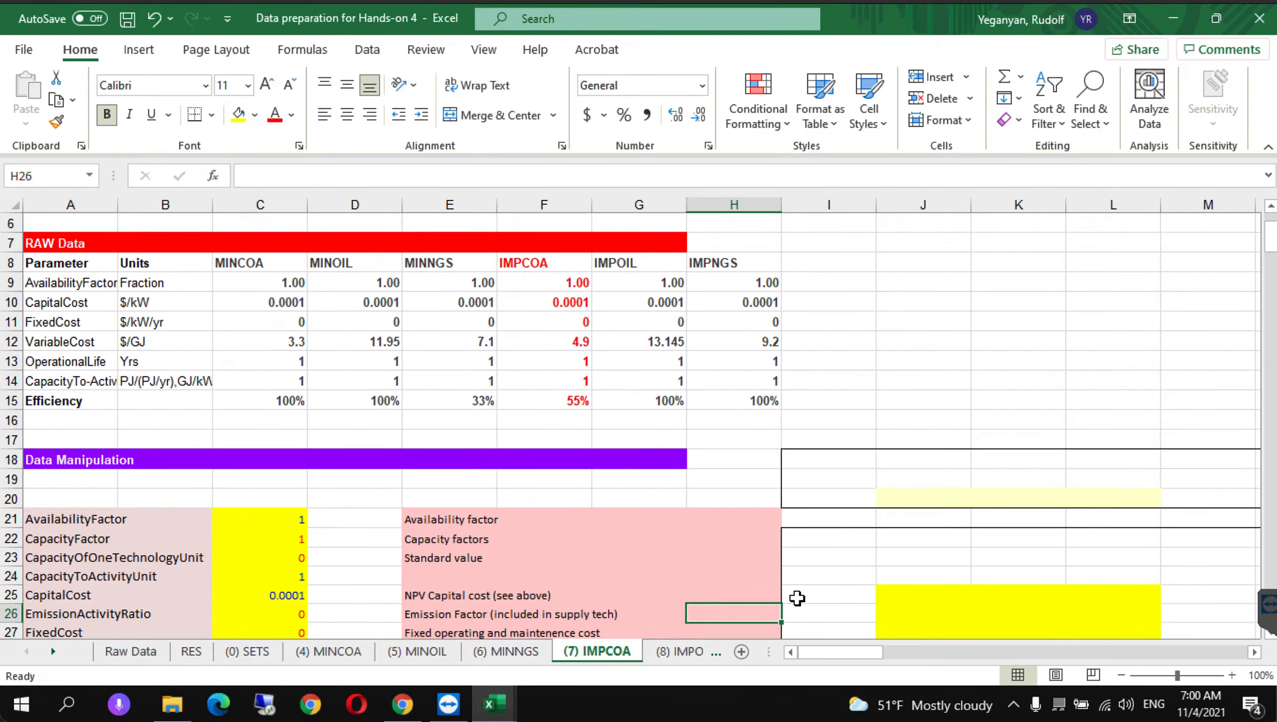
pyautogui.press('Down')
pyautogui.press('Down')
pyautogui.press('Down')
pyautogui.press('Down')
pyautogui.press('Down')
pyautogui.press('Down')
pyautogui.press('Down')
pyautogui.press('Down')
pyautogui.press('Down')
pyautogui.press('Down')
pyautogui.press('Down')
pyautogui.press('Down')
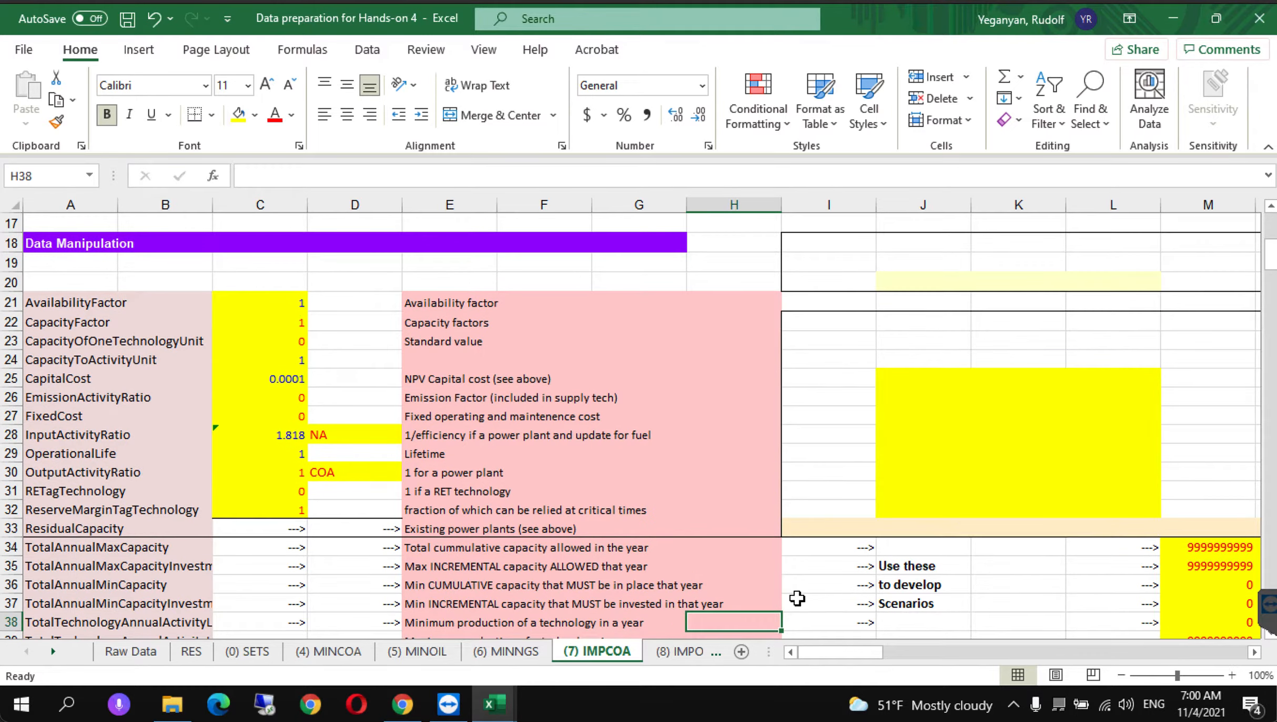
pyautogui.press('Down')
pyautogui.press('Down')
pyautogui.press('Down')
pyautogui.press('Down')
pyautogui.press('Down')
pyautogui.press('Down')
pyautogui.press('Down')
pyautogui.press('Down')
pyautogui.press('Down')
pyautogui.press('Down')
pyautogui.press('Down')
pyautogui.press('Down')
pyautogui.press('Down')
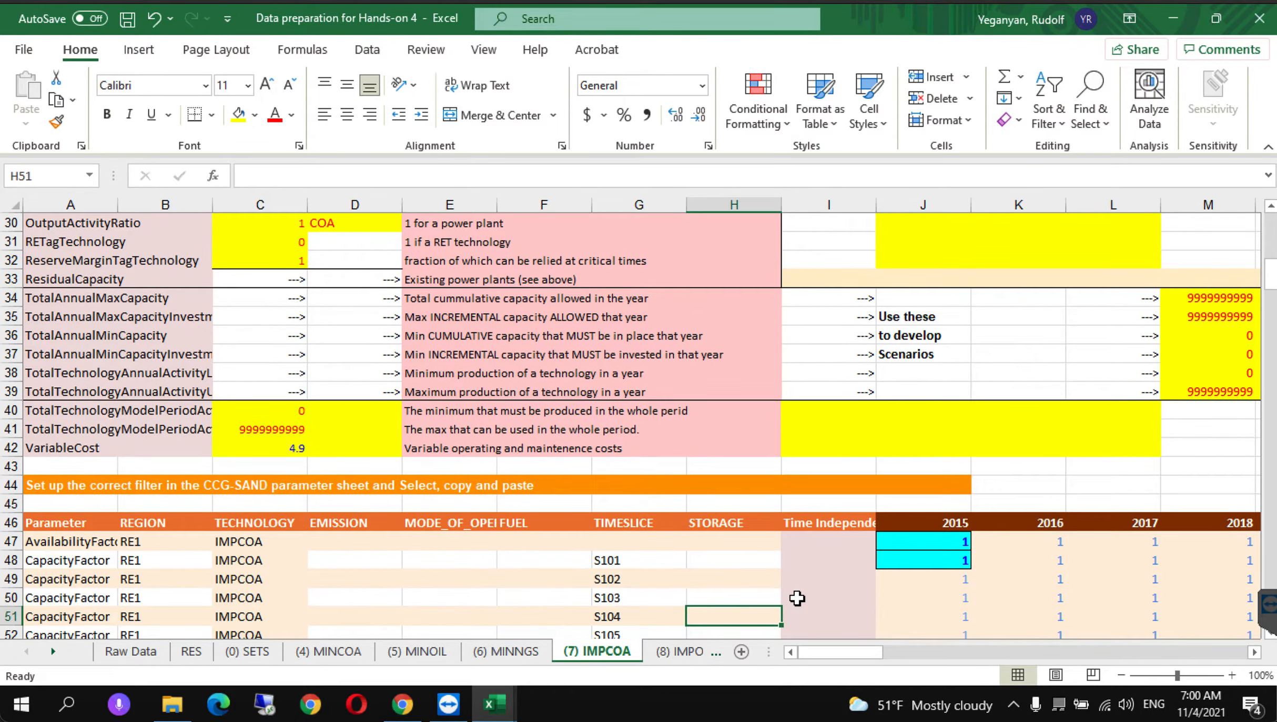
pyautogui.press('Down')
pyautogui.press('Down')
pyautogui.press('Down')
pyautogui.press('Down')
pyautogui.press('Down')
pyautogui.press('Down')
pyautogui.press('Down')
pyautogui.press('Down')
pyautogui.press('Down')
pyautogui.press('Down')
pyautogui.press('Down')
pyautogui.press('Down')
pyautogui.press('Down')
pyautogui.press('Down')
pyautogui.press('Down')
pyautogui.press('Down')
pyautogui.press('Down')
pyautogui.press('Down')
pyautogui.press('Down')
pyautogui.press('Down')
pyautogui.press('Down')
pyautogui.press('Down')
pyautogui.press('Down')
pyautogui.press('Down')
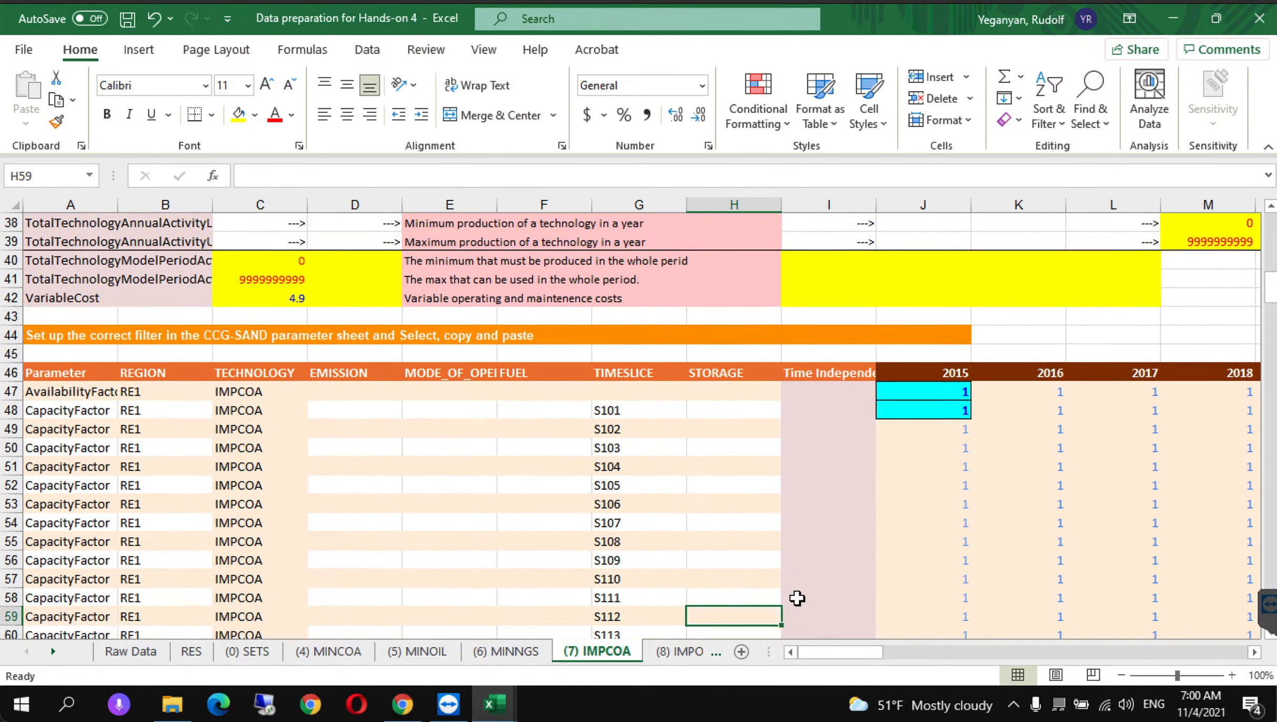
pyautogui.press('Down')
pyautogui.press('Down')
pyautogui.press('Down')
pyautogui.press('Down')
pyautogui.press('Down')
pyautogui.press('Down')
pyautogui.press('Down')
pyautogui.press('Down')
pyautogui.press('Down')
pyautogui.press('Down')
pyautogui.press('Down')
pyautogui.press('Down')
pyautogui.press('Down')
pyautogui.press('Down')
pyautogui.press('Down')
pyautogui.press('Down')
pyautogui.press('Down')
pyautogui.press('Down')
pyautogui.press('Down')
pyautogui.press('Down')
pyautogui.press('Down')
pyautogui.press('Down')
pyautogui.press('Down')
pyautogui.press('Down')
pyautogui.press('Down')
pyautogui.press('Down')
pyautogui.press('Down')
pyautogui.press('Down')
pyautogui.press('Down')
pyautogui.press('Down')
pyautogui.press('Down')
pyautogui.press('Down')
pyautogui.press('Down')
pyautogui.press('Down')
pyautogui.press('Down')
pyautogui.press('Down')
pyautogui.press('Down')
pyautogui.press('Down')
pyautogui.press('Down')
pyautogui.press('Down')
pyautogui.press('Down')
pyautogui.press('Down')
pyautogui.press('Down')
pyautogui.press('Down')
pyautogui.press('Down')
pyautogui.press('Down')
pyautogui.press('Down')
pyautogui.press('Down')
pyautogui.press('Down')
pyautogui.press('Down')
pyautogui.press('Down')
pyautogui.press('Down')
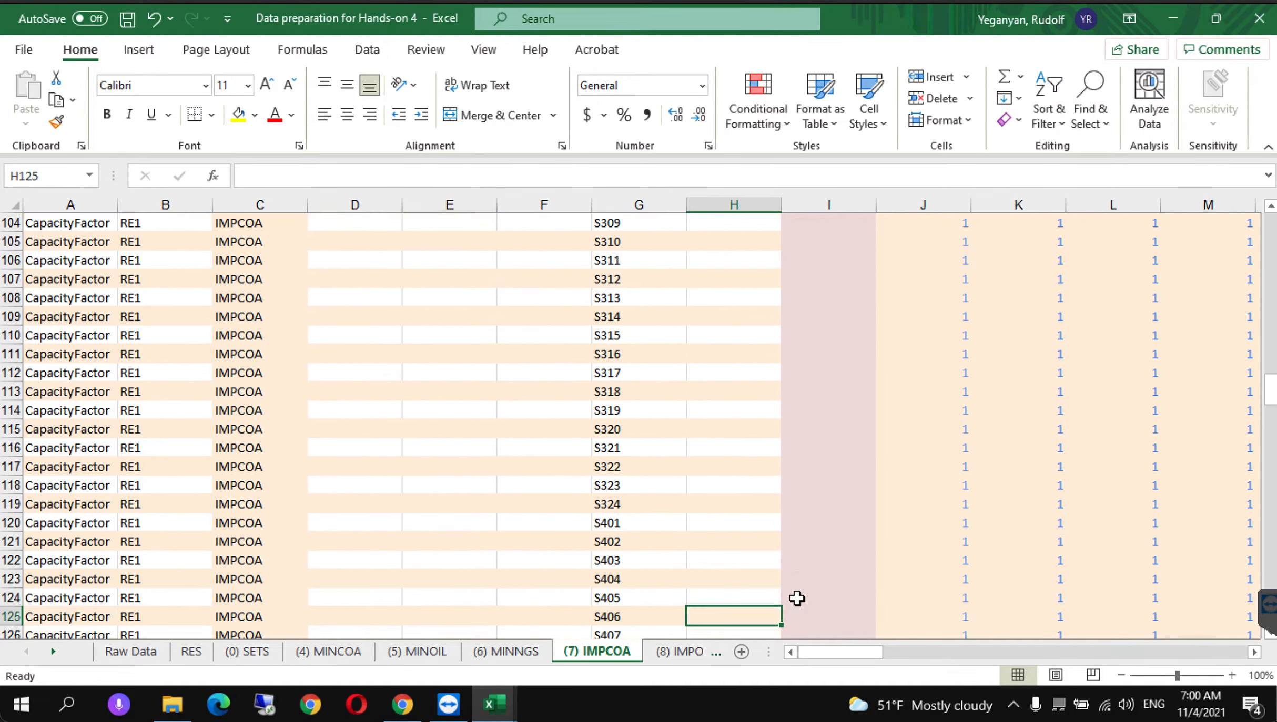
pyautogui.press('Down')
pyautogui.press('Down')
pyautogui.press('Down')
pyautogui.press('Down')
pyautogui.press('Down')
pyautogui.press('Down')
pyautogui.press('Down')
pyautogui.press('Down')
pyautogui.press('Down')
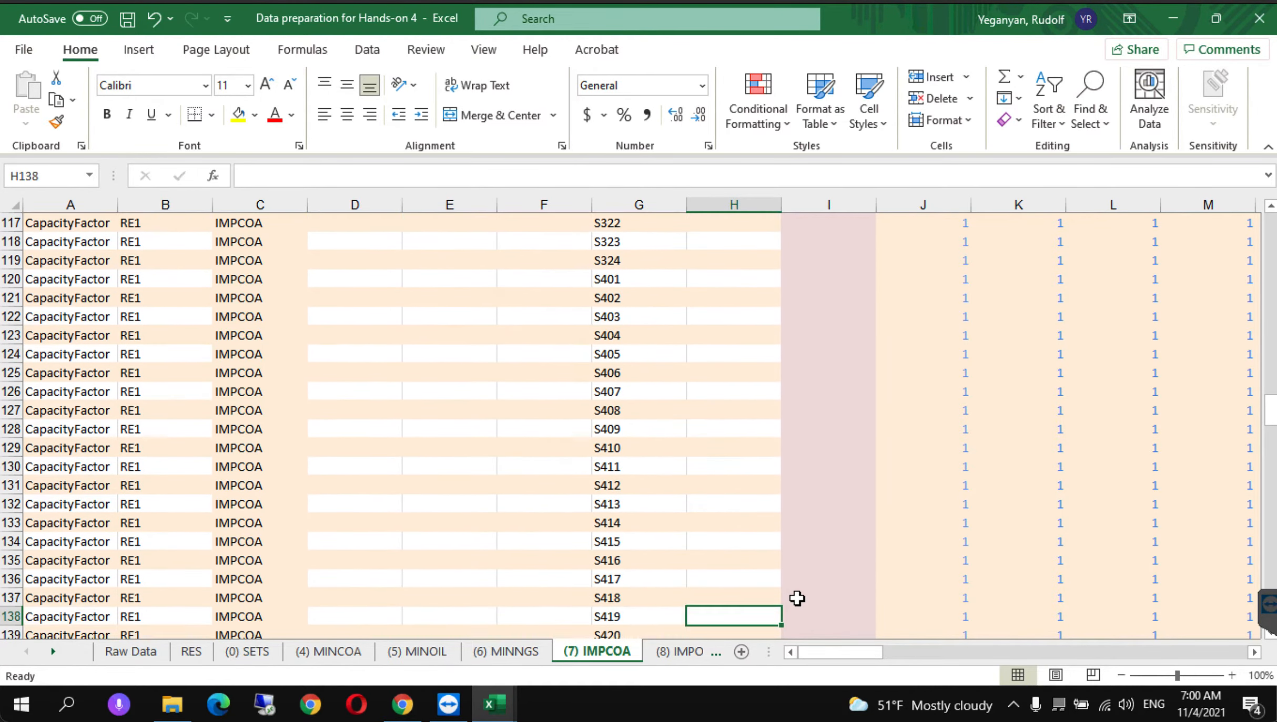
pyautogui.press('Down')
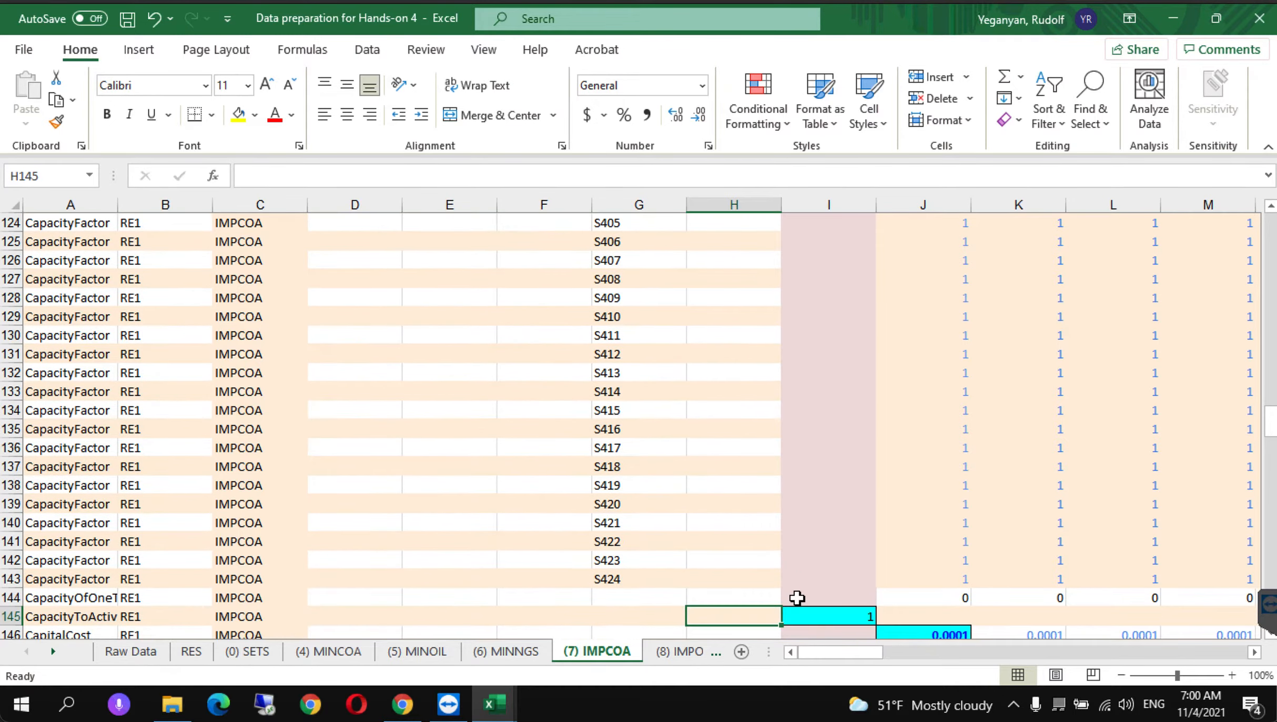
pyautogui.press('Right')
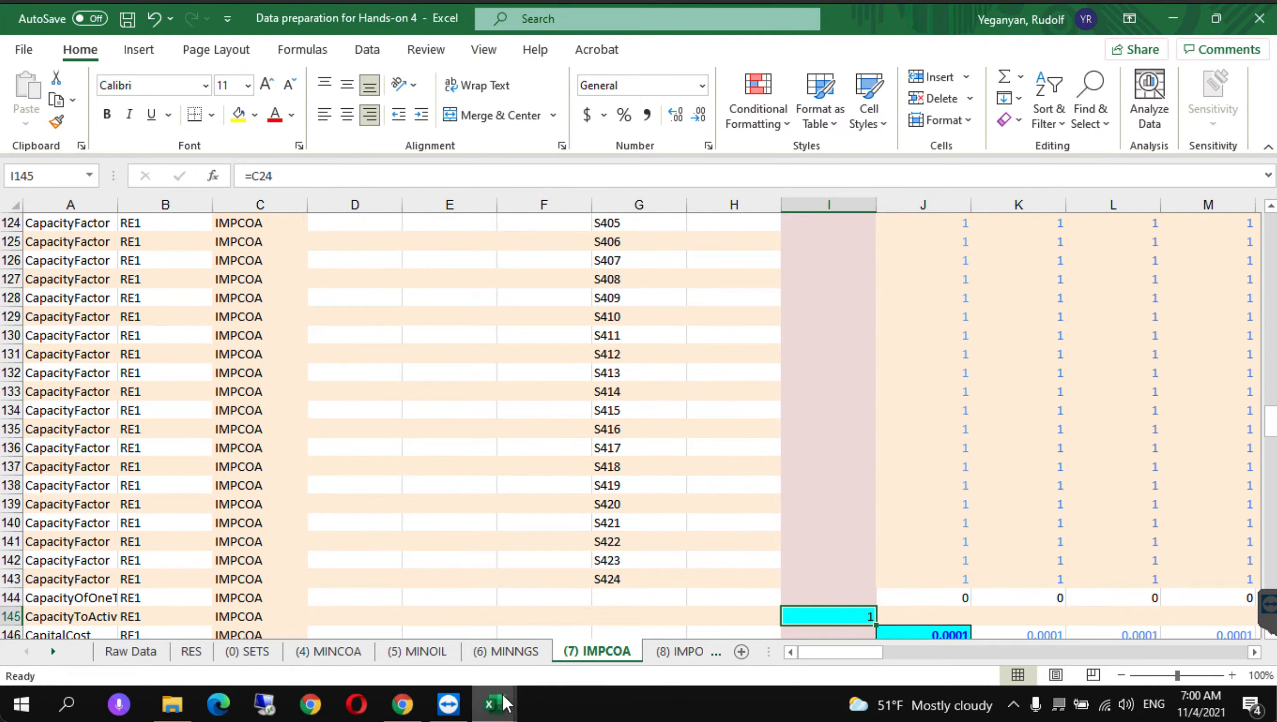
# Step: Switch back to the SAND interface workbook and filter the Parameters sheet's TECHNOLOGY column to IMPCOA instead of MINCOA
pyautogui.moveTo(502, 704)
pyautogui.click(545, 609)
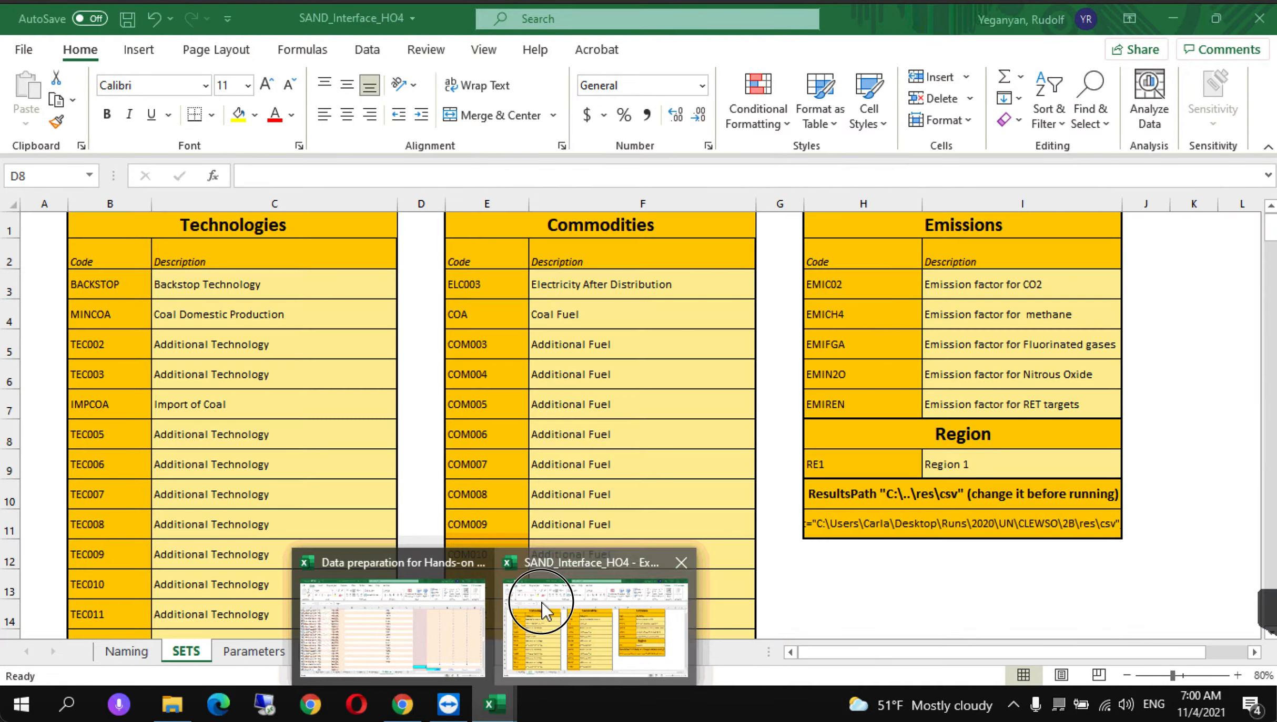
pyautogui.click(247, 652)
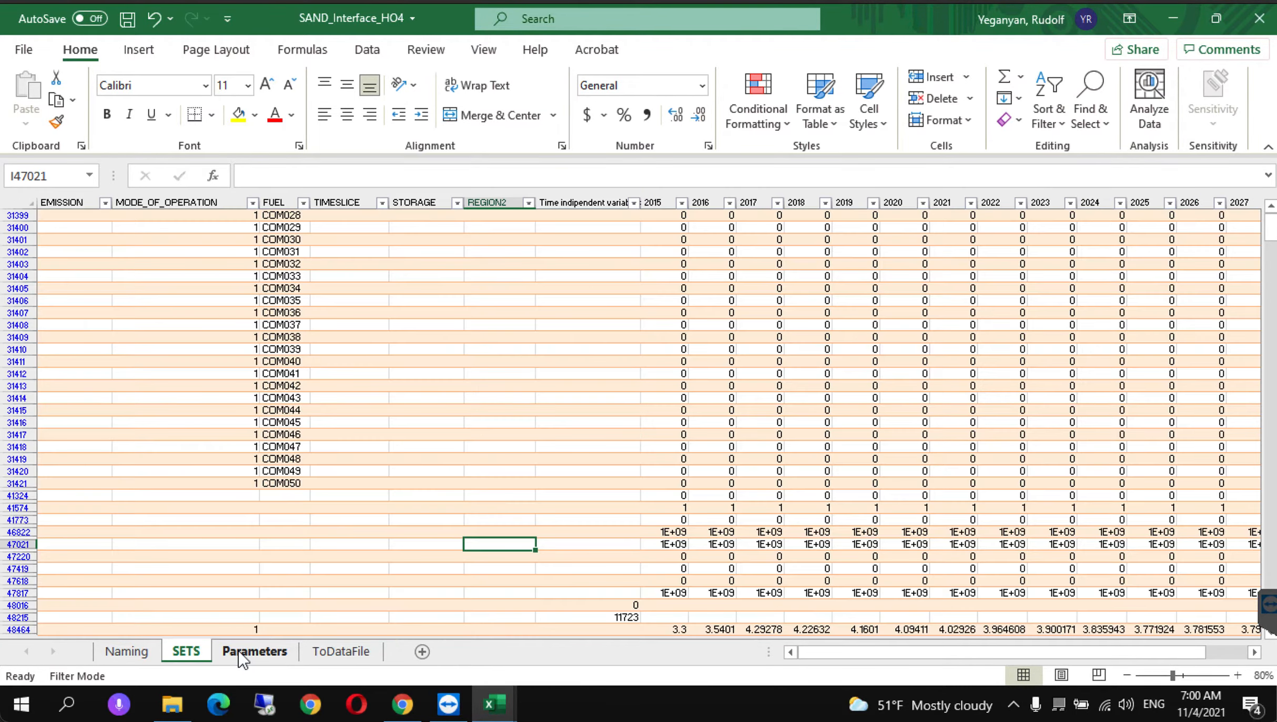
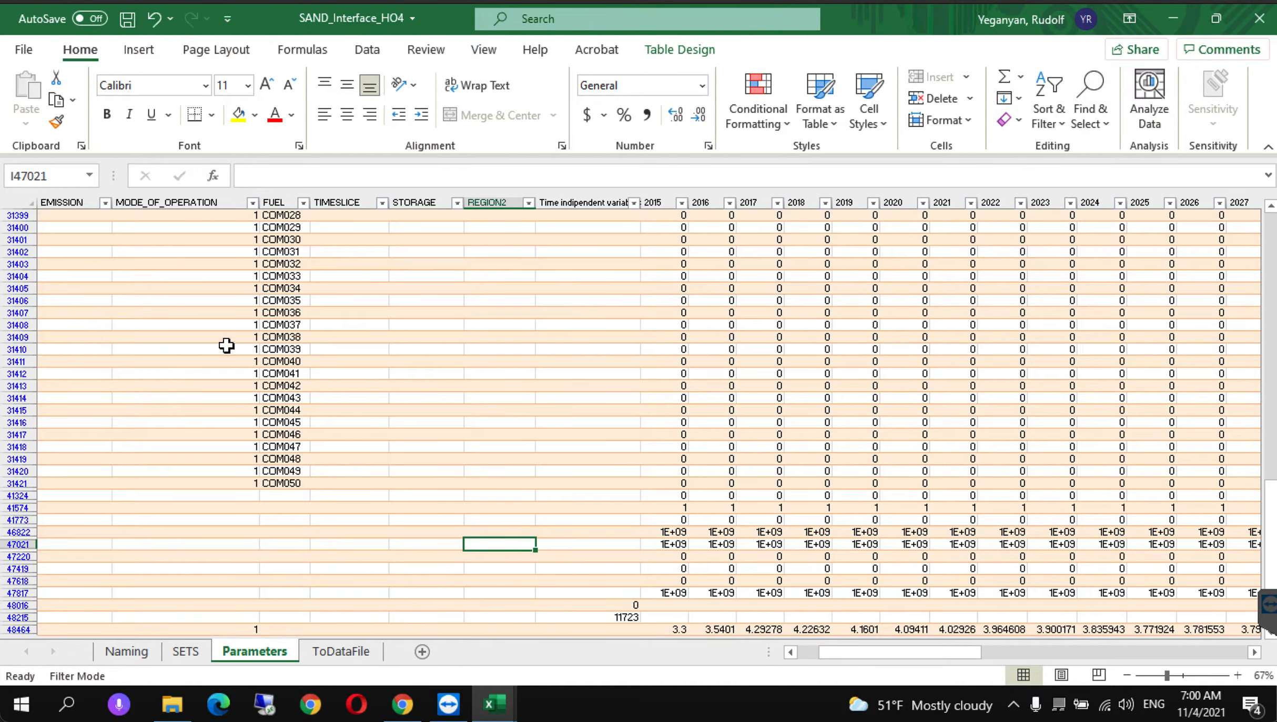
pyautogui.moveTo(857, 658); pyautogui.dragTo(791, 660)
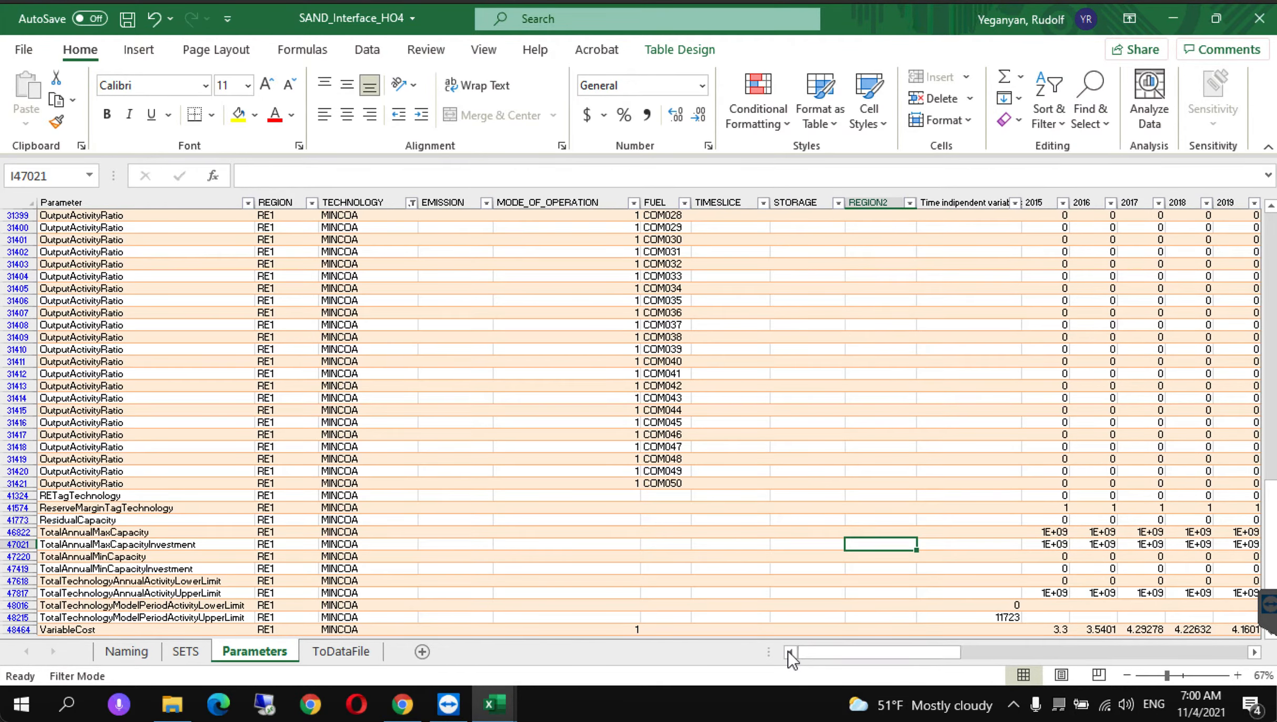
pyautogui.click(411, 203)
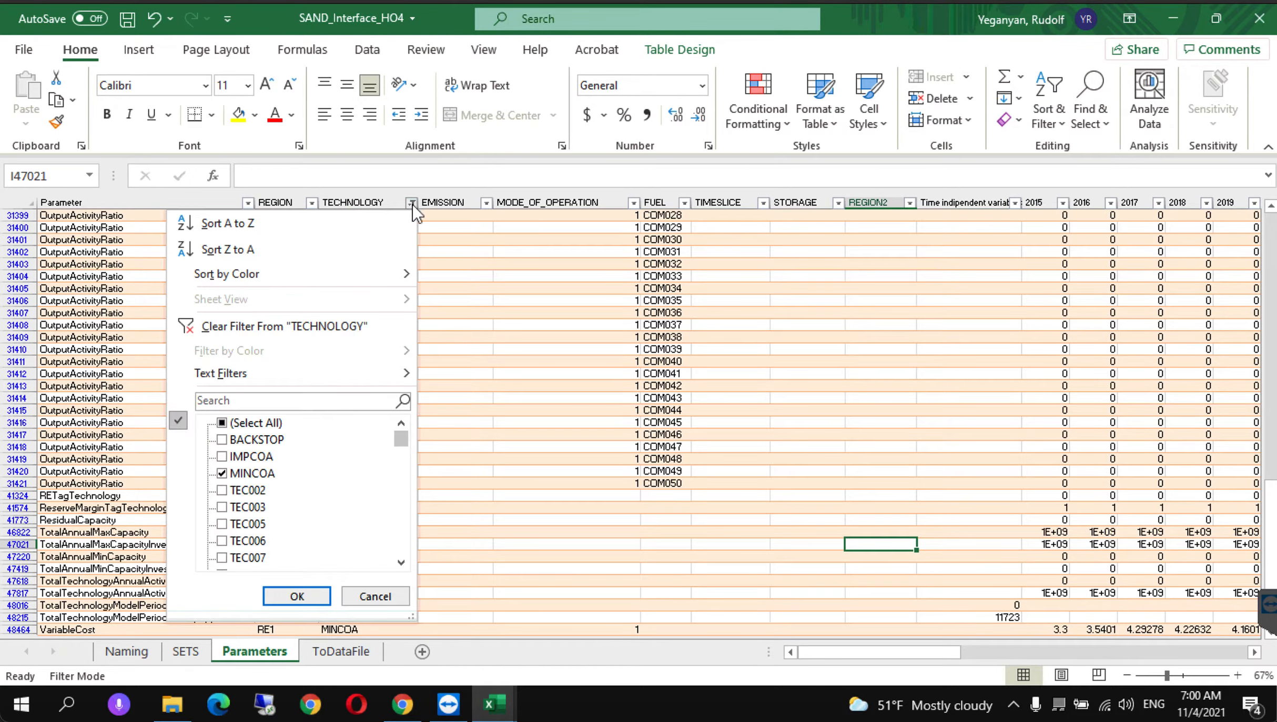
pyautogui.click(232, 474)
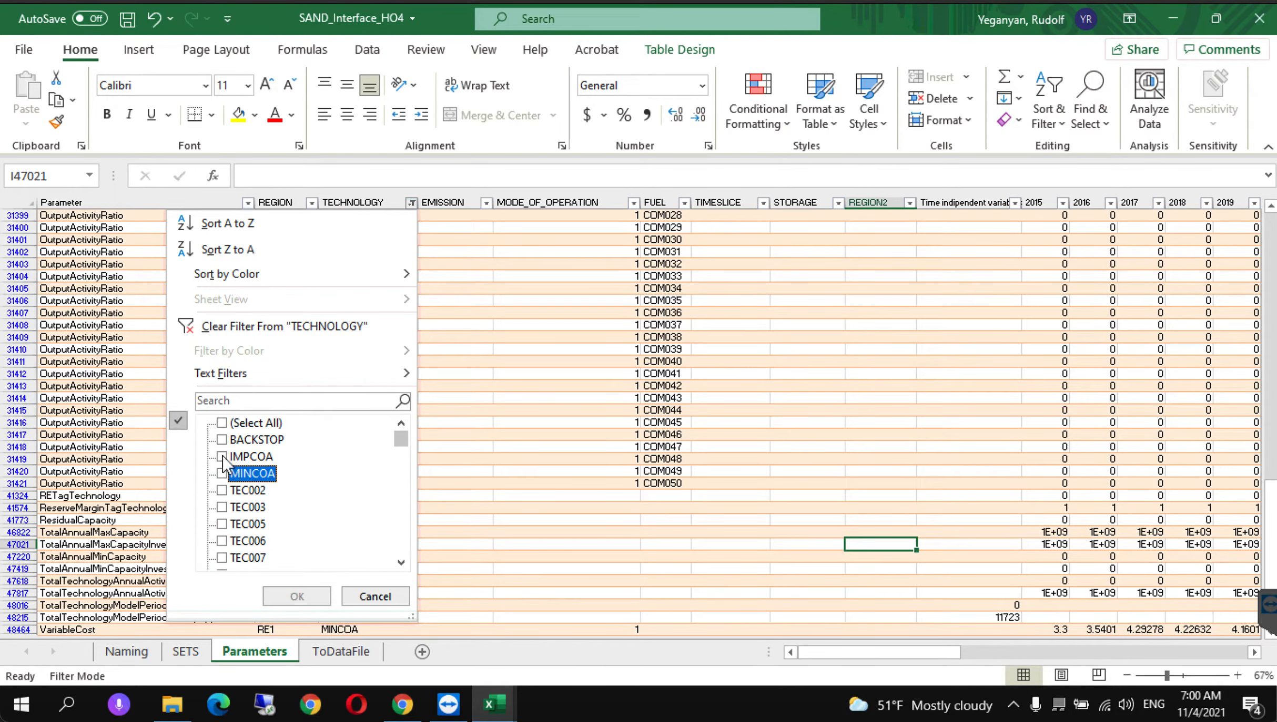
pyautogui.click(222, 458)
pyautogui.click(297, 596)
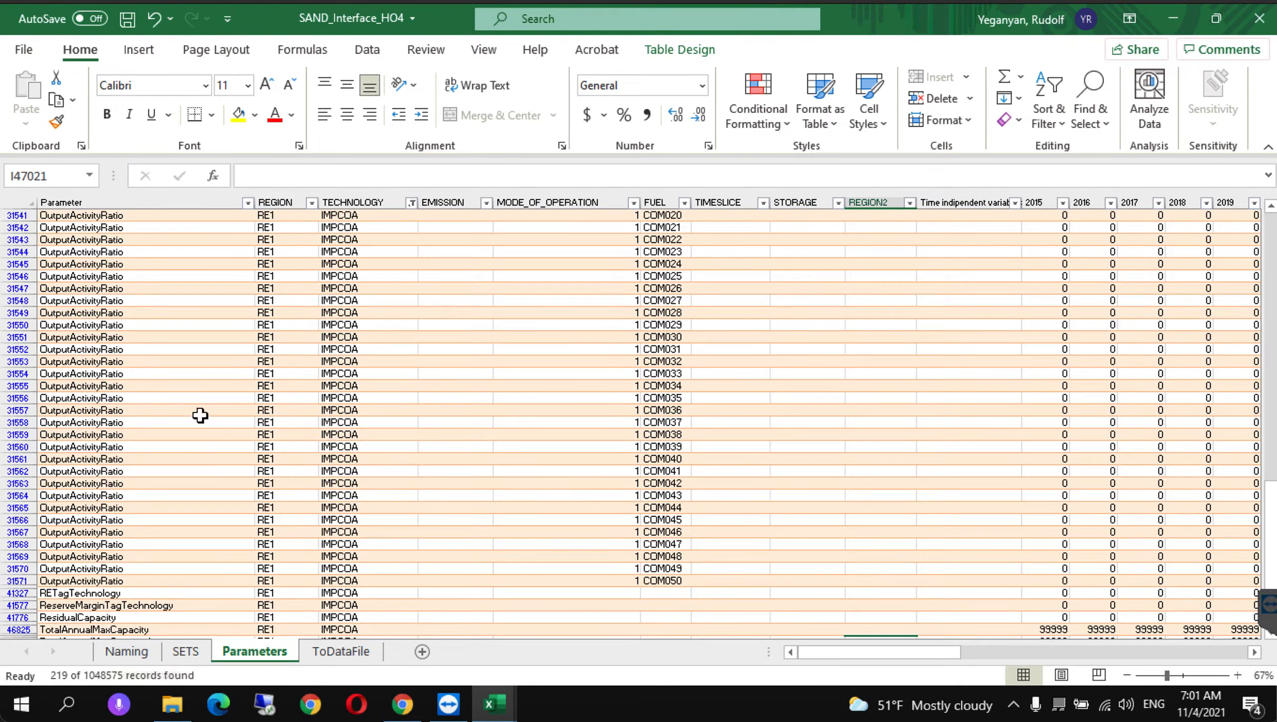
pyautogui.click(200, 415)
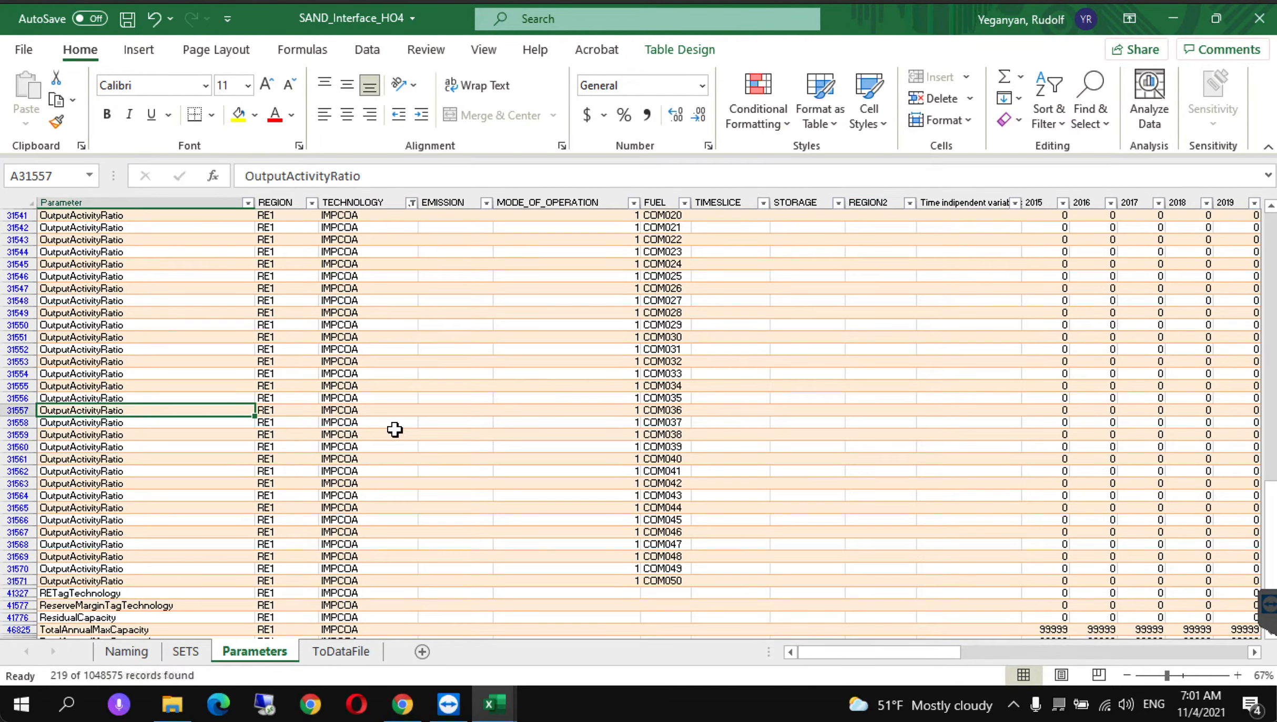
# Step: Look through the filtered IMPCOA rows on the Parameters sheet from OutputActivityRatio back up to the CapacityFactor rows
pyautogui.press('Up')
pyautogui.press('Up')
pyautogui.press('Up')
pyautogui.press('Up')
pyautogui.press('Up')
pyautogui.press('Up')
pyautogui.press('Up')
pyautogui.press('Up')
pyautogui.press('Up')
pyautogui.press('Up')
pyautogui.press('Up')
pyautogui.press('Up')
pyautogui.press('Up')
pyautogui.press('Up')
pyautogui.press('Up')
pyautogui.press('Up')
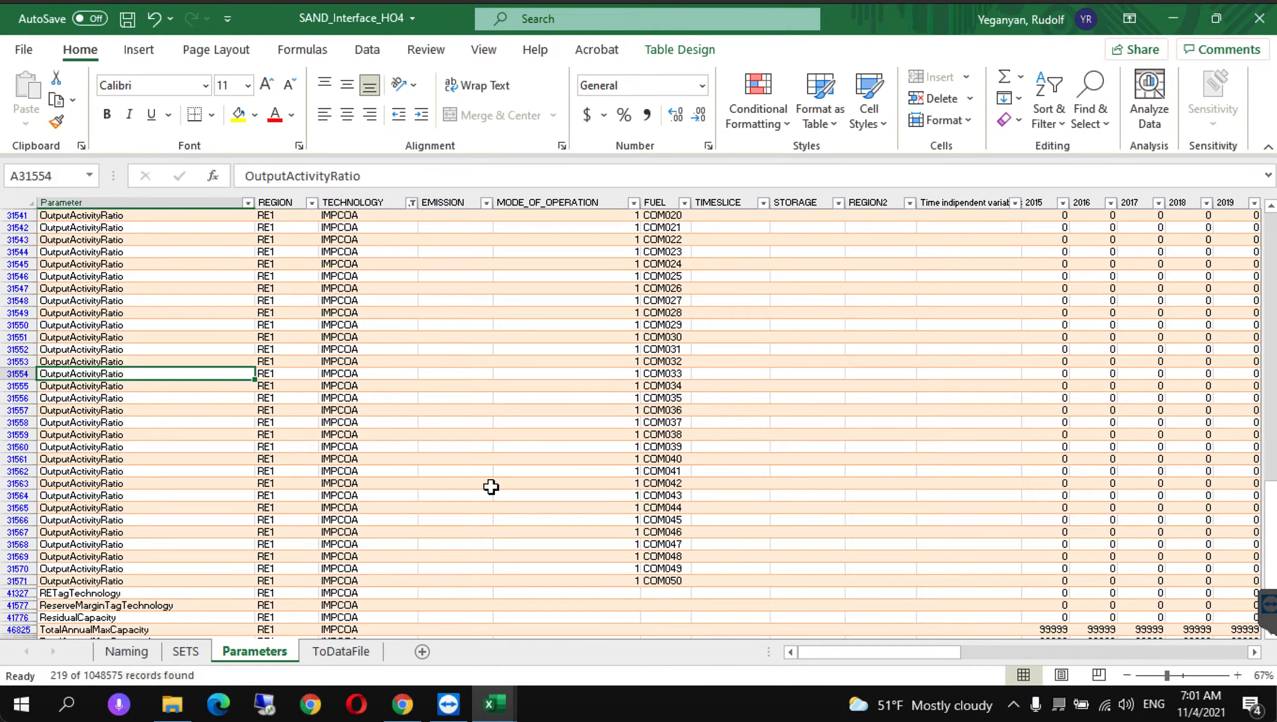
pyautogui.press('Up')
pyautogui.press('Up')
pyautogui.press('Up')
pyautogui.press('Up')
pyautogui.press('Up')
pyautogui.press('Up')
pyautogui.press('Up')
pyautogui.press('Up')
pyautogui.press('Up')
pyautogui.press('Up')
pyautogui.press('Up')
pyautogui.press('Up')
pyautogui.press('Up')
pyautogui.press('Up')
pyautogui.press('Up')
pyautogui.press('Up')
pyautogui.press('Up')
pyautogui.press('Up')
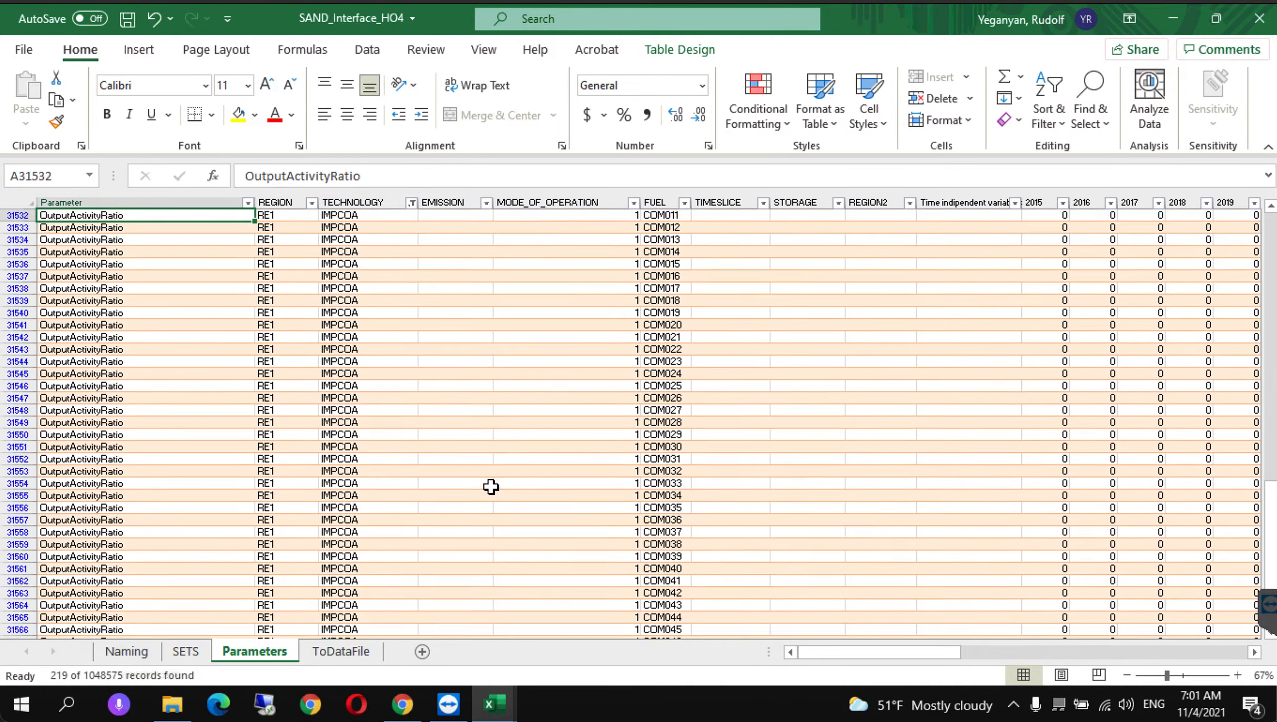
pyautogui.press('Up')
pyautogui.press('Up')
pyautogui.press('Up')
pyautogui.press('Up')
pyautogui.press('Up')
pyautogui.press('Up')
pyautogui.press('Up')
pyautogui.press('Up')
pyautogui.press('Up')
pyautogui.press('Up')
pyautogui.press('Up')
pyautogui.press('Up')
pyautogui.press('Up')
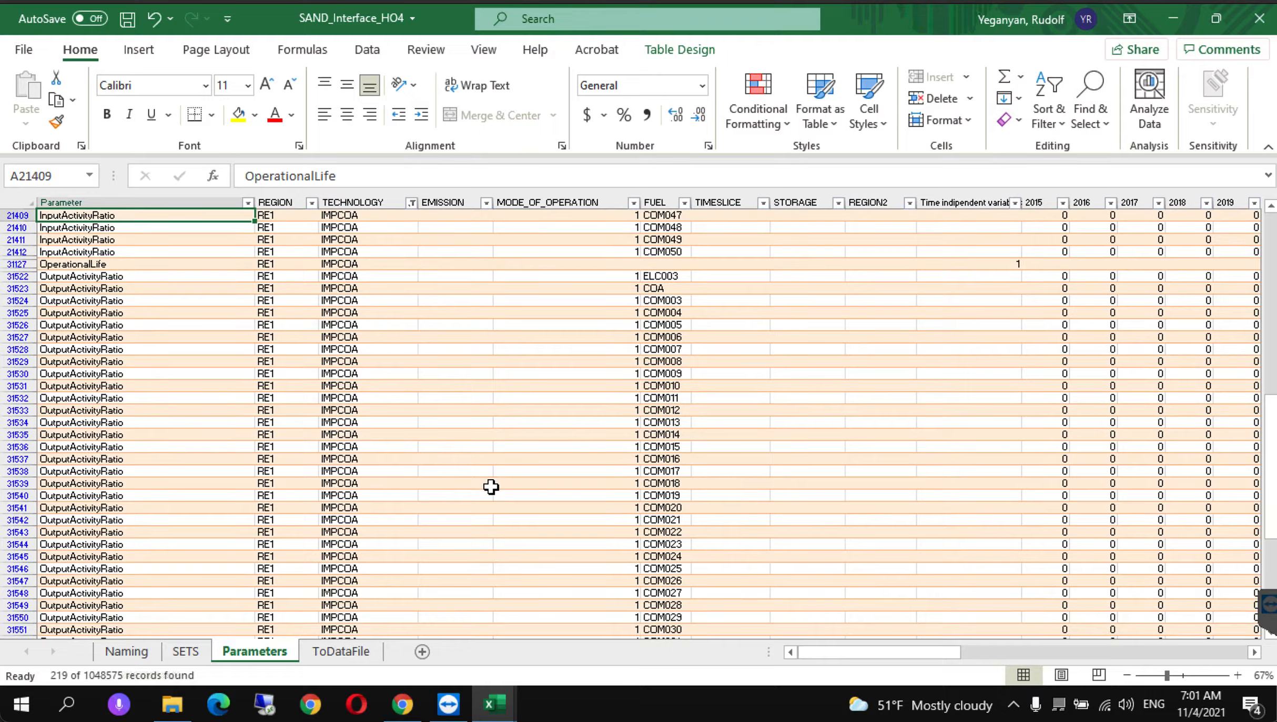
pyautogui.press('Up')
pyautogui.press('Up')
pyautogui.press('Up')
pyautogui.press('Up')
pyautogui.press('Up')
pyautogui.press('Up')
pyautogui.press('Up')
pyautogui.press('Up')
pyautogui.press('Up')
pyautogui.press('Up')
pyautogui.press('Up')
pyautogui.press('Up')
pyautogui.press('Up')
pyautogui.press('Up')
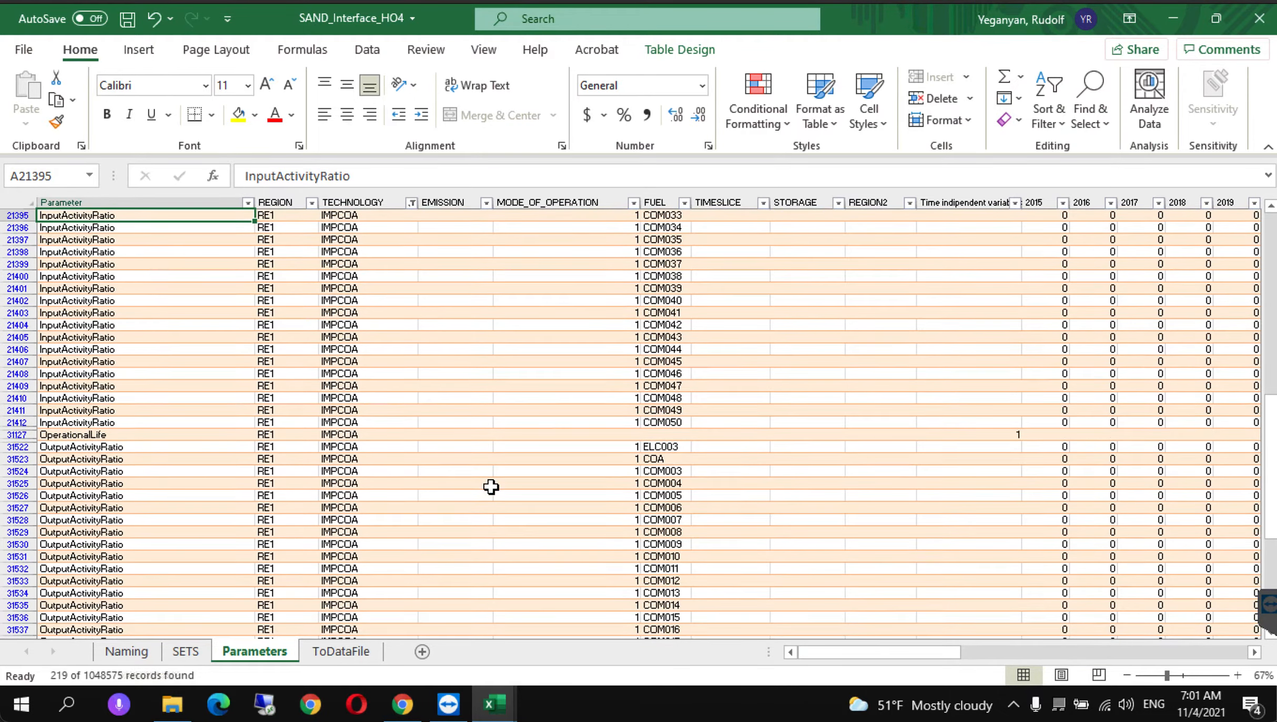
pyautogui.press('Up')
pyautogui.press('Up')
pyautogui.press('Up')
pyautogui.press('Up')
pyautogui.press('Up')
pyautogui.press('Up')
pyautogui.press('Up')
pyautogui.press('Up')
pyautogui.press('Up')
pyautogui.press('Up')
pyautogui.press('Up')
pyautogui.press('Up')
pyautogui.press('Up')
pyautogui.press('Up')
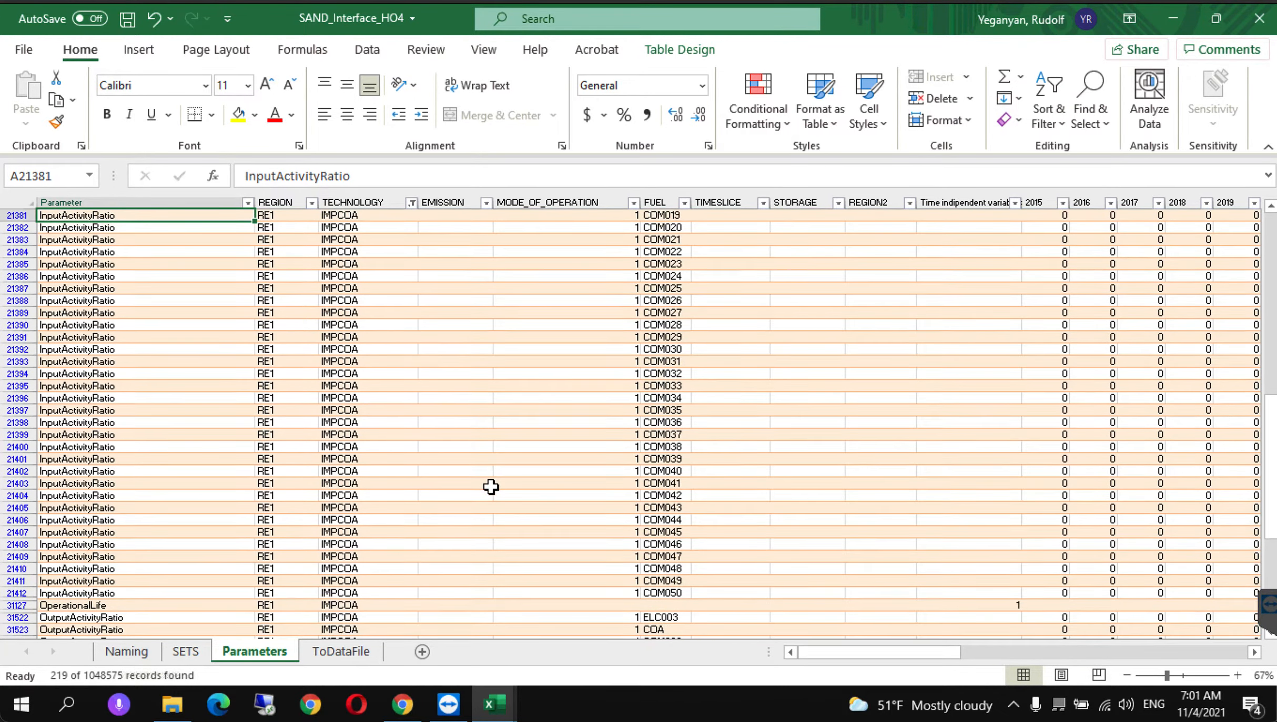
pyautogui.press('Up')
pyautogui.press('Up')
pyautogui.press('Up')
pyautogui.press('Up')
pyautogui.press('Up')
pyautogui.press('Up')
pyautogui.press('Up')
pyautogui.press('Up')
pyautogui.press('Up')
pyautogui.press('Up')
pyautogui.press('Up')
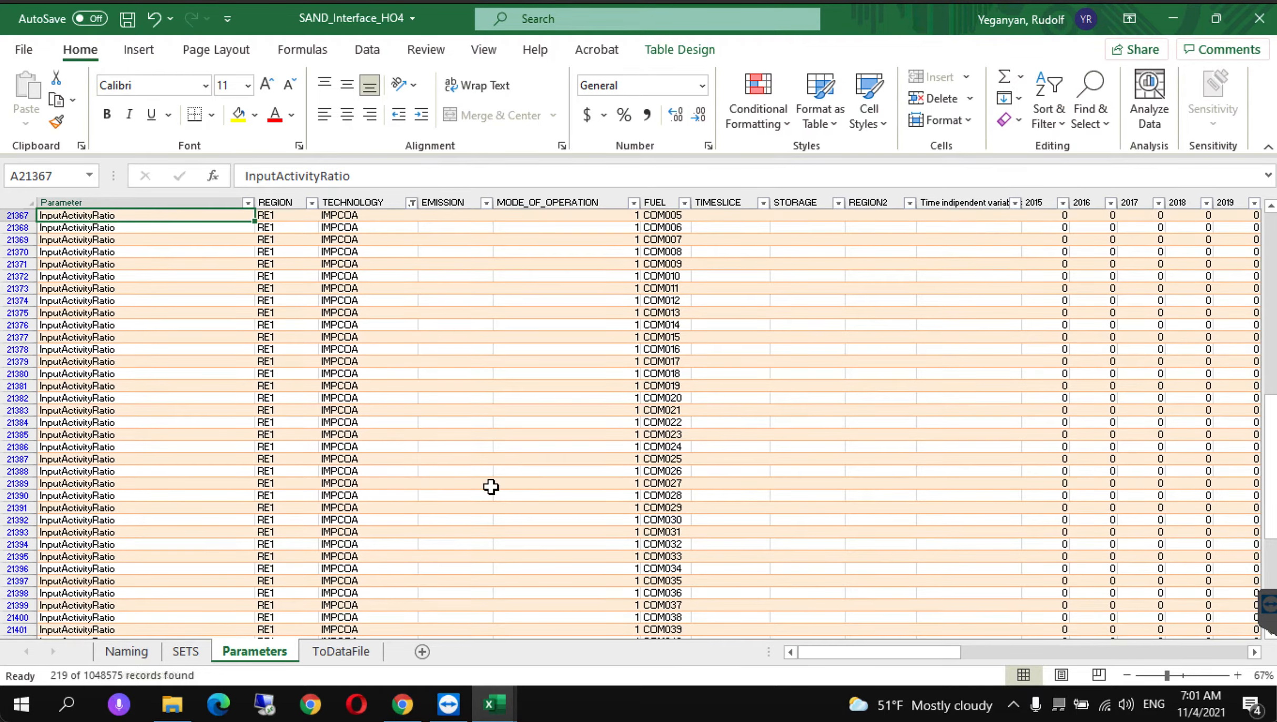
pyautogui.press('Up')
pyautogui.press('Up')
pyautogui.press('Up')
pyautogui.press('Up')
pyautogui.press('Up')
pyautogui.press('Up')
pyautogui.press('Up')
pyautogui.press('Up')
pyautogui.press('Up')
pyautogui.press('Up')
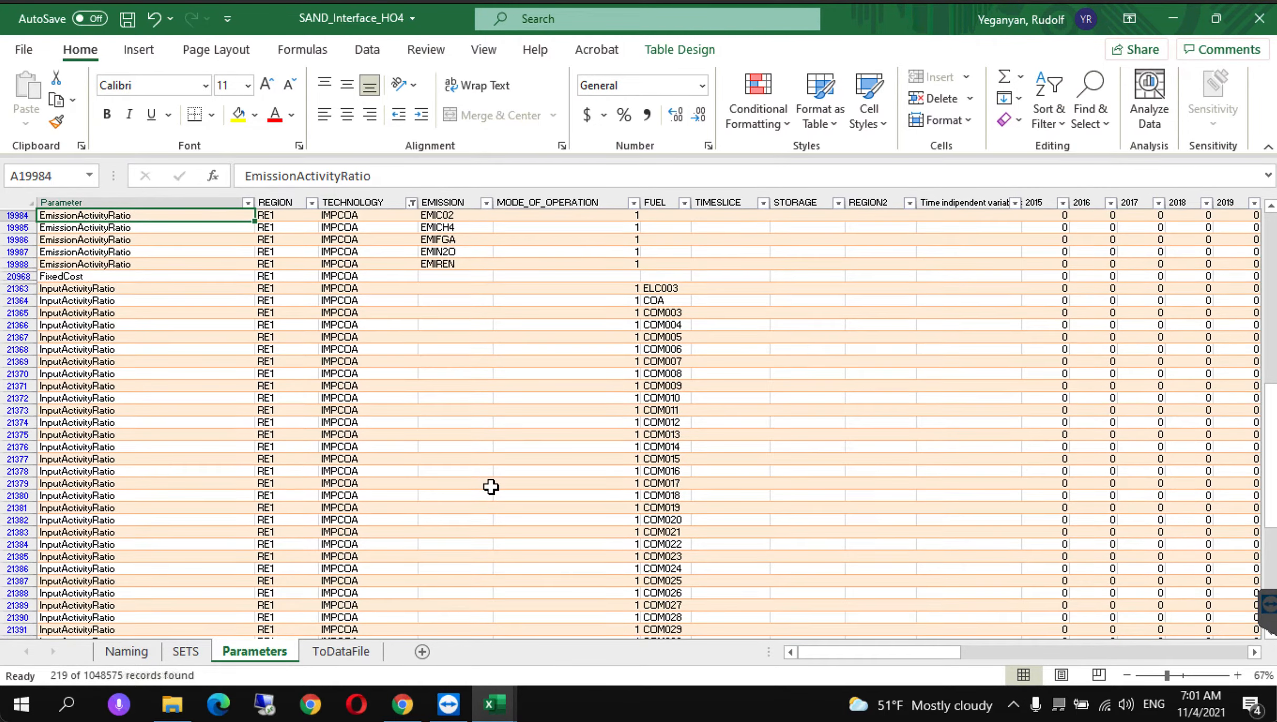
pyautogui.press('Up')
pyautogui.press('Up')
pyautogui.press('Up')
pyautogui.press('Up')
pyautogui.press('Up')
pyautogui.press('Up')
pyautogui.press('Up')
pyautogui.press('Up')
pyautogui.press('Up')
pyautogui.press('Up')
pyautogui.press('Up')
pyautogui.press('Up')
pyautogui.press('Up')
pyautogui.press('Up')
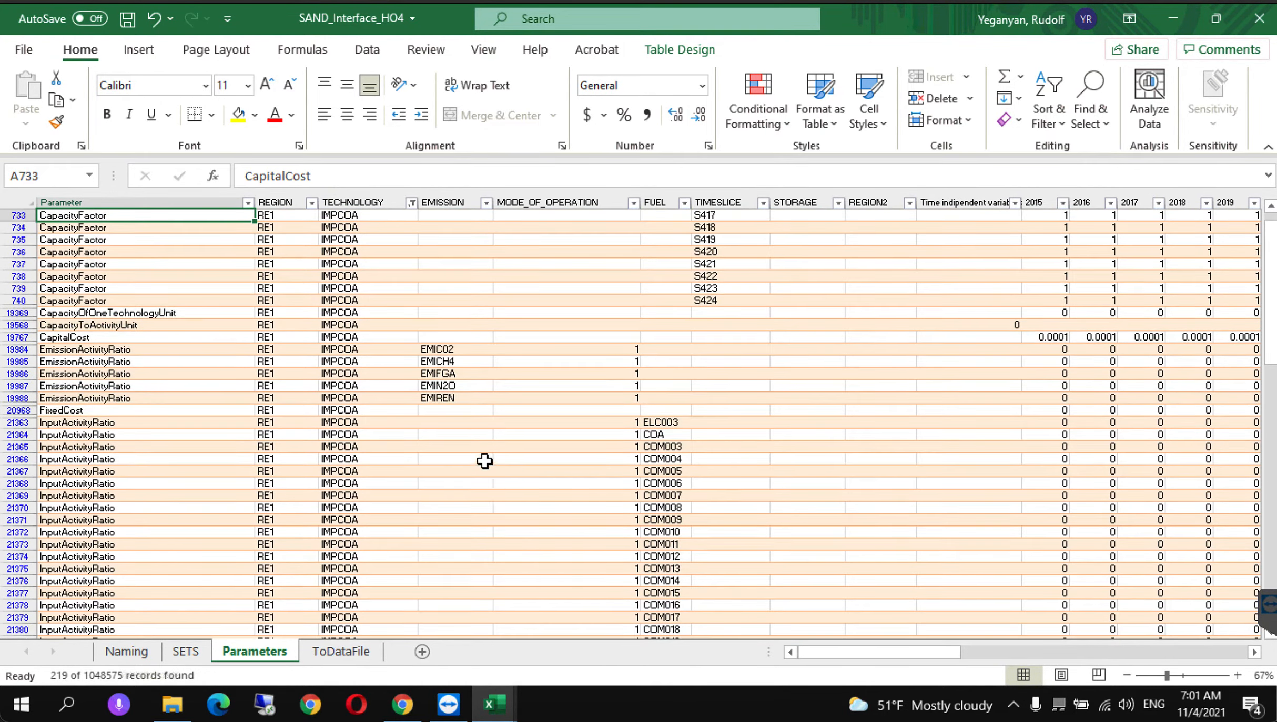
pyautogui.press('Up')
pyautogui.press('Up')
pyautogui.press('Up')
pyautogui.press('Up')
pyautogui.press('Up')
pyautogui.press('Up')
pyautogui.press('Up')
pyautogui.press('Up')
pyautogui.press('Up')
pyautogui.press('Up')
pyautogui.press('Up')
pyautogui.press('Up')
pyautogui.press('Up')
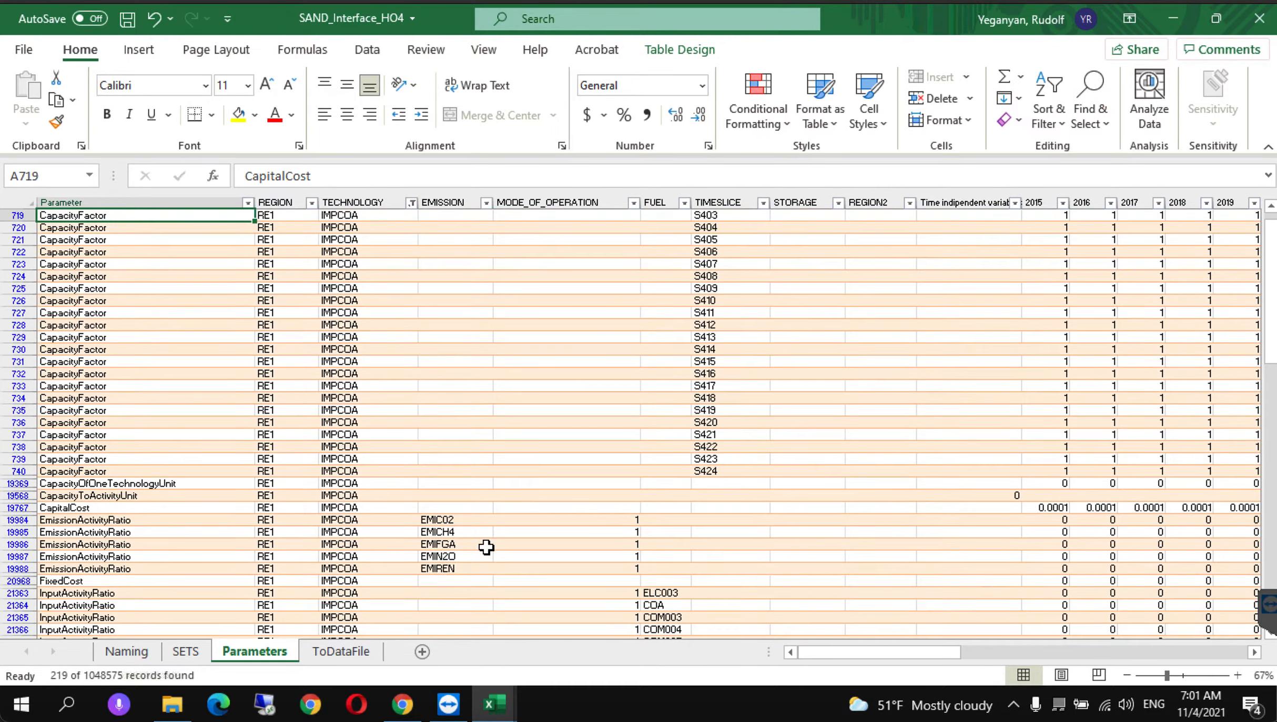
pyautogui.press('Up')
pyautogui.press('Up')
pyautogui.press('Up')
pyautogui.press('Up')
pyautogui.press('Up')
pyautogui.press('Up')
pyautogui.press('Up')
pyautogui.press('Up')
pyautogui.press('Up')
pyautogui.press('Up')
pyautogui.press('Up')
pyautogui.press('Up')
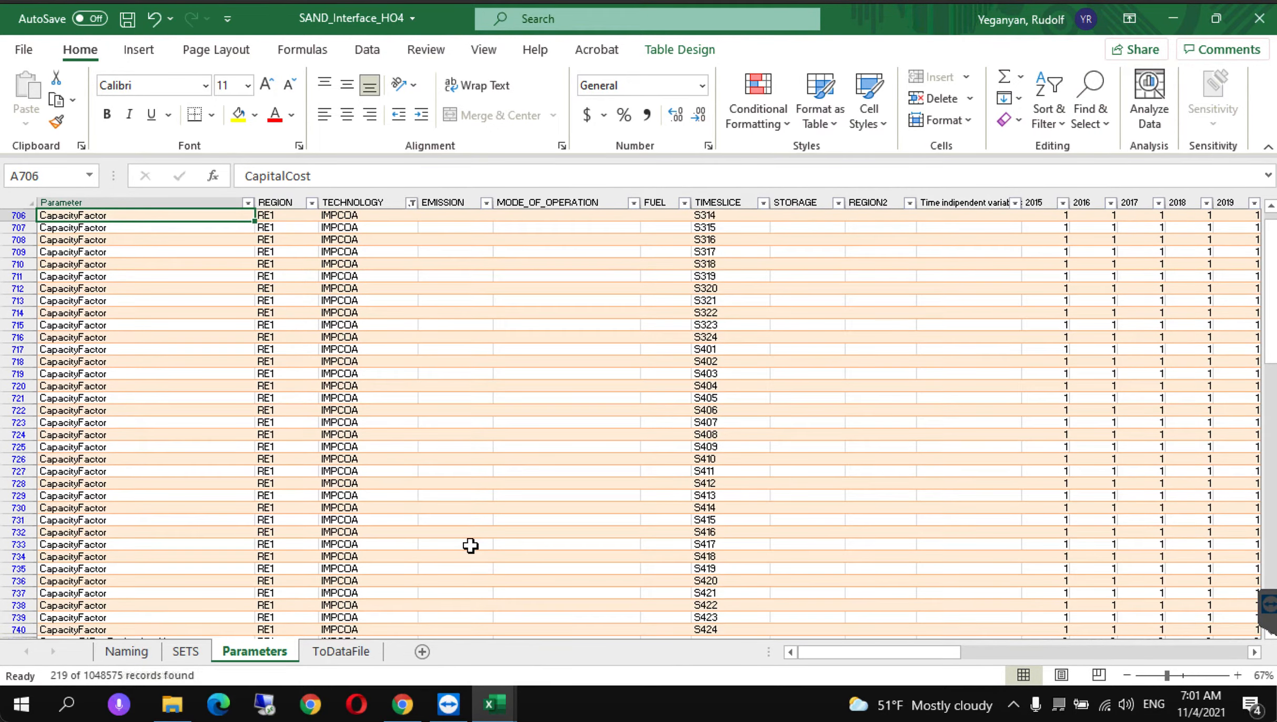
pyautogui.press('Up')
pyautogui.press('Up')
pyautogui.press('Up')
pyautogui.press('Up')
pyautogui.press('Up')
pyautogui.press('Up')
pyautogui.press('Up')
pyautogui.press('Up')
pyautogui.press('Up')
pyautogui.press('Up')
pyautogui.press('Up')
pyautogui.press('Up')
pyautogui.press('Up')
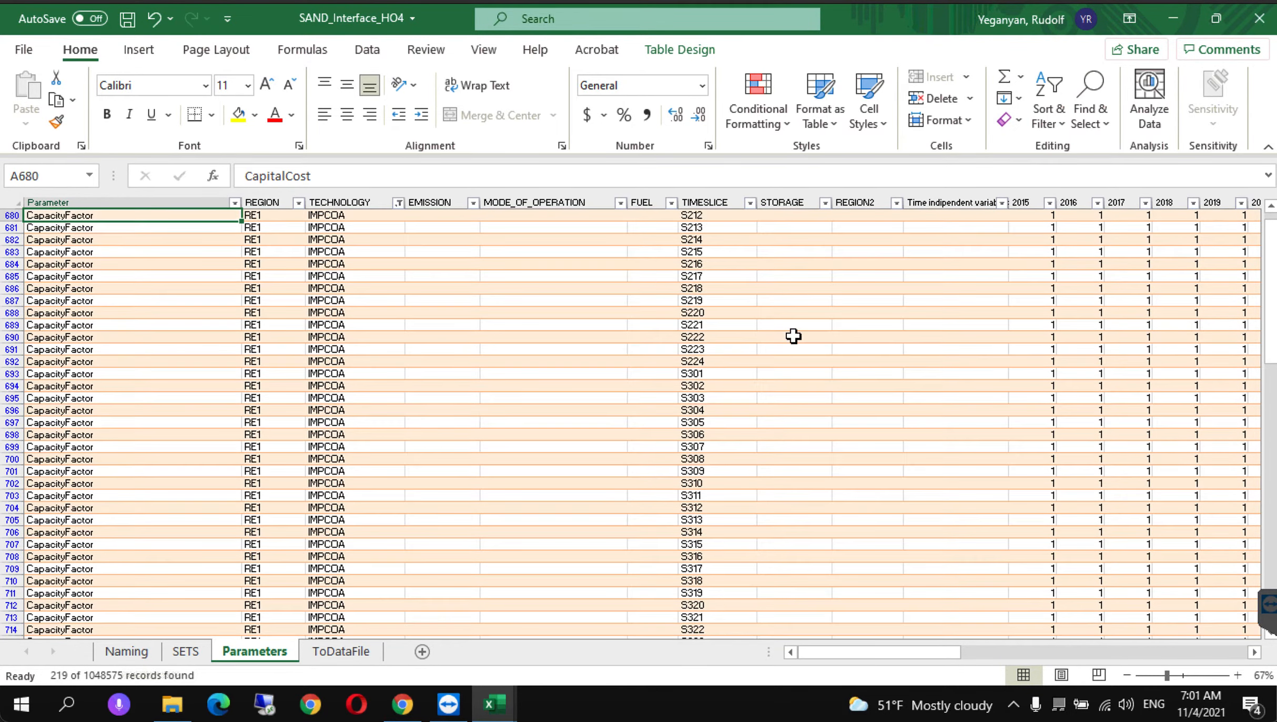
# Step: Set IMPCOA's CapacityToActivityUnit to 1 in the time-independent variables column of the Parameters sheet
pyautogui.click(552, 460)
pyautogui.hscroll(1, 793, 337)
pyautogui.click(569, 544)
pyautogui.hscroll(1, 531, 444)
pyautogui.scroll(5, 531, 445)
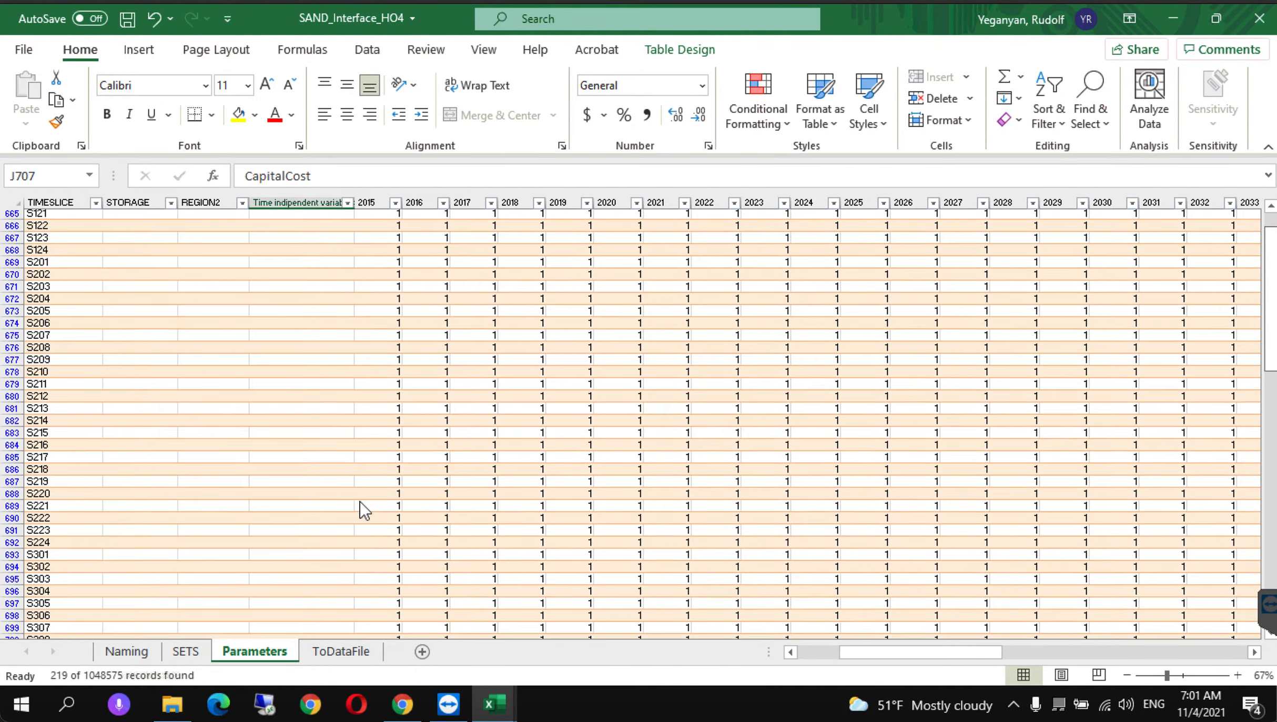
pyautogui.scroll(7, 360, 511)
pyautogui.click(822, 655)
pyautogui.moveTo(856, 661); pyautogui.dragTo(769, 661)
pyautogui.moveTo(1272, 282); pyautogui.dragTo(1268, 366)
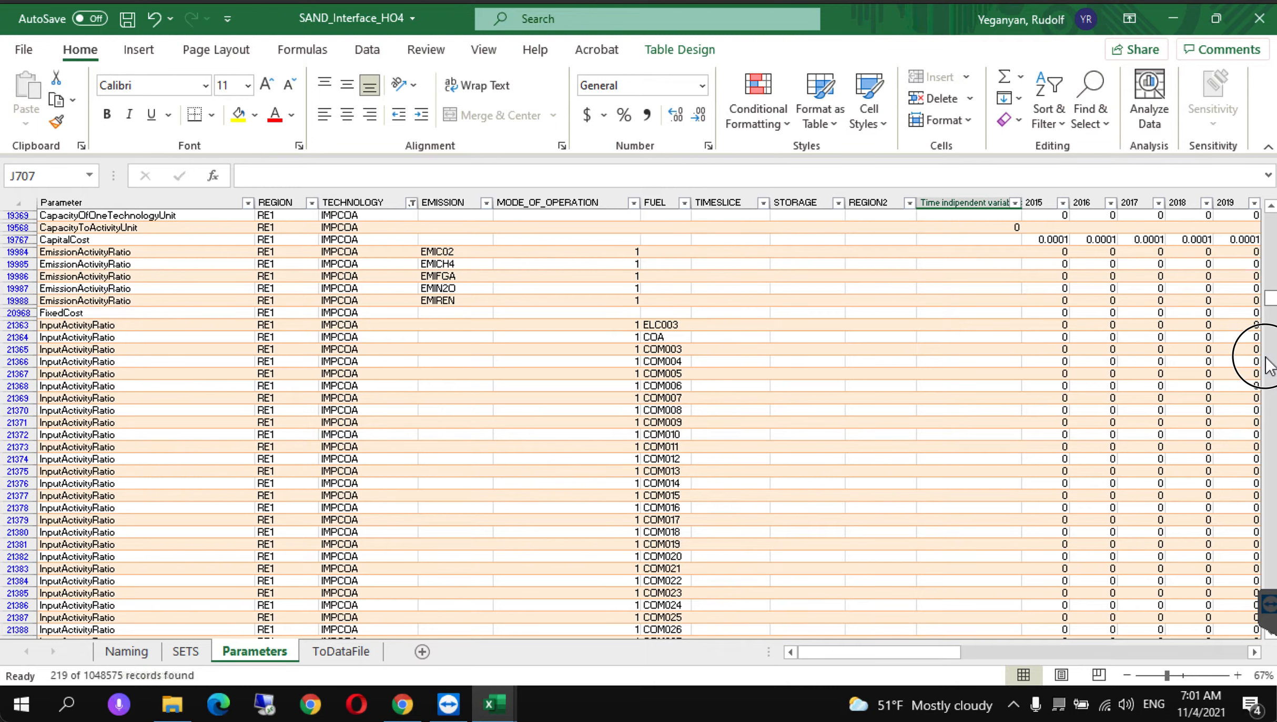
pyautogui.click(964, 239)
pyautogui.click(961, 227)
pyautogui.doubleClick(273, 175)
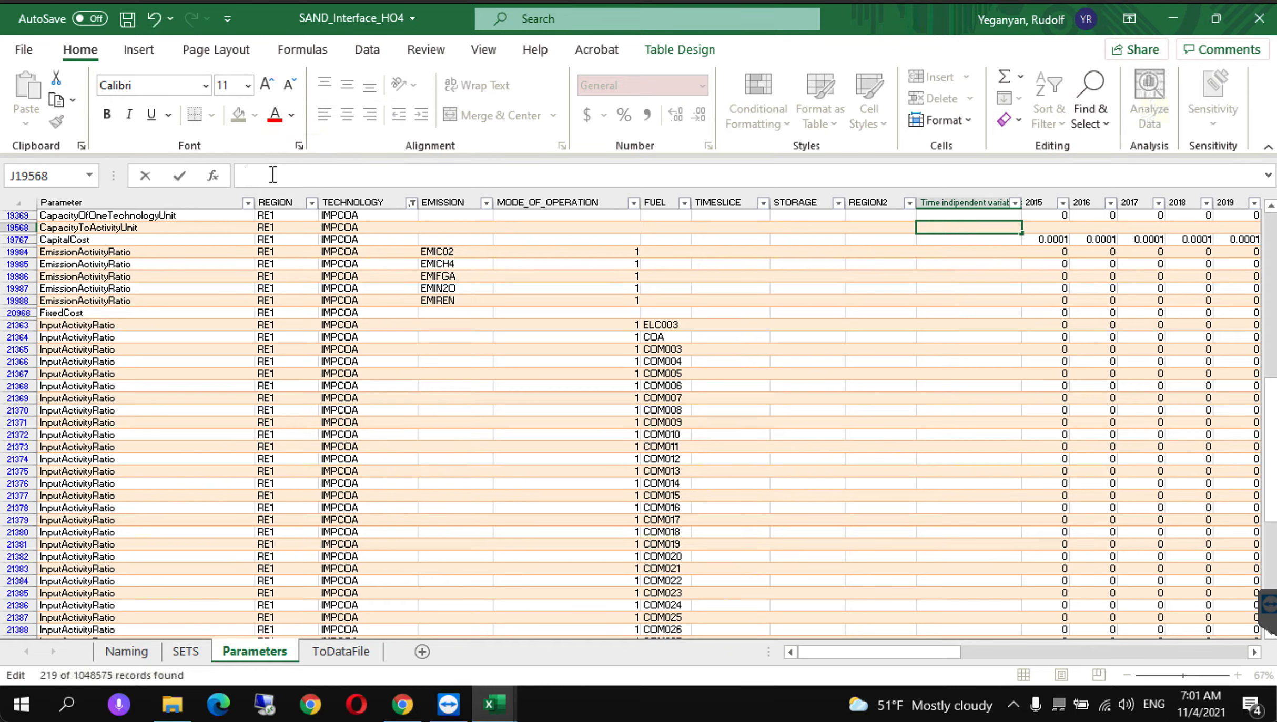
pyautogui.click(877, 386)
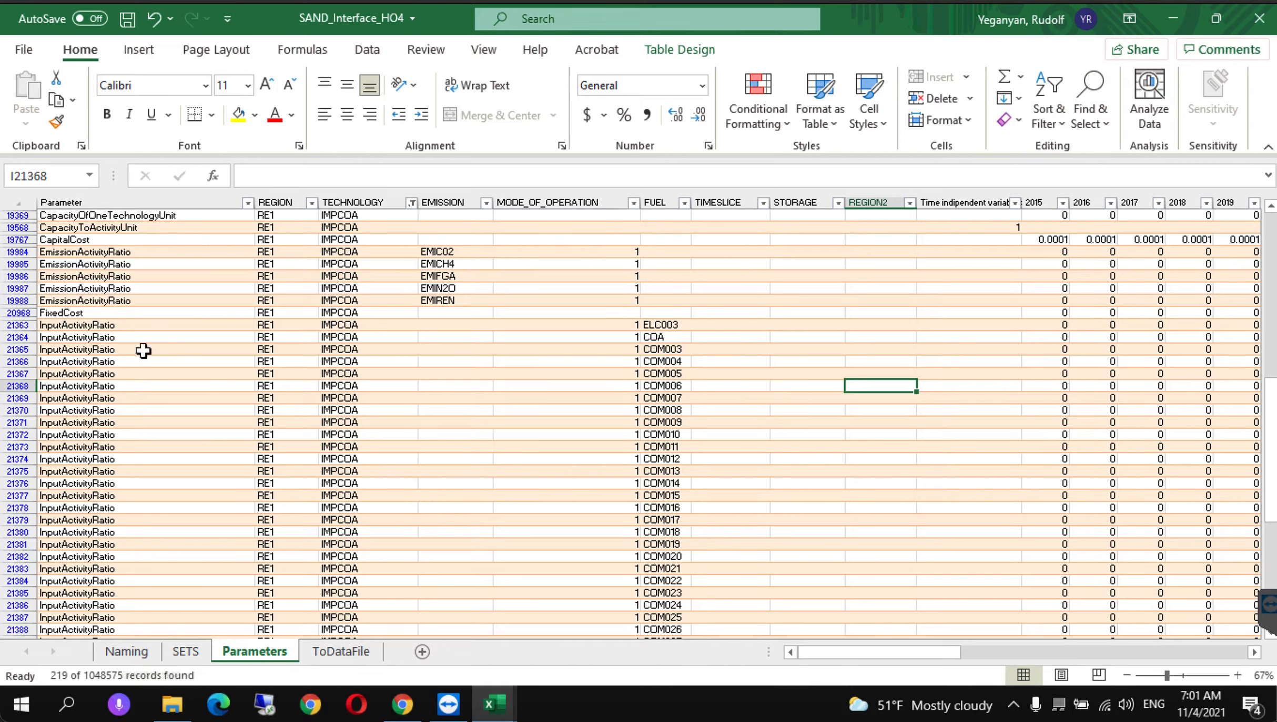
# Step: Switch to the data preparation workbook and examine the IMPCOA sheet from CapacityToActivityUnit down to the OutputActivityRatio value for fuel COA
pyautogui.click(169, 458)
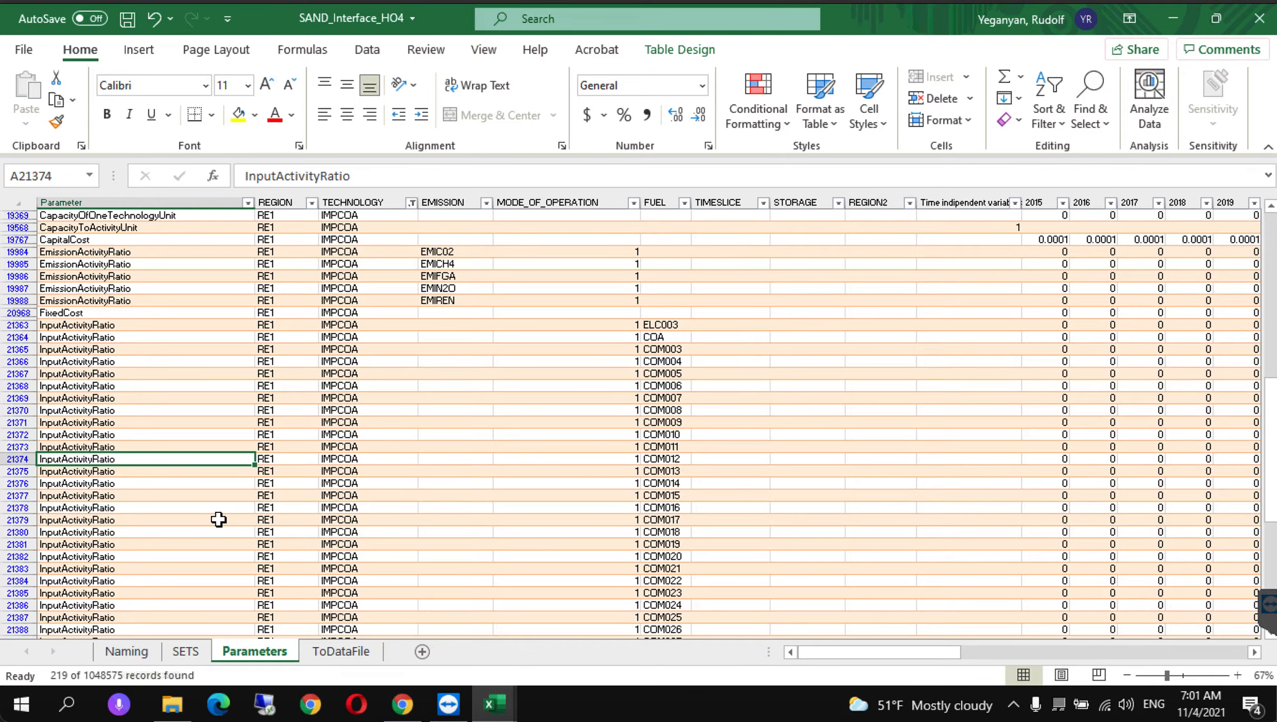
pyautogui.moveTo(501, 719)
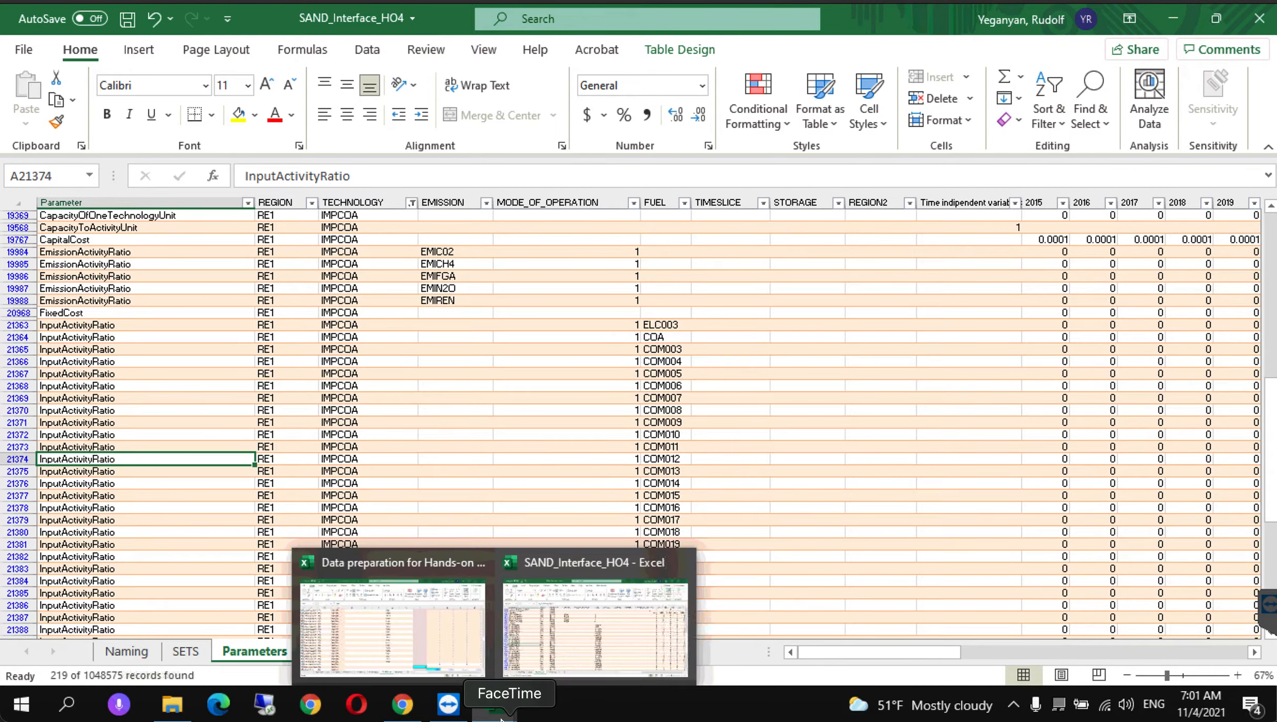
pyautogui.click(435, 652)
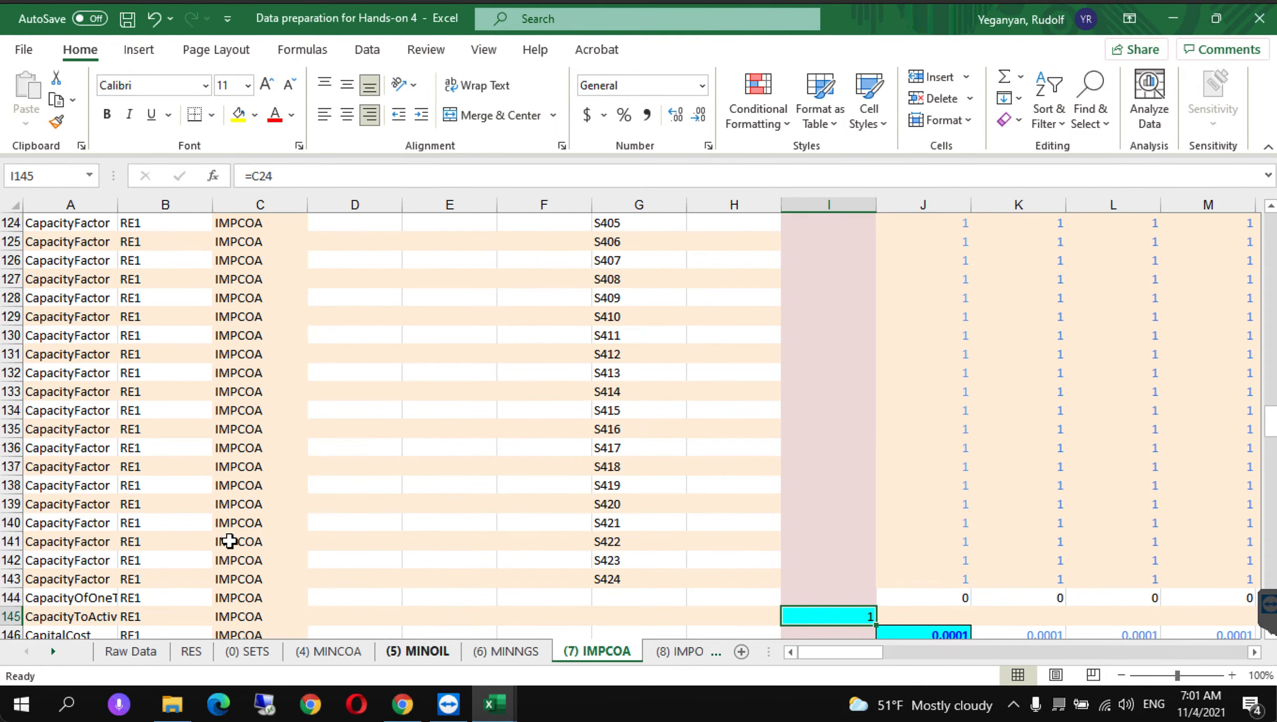
pyautogui.click(122, 559)
pyautogui.press('Down')
pyautogui.press('Down')
pyautogui.press('Down')
pyautogui.press('Down')
pyautogui.press('Down')
pyautogui.press('Down')
pyautogui.press('Down')
pyautogui.press('Down')
pyautogui.press('Down')
pyautogui.press('Down')
pyautogui.press('Down')
pyautogui.press('Down')
pyautogui.press('Down')
pyautogui.press('Down')
pyautogui.press('Down')
pyautogui.press('Down')
pyautogui.press('Down')
pyautogui.press('Down')
pyautogui.press('Down')
pyautogui.press('Down')
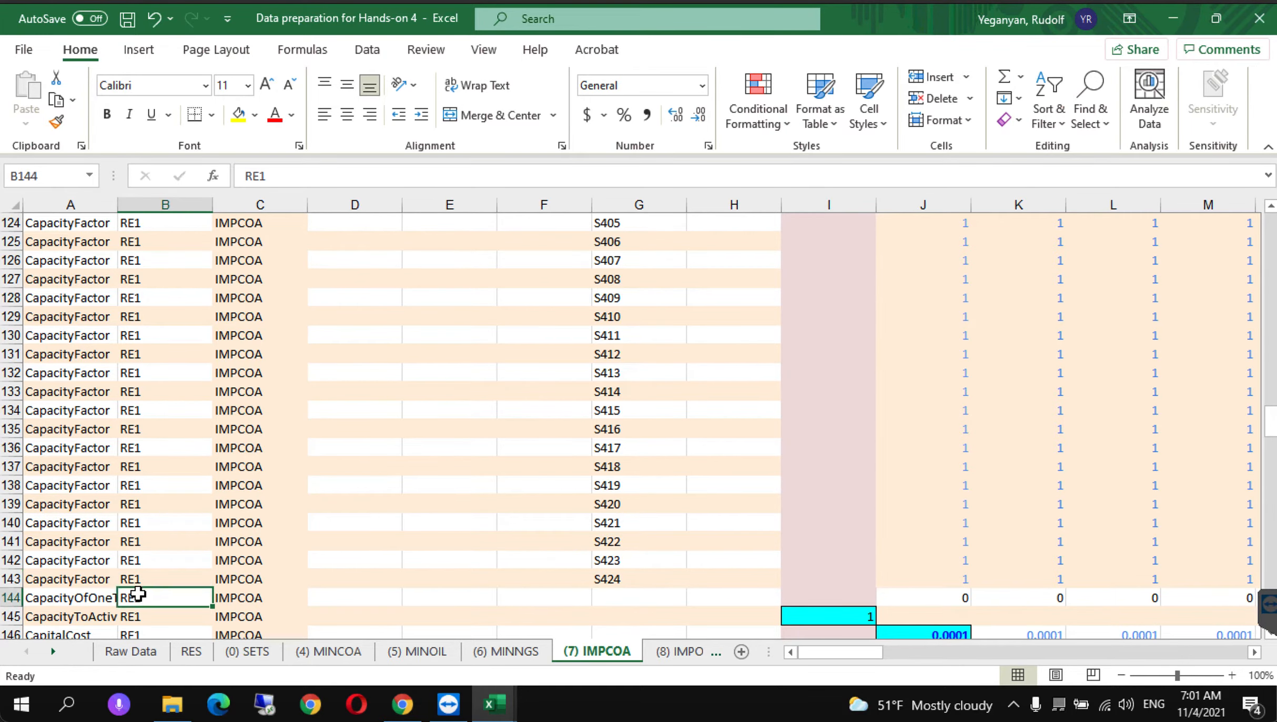
pyautogui.press('Down')
pyautogui.press('Down')
pyautogui.press('Down')
pyautogui.press('Down')
pyautogui.press('Down')
pyautogui.press('Down')
pyautogui.press('Down')
pyautogui.press('Down')
pyautogui.press('Down')
pyautogui.press('Down')
pyautogui.press('Down')
pyautogui.press('Down')
pyautogui.press('Down')
pyautogui.press('Down')
pyautogui.press('Down')
pyautogui.press('Down')
pyautogui.press('Down')
pyautogui.press('Down')
pyautogui.press('Down')
pyautogui.press('Down')
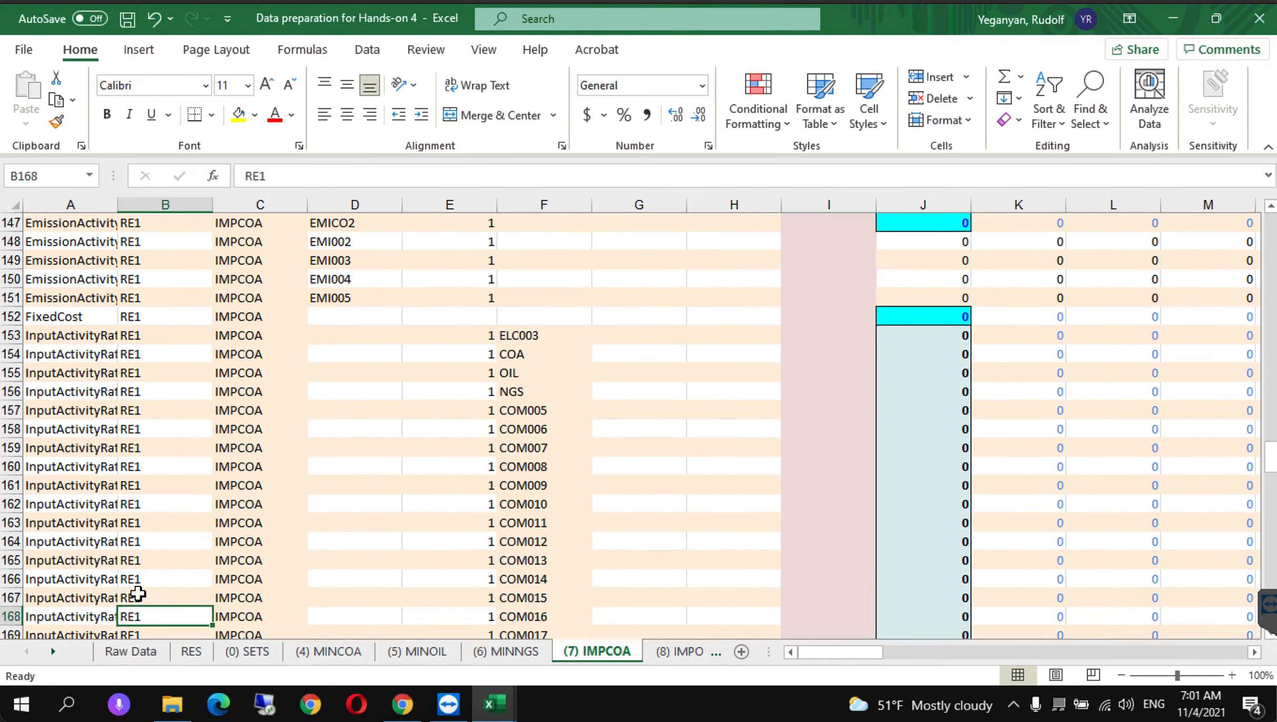
pyautogui.press('Down')
pyautogui.press('Down')
pyautogui.press('Down')
pyautogui.press('Down')
pyautogui.press('Down')
pyautogui.press('Down')
pyautogui.press('Down')
pyautogui.press('Down')
pyautogui.press('Down')
pyautogui.press('Down')
pyautogui.press('Down')
pyautogui.press('Down')
pyautogui.press('Down')
pyautogui.press('Down')
pyautogui.press('Down')
pyautogui.press('Down')
pyautogui.press('Down')
pyautogui.press('Down')
pyautogui.press('Down')
pyautogui.press('Down')
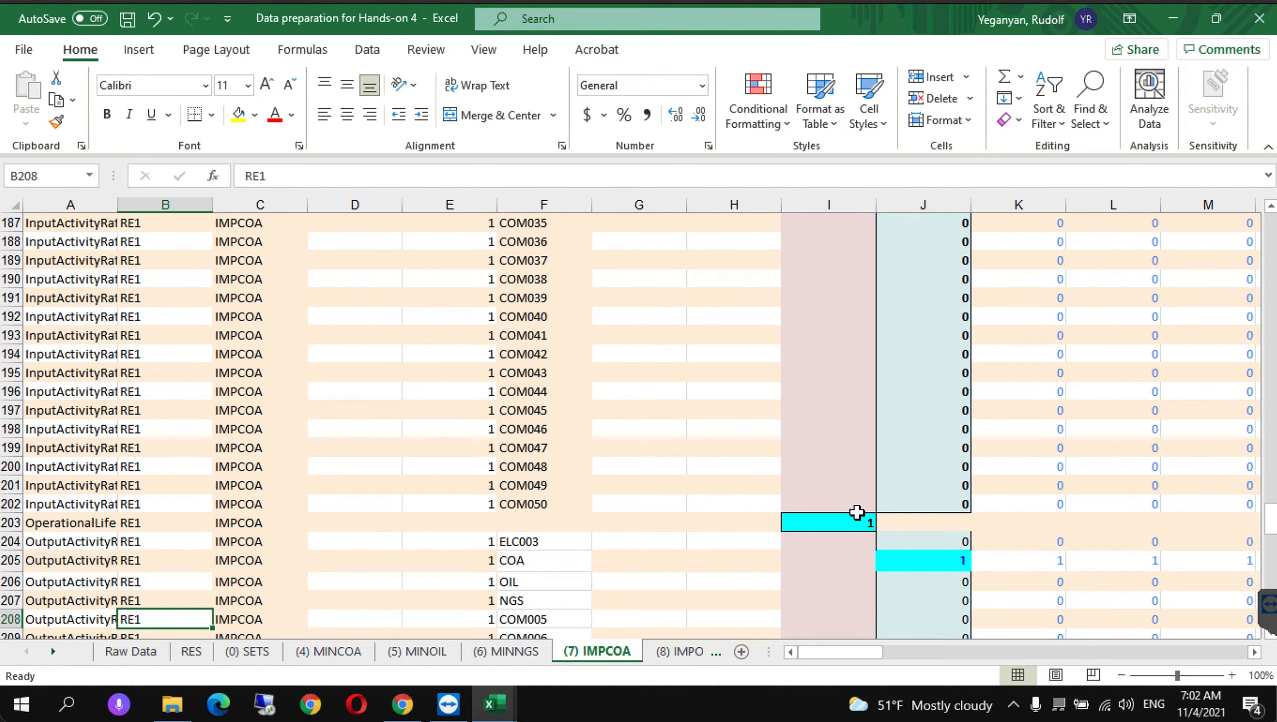
pyautogui.click(939, 561)
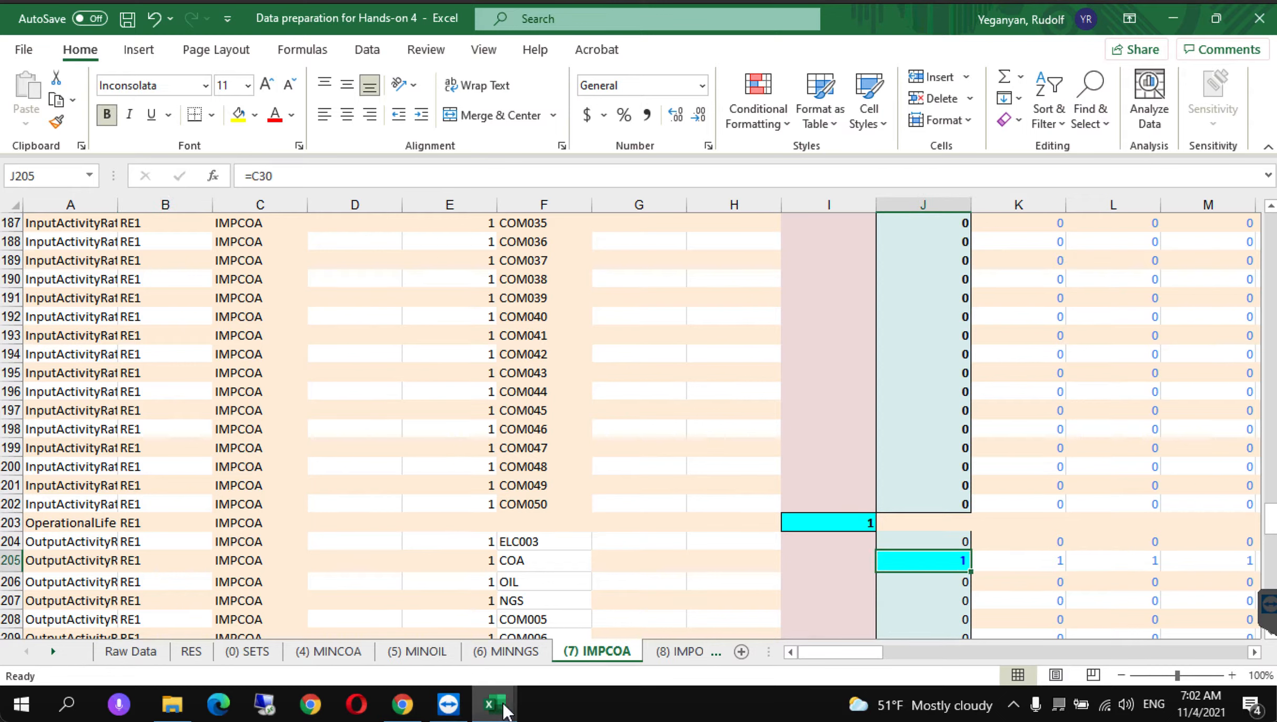
pyautogui.moveTo(505, 712)
pyautogui.click(906, 569)
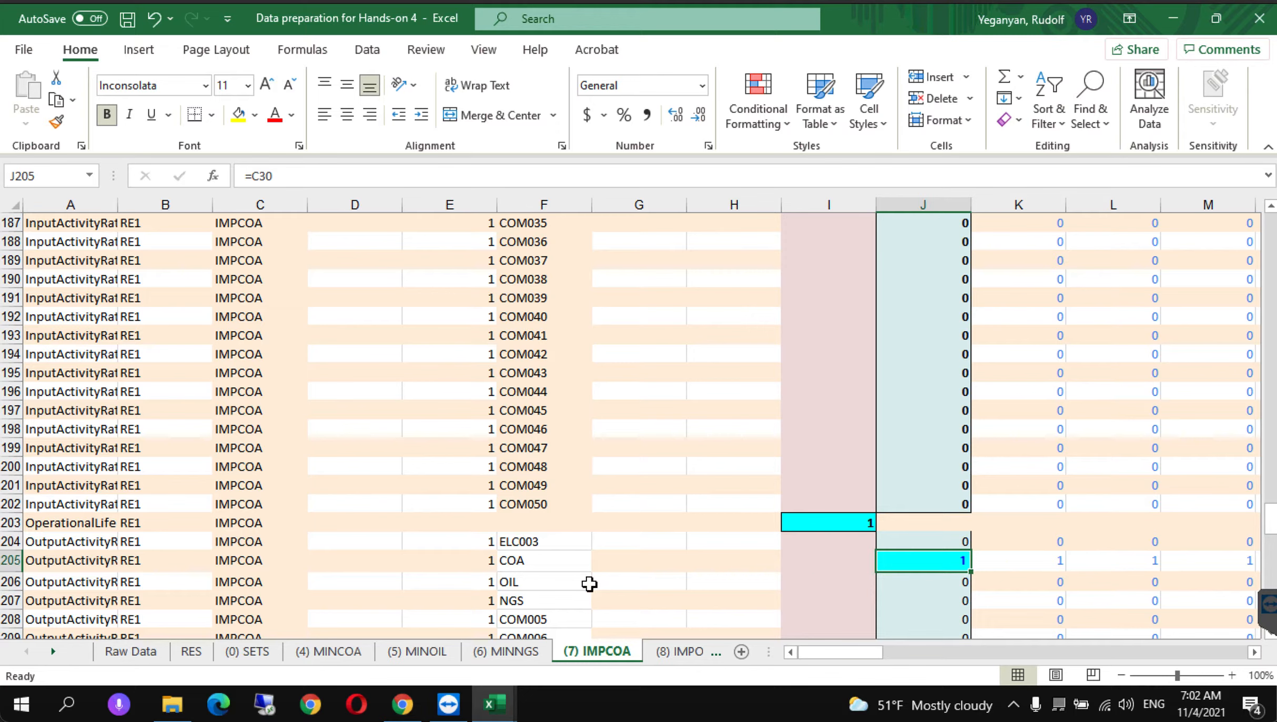
# Step: Switch back to the SAND interface workbook and set IMPCOA's 2015 OutputActivityRatio for fuel COA to 1
pyautogui.moveTo(500, 710)
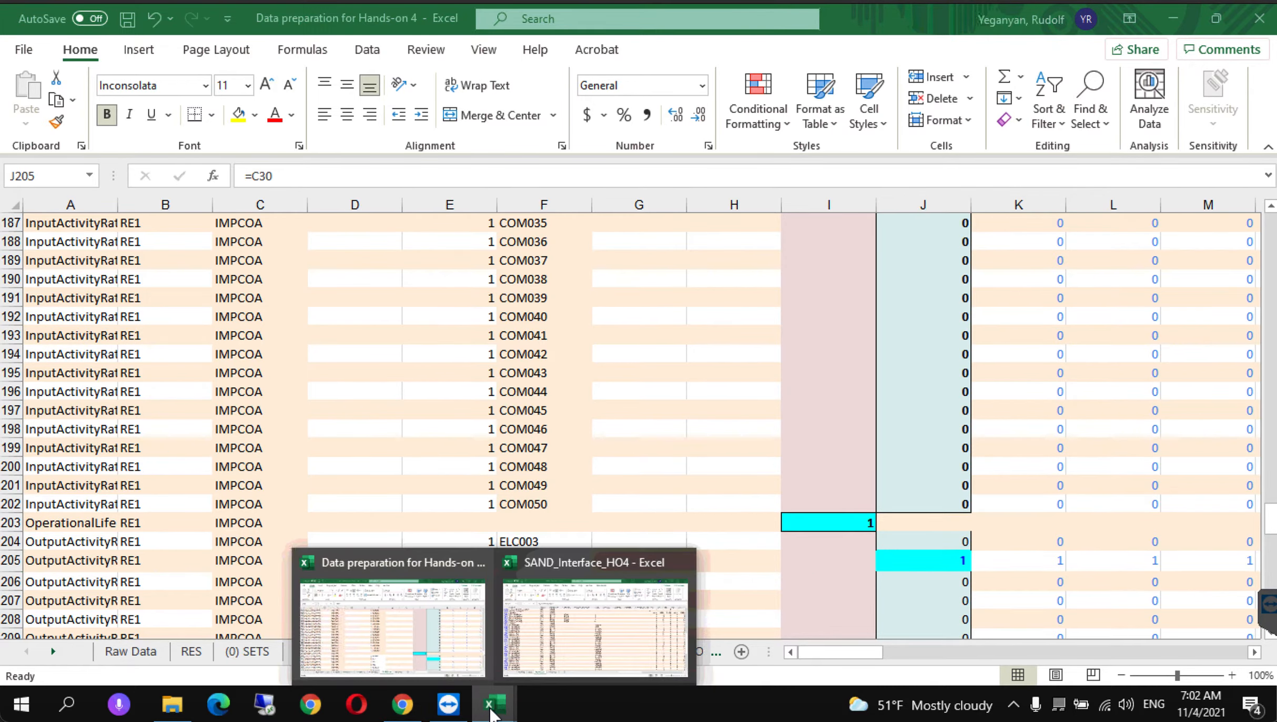
pyautogui.click(549, 634)
pyautogui.press('Down')
pyautogui.press('Down')
pyautogui.press('Down')
pyautogui.press('Down')
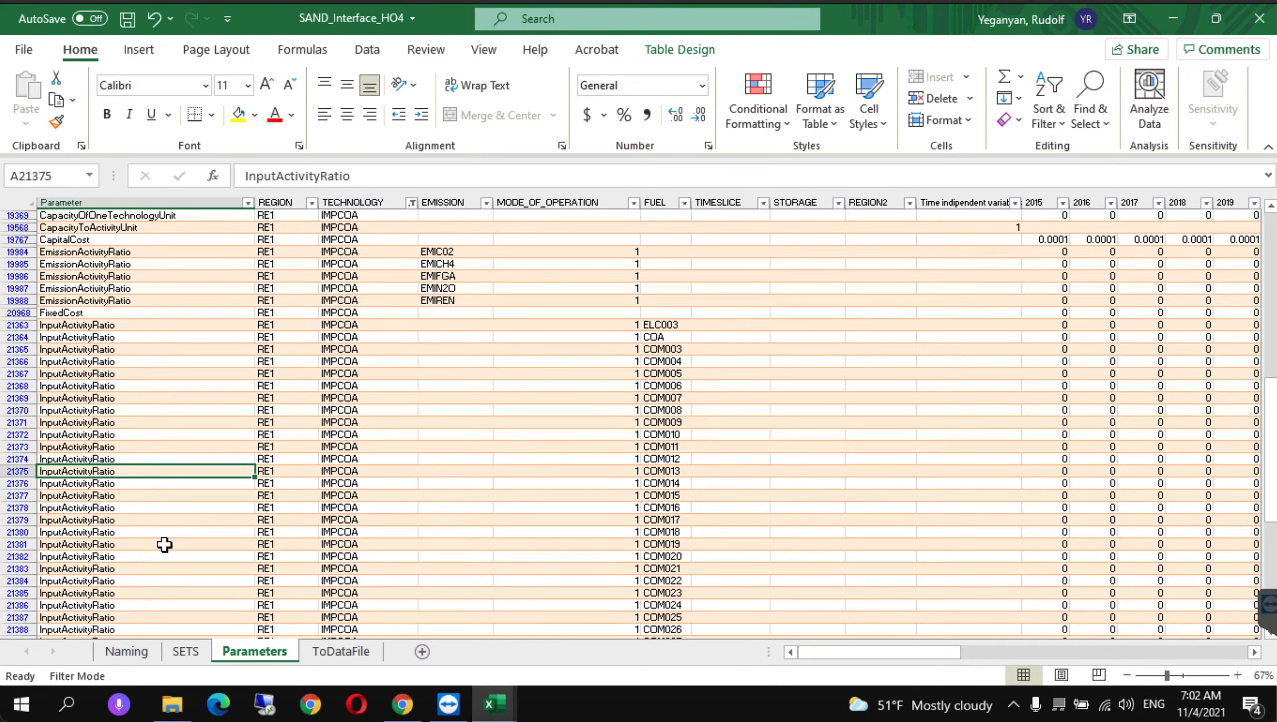
pyautogui.press('Down')
pyautogui.press('Down')
pyautogui.press('Down')
pyautogui.press('Down')
pyautogui.press('Down')
pyautogui.press('Down')
pyautogui.press('Down')
pyautogui.press('Down')
pyautogui.press('Down')
pyautogui.press('Down')
pyautogui.press('Down')
pyautogui.press('Down')
pyautogui.press('Down')
pyautogui.press('Down')
pyautogui.press('Down')
pyautogui.press('Down')
pyautogui.press('Down')
pyautogui.press('Down')
pyautogui.press('Down')
pyautogui.press('Down')
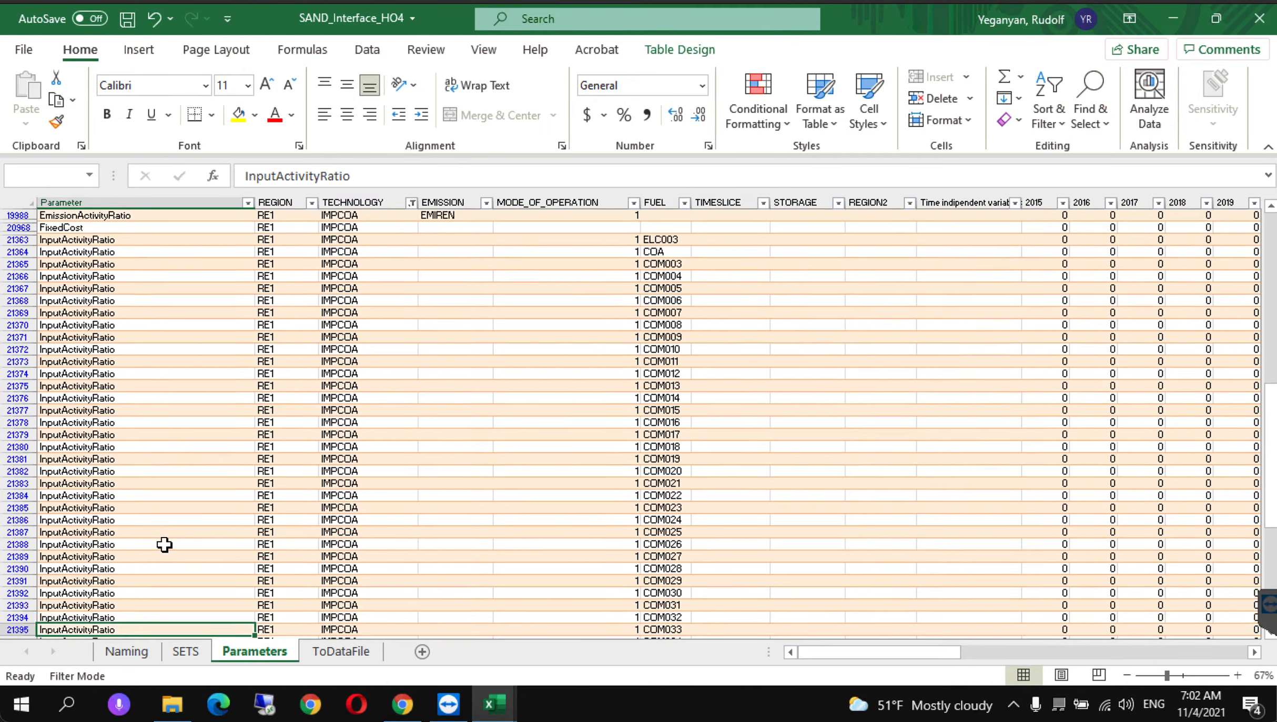
pyautogui.press('Down')
pyautogui.press('Down')
pyautogui.press('Down')
pyautogui.press('Down')
pyautogui.press('Down')
pyautogui.press('Down')
pyautogui.press('Down')
pyautogui.press('Down')
pyautogui.press('Down')
pyautogui.press('Down')
pyautogui.press('Down')
pyautogui.press('Down')
pyautogui.press('Down')
pyautogui.press('Down')
pyautogui.press('Down')
pyautogui.press('Down')
pyautogui.press('Down')
pyautogui.press('Down')
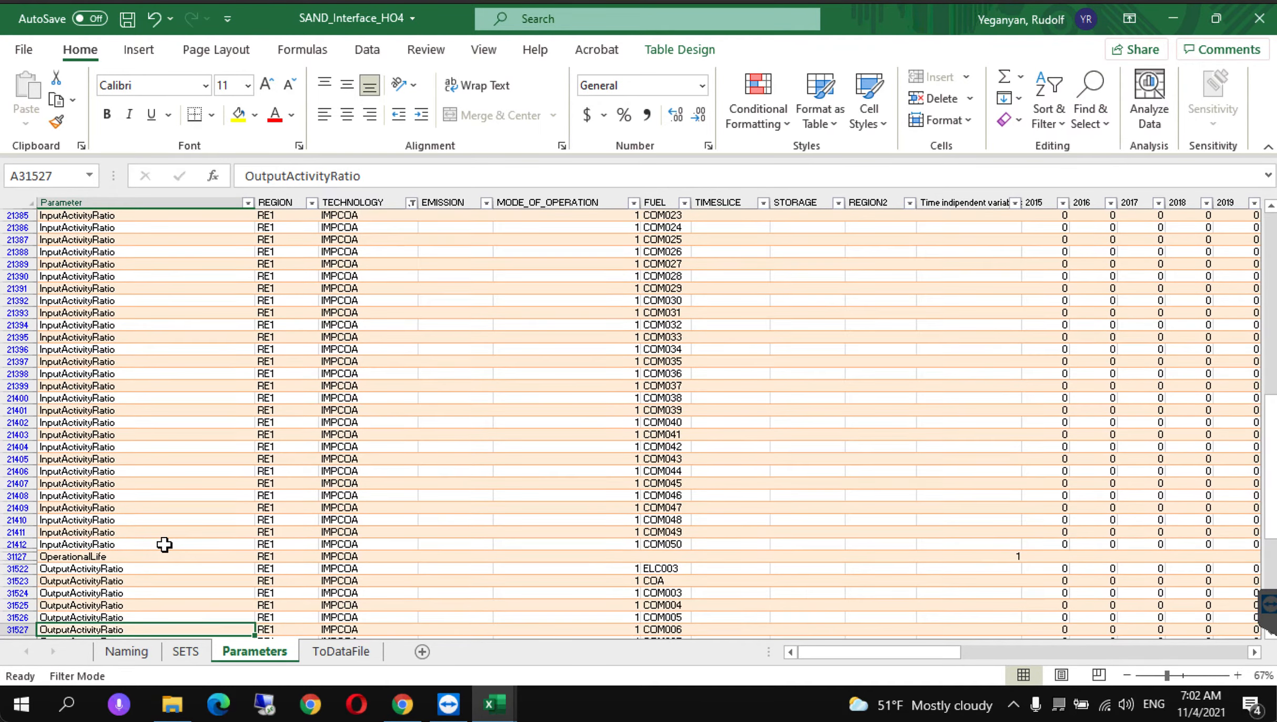
pyautogui.press('Up')
pyautogui.press('Up')
pyautogui.press('Up')
pyautogui.press('Right')
pyautogui.press('Right')
pyautogui.press('Right')
pyautogui.press('Right')
pyautogui.press('Right')
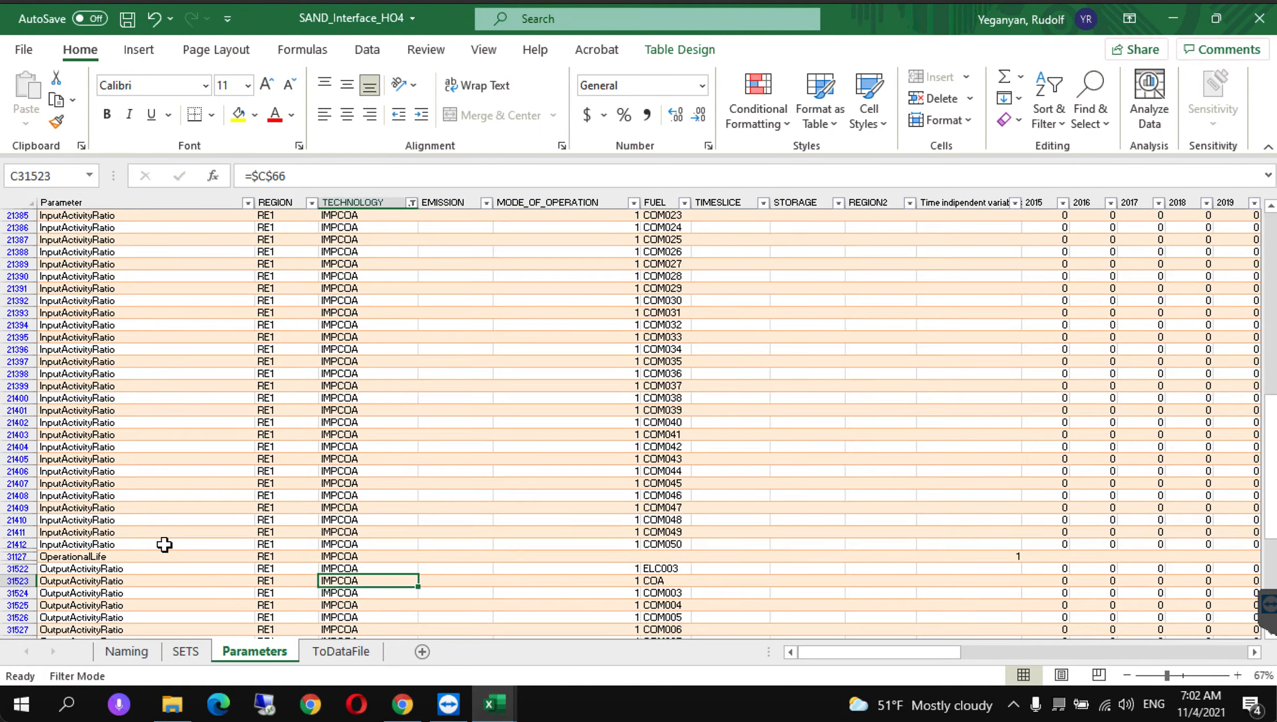
pyautogui.press('Right')
pyautogui.press('Right')
pyautogui.press('Right')
pyautogui.press('Right')
pyautogui.press('Right')
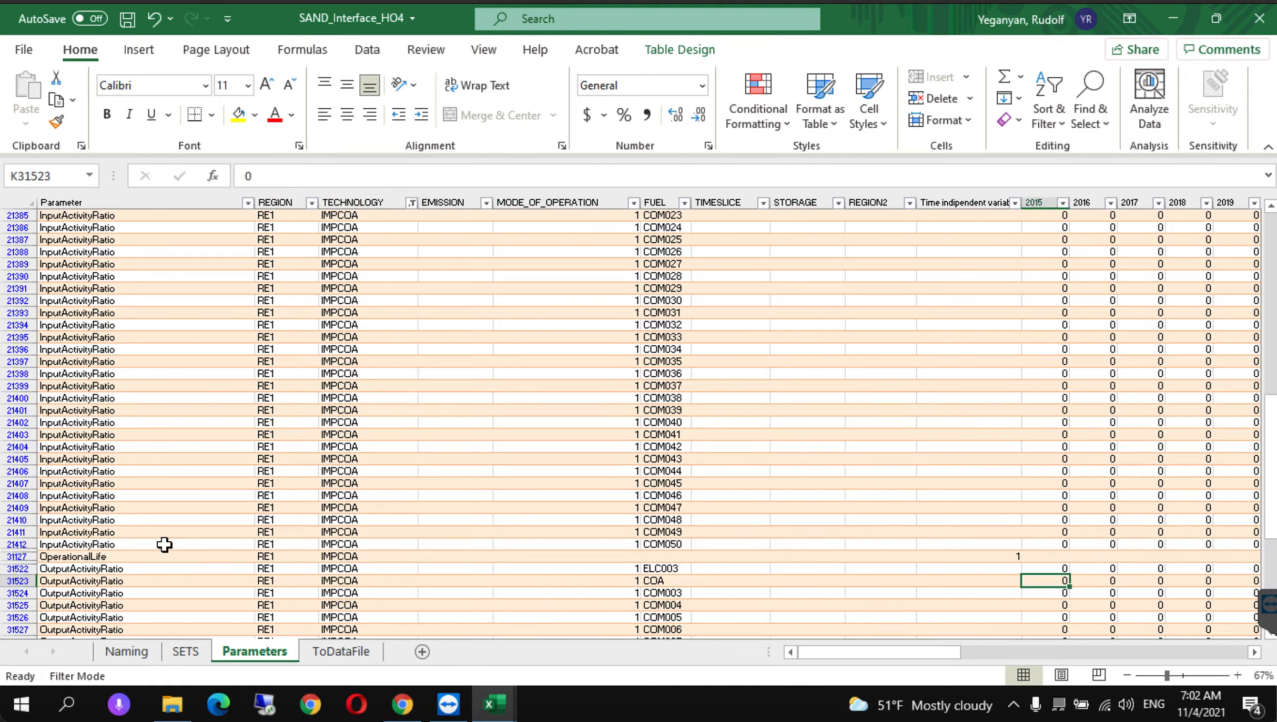
pyautogui.write('1')
pyautogui.click(718, 508)
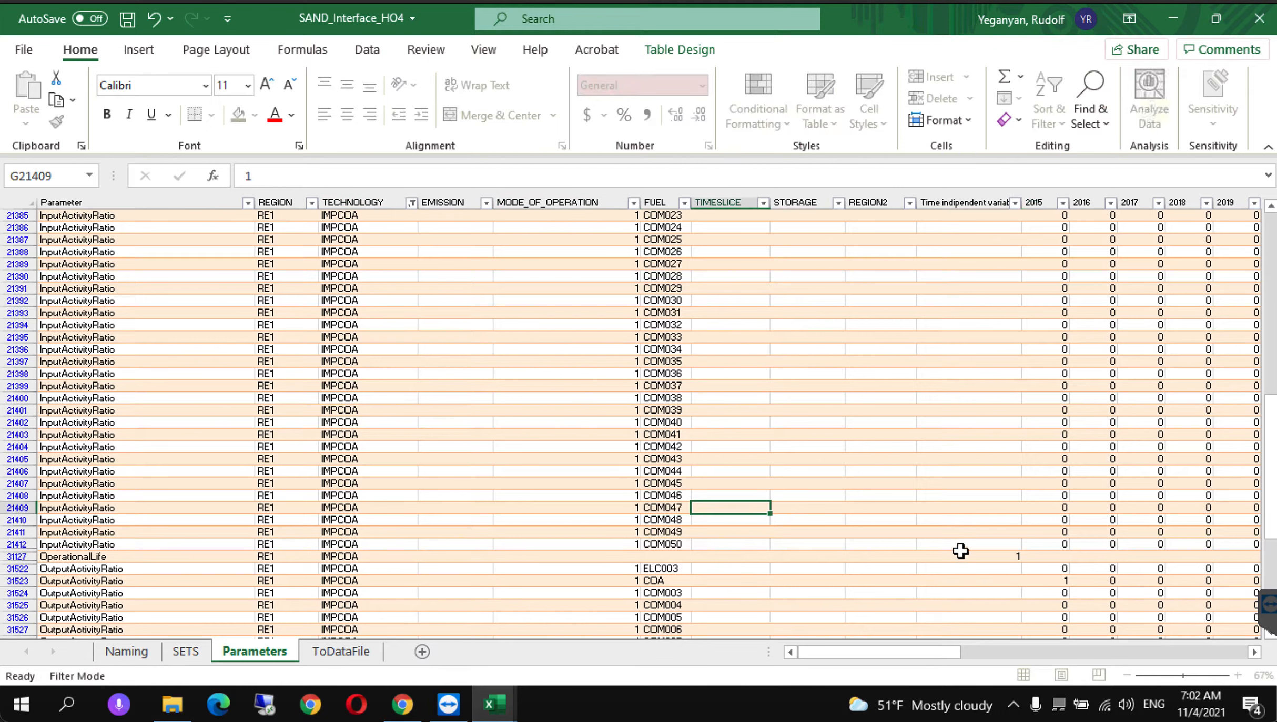
# Step: Copy the 2015 OutputActivityRatio value for fuel COA across the row through 2070
pyautogui.click(1027, 581)
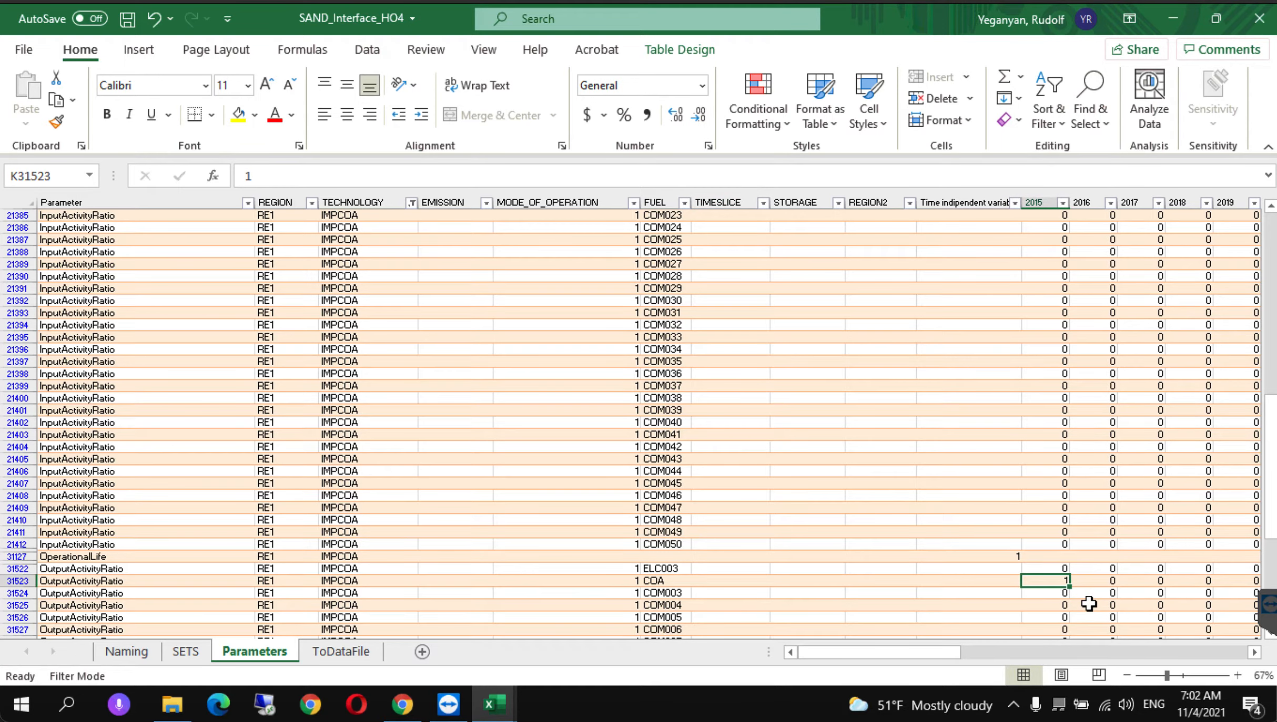
pyautogui.hotkey('ctrl', 'c')
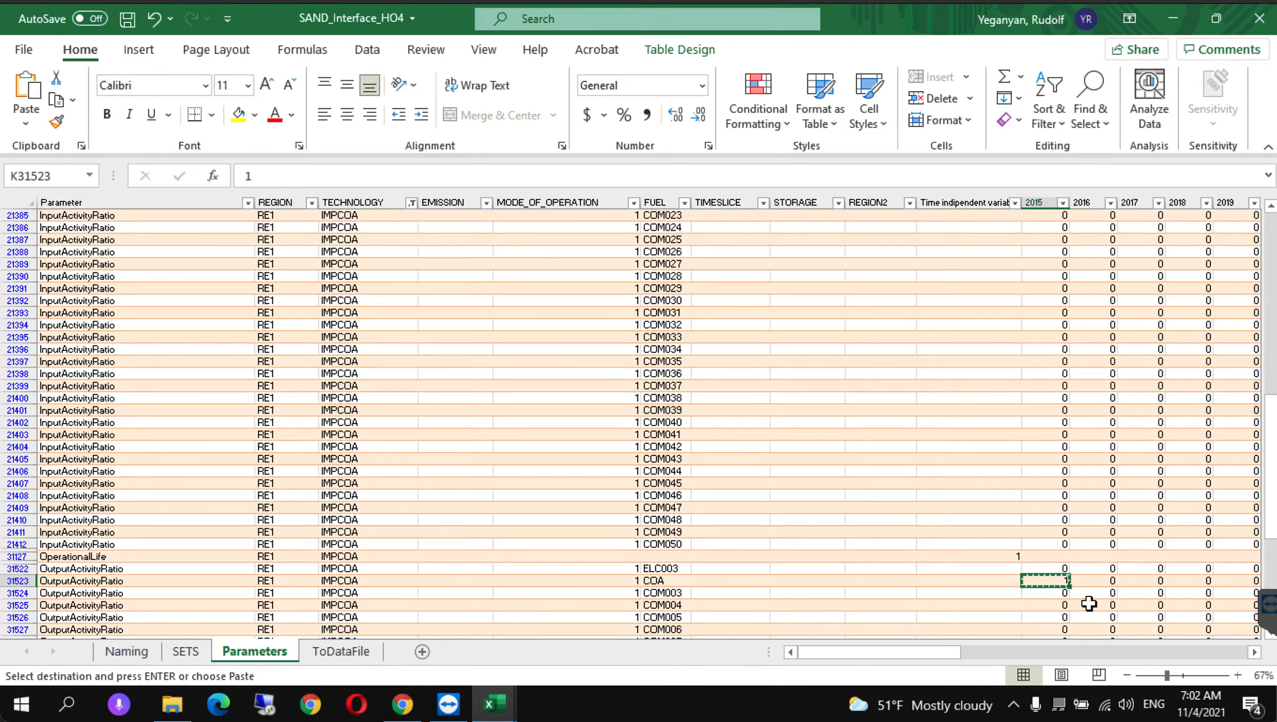
pyautogui.hotkey('ctrl', 'shift', 'Right')
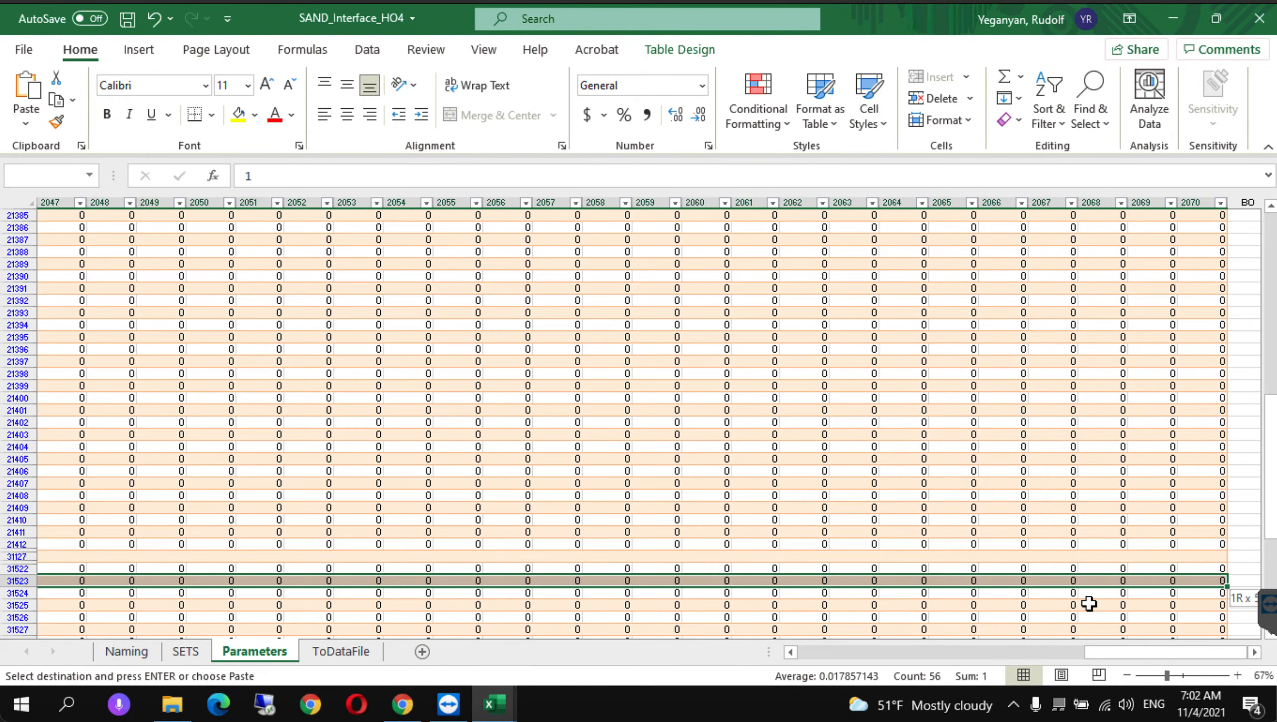
pyautogui.hotkey('ctrl', 'v')
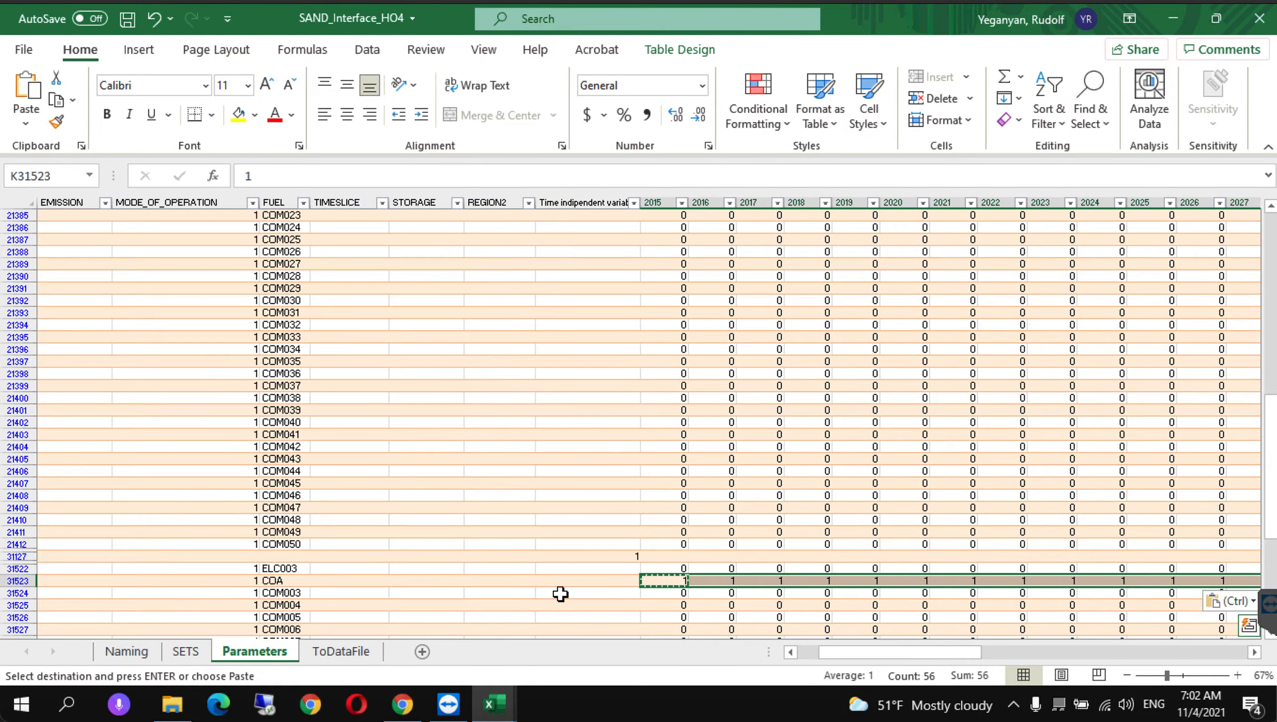
pyautogui.click(560, 593)
# Step: Switch to the data preparation workbook and examine the IMPCOA sheet from the OutputActivityRatio rows down to VariableCost
pyautogui.click(506, 705)
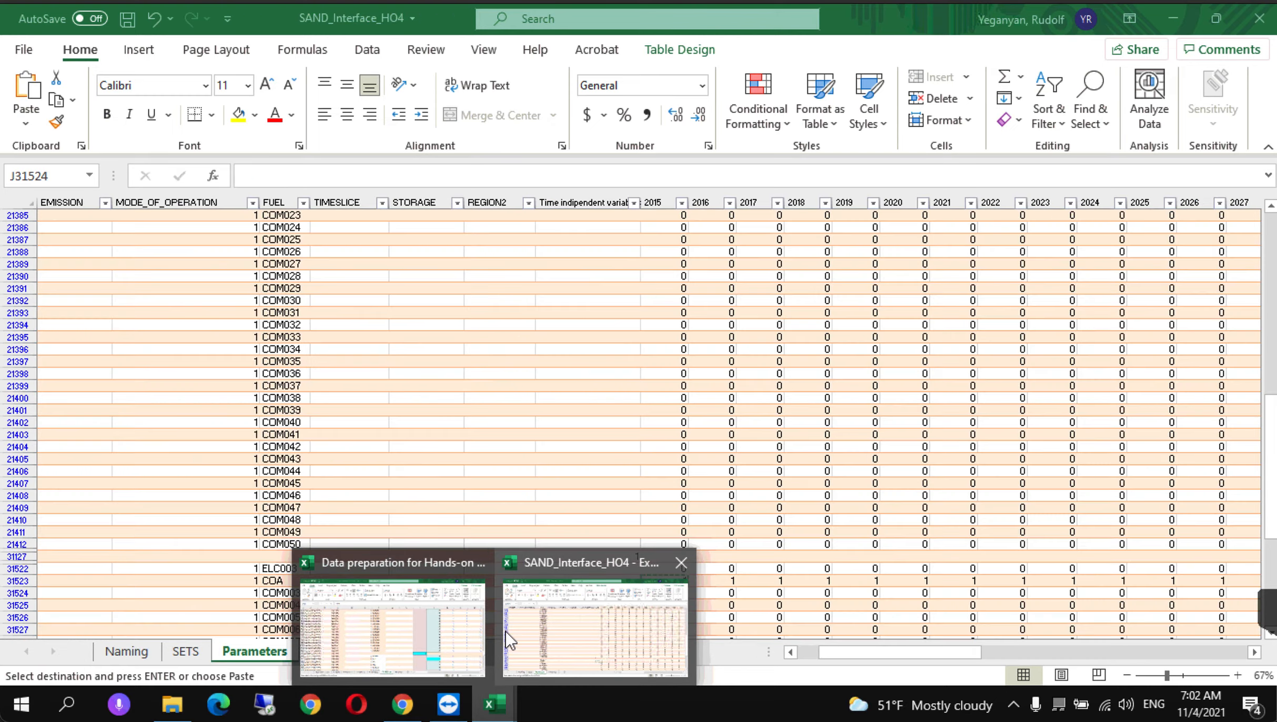
pyautogui.click(427, 625)
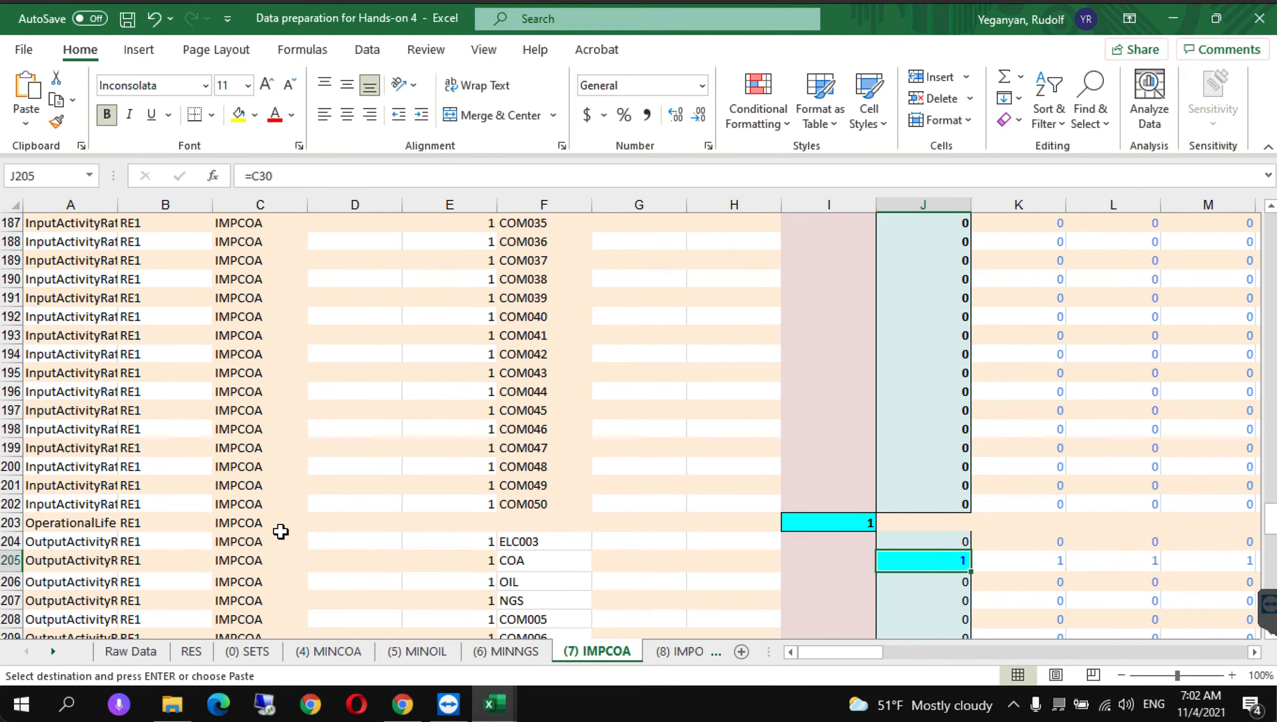
pyautogui.click(122, 541)
pyautogui.press('Down')
pyautogui.press('Down')
pyautogui.press('Down')
pyautogui.press('Down')
pyautogui.press('Down')
pyautogui.press('Down')
pyautogui.press('Down')
pyautogui.press('Down')
pyautogui.press('Down')
pyautogui.press('Down')
pyautogui.press('Down')
pyautogui.press('Down')
pyautogui.press('Down')
pyautogui.press('Down')
pyautogui.press('Down')
pyautogui.press('Down')
pyautogui.press('Down')
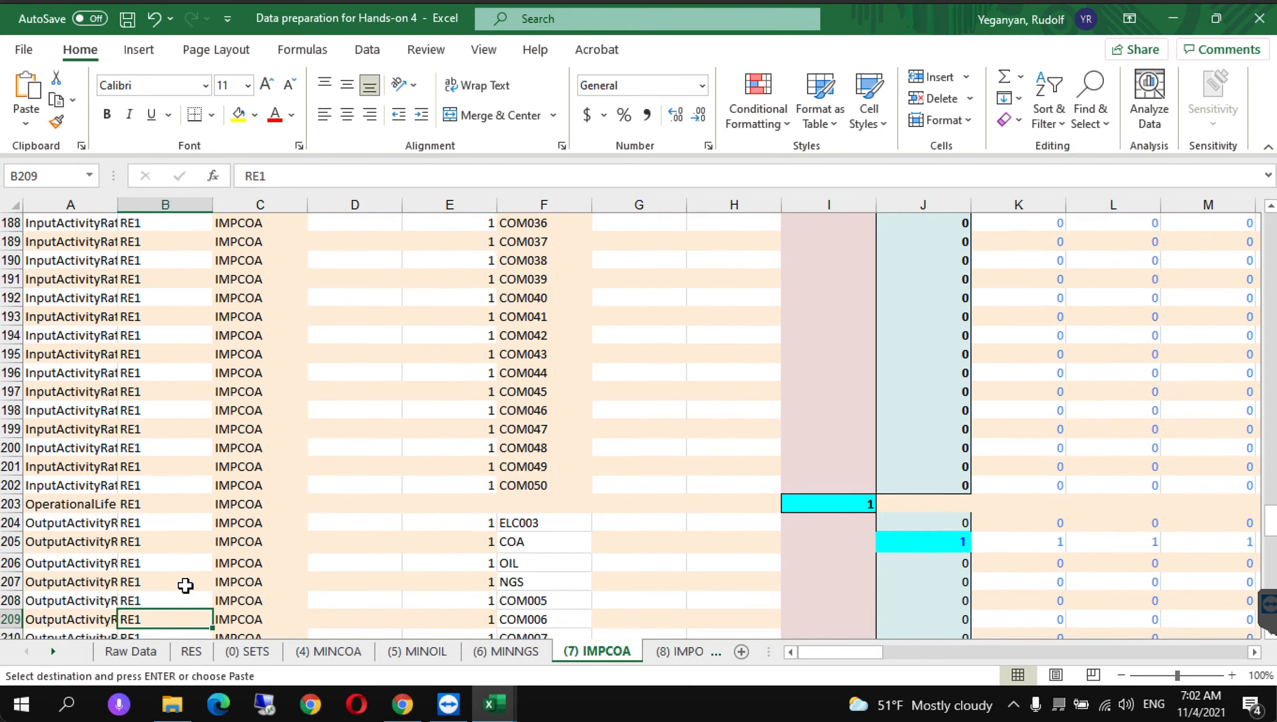
pyautogui.press('Down')
pyautogui.press('Down')
pyautogui.press('Down')
pyautogui.press('Down')
pyautogui.press('Down')
pyautogui.press('Down')
pyautogui.press('Down')
pyautogui.press('Down')
pyautogui.press('Down')
pyautogui.press('Down')
pyautogui.press('Down')
pyautogui.press('Down')
pyautogui.press('Down')
pyautogui.press('Down')
pyautogui.press('Down')
pyautogui.press('Down')
pyautogui.press('Down')
pyautogui.press('Down')
pyautogui.press('Down')
pyautogui.press('Down')
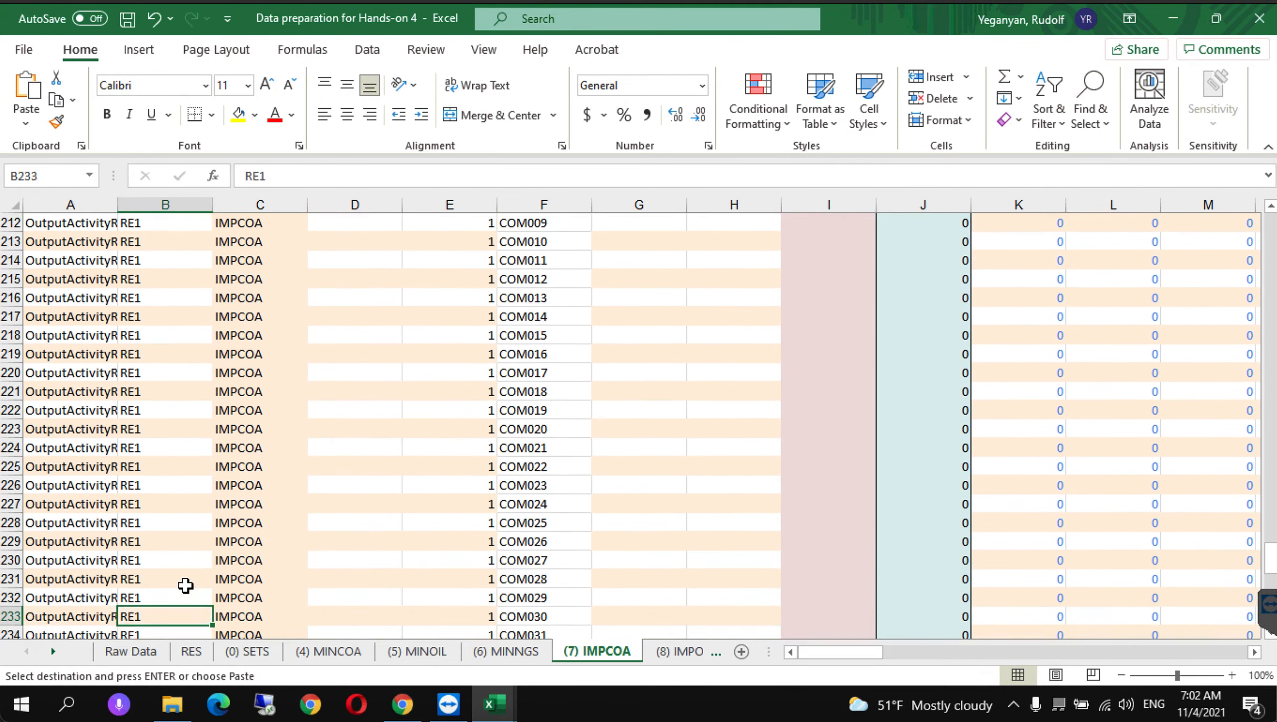
pyautogui.press('Down')
pyautogui.press('Down')
pyautogui.press('Down')
pyautogui.press('Down')
pyautogui.press('Down')
pyautogui.press('Down')
pyautogui.press('Down')
pyautogui.press('Down')
pyautogui.press('Down')
pyautogui.press('Down')
pyautogui.press('Down')
pyautogui.press('Down')
pyautogui.press('Down')
pyautogui.press('Down')
pyautogui.press('Down')
pyautogui.press('Down')
pyautogui.press('Down')
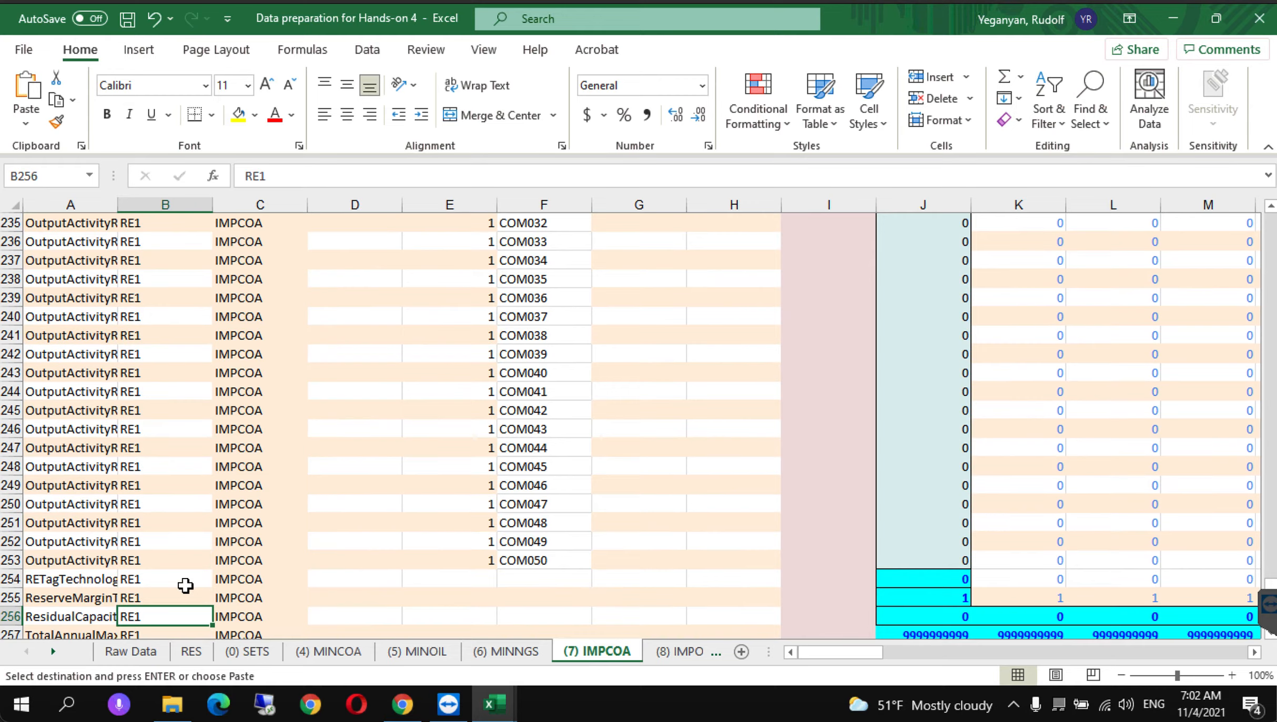
pyautogui.press('Down')
pyautogui.press('Down')
pyautogui.press('Down')
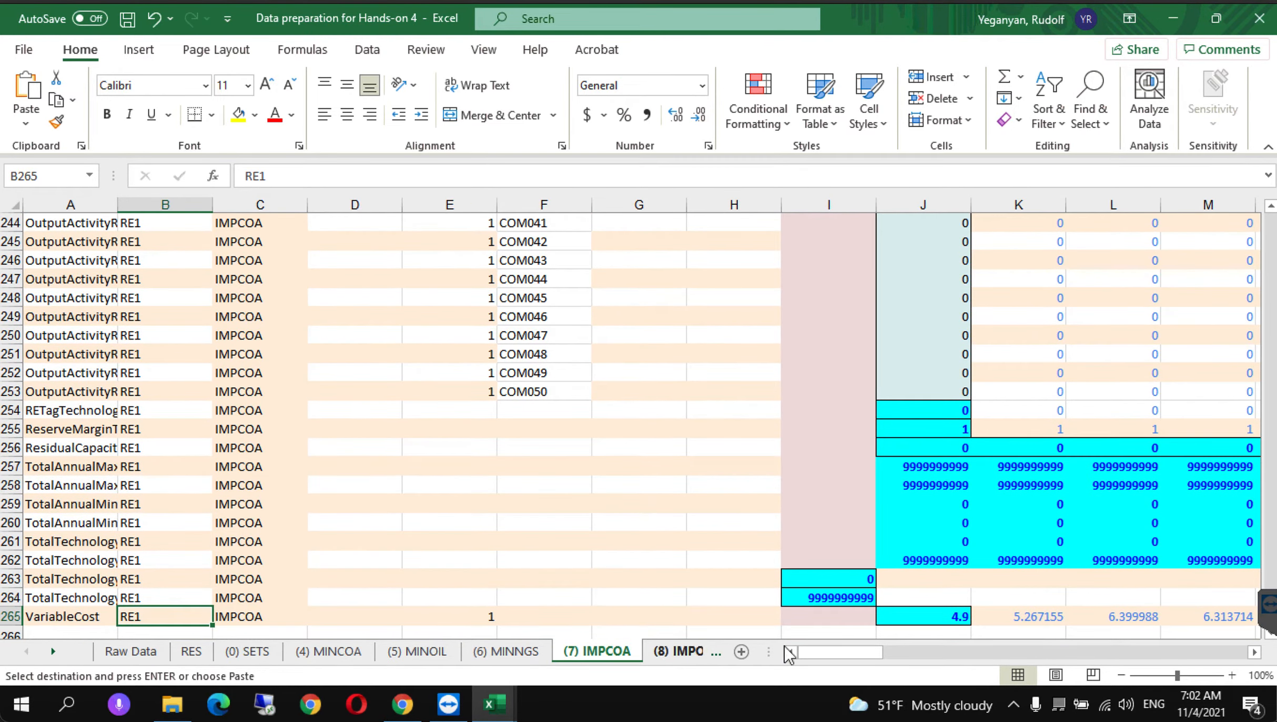
# Step: Copy IMPCOA's VariableCost values from 2015 through 2070 and switch back to the SAND interface workbook
pyautogui.click(913, 618)
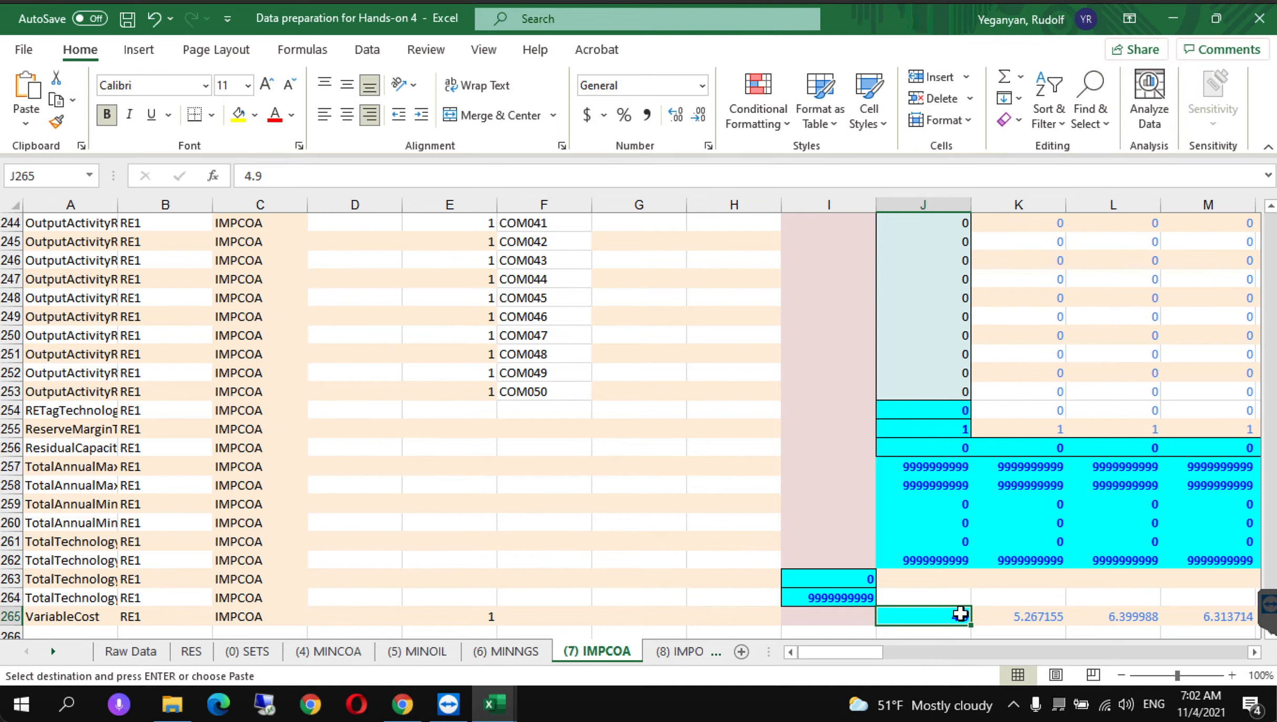
pyautogui.hotkey('ctrl', 'shift', 'Right')
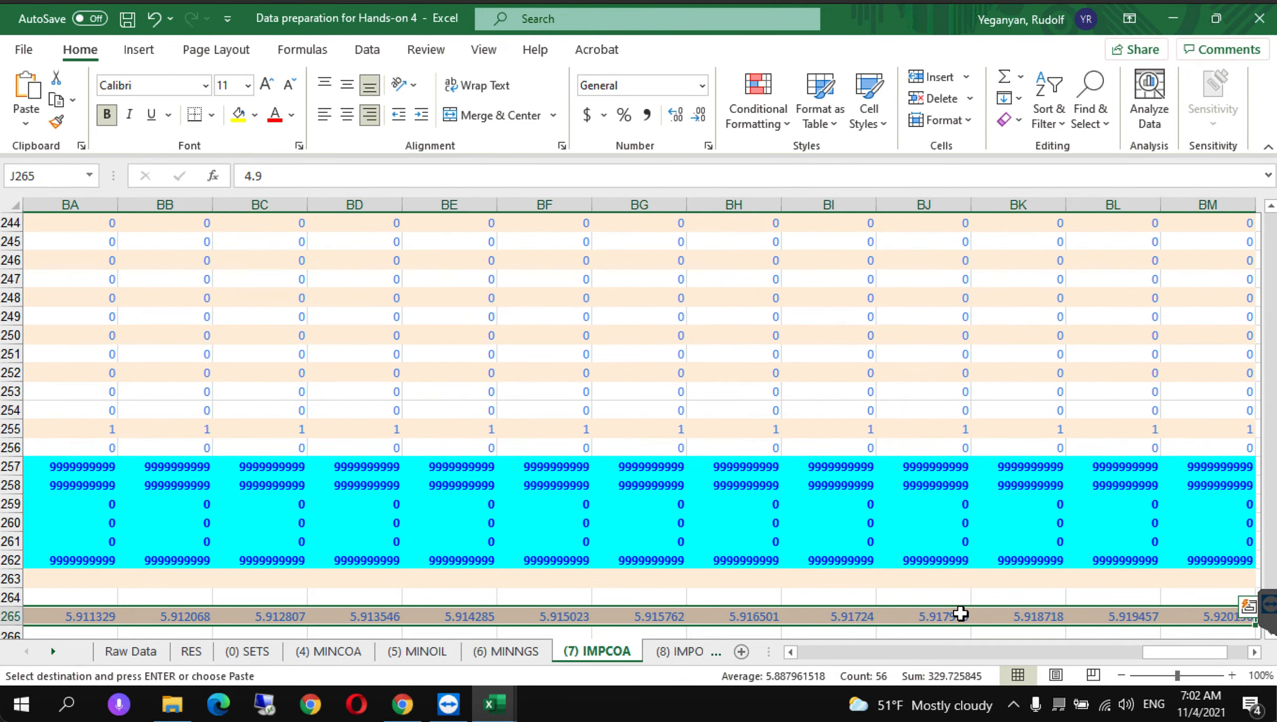
pyautogui.moveTo(496, 704)
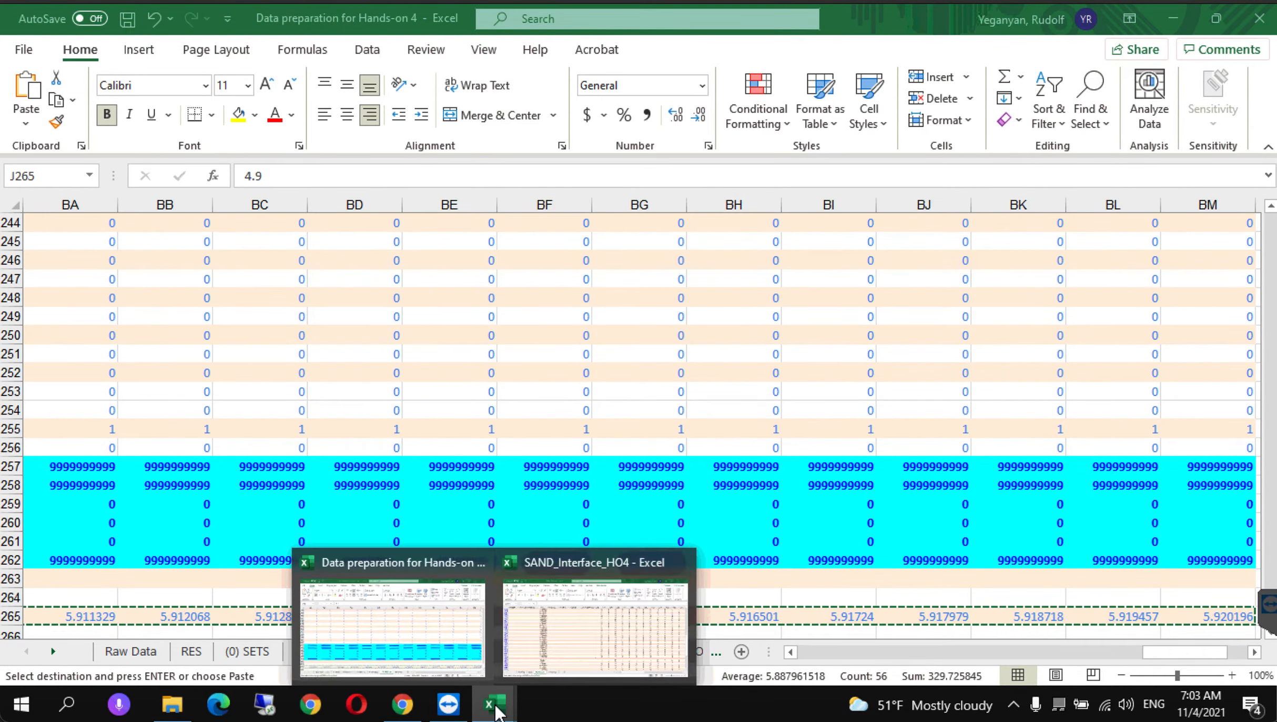
pyautogui.click(575, 631)
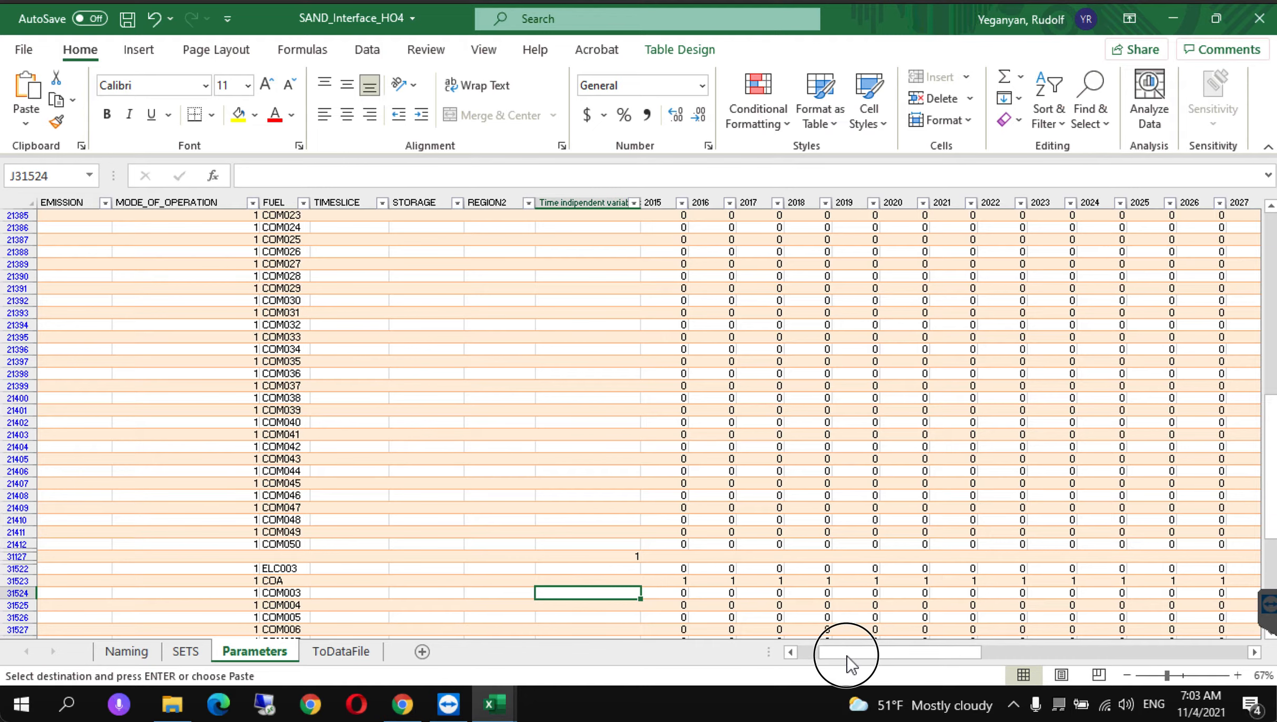
# Step: Paste the copied costs as values only into IMPCOA's VariableCost row of the Parameters sheet, starting at 2015
pyautogui.click(789, 652)
pyautogui.scroll(-1, 684, 571)
pyautogui.hscroll(3, 684, 571)
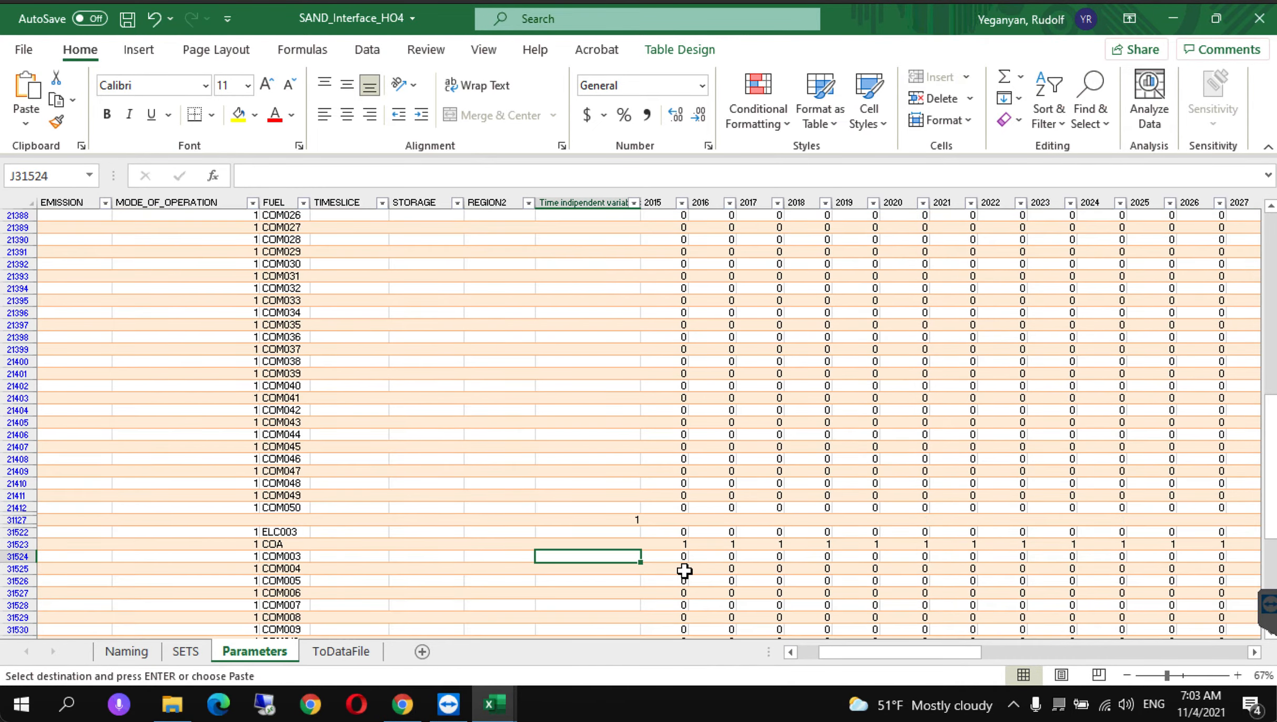
pyautogui.hscroll(3, 685, 571)
pyautogui.scroll(-8, 684, 571)
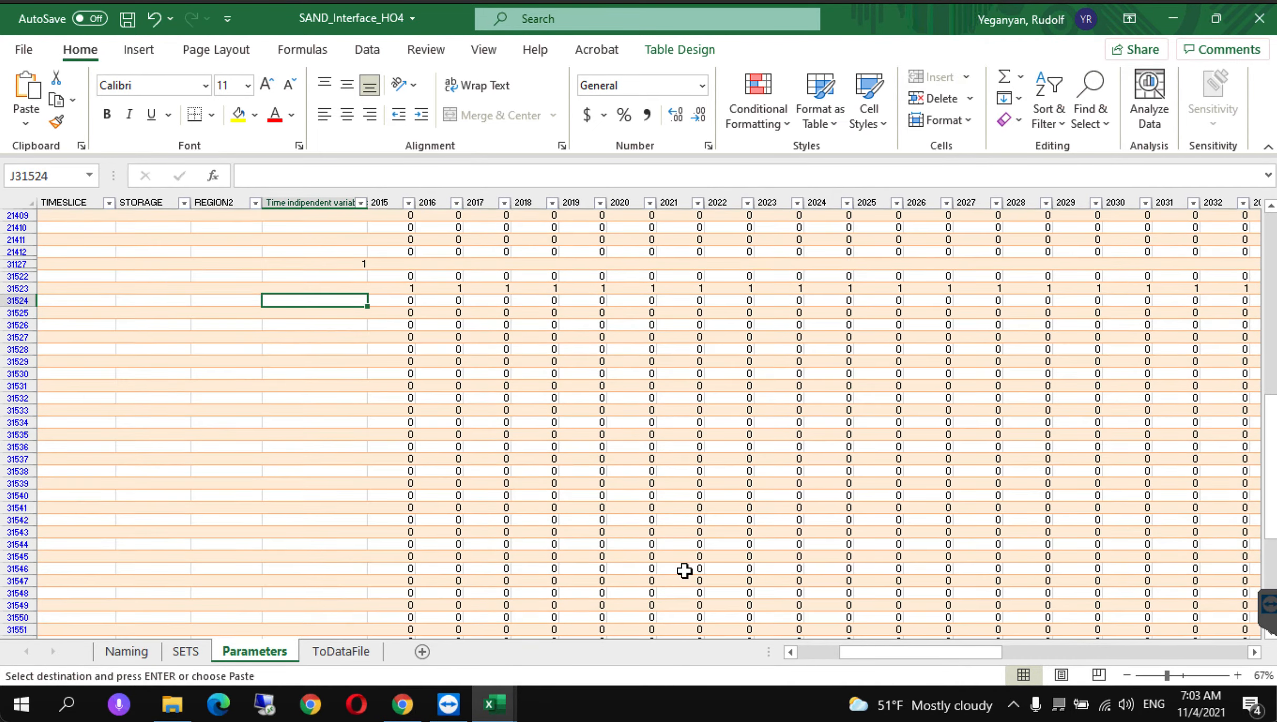
pyautogui.scroll(-1, 1267, 537)
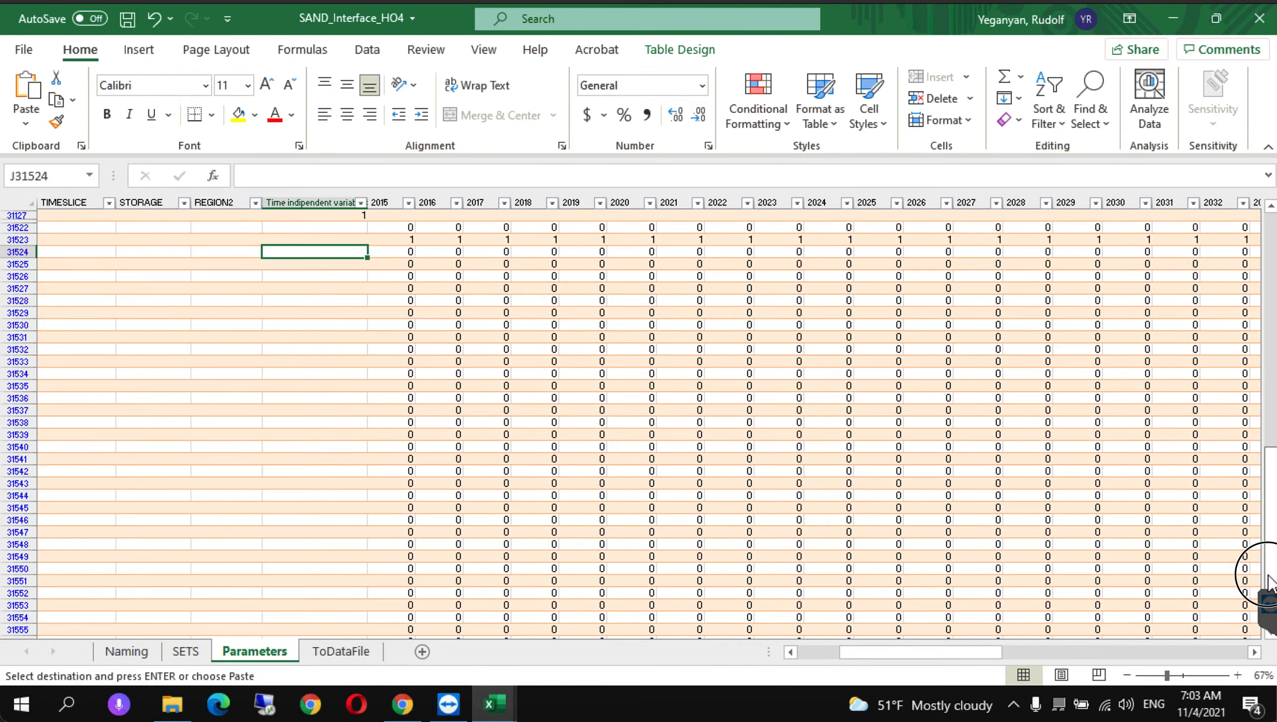
pyautogui.moveTo(898, 653); pyautogui.dragTo(751, 663)
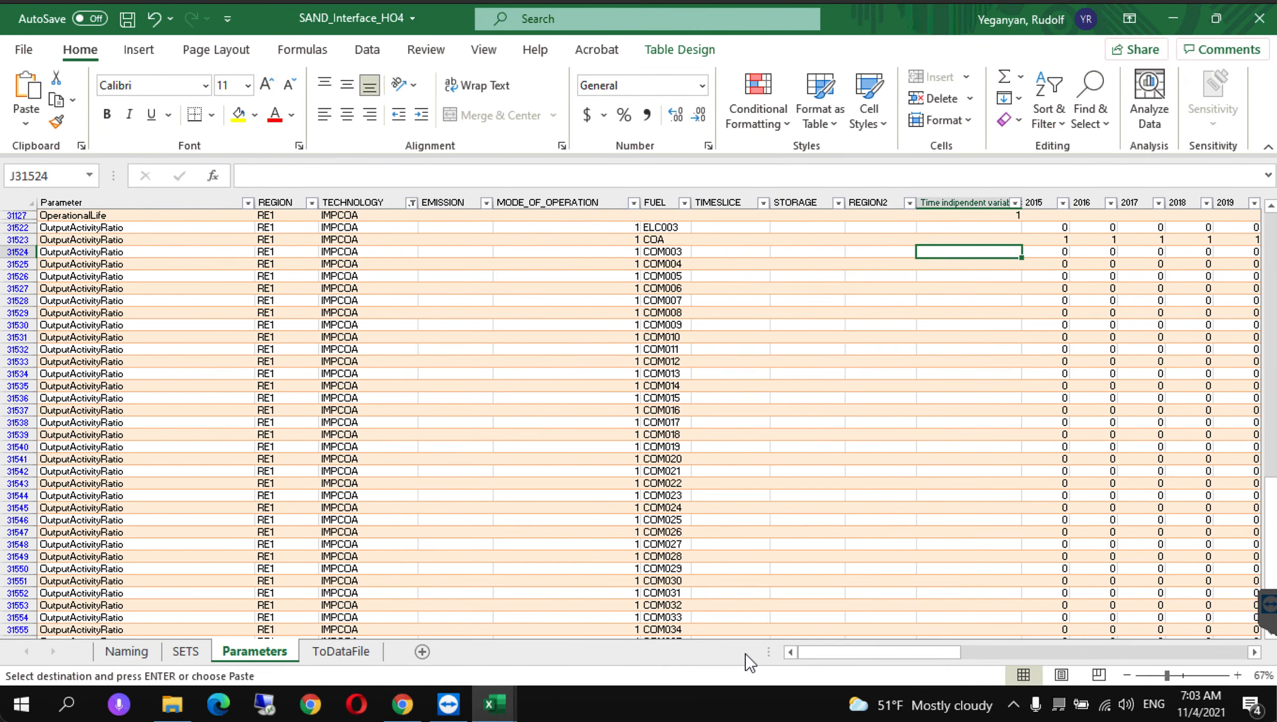
pyautogui.scroll(-4, 507, 561)
pyautogui.hscroll(3, 508, 561)
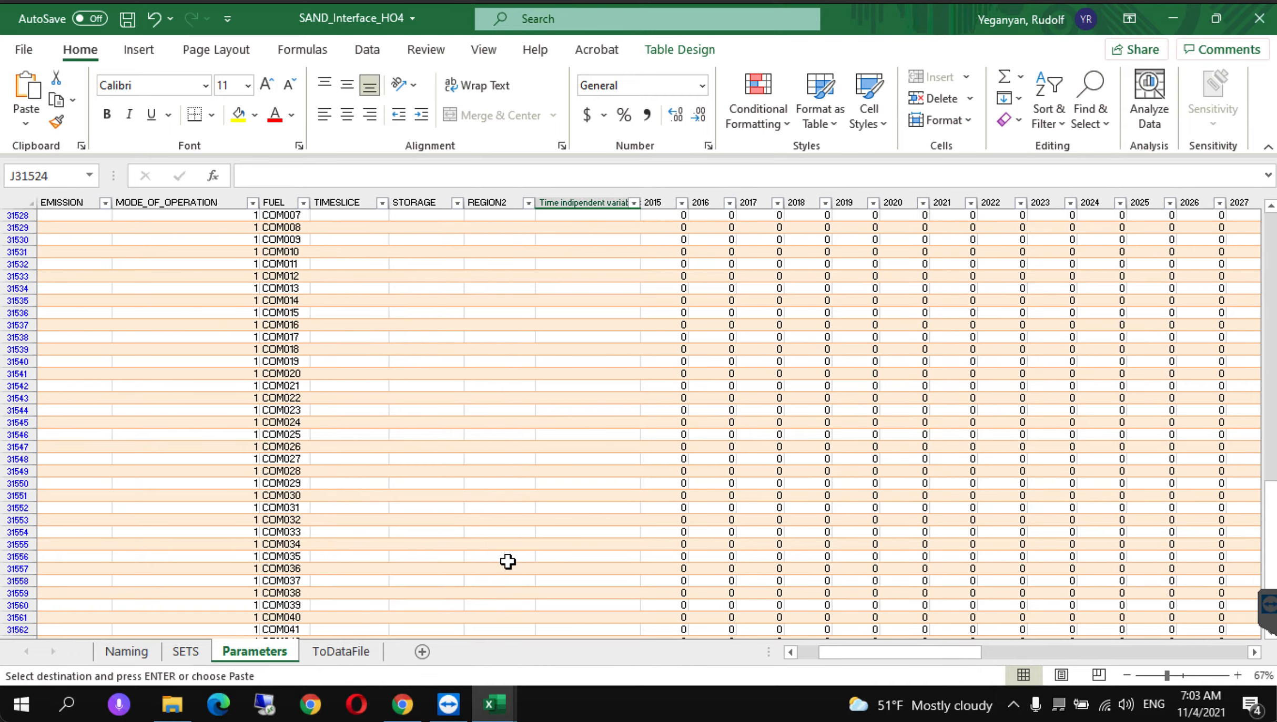
pyautogui.scroll(-3, 507, 562)
pyautogui.scroll(-10, 508, 561)
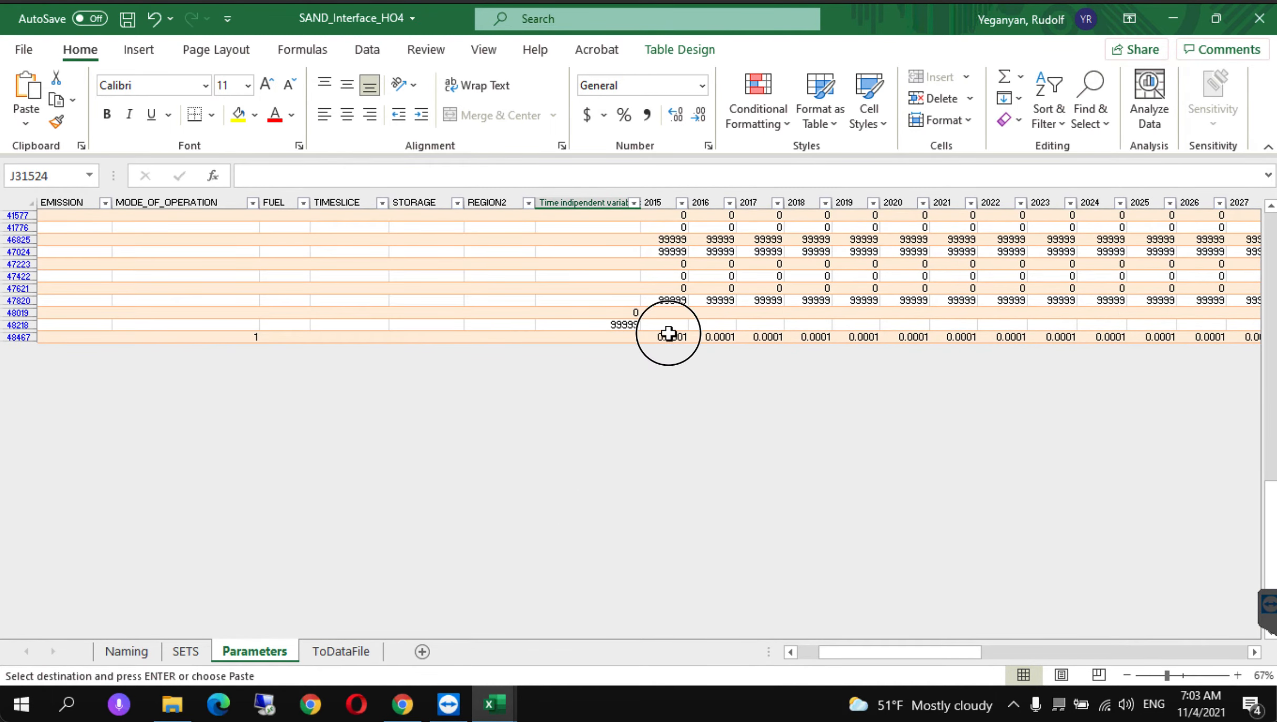
pyautogui.click(664, 337)
pyautogui.press('Left')
pyautogui.press('Left')
pyautogui.press('Left')
pyautogui.press('Left')
pyautogui.press('Left')
pyautogui.press('Left')
pyautogui.press('Left')
pyautogui.press('Left')
pyautogui.press('Left')
pyautogui.press('Left')
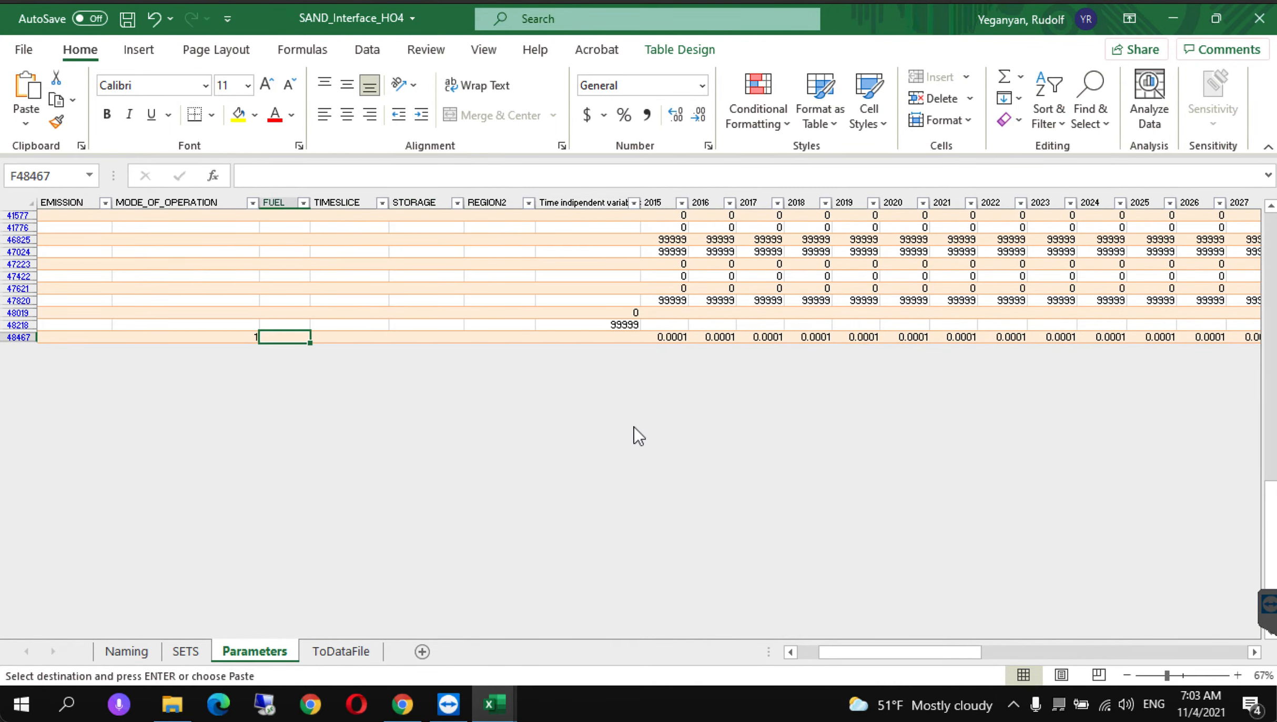
pyautogui.press('Right')
pyautogui.press('Right')
pyautogui.press('Right')
pyautogui.press('Right')
pyautogui.press('Right')
pyautogui.press('Right')
pyautogui.press('Right')
pyautogui.press('Right')
pyautogui.press('Right')
pyautogui.press('Right')
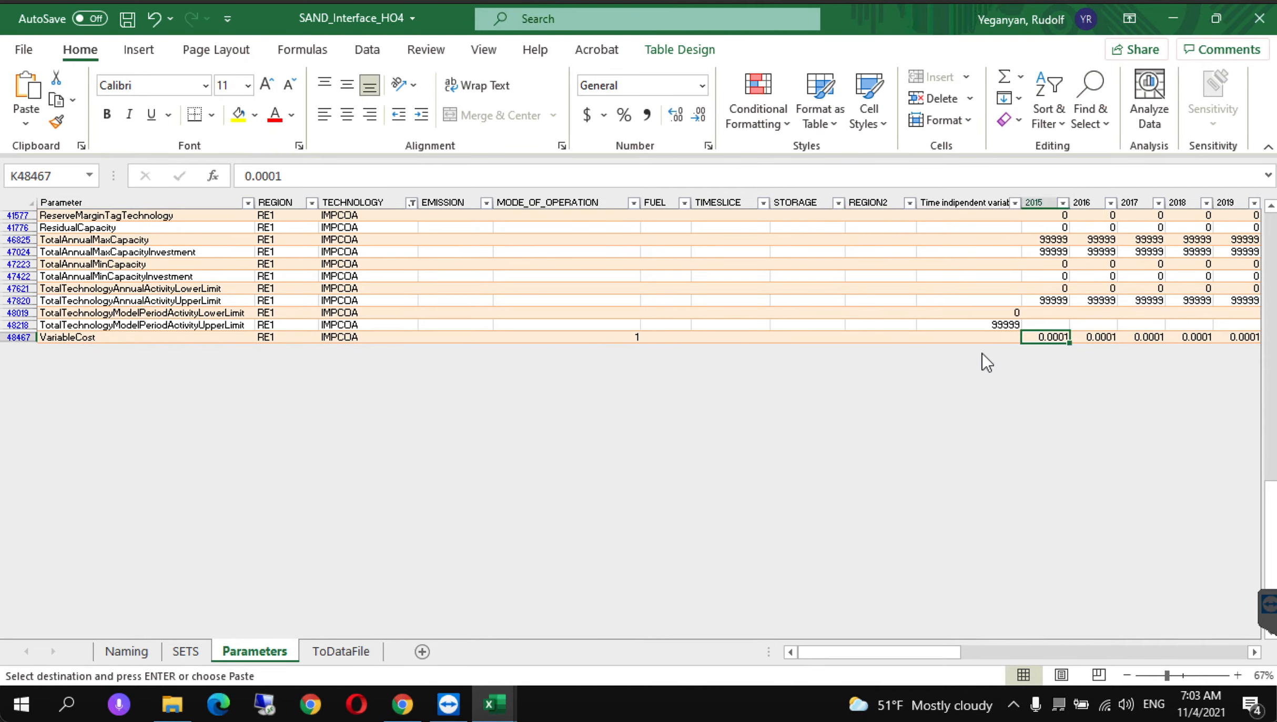
pyautogui.rightClick(1048, 337)
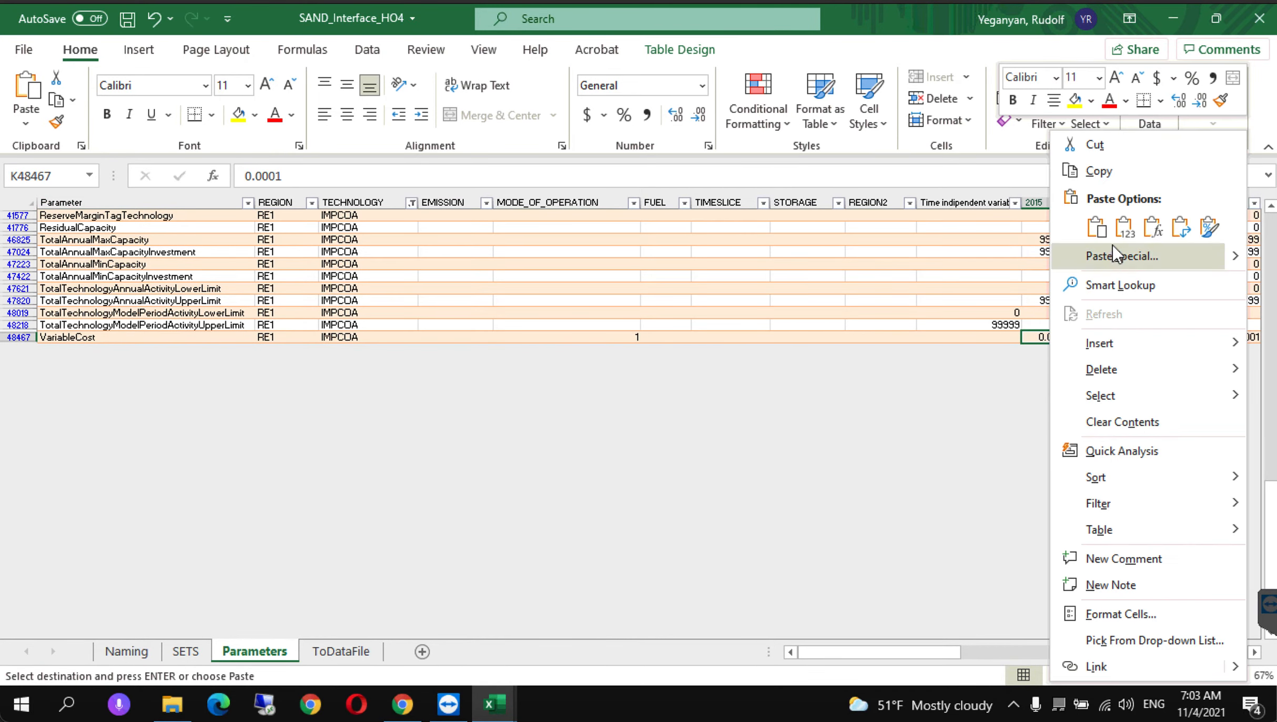
pyautogui.click(1123, 234)
pyautogui.click(1123, 234)
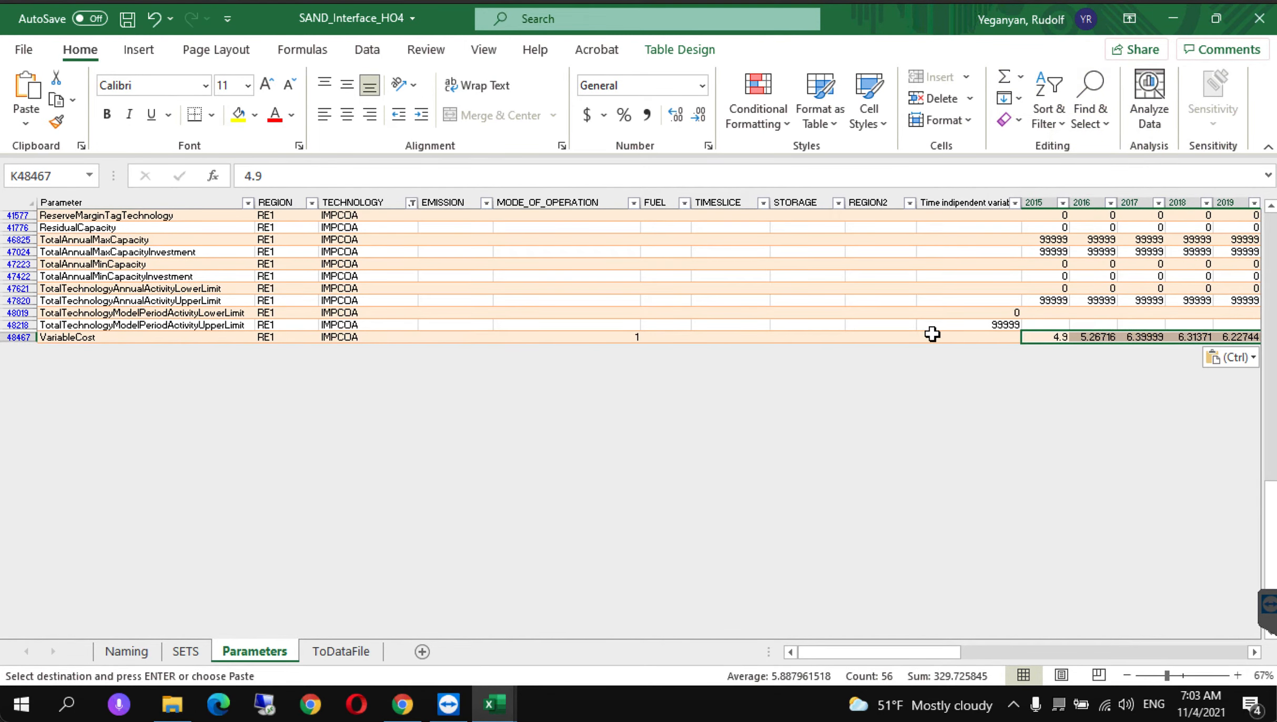
# Step: Switch to the data preparation workbook and trace row 255 of the IMPCOA sheet back to its parameter name
pyautogui.click(489, 706)
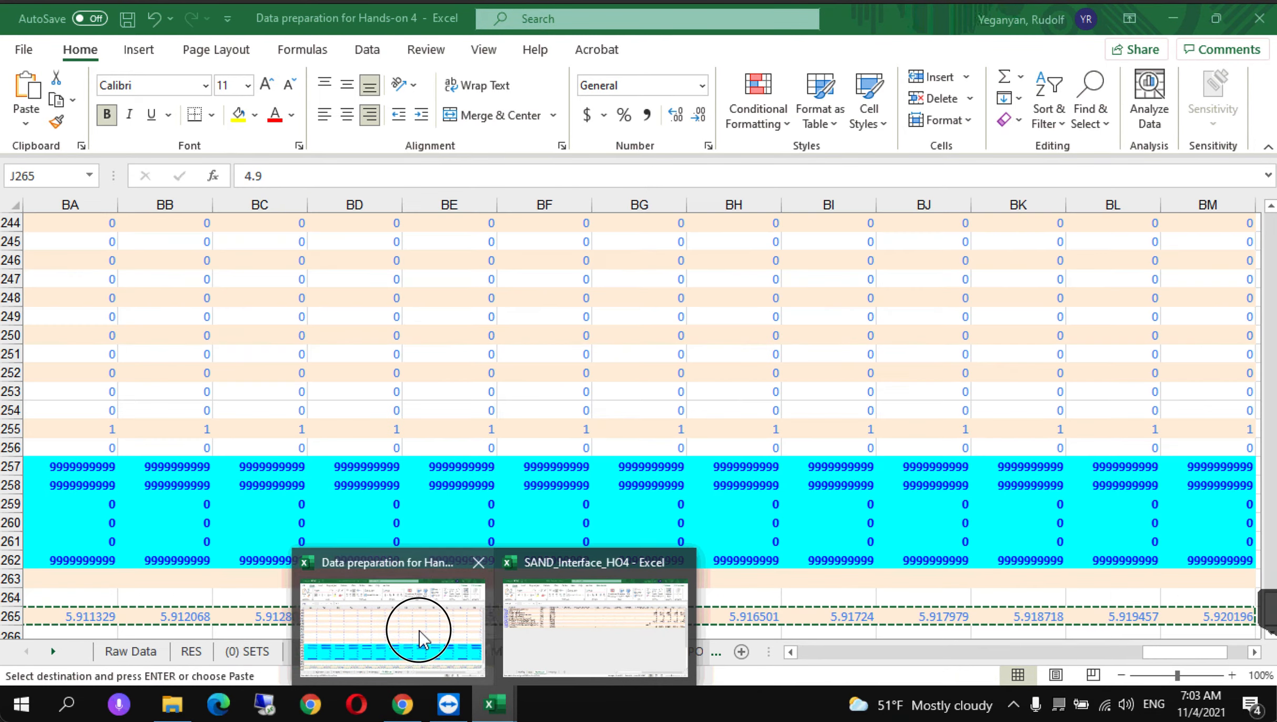
pyautogui.click(414, 627)
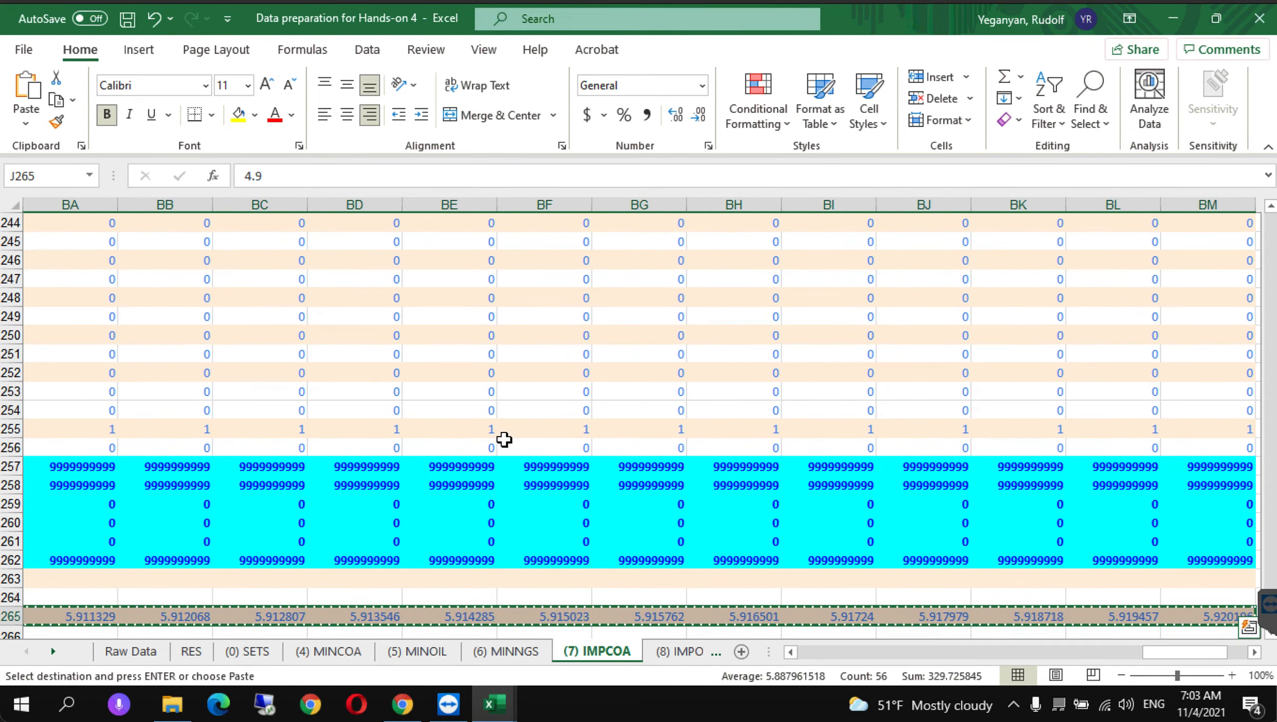
pyautogui.click(491, 429)
pyautogui.press('Left')
pyautogui.press('Left')
pyautogui.press('Left')
pyautogui.press('Left')
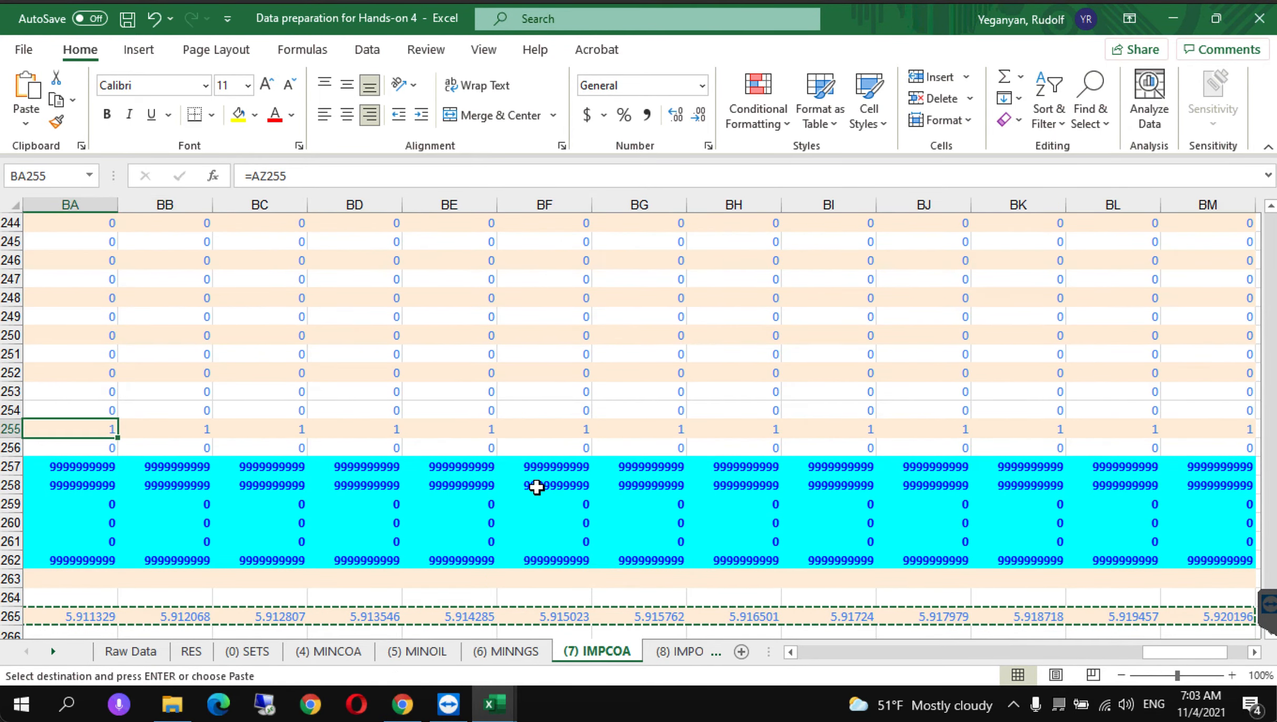
pyautogui.press('Left')
pyautogui.press('Left')
pyautogui.press('Left')
pyautogui.press('Left')
pyautogui.press('Left')
pyautogui.press('Left')
pyautogui.press('Left')
pyautogui.press('Left')
pyautogui.press('Left')
pyautogui.press('Left')
pyautogui.press('Left')
pyautogui.press('Left')
pyautogui.press('Left')
pyautogui.press('Left')
pyautogui.press('Left')
pyautogui.press('Left')
pyautogui.press('Left')
pyautogui.press('Left')
pyautogui.press('Left')
pyautogui.press('Left')
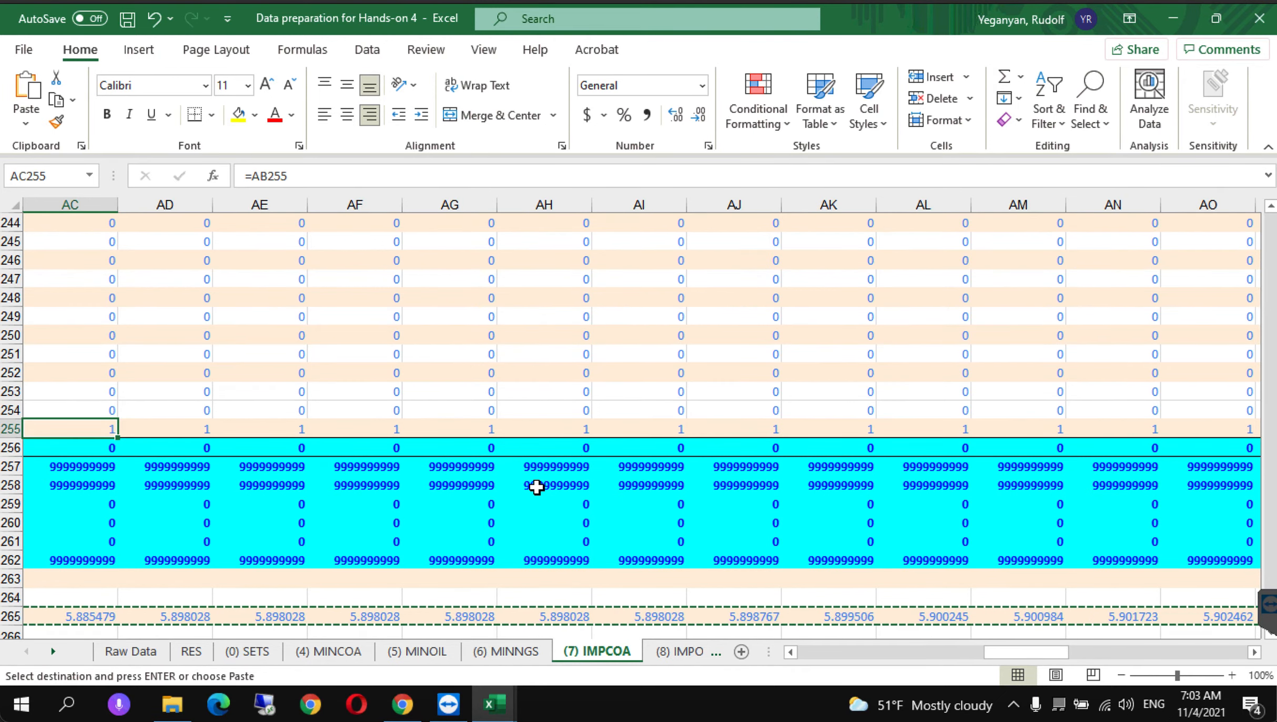
pyautogui.press('Left')
pyautogui.press('Left')
pyautogui.press('Left')
pyautogui.press('Left')
pyautogui.press('Left')
pyautogui.press('Left')
pyautogui.press('Left')
pyautogui.press('Left')
pyautogui.press('Left')
pyautogui.press('Left')
pyautogui.press('Left')
pyautogui.press('Left')
pyautogui.press('Left')
pyautogui.press('Left')
pyautogui.press('Left')
pyautogui.press('Left')
pyautogui.press('Left')
pyautogui.press('Left')
pyautogui.press('Left')
pyautogui.press('Left')
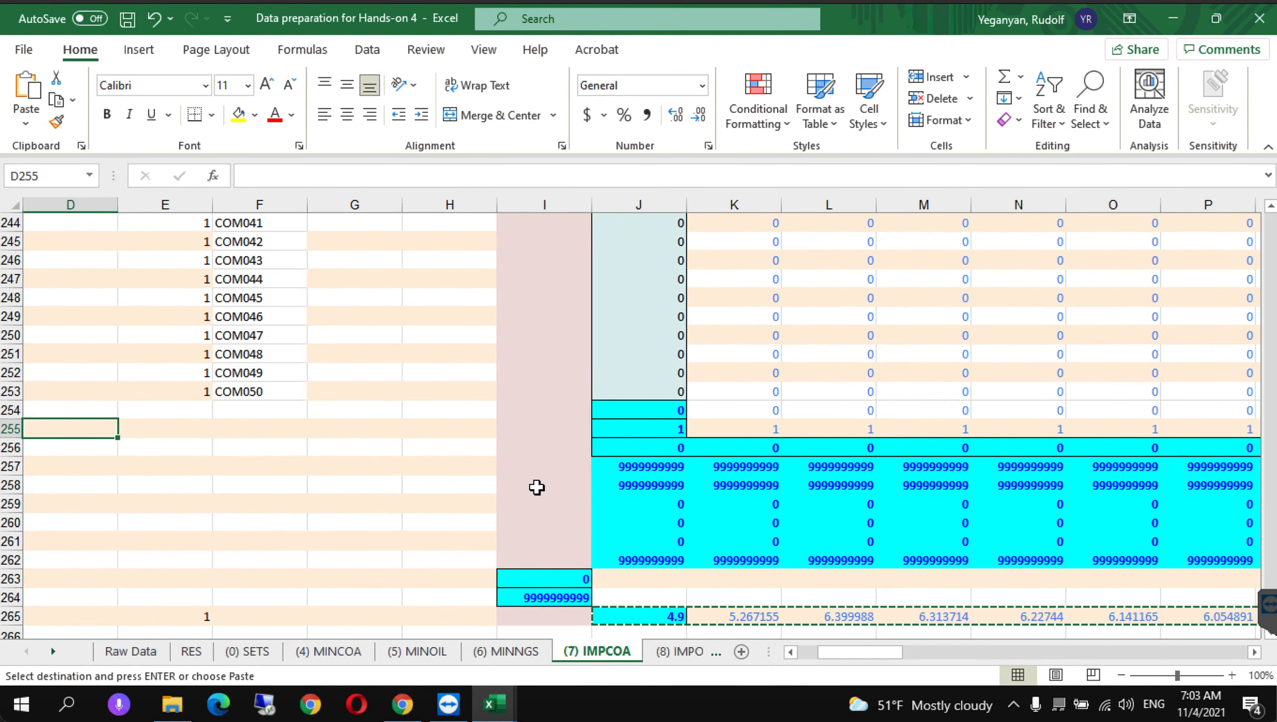
pyautogui.press('Left')
pyautogui.press('Left')
pyautogui.press('Left')
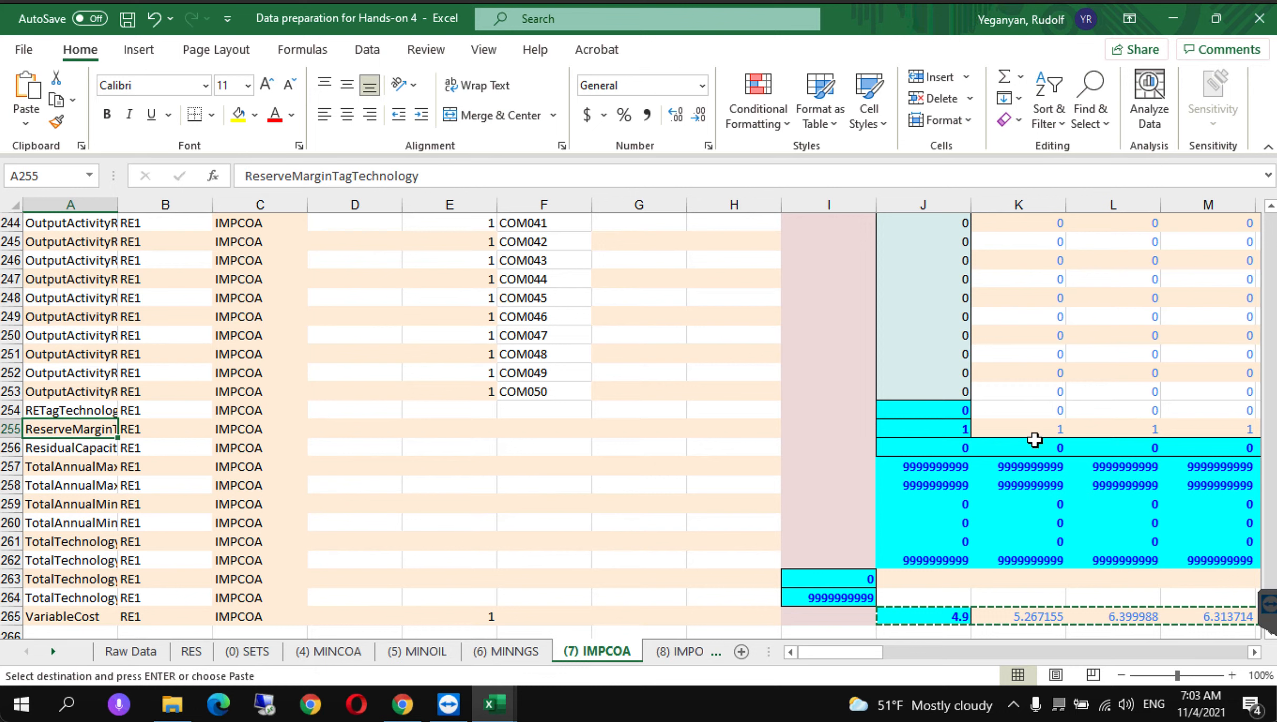
# Step: Copy IMPCOA's ReserveMarginTagTechnology values from 2015 through 2070 and return to the SAND interface workbook
pyautogui.click(925, 430)
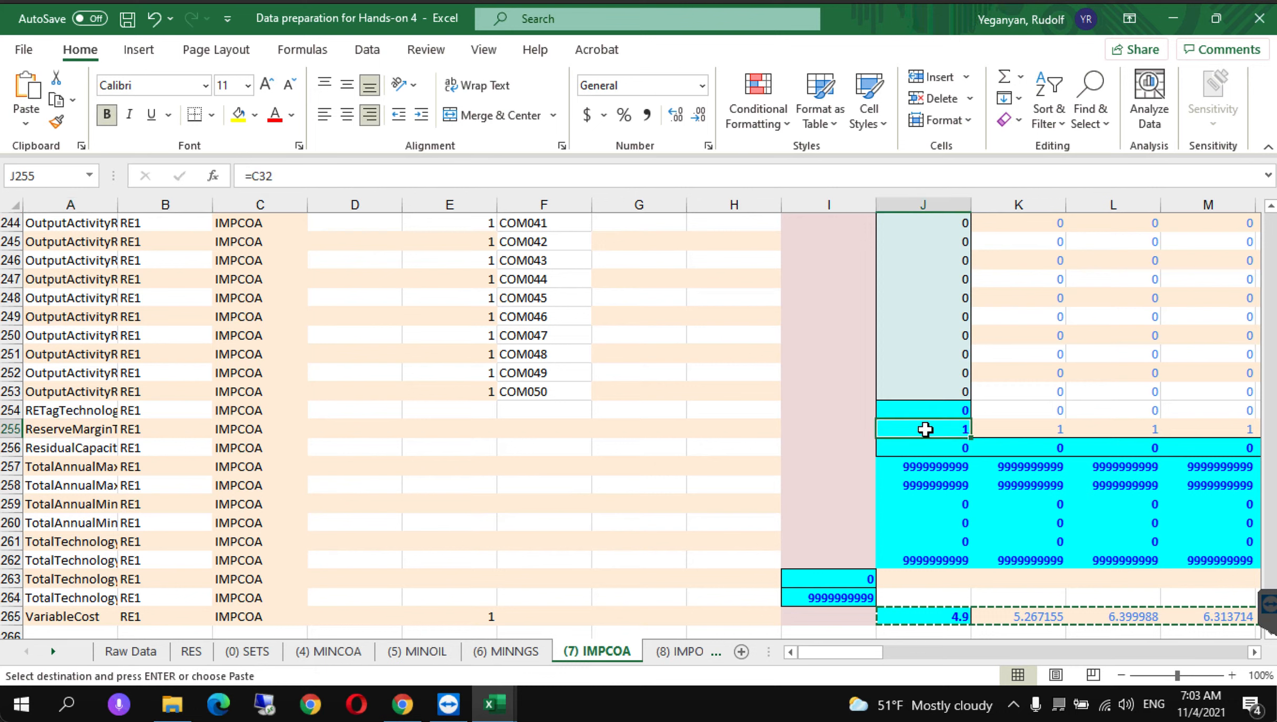
pyautogui.hotkey('ctrl', 'c')
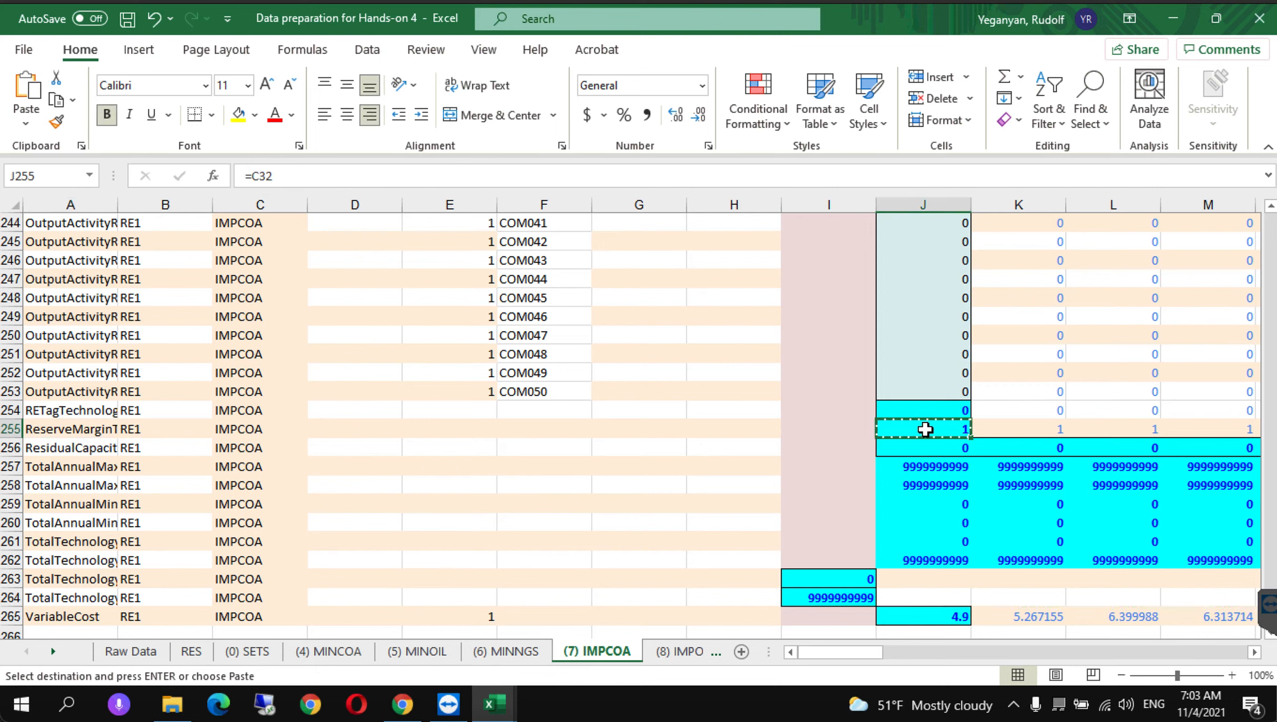
pyautogui.hotkey('ctrl', 'shift', 'Right')
pyautogui.hotkey('ctrl', 'v')
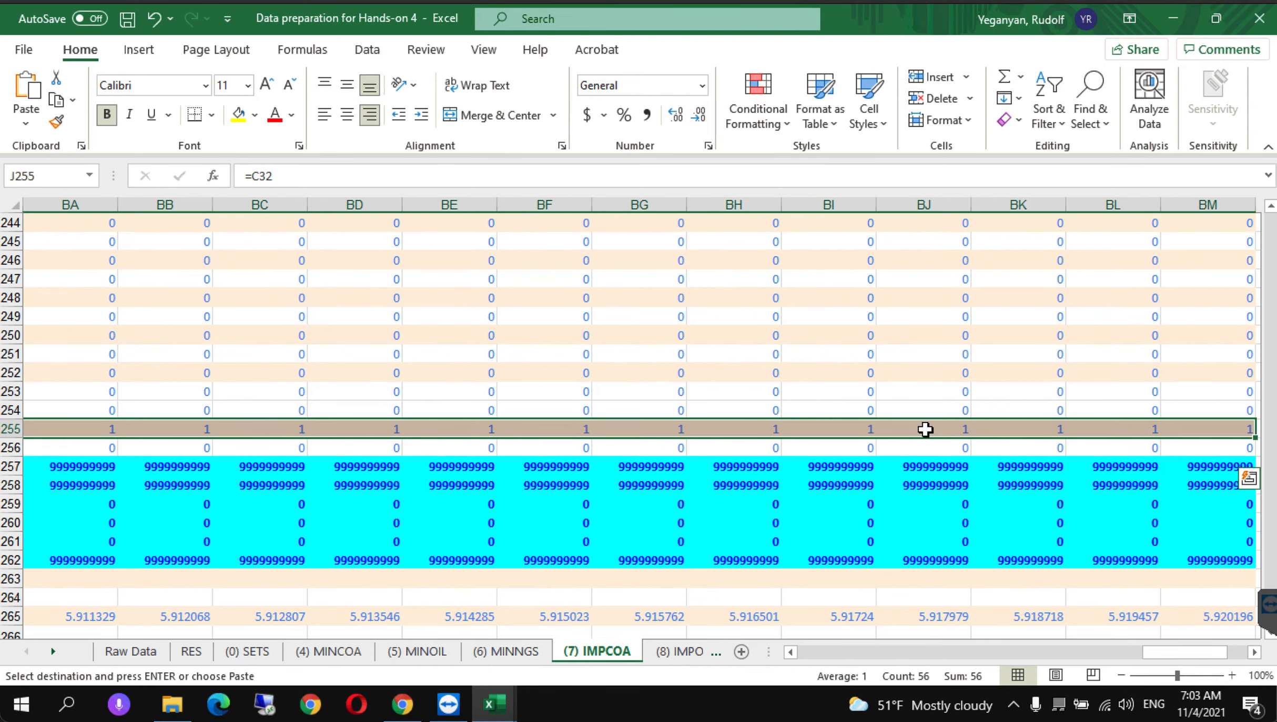
pyautogui.click(508, 708)
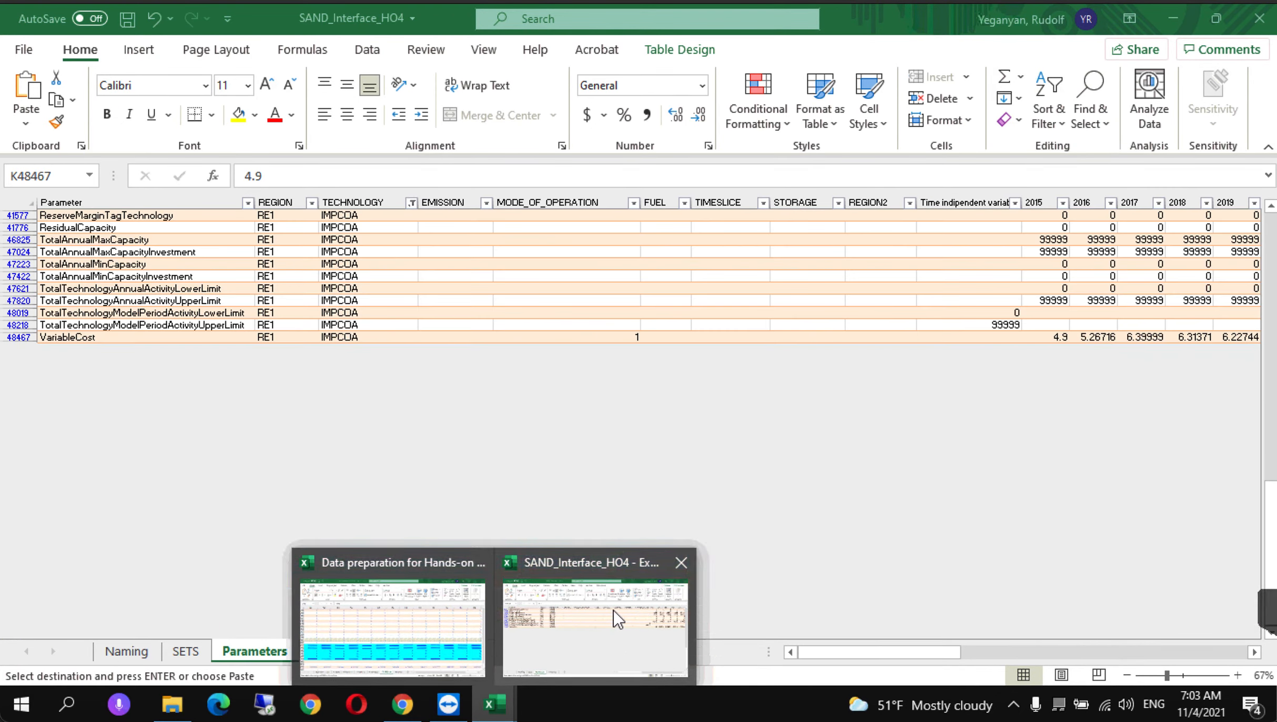
pyautogui.click(594, 628)
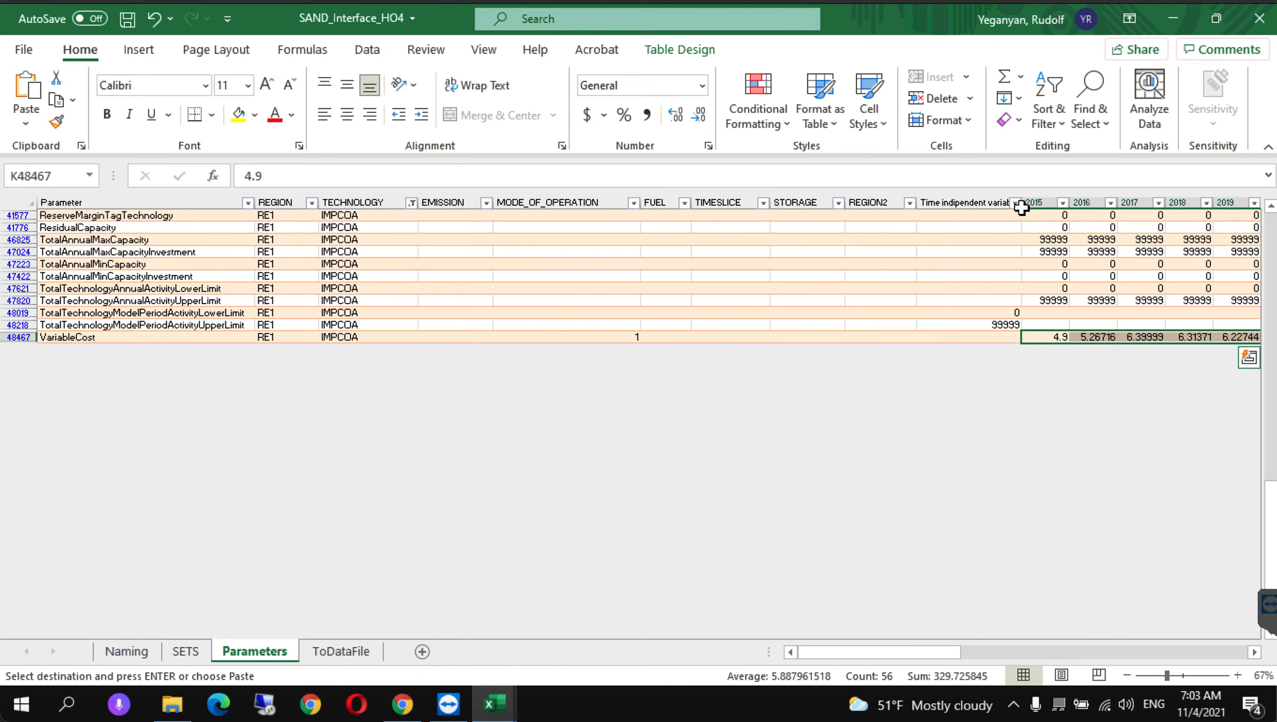
# Step: Paste the copied values of 1 as values only into IMPCOA's ReserveMarginTagTechnology row from 2015 onward, and save the workbook
pyautogui.click(1051, 217)
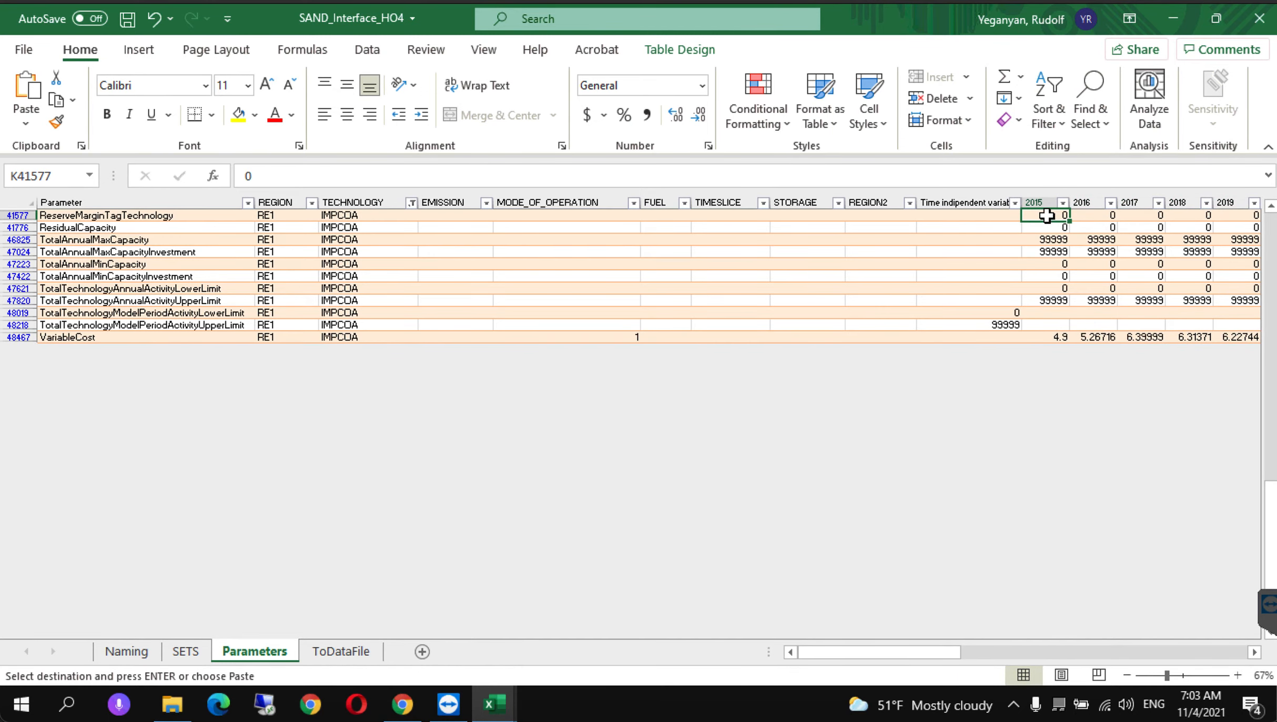
pyautogui.rightClick(1046, 217)
pyautogui.click(1122, 230)
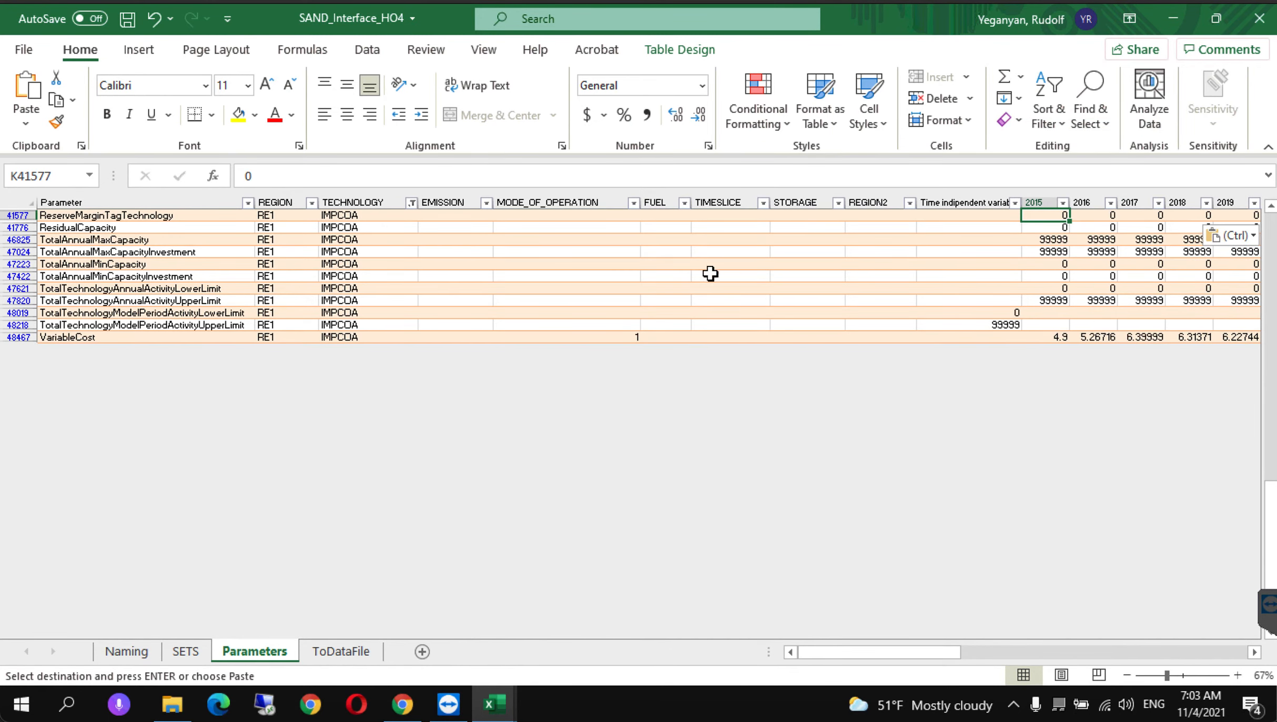
pyautogui.hotkey('ctrl', 's')
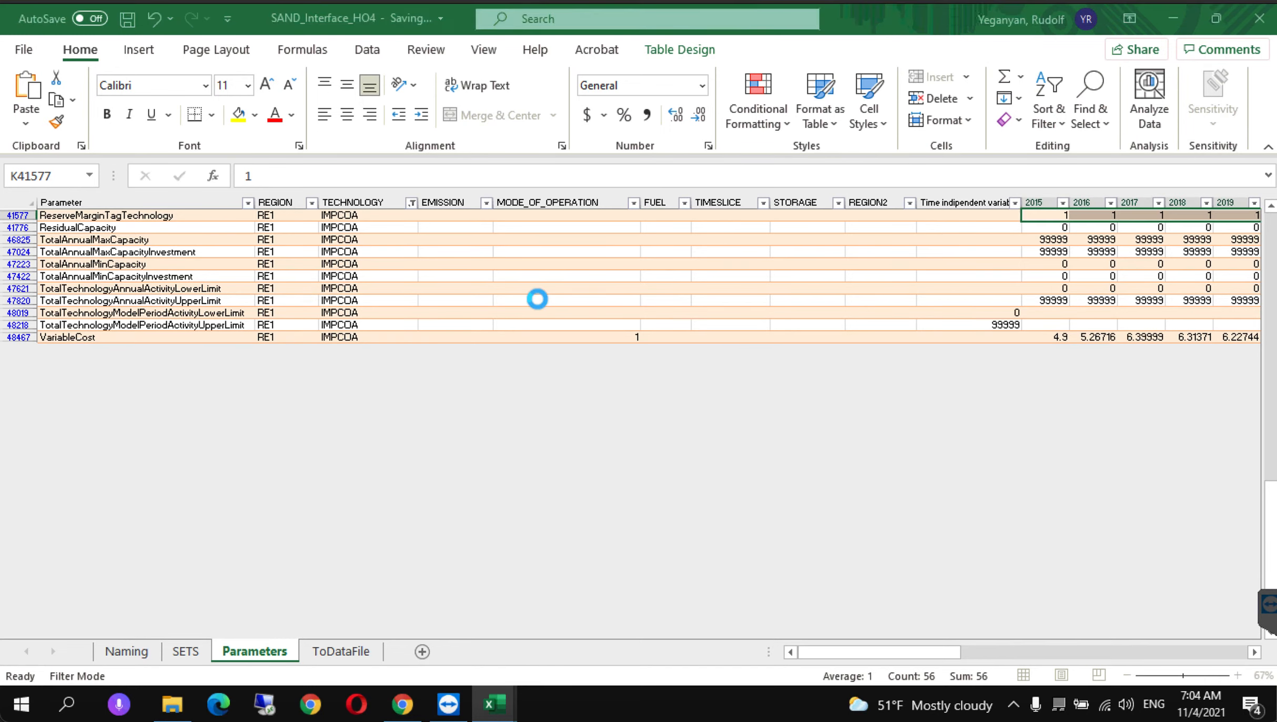
# Step: Switch to the Hands-on 4 PDF in the browser and read instruction 4 about repeating the steps for IMPOIL and IMPNGS
pyautogui.click(537, 300)
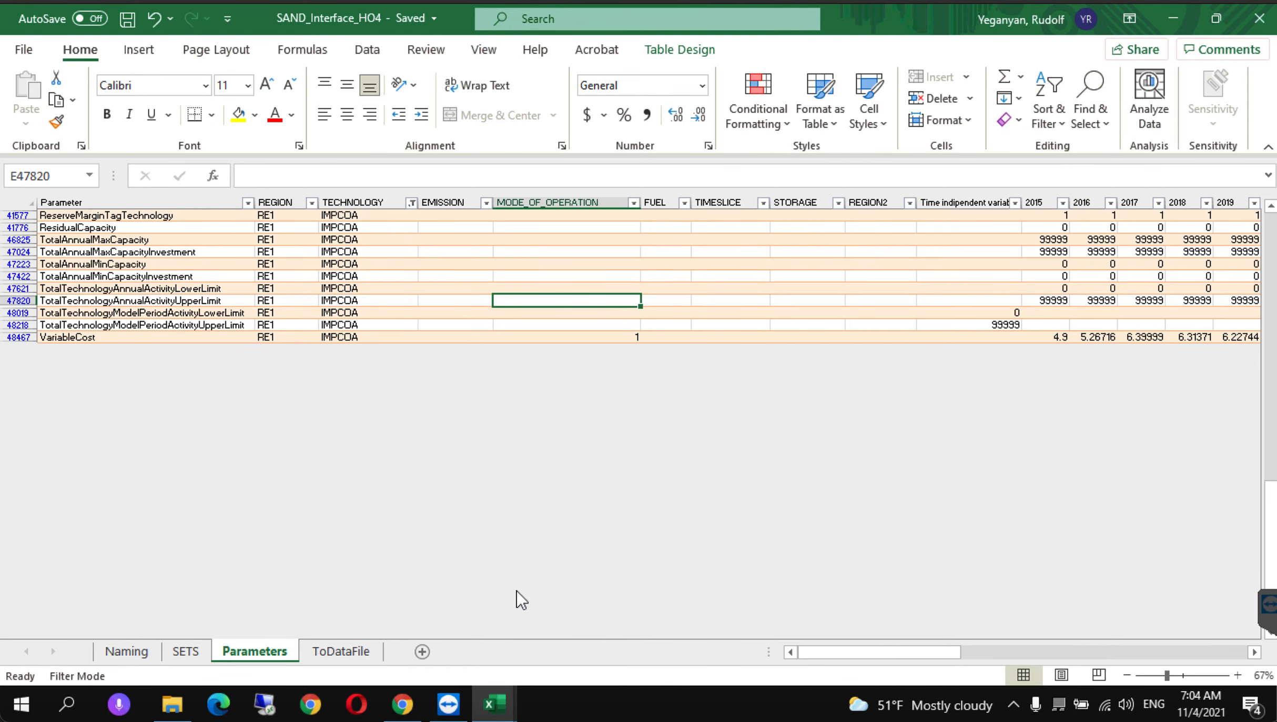
pyautogui.click(402, 704)
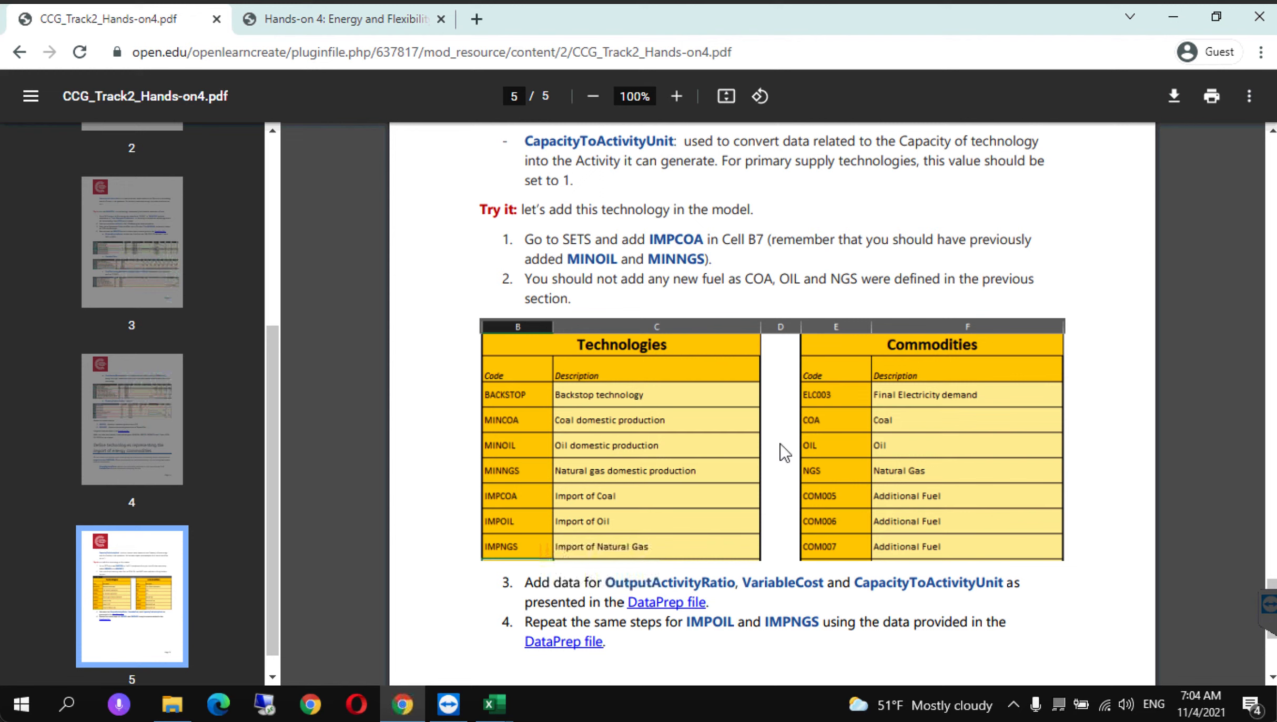
pyautogui.moveTo(690, 622); pyautogui.dragTo(823, 627)
pyautogui.click(822, 627)
pyautogui.click(1272, 677)
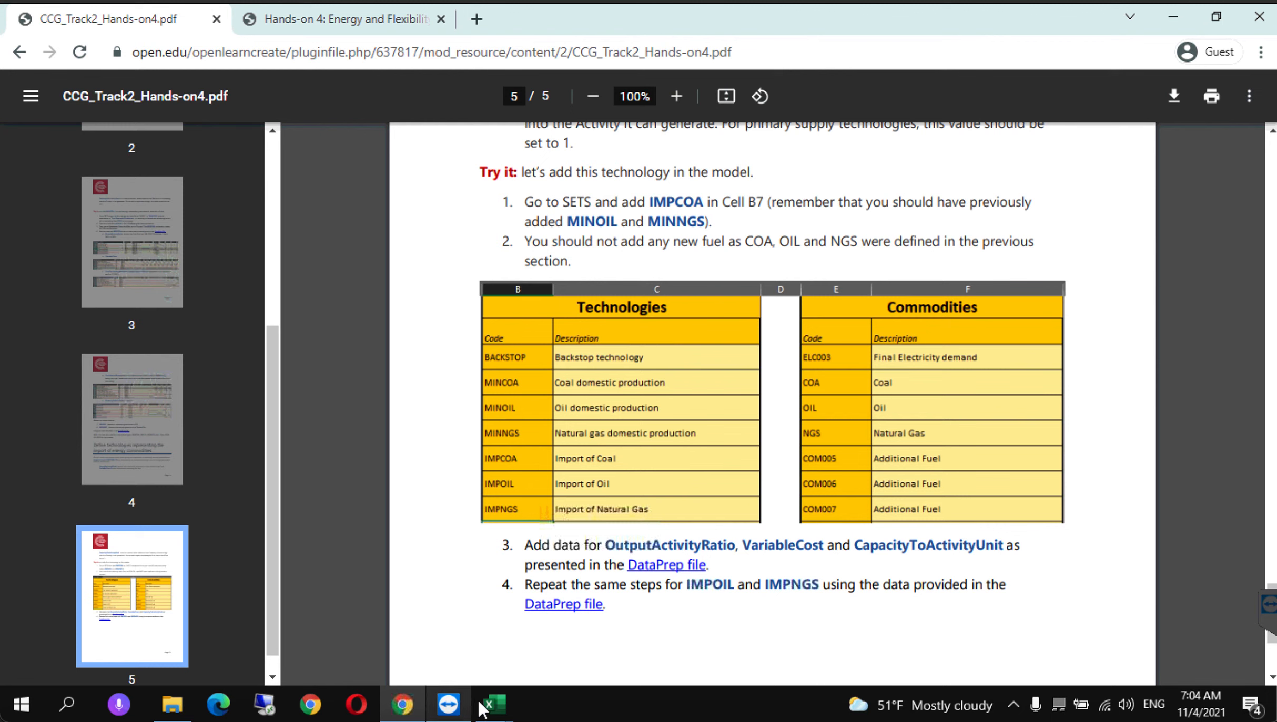
# Step: Return to the SAND interface workbook and review the technology code cells around IMPCOA in the SETS sheet, from TEC002 to TEC006
pyautogui.moveTo(494, 703)
pyautogui.click(560, 614)
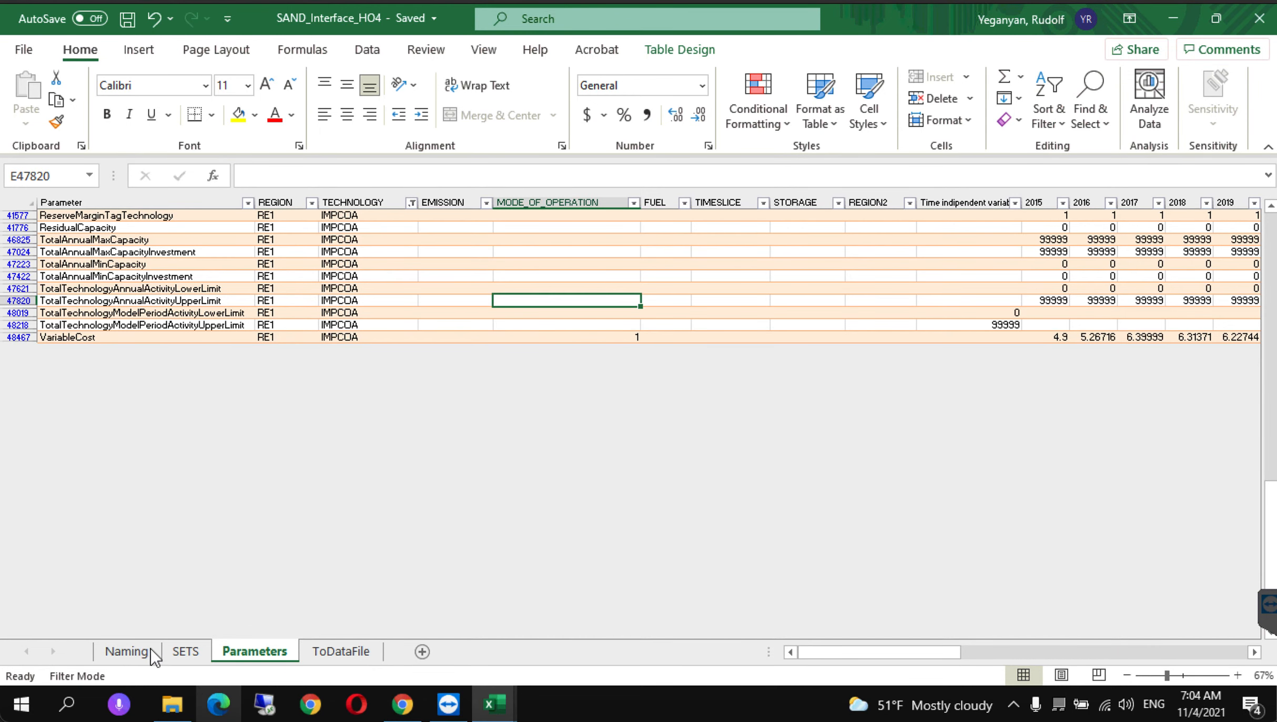
pyautogui.click(186, 652)
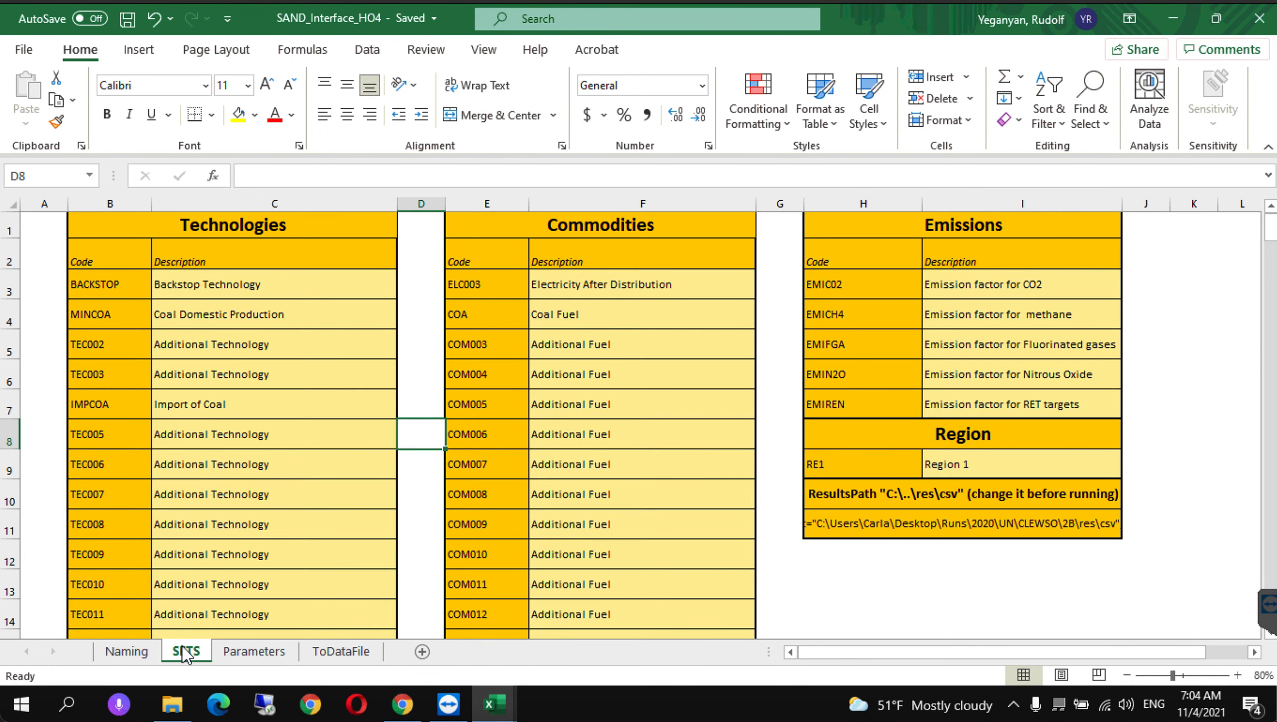
pyautogui.click(114, 342)
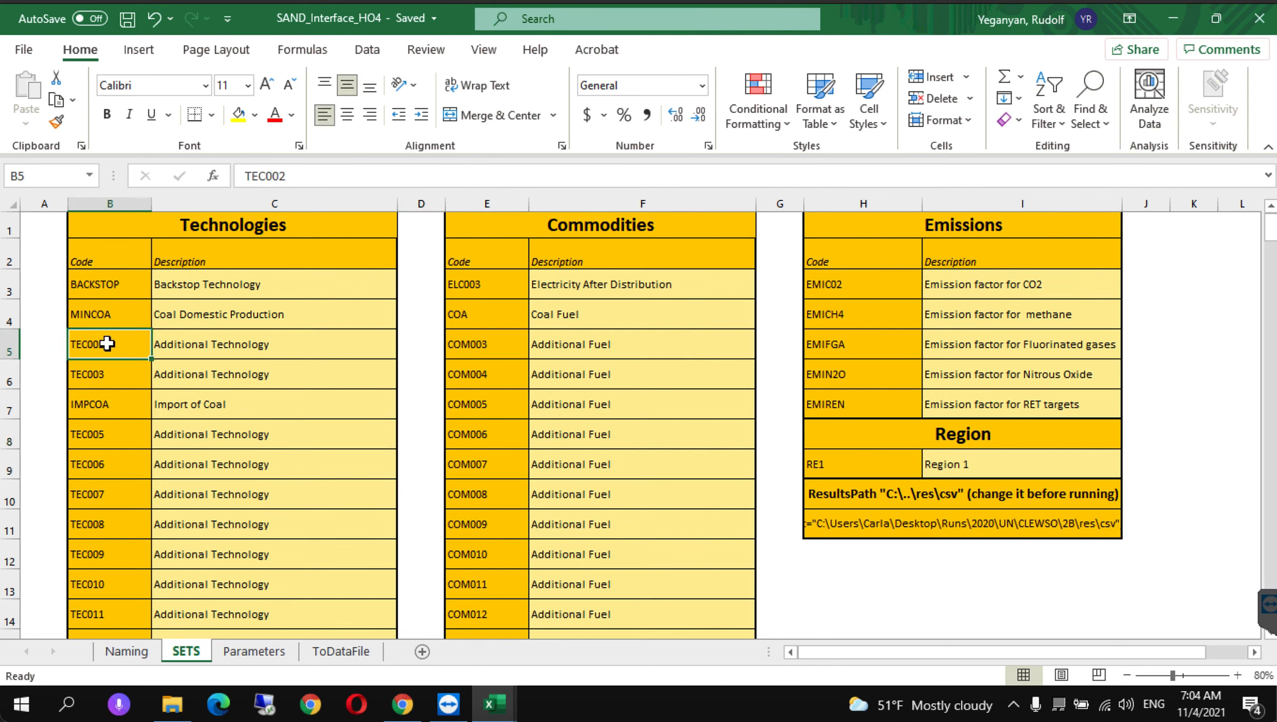
pyautogui.click(95, 373)
pyautogui.click(99, 432)
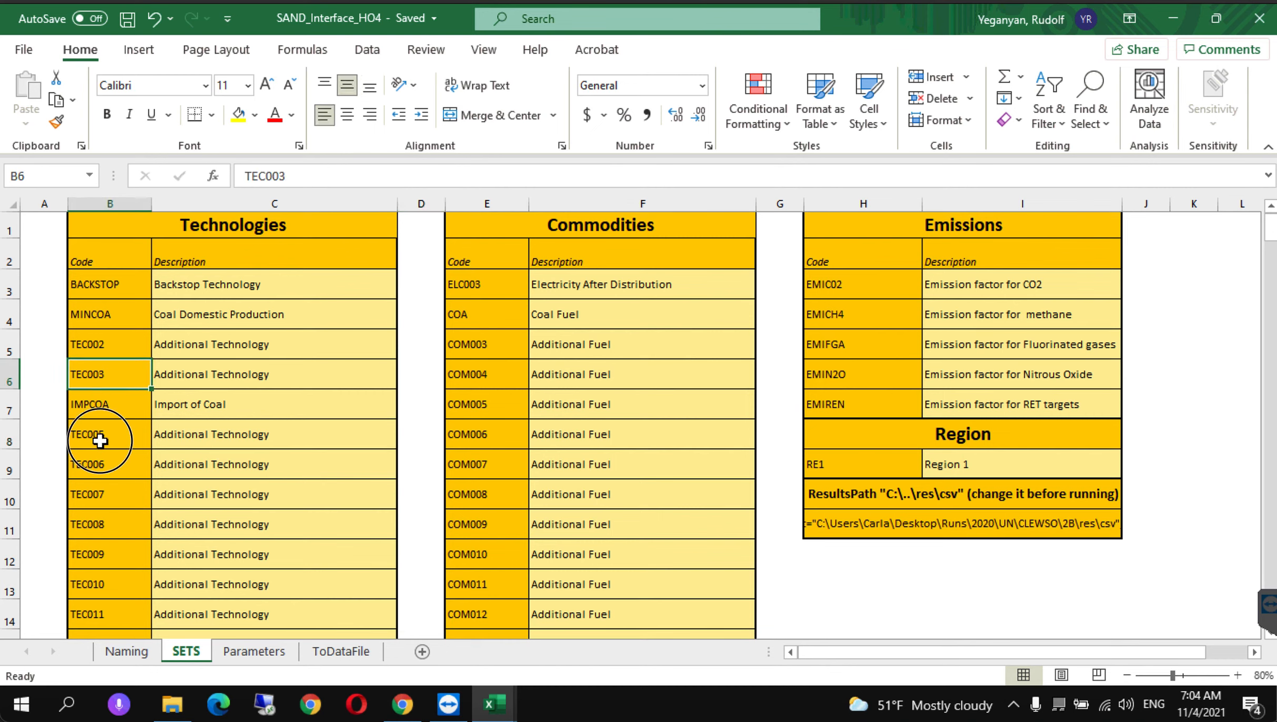
pyautogui.click(111, 465)
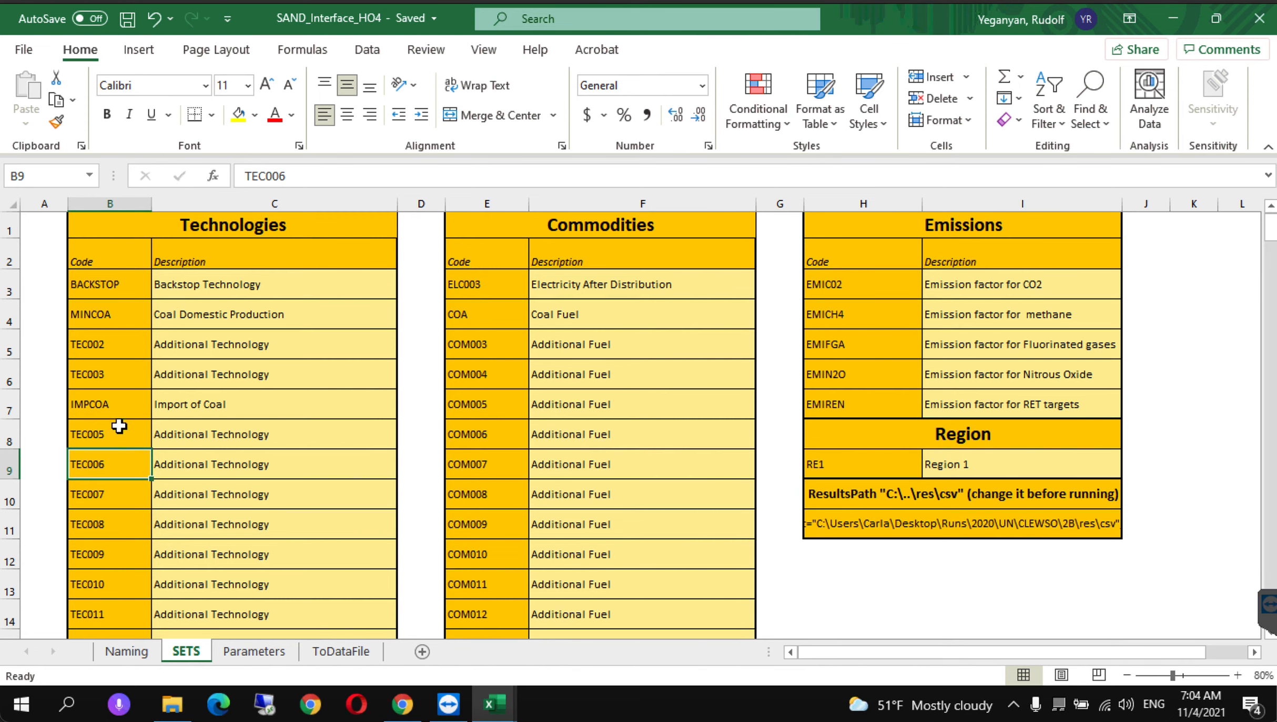
# Step: Look through the IMPOIL, IMPNGS, MINOIL and MINNGS sheets of the data preparation workbook, and return to the end of the Hands-on 4 PDF
pyautogui.click(403, 706)
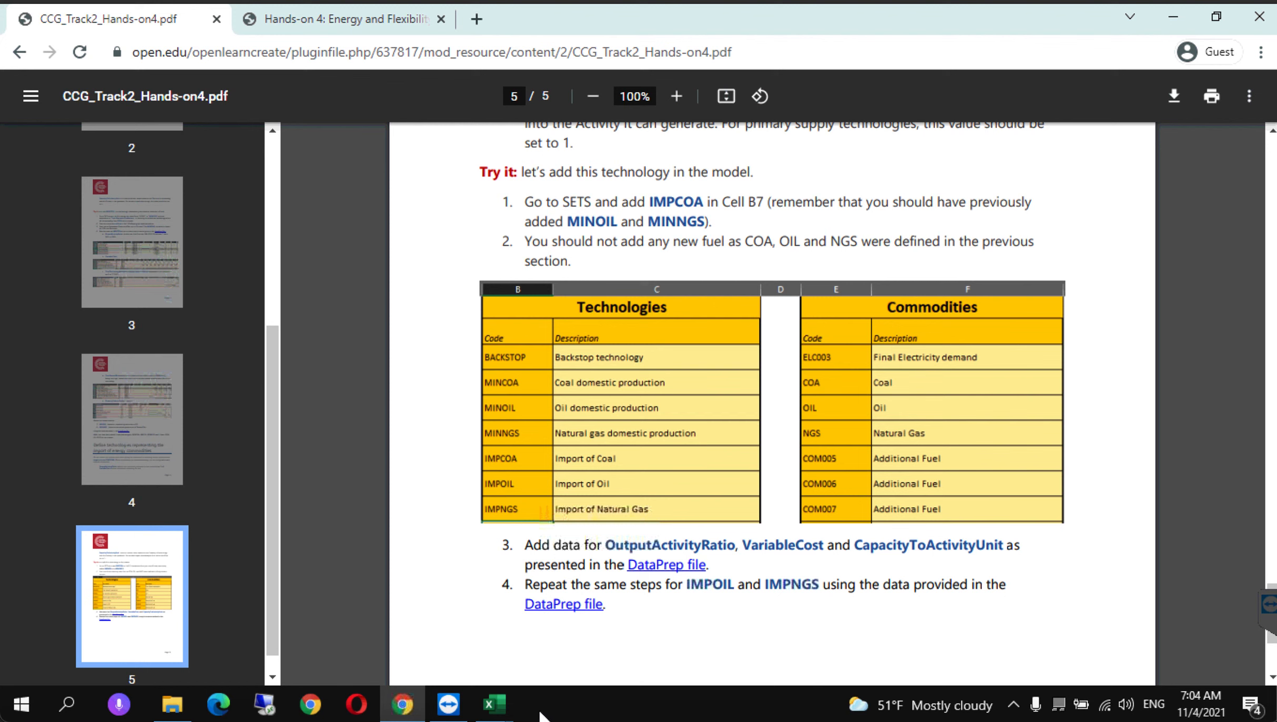
pyautogui.moveTo(494, 705)
pyautogui.click(431, 615)
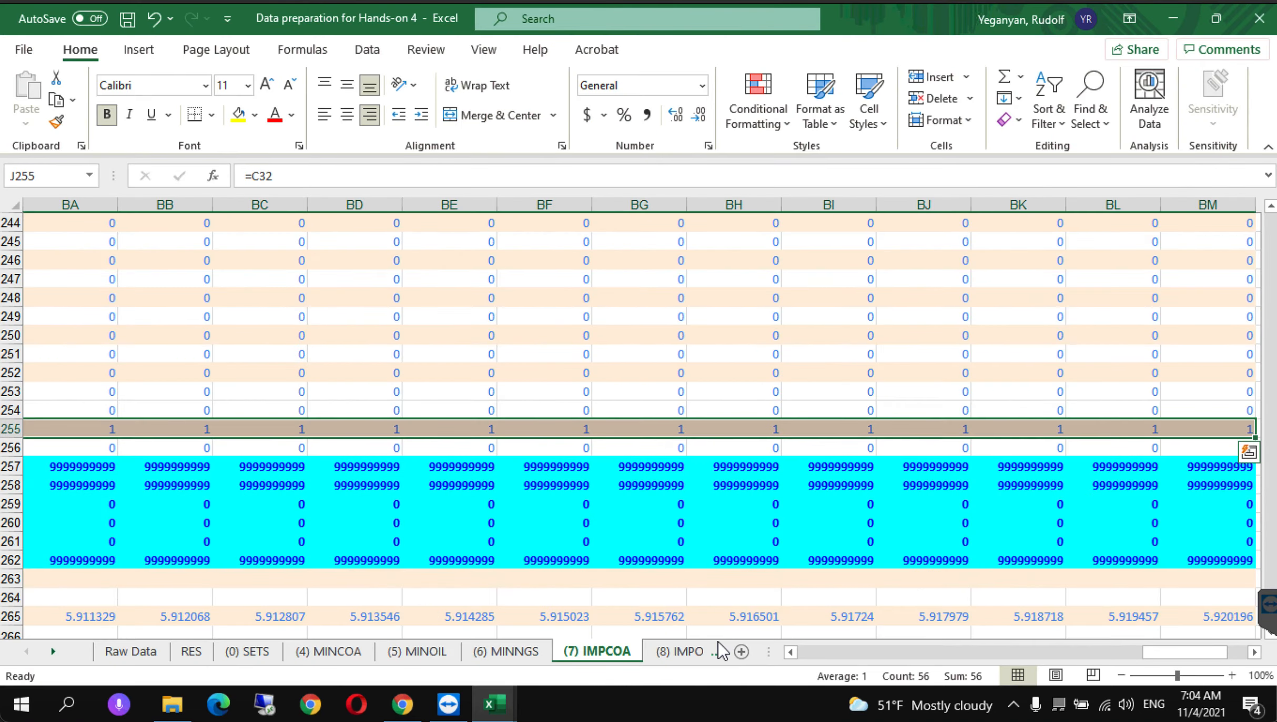
pyautogui.click(667, 657)
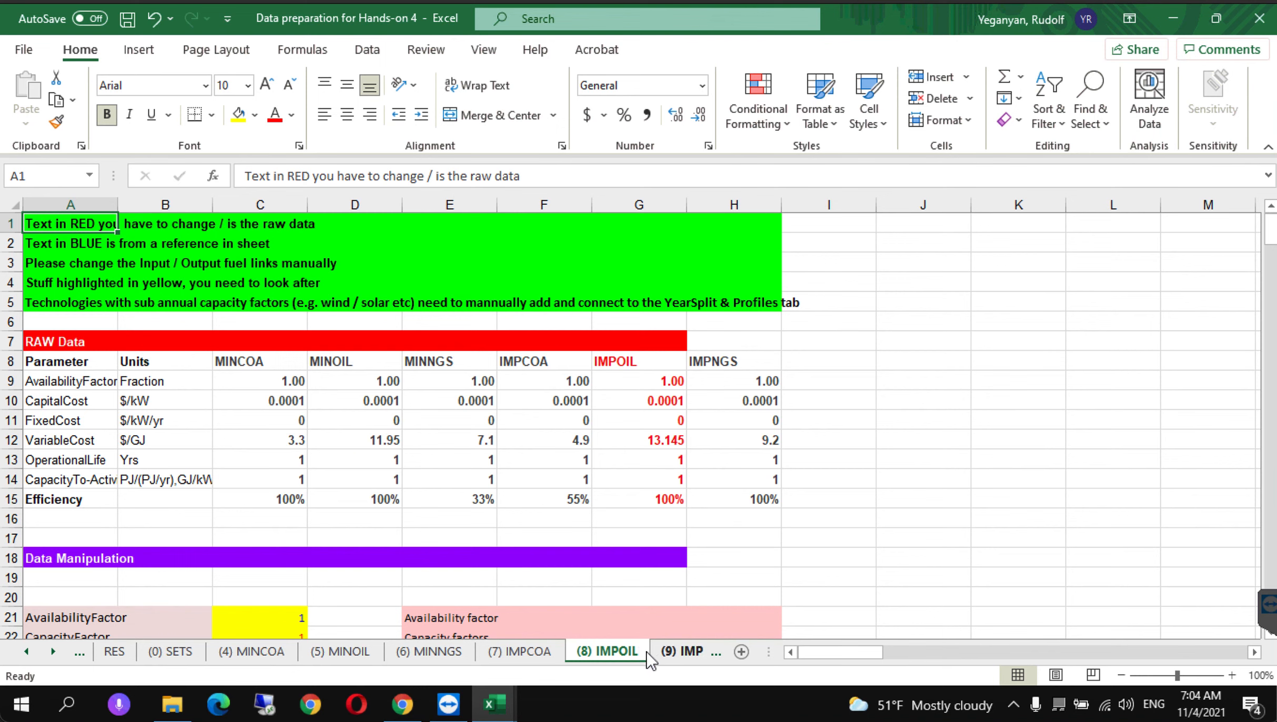
pyautogui.click(686, 654)
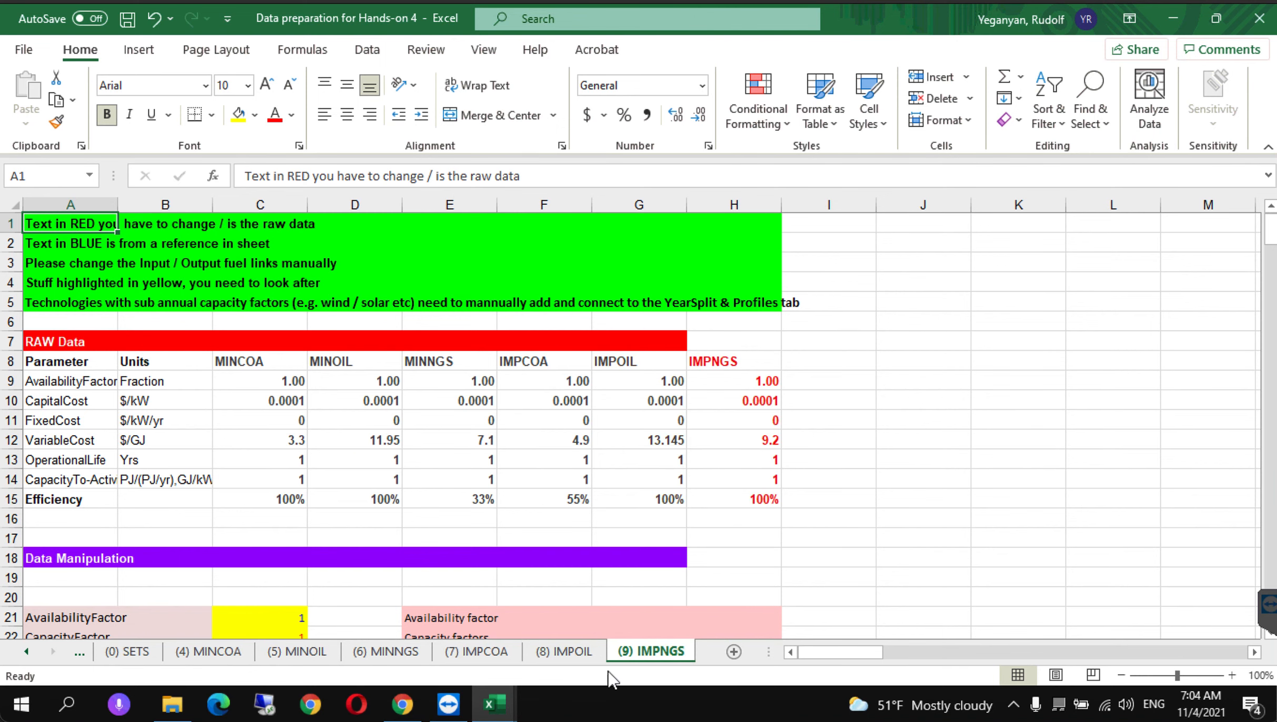
pyautogui.click(298, 654)
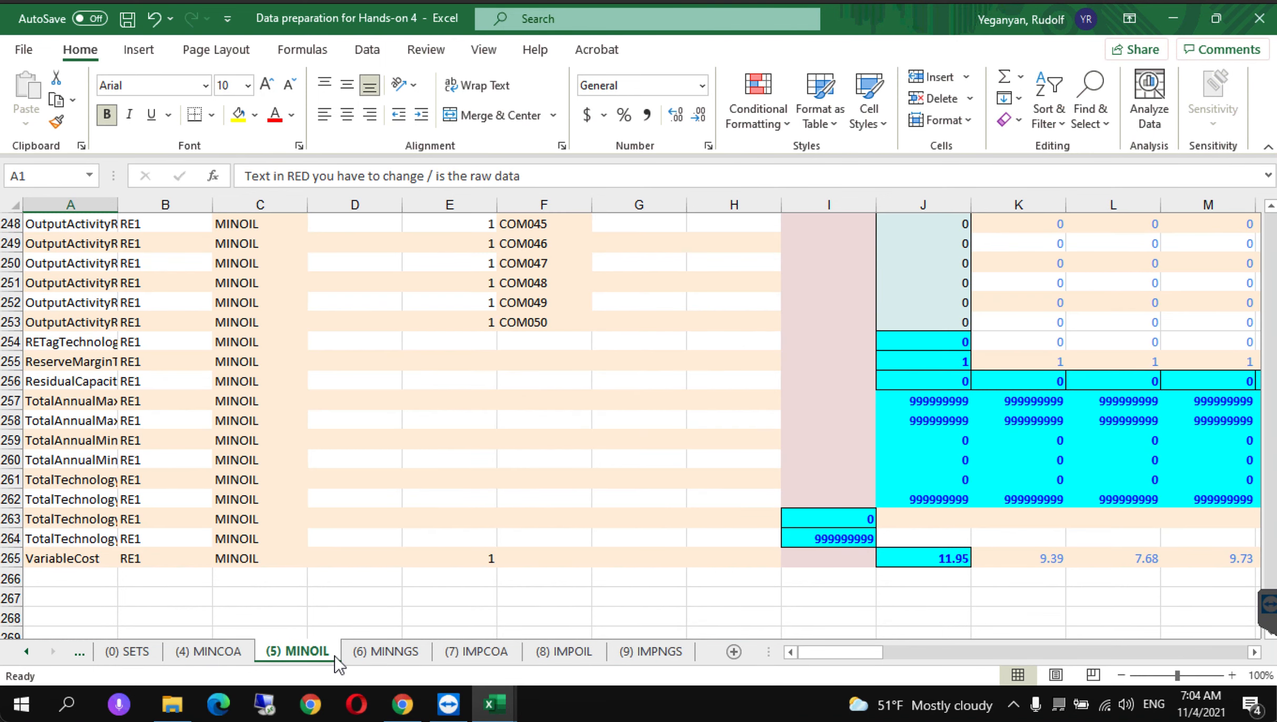
pyautogui.click(380, 657)
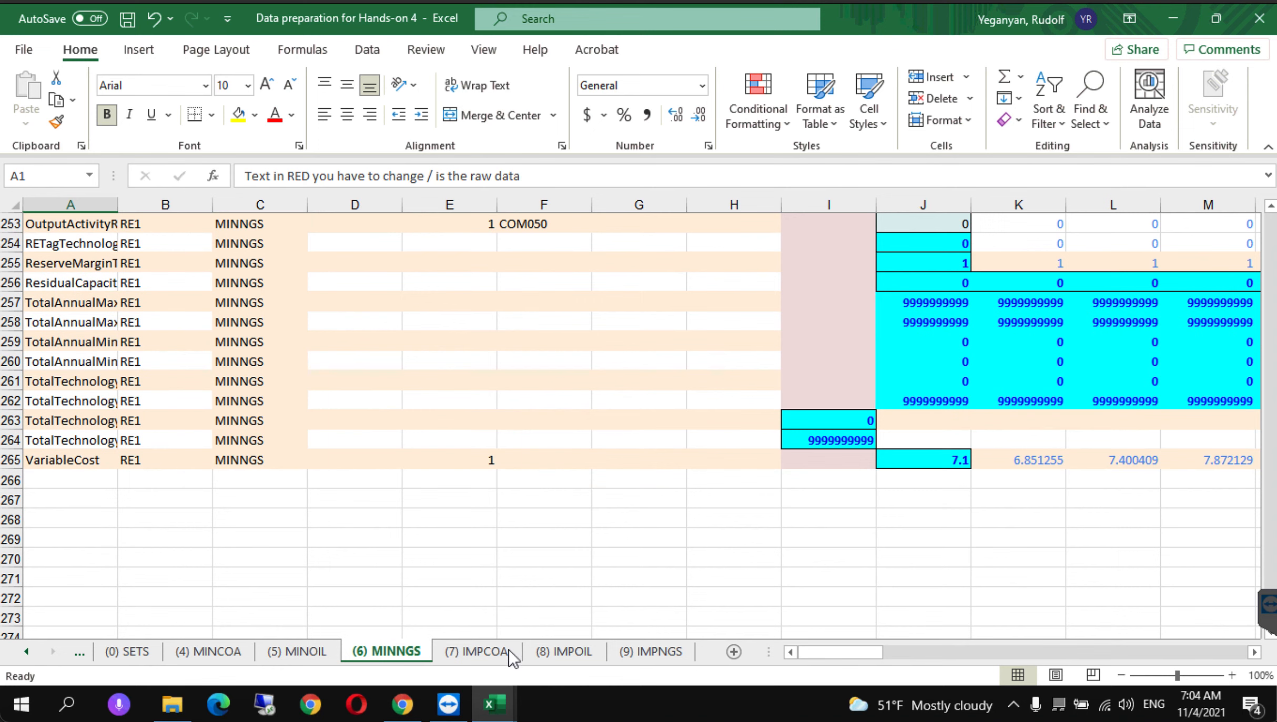
pyautogui.click(402, 705)
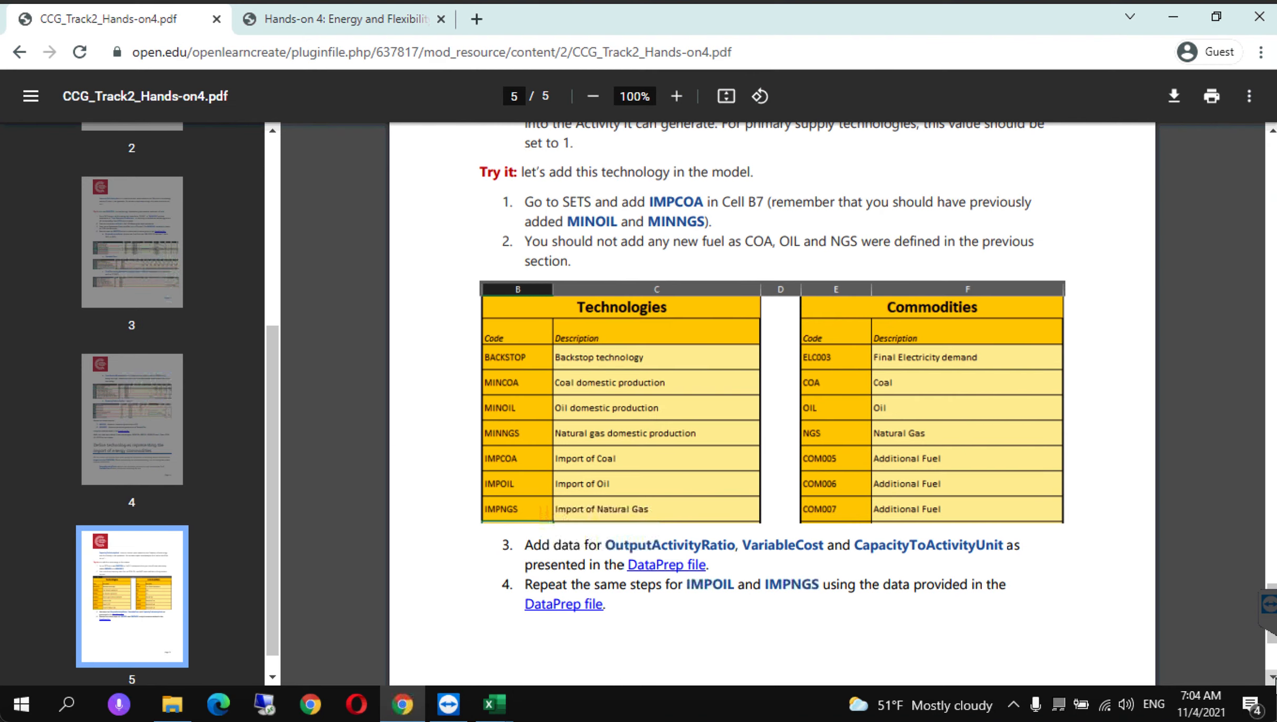
pyautogui.scroll(-2, 1272, 679)
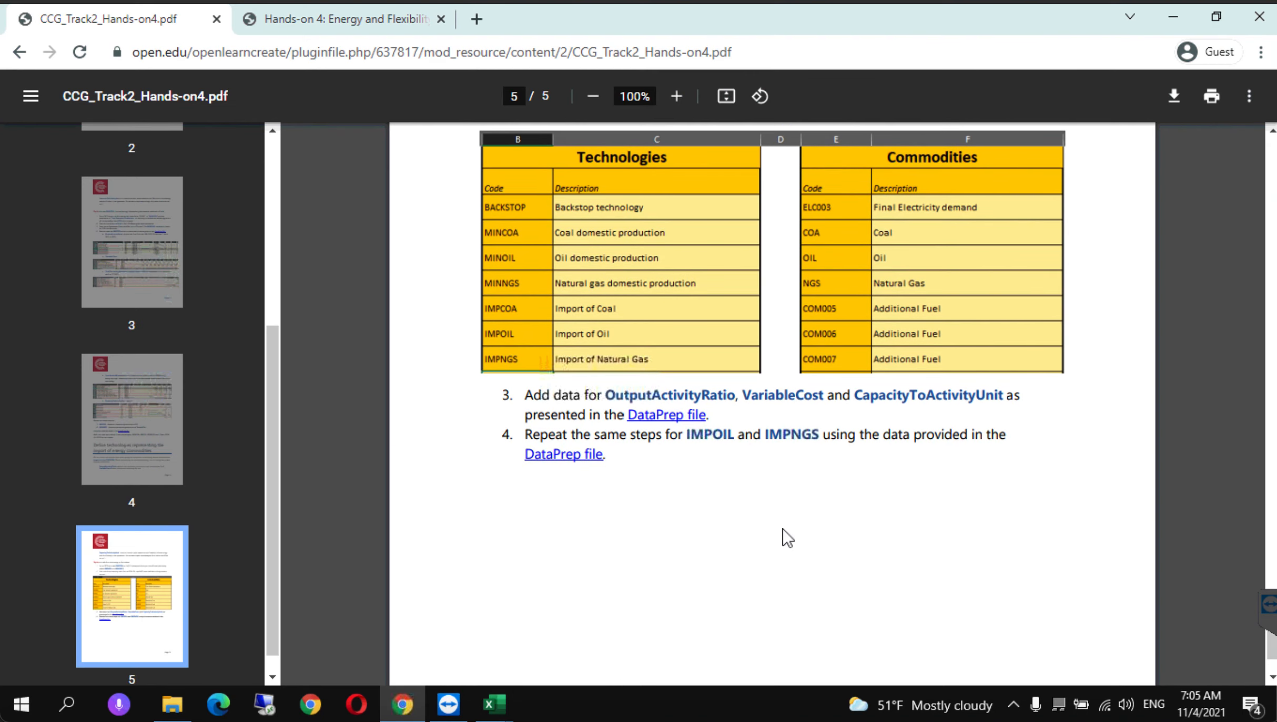